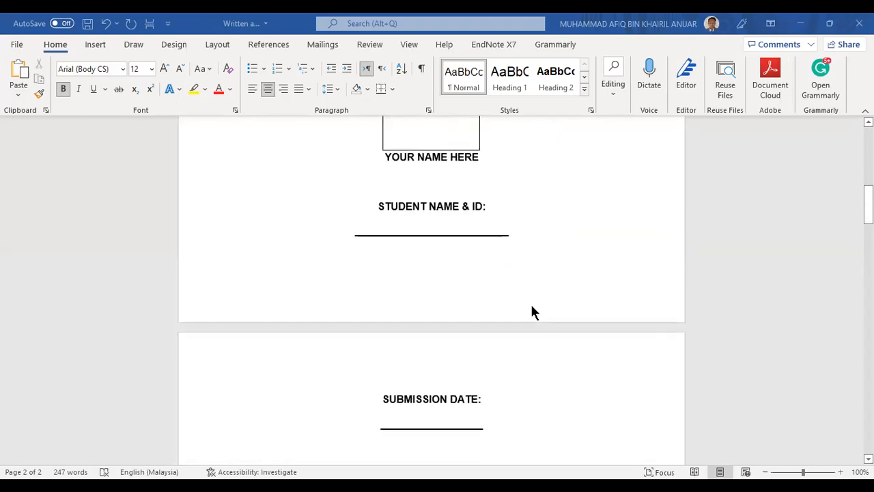
Scroll the cover page, select the MSU logo, then click into the faculty line
scroll(532, 307, "up", 8)
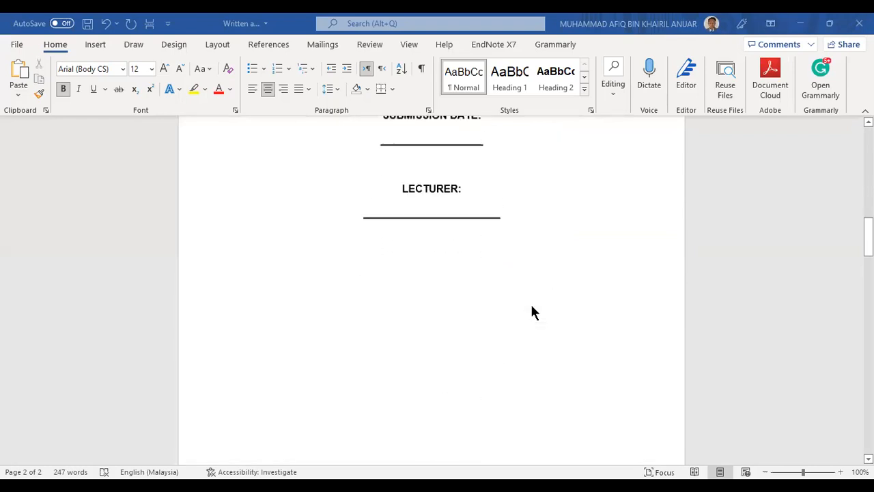
scroll(534, 312, "up", 7)
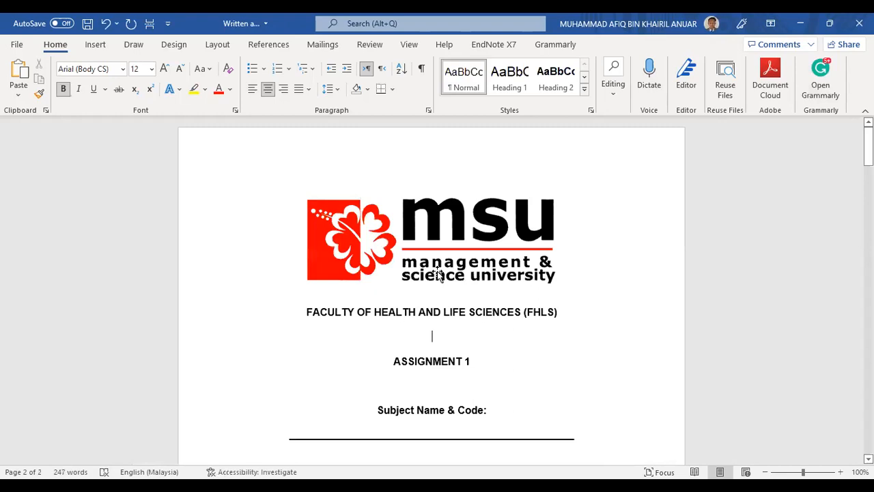
scroll(435, 271, "down", 5)
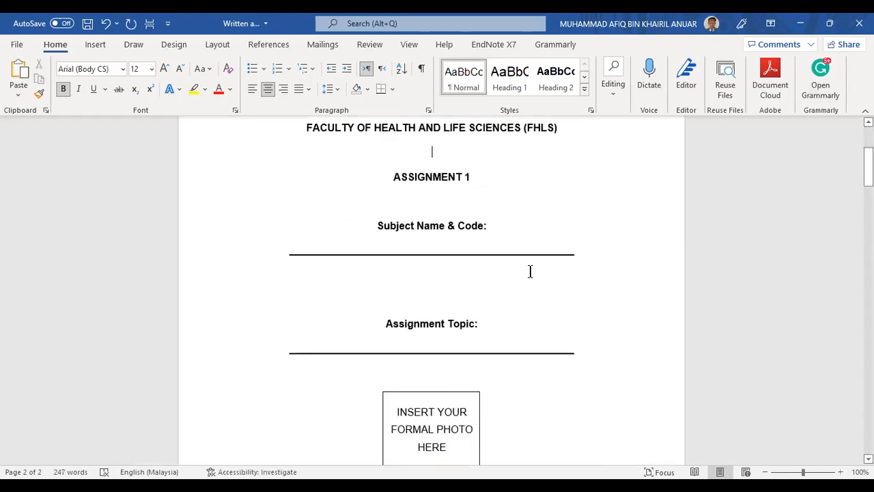
scroll(529, 271, "up", 4)
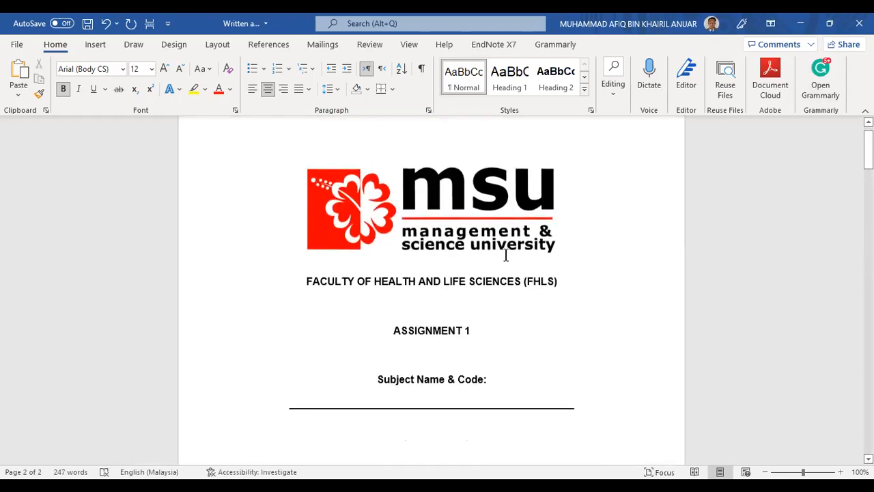
scroll(503, 248, "down", 1)
left_click(510, 218)
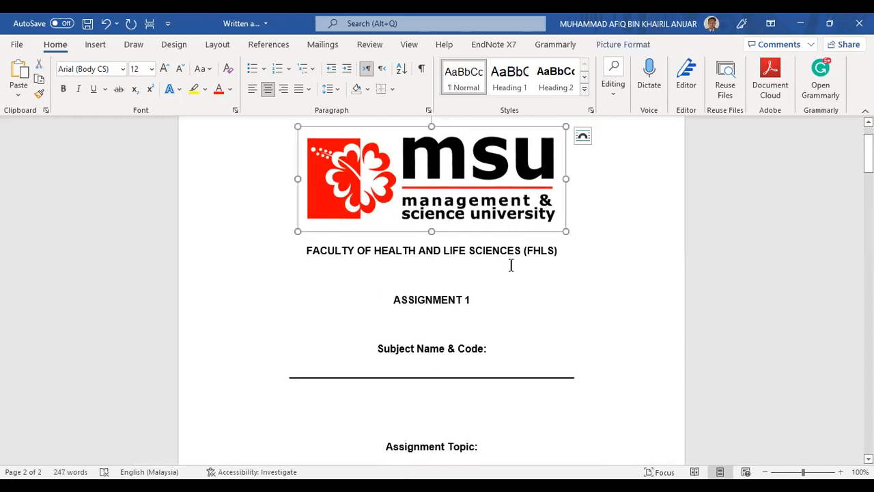
left_click(475, 252)
Check the ASSIGNMENT 1, Subject Name & Code and YOUR NAME HERE lines
scroll(474, 254, "down", 2)
left_click(469, 239)
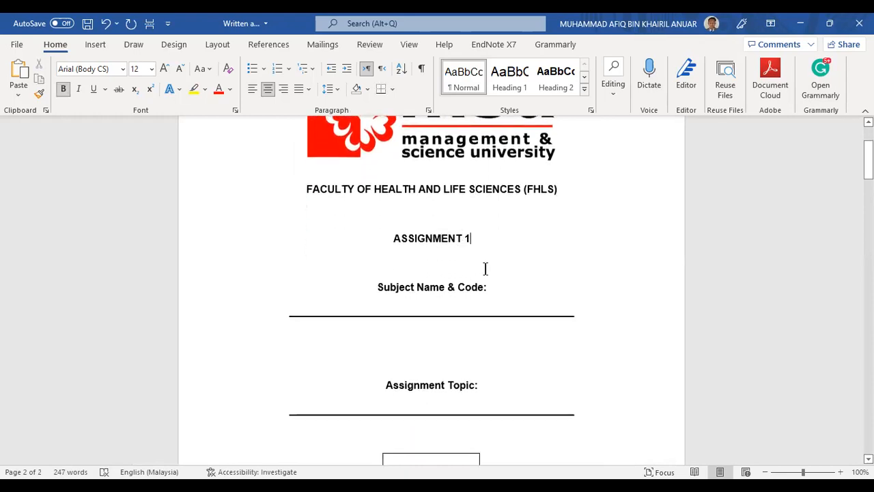
left_click(448, 287)
scroll(524, 302, "down", 3)
scroll(469, 301, "down", 5)
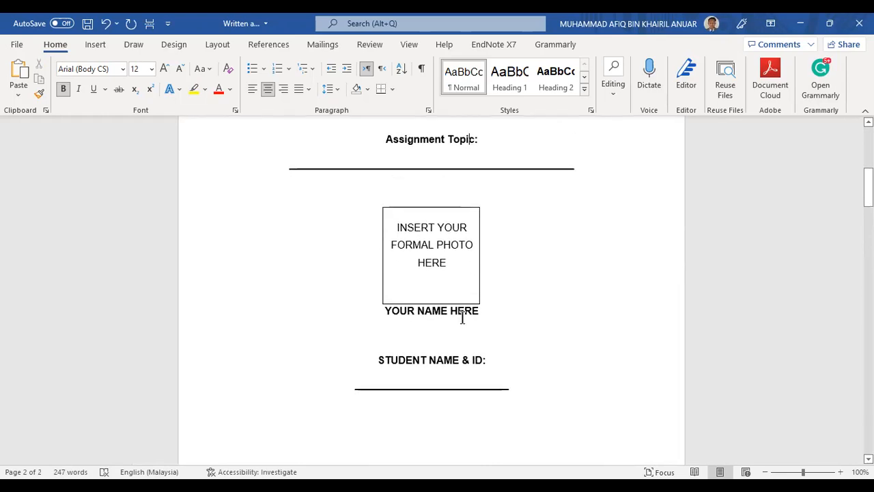
left_click(464, 316)
Reselect the MSU logo and create a new blank document with Ctrl+N
scroll(445, 360, "down", 7)
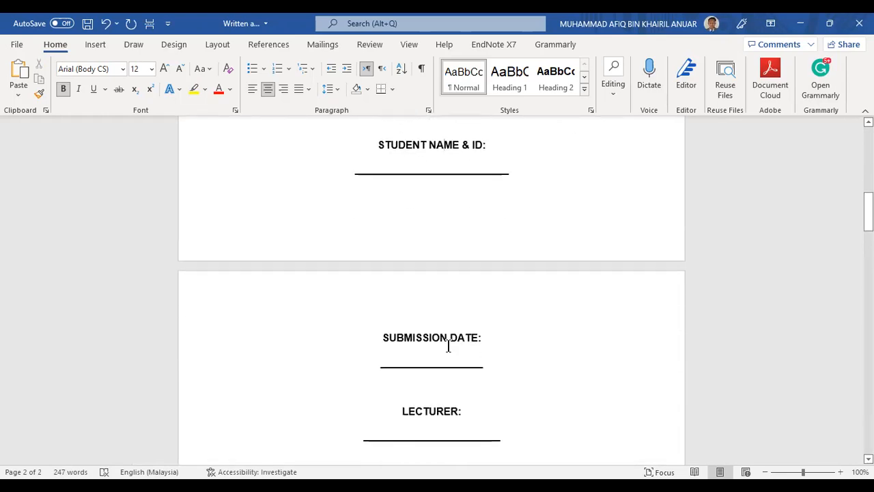
scroll(448, 347, "down", 1)
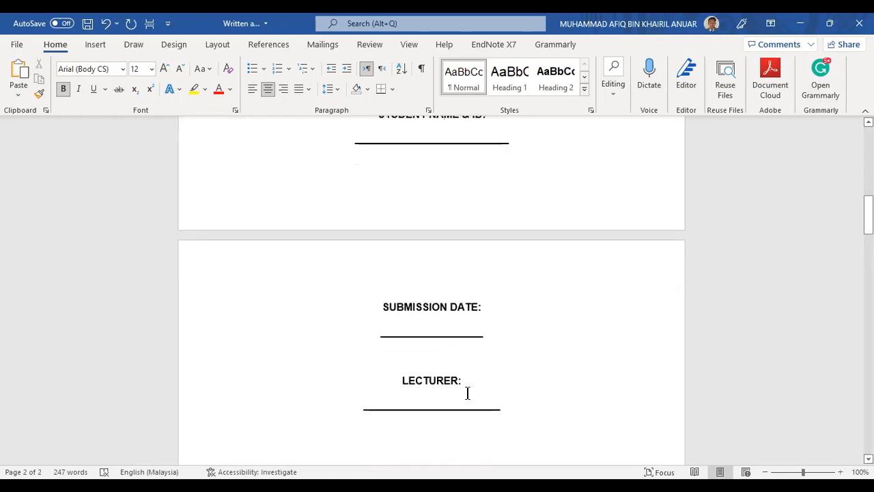
scroll(467, 393, "up", 20)
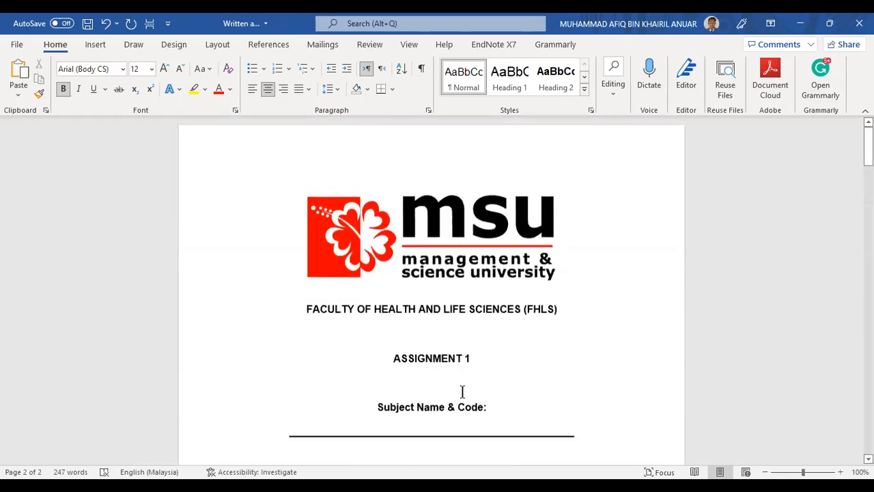
left_click(512, 273)
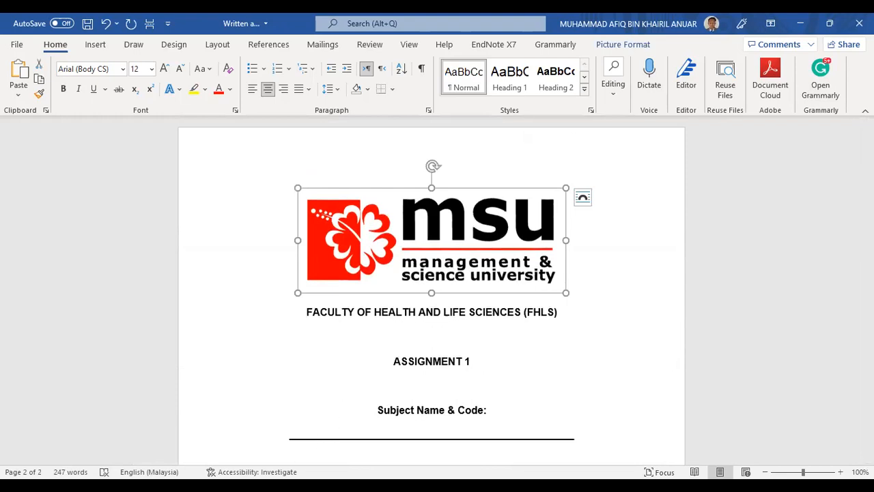
key("ctrl+n")
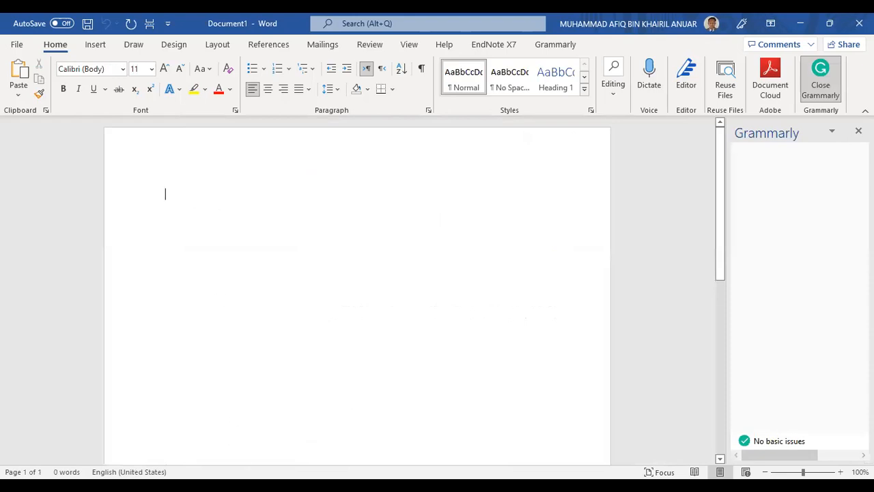
Paste the MSU logo into Document1, centre it, shrink it slightly, and add a line below
left_click(390, 429)
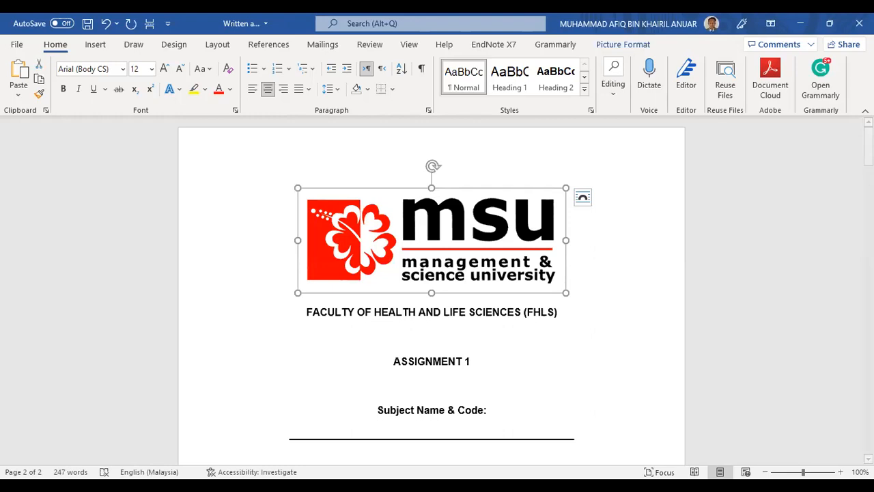
key("alt+Tab")
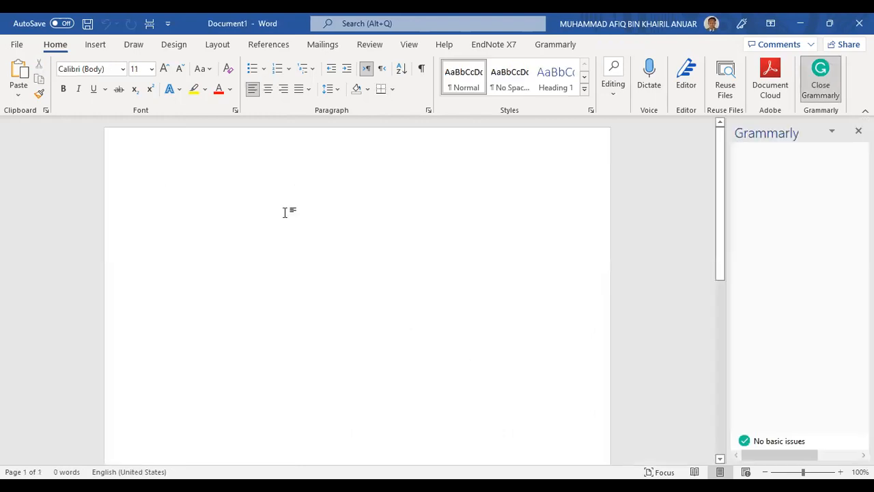
key("ctrl+v")
left_click(304, 233)
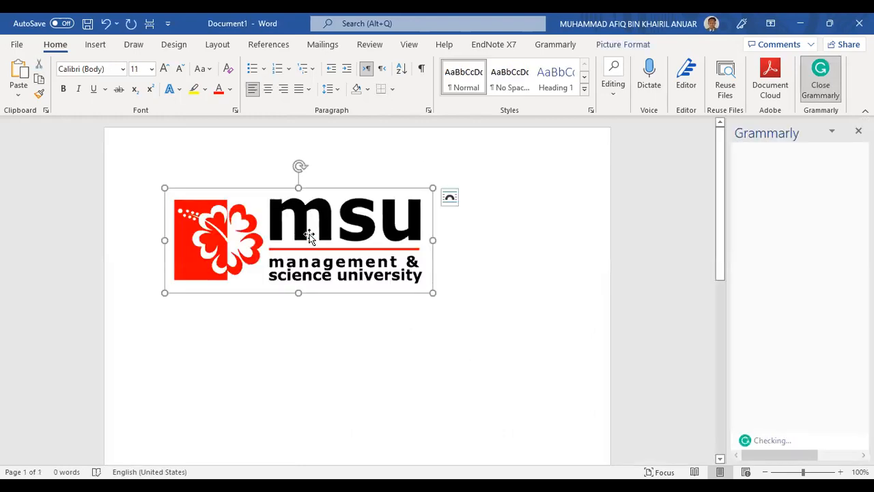
left_click(267, 93)
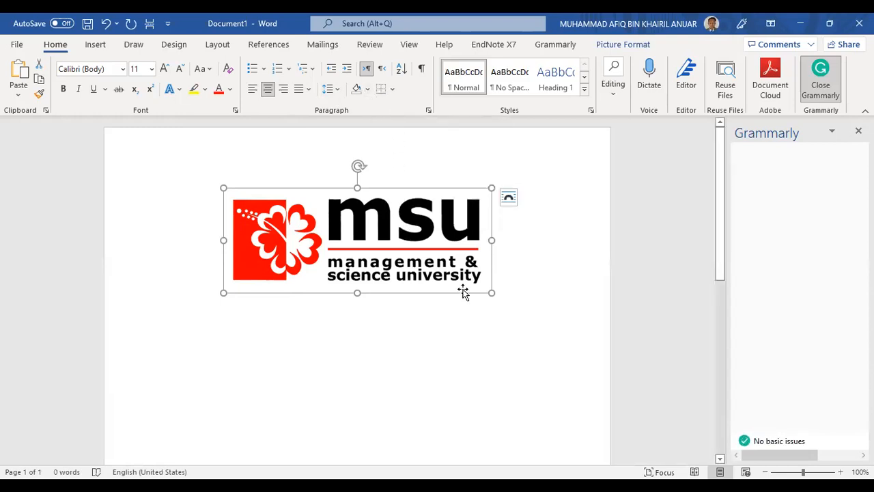
left_click_drag(489, 292, 465, 275)
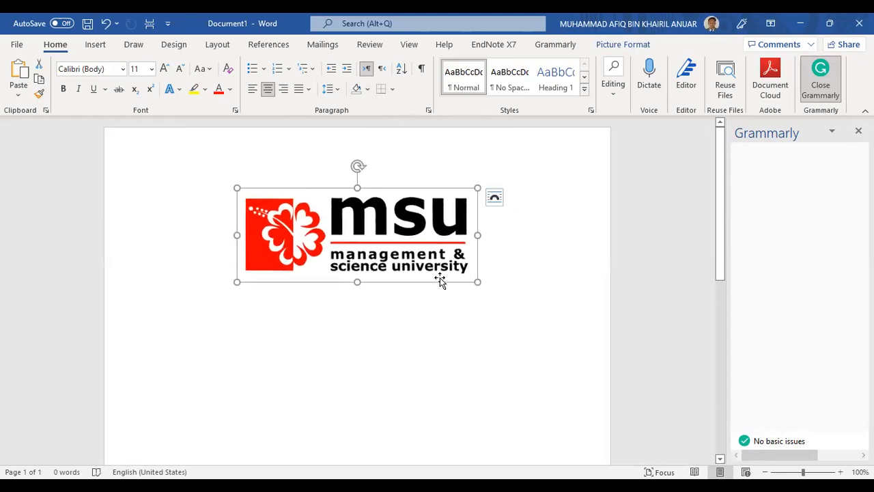
left_click(488, 277)
key("Return")
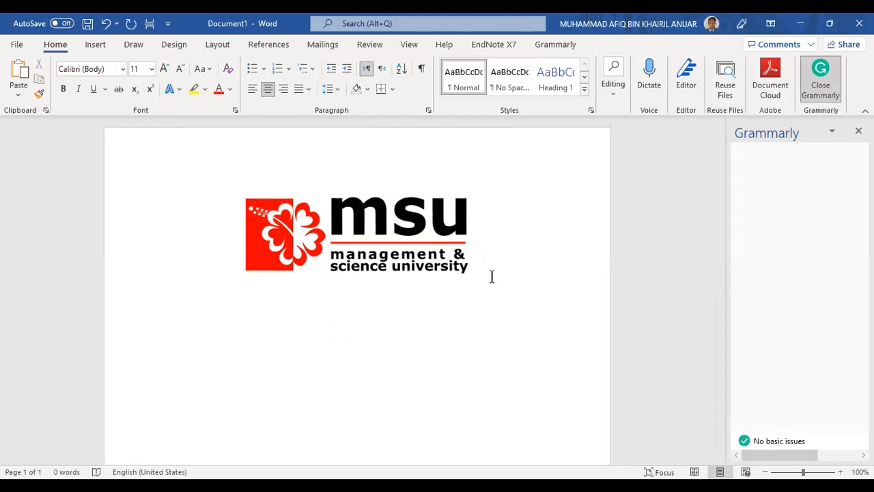
Type 'FACULTY OF HEALTH AND LIFE SCIENCES' under the logo, enlarged and bold
type("FACU")
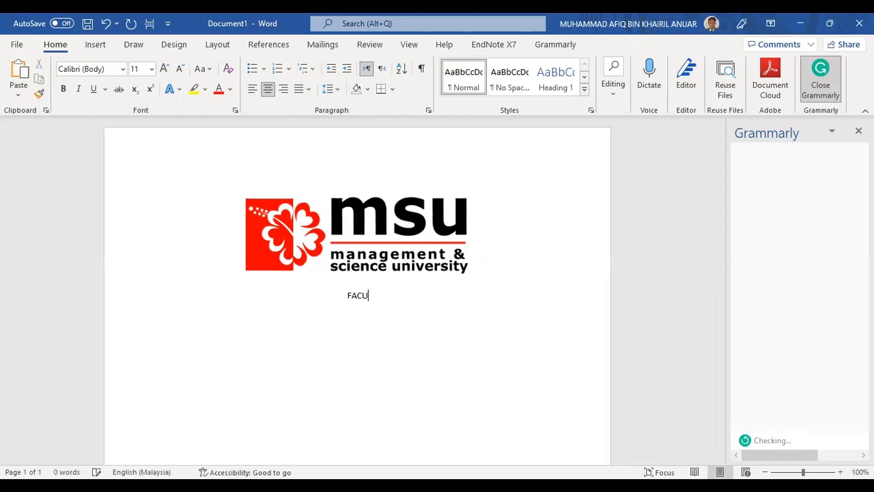
type("LTY OF HEALTH AND LIFE SCEINCE")
key("BackSpace")
key("BackSpace")
key("BackSpace")
key("BackSpace")
key("BackSpace")
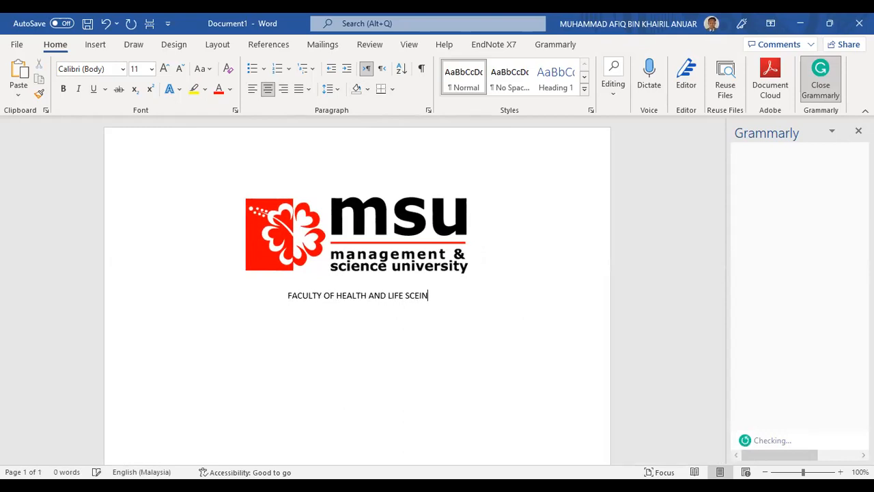
type("IENCES")
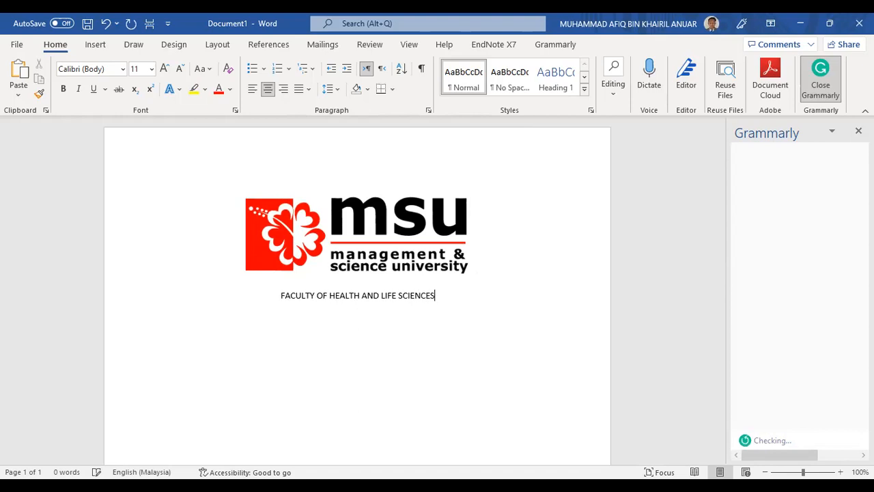
left_click_drag(439, 295, 280, 295)
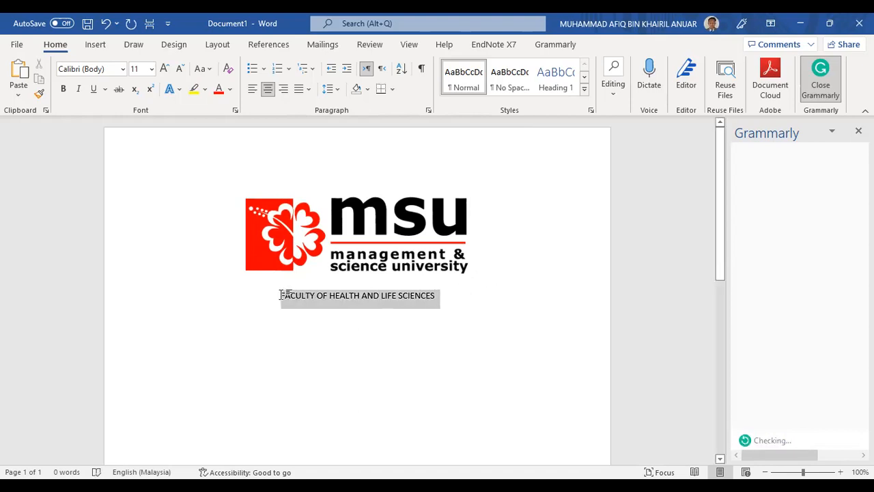
left_click(162, 68)
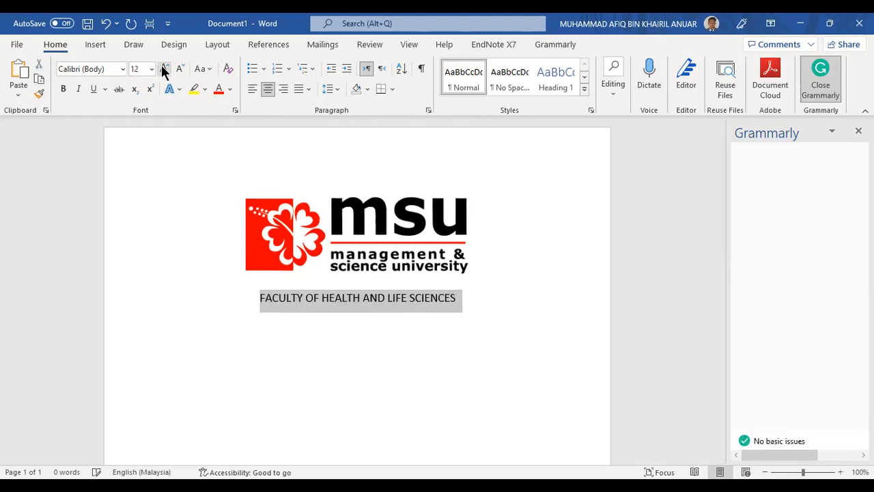
left_click(63, 90)
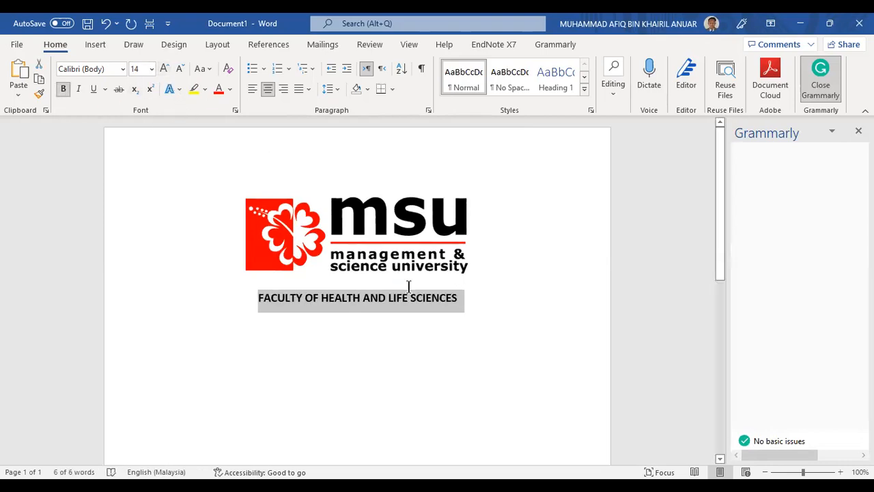
Try Times New Roman on the faculty heading, then set its font to Arial
left_click(464, 300)
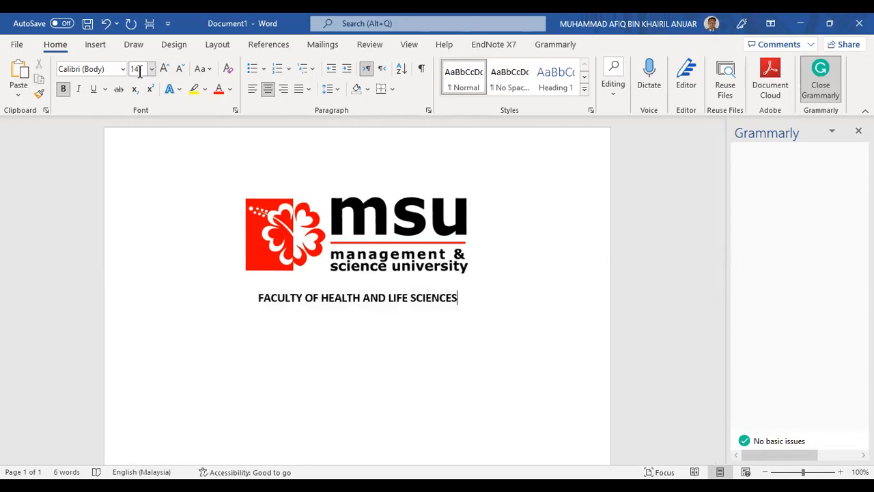
left_click(408, 298)
left_click(465, 299)
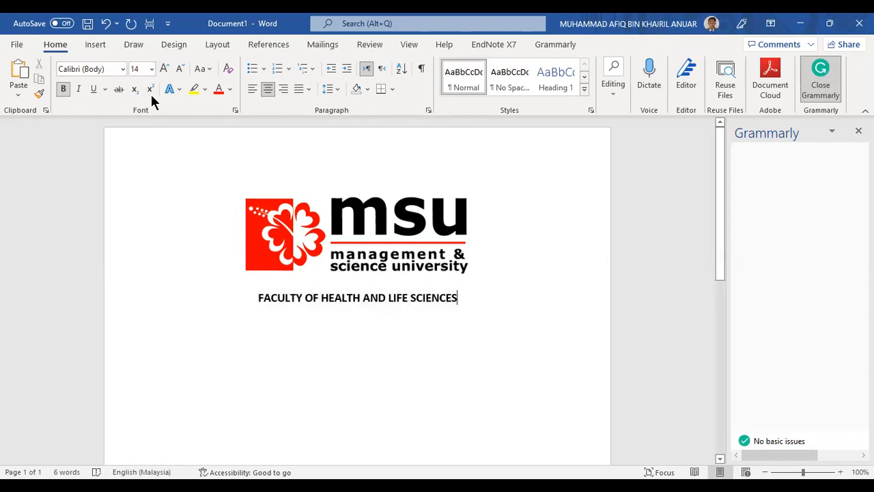
left_click(123, 70)
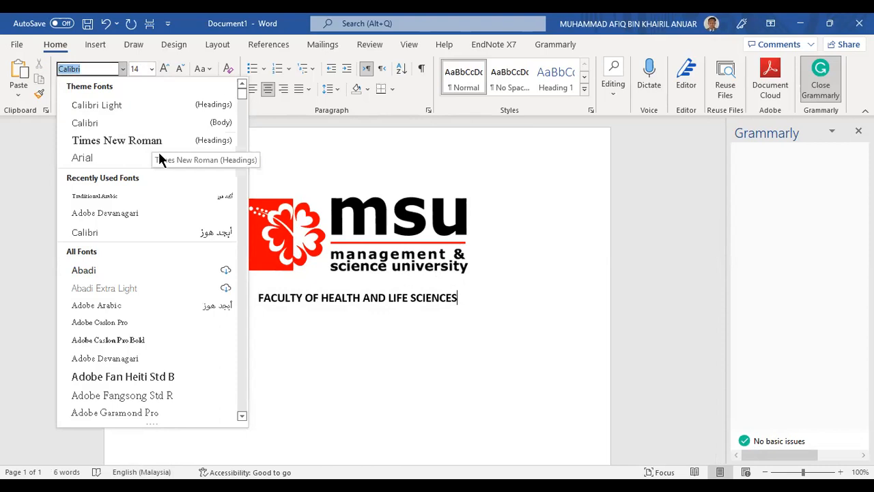
left_click(124, 140)
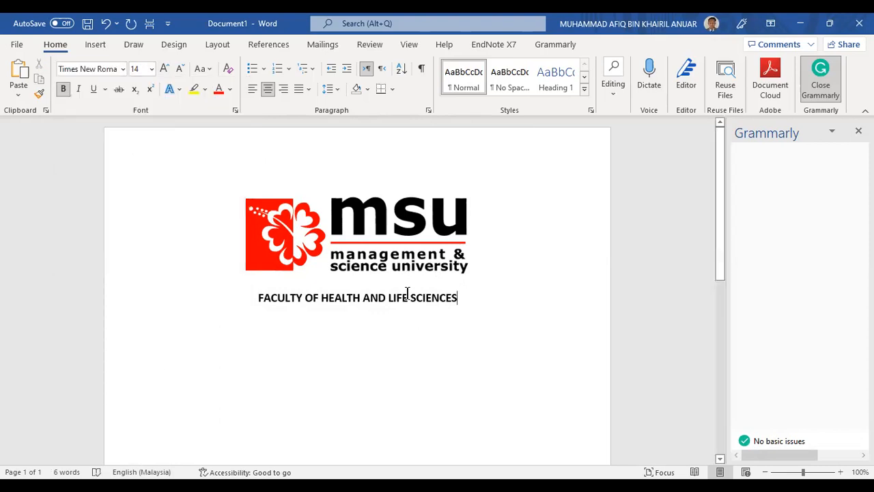
triple_click(262, 295)
left_click(122, 69)
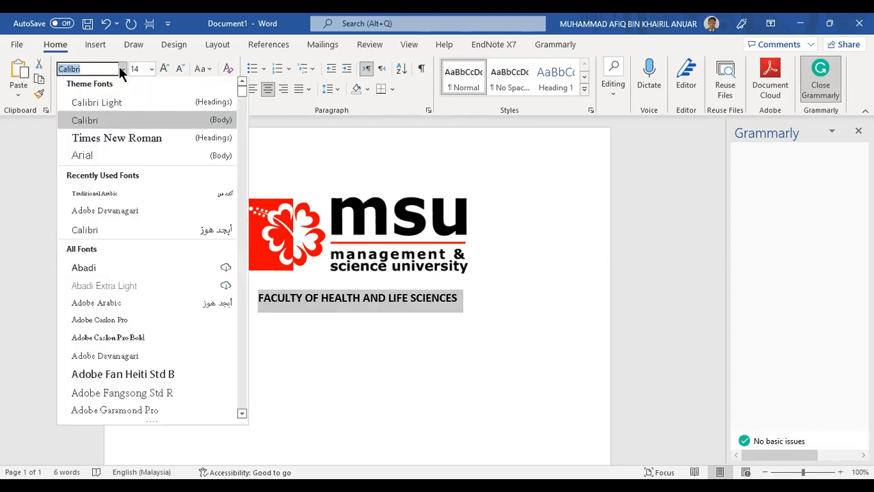
left_click(119, 140)
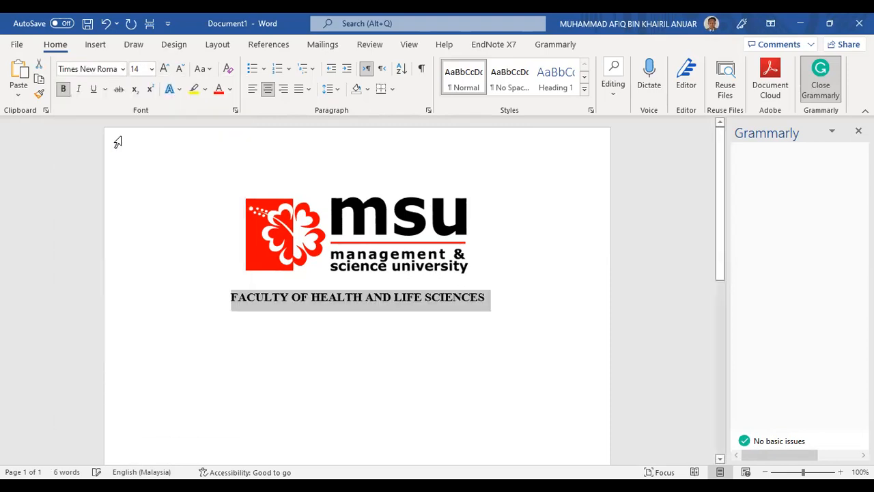
left_click(121, 68)
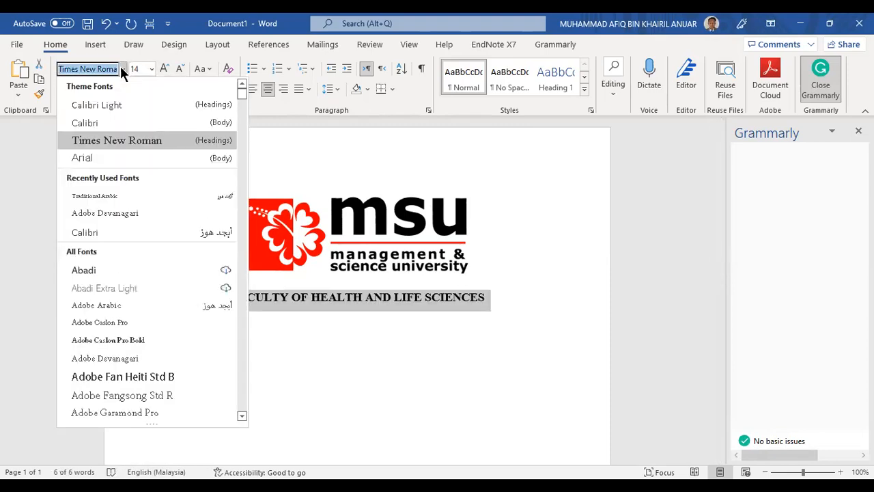
left_click(118, 157)
Set the faculty heading to 14 pt and add two blank lines below it
left_click(485, 298)
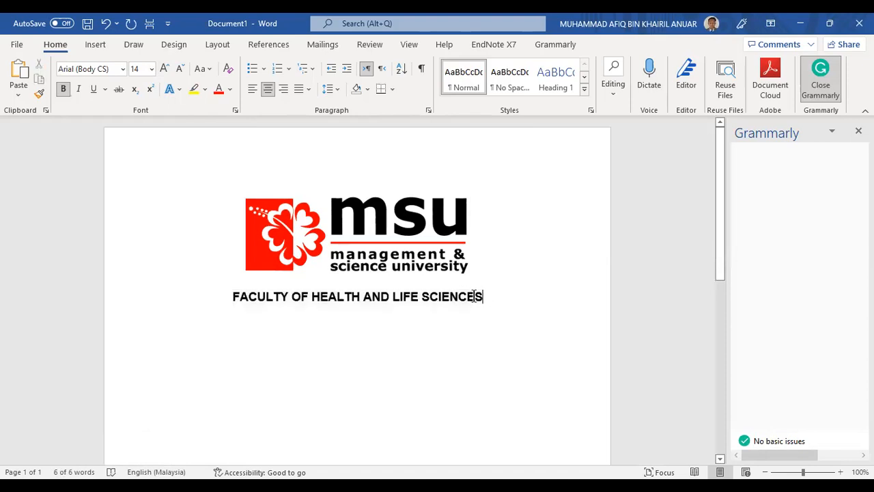
left_click_drag(483, 298, 240, 297)
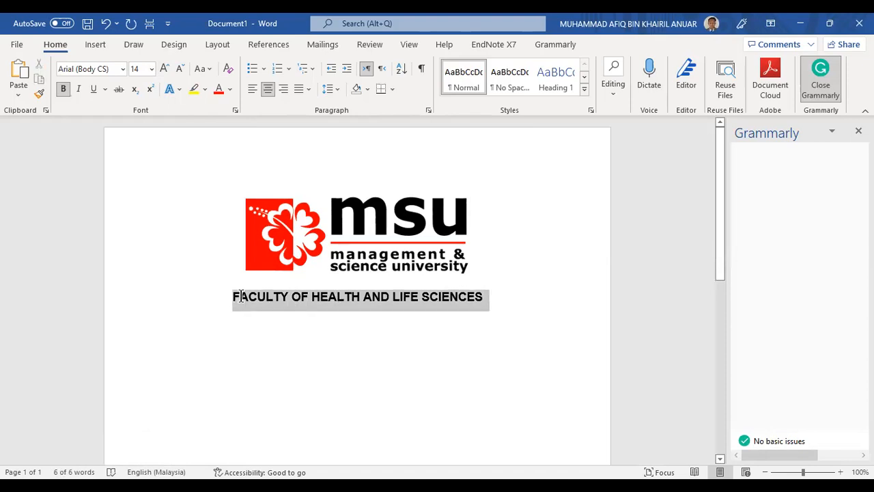
left_click(177, 69)
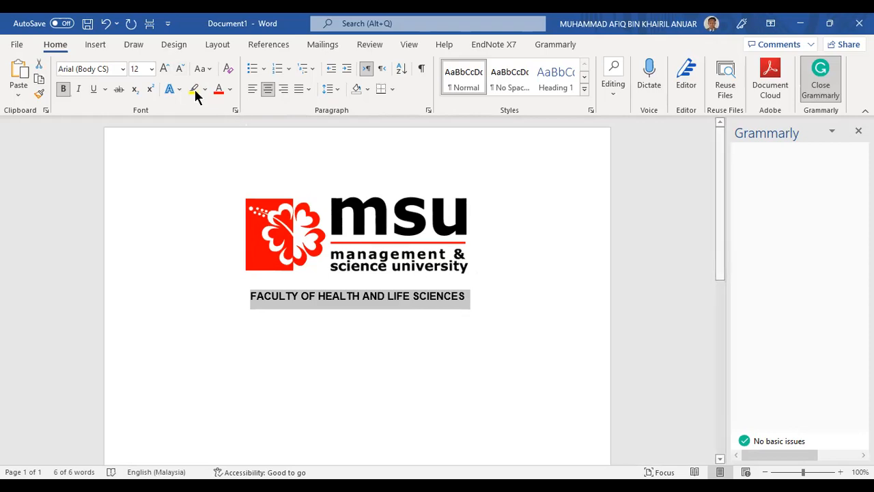
left_click(164, 68)
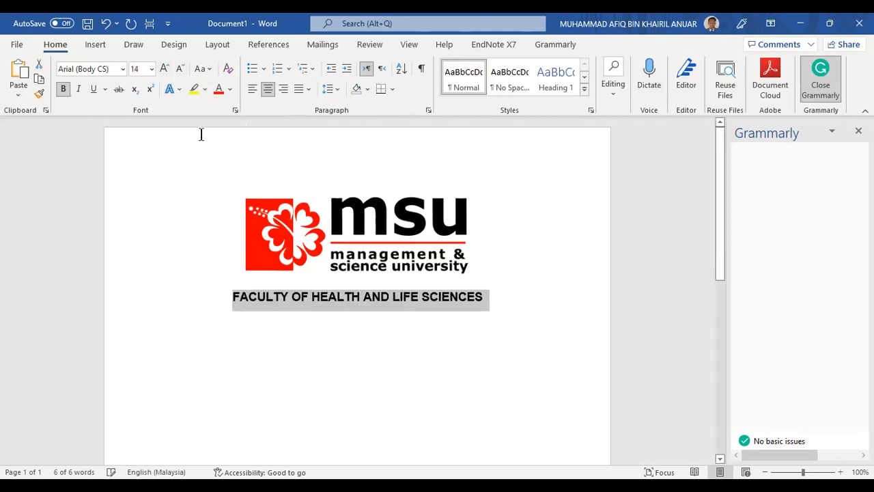
left_click(440, 247)
left_click(424, 297)
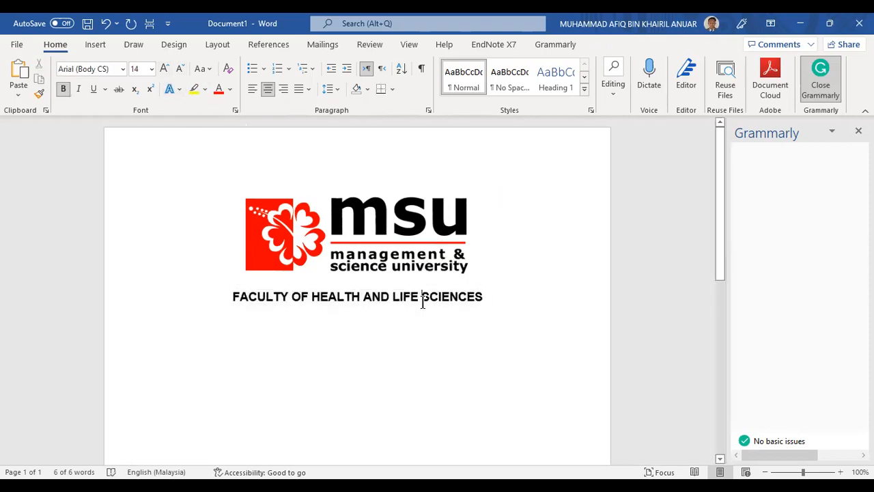
left_click(511, 289)
left_click(500, 299)
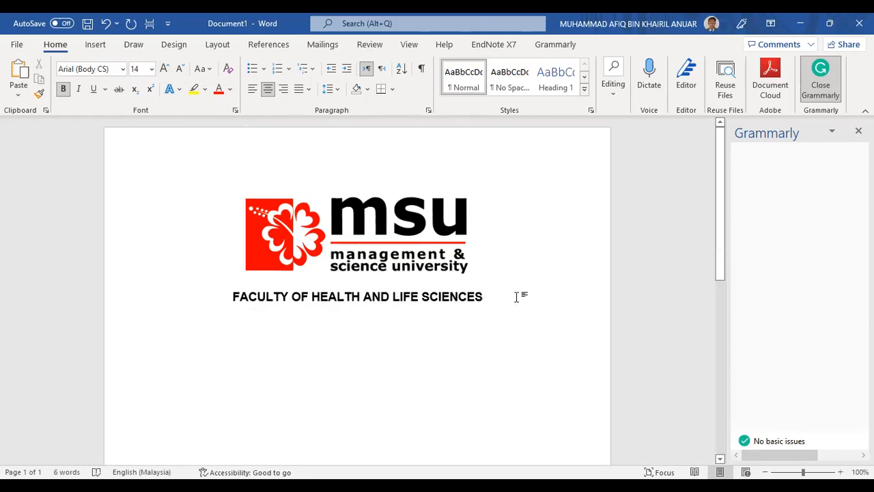
key("Return")
key("Return")
Type 'ASSIGNMENT 1' on the line below the faculty heading
scroll(433, 336, "down", 2)
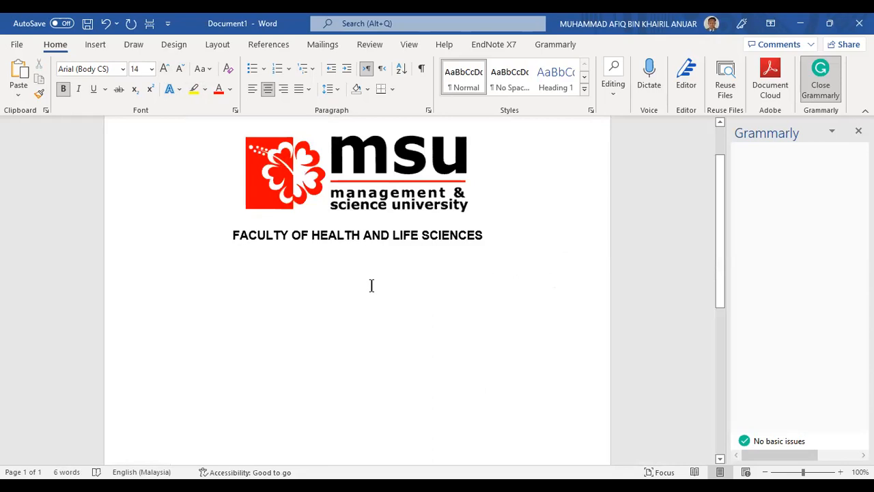
type("aS")
key("BackSpace")
key("BackSpace")
type("ASSIGNMENT")
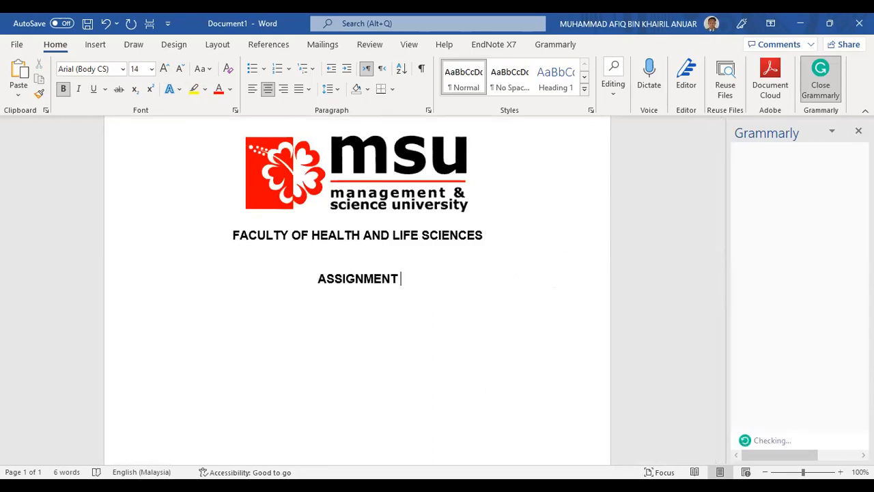
type(" 1")
key("Return")
Add the '(WRITTEN)' line below ASSIGNMENT 1, followed by an empty line
type("(")
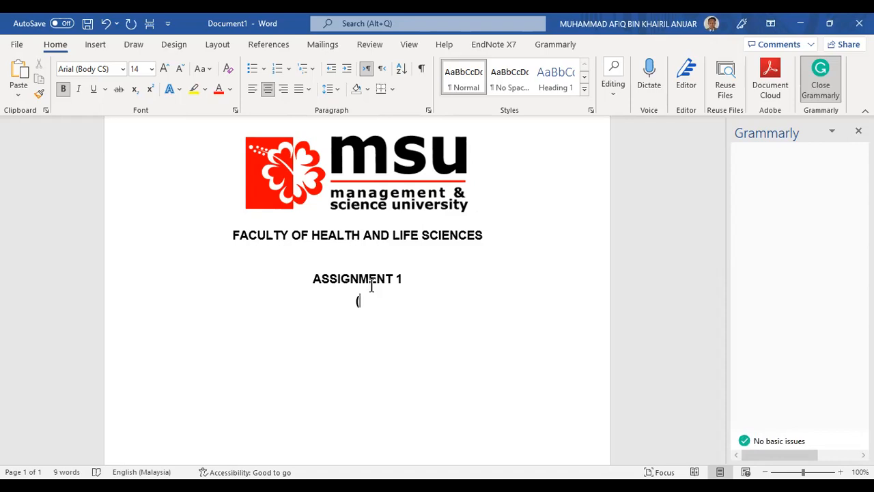
type("W")
key("BackSpace")
type("R")
key("BackSpace")
type("WRIT")
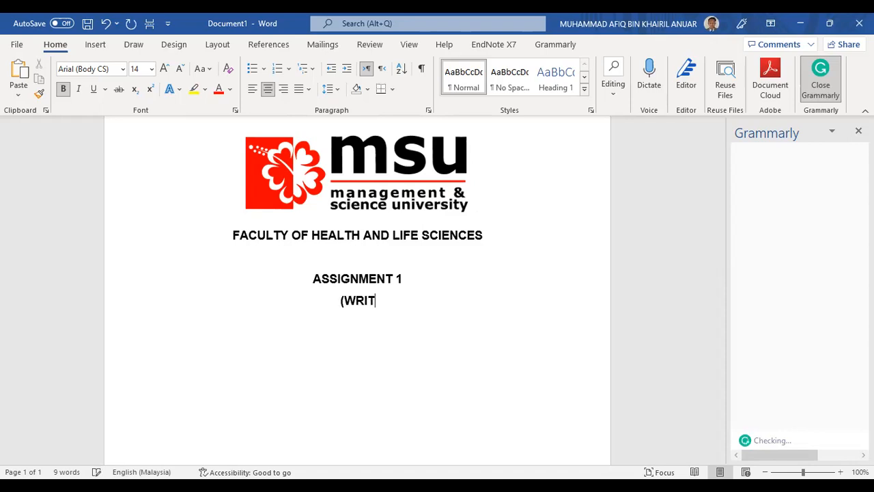
type("TENT")
key("BackSpace")
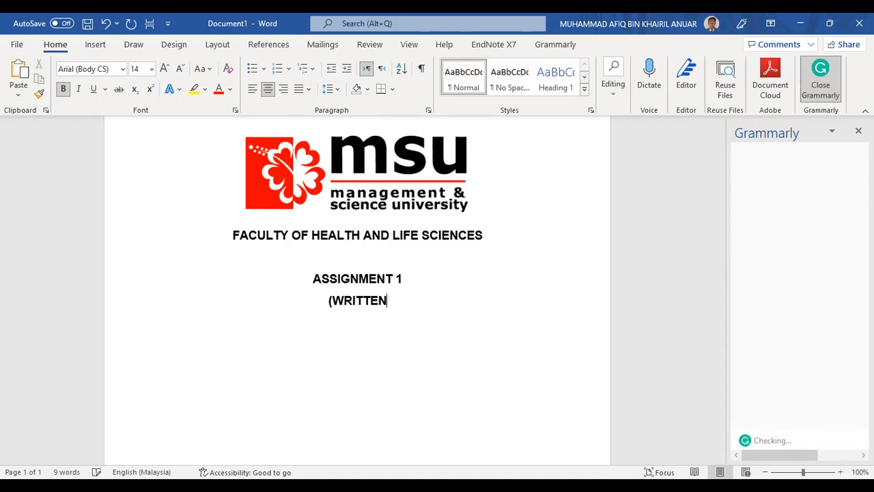
type(")")
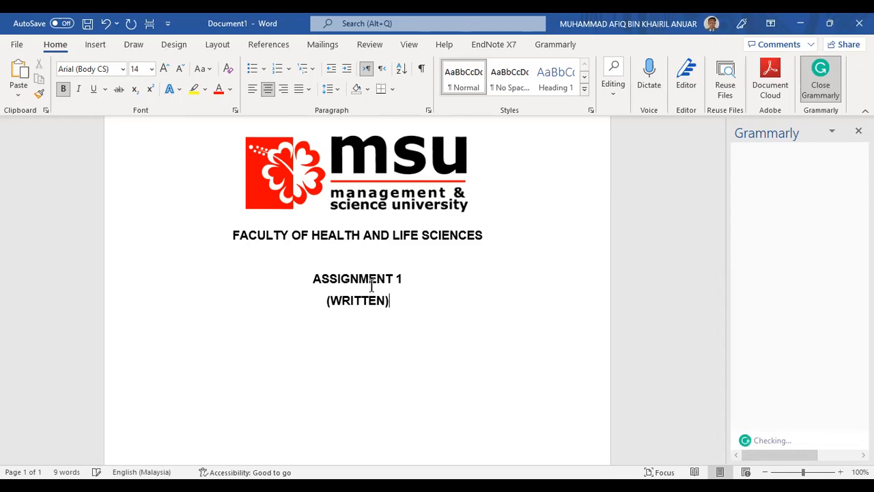
key("Return")
key("Return")
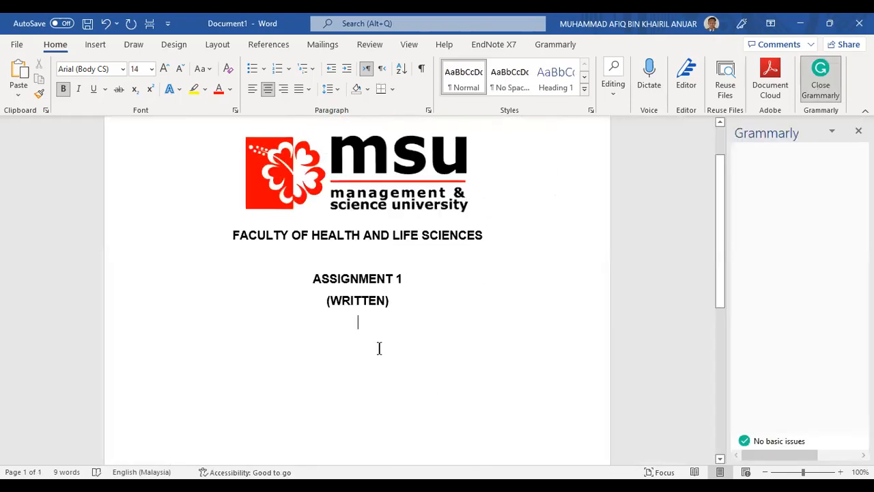
scroll(411, 386, "down", 1)
scroll(360, 347, "down", 2)
scroll(383, 314, "up", 3)
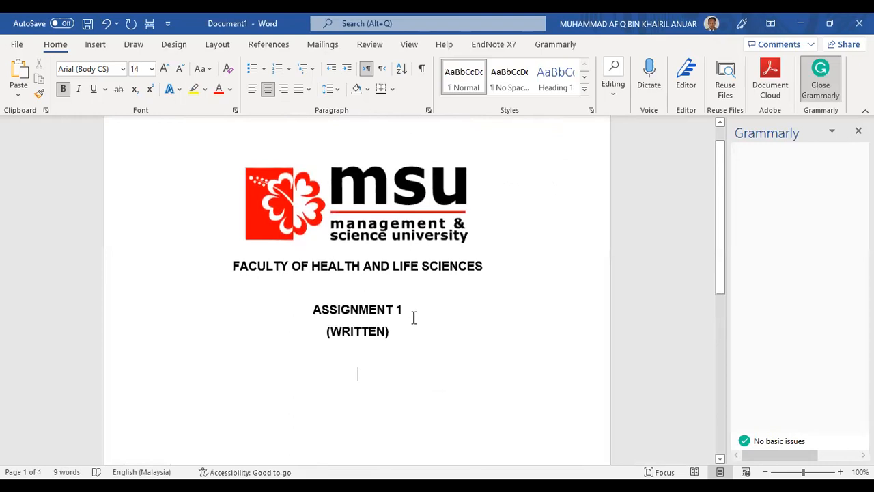
scroll(409, 342, "down", 1)
scroll(408, 341, "up", 1)
scroll(399, 345, "down", 2)
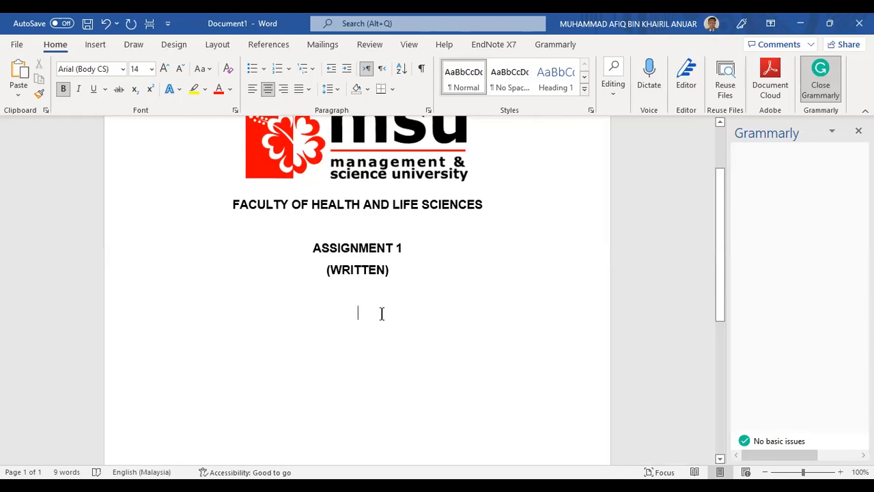
scroll(383, 314, "up", 2)
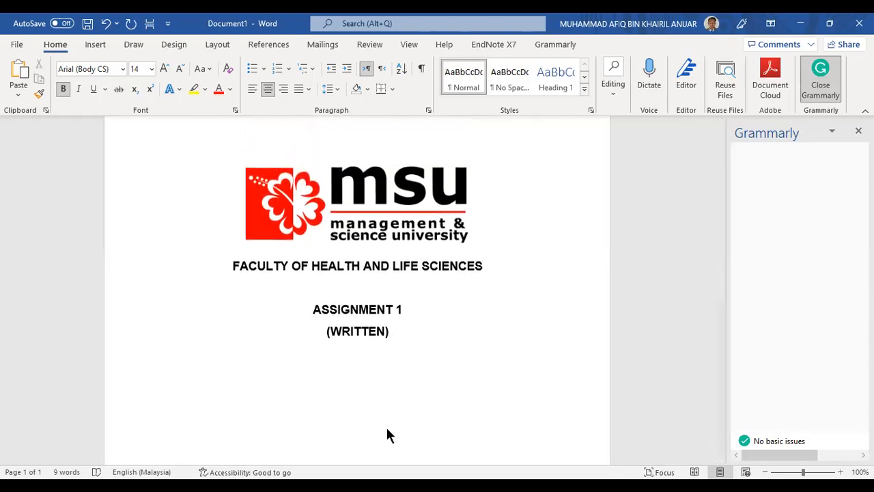
left_click(343, 437)
scroll(362, 417, "down", 3)
scroll(365, 413, "down", 1)
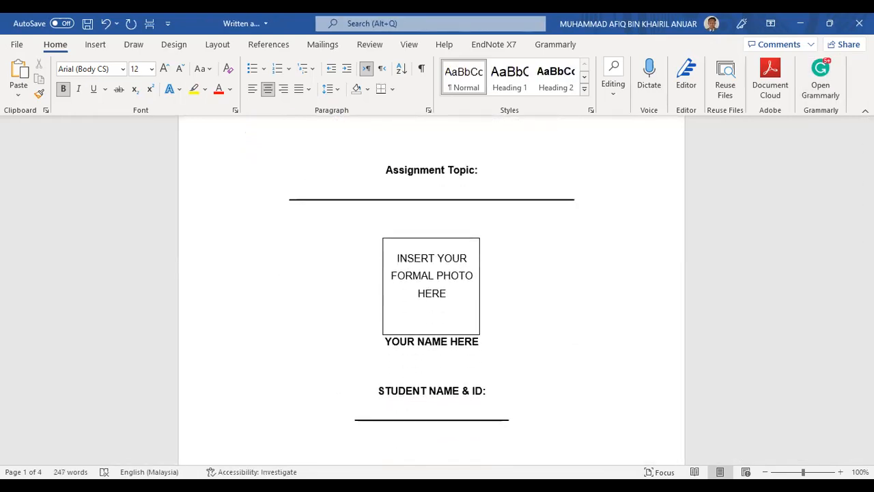
left_click(280, 449)
left_click(371, 333)
left_click(352, 374)
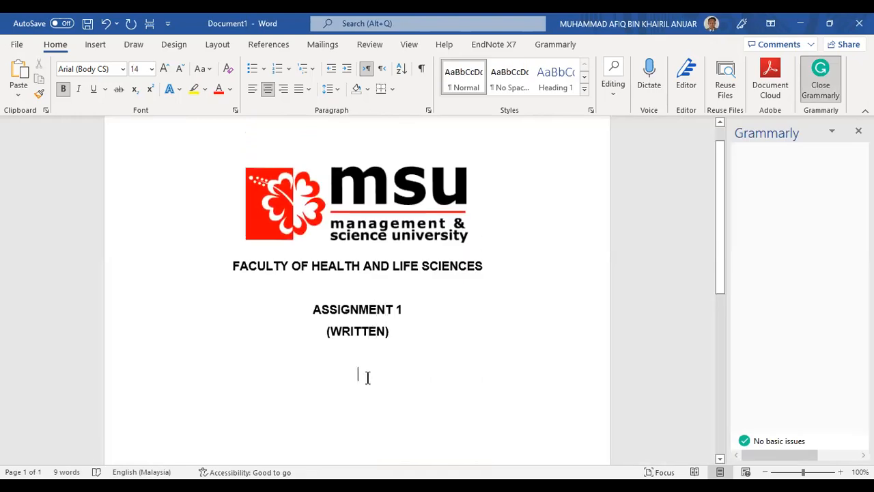
Type 'TOPIC:' as a new line below (WRITTEN)
type("t")
key("BackSpace")
type("TOPU")
key("BackSpace")
type("IC:")
key("Return")
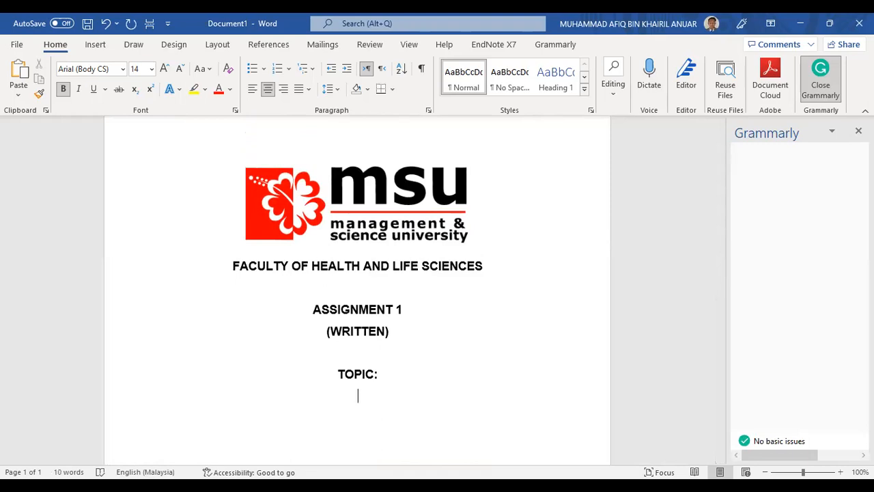
Add 'THE X-RAY CIRCUIT' below TOPIC: with two blank lines, then scroll back up
type("THE X")
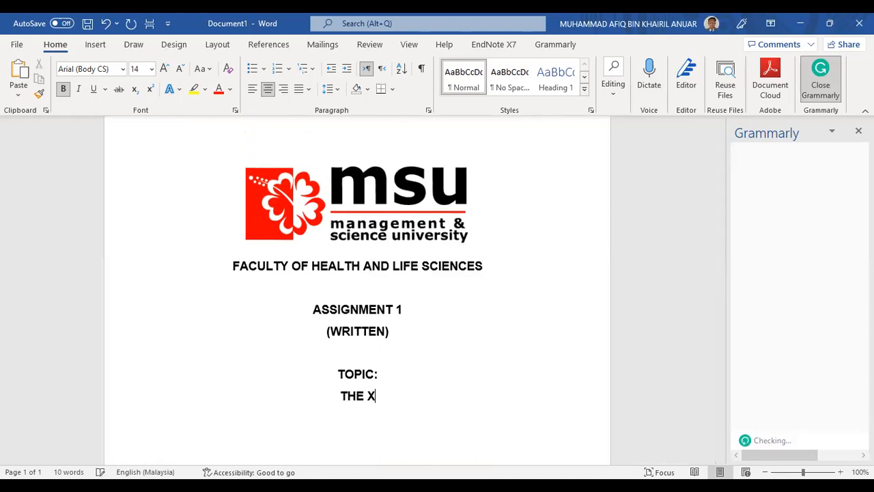
type("-RAY CIR")
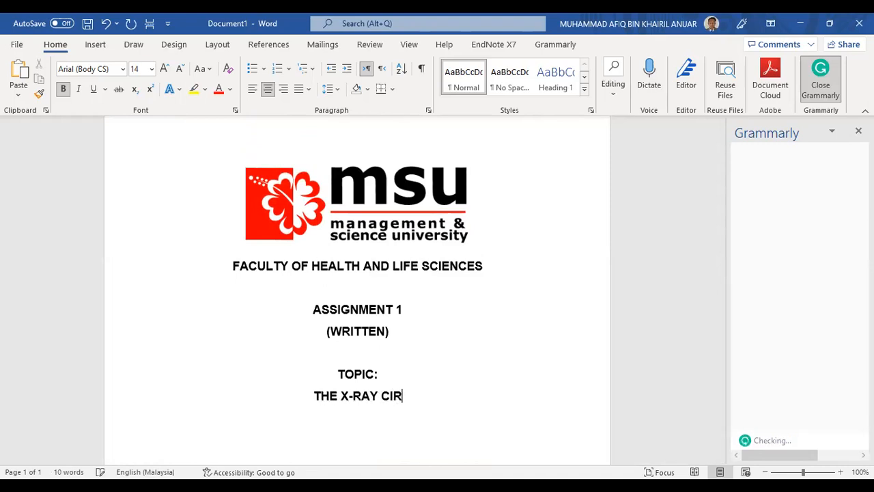
type("CUIT")
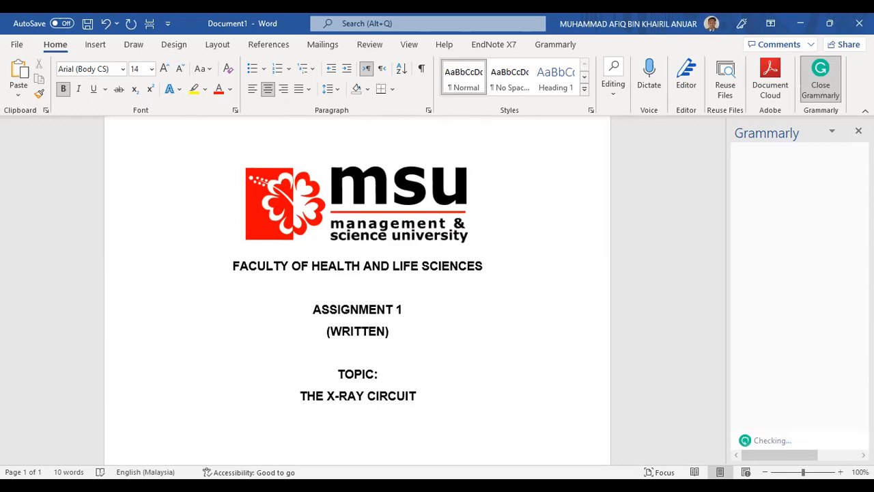
scroll(396, 349, "down", 2)
scroll(425, 335, "down", 3)
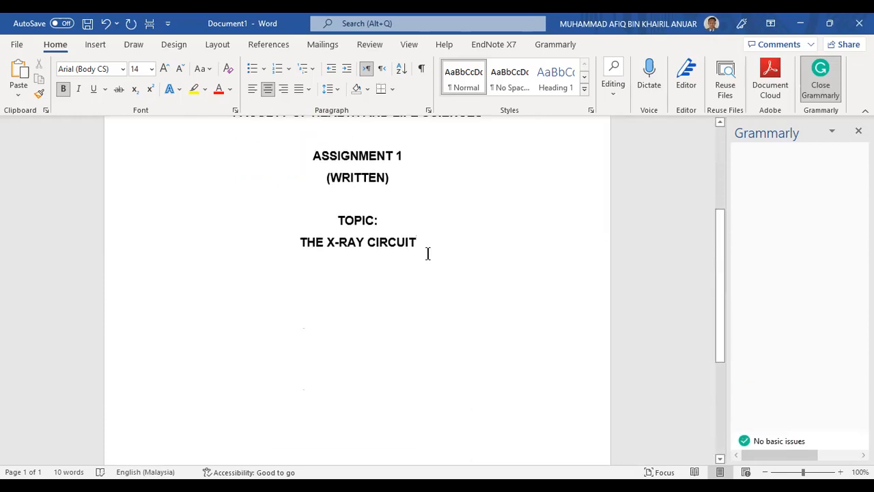
key("Return")
key("Return")
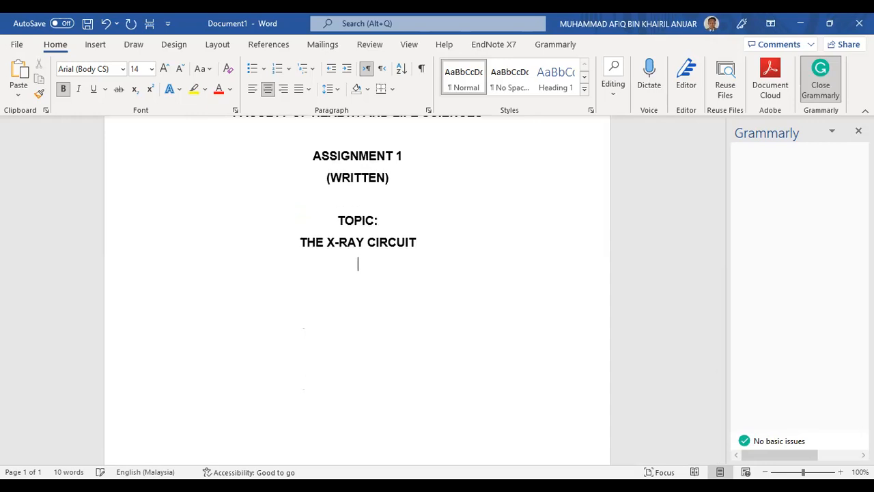
scroll(431, 250, "down", 3)
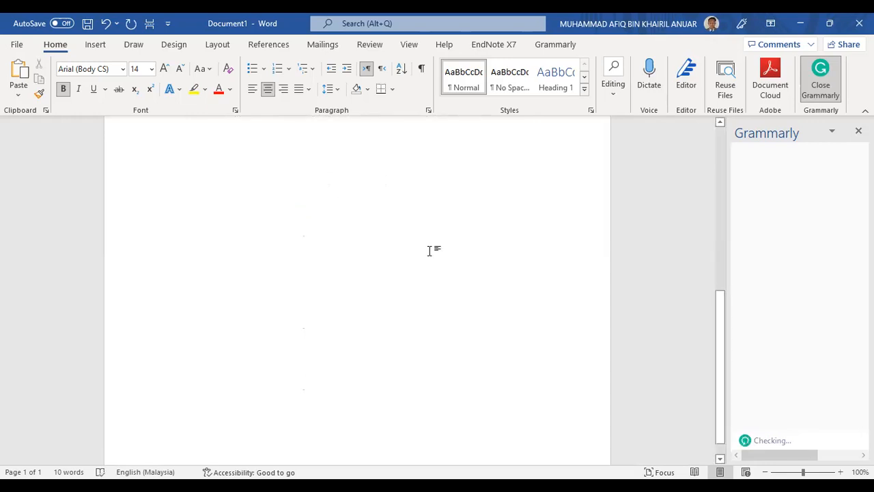
scroll(430, 253, "up", 8)
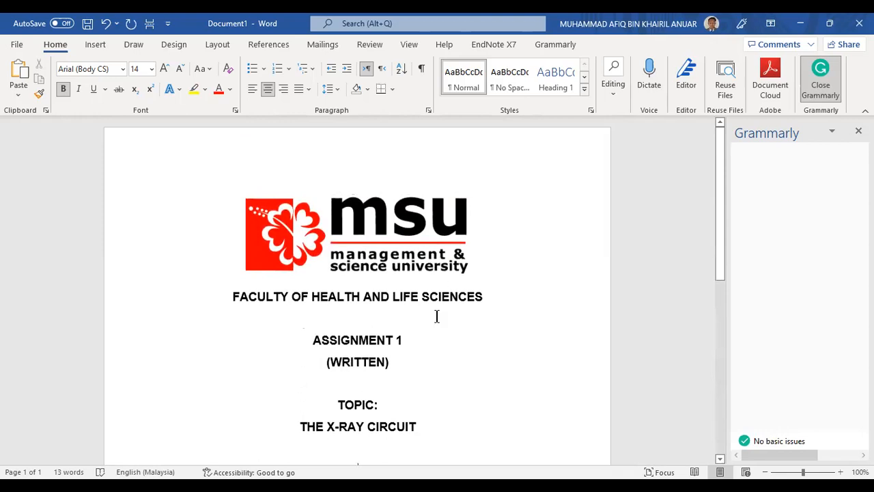
scroll(428, 311, "down", 2)
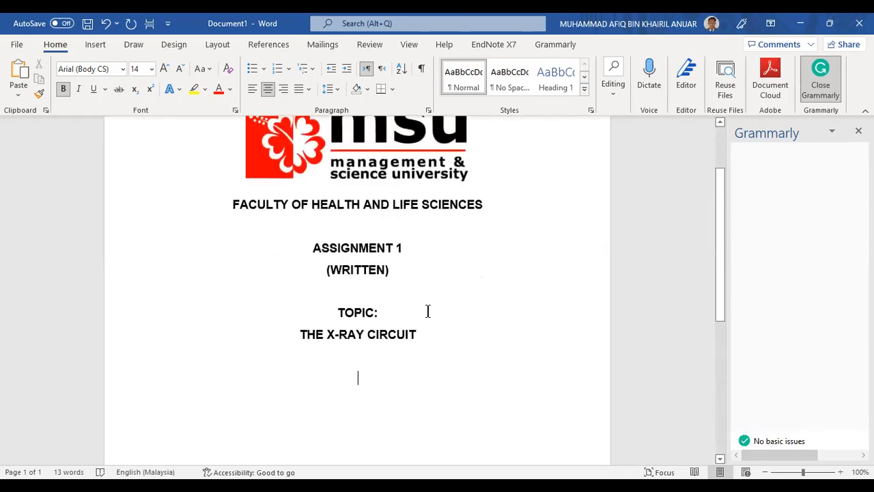
scroll(429, 364, "down", 4)
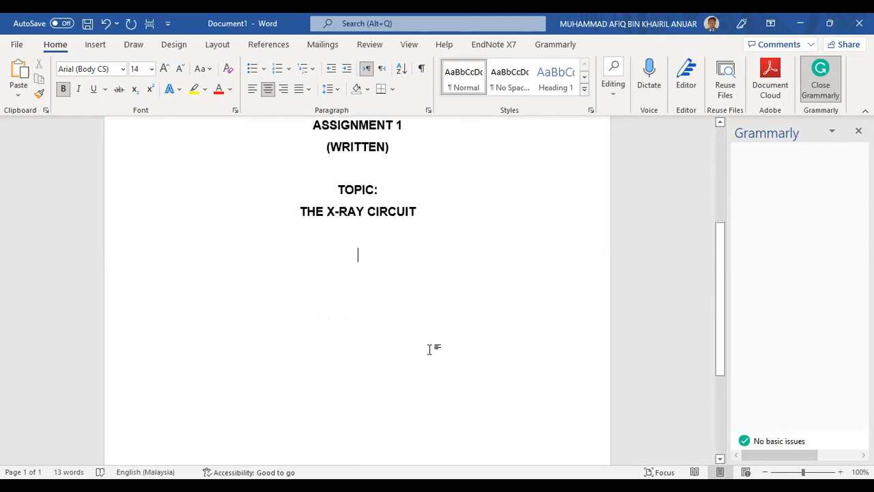
scroll(429, 312, "up", 2)
scroll(414, 298, "down", 2)
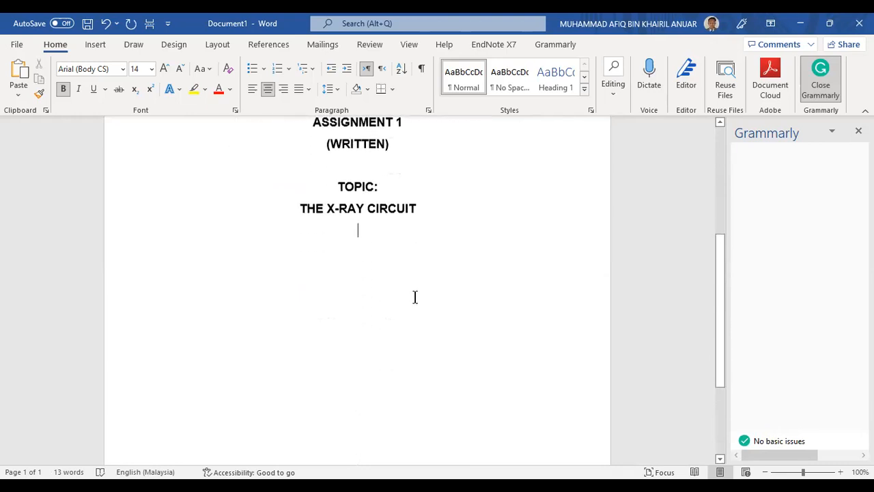
scroll(430, 247, "up", 3)
scroll(414, 328, "down", 1)
scroll(400, 280, "up", 1)
scroll(400, 283, "up", 3)
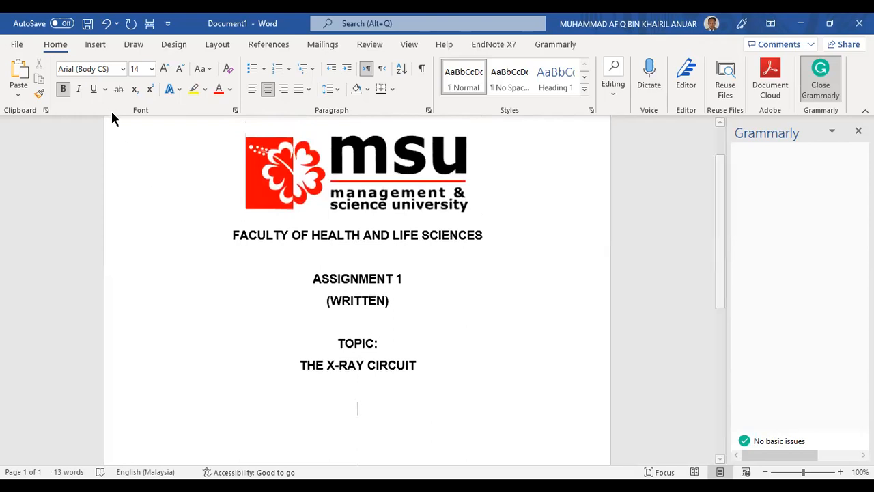
Insert a portrait photo from this device below THE X-RAY CIRCUIT
left_click(89, 47)
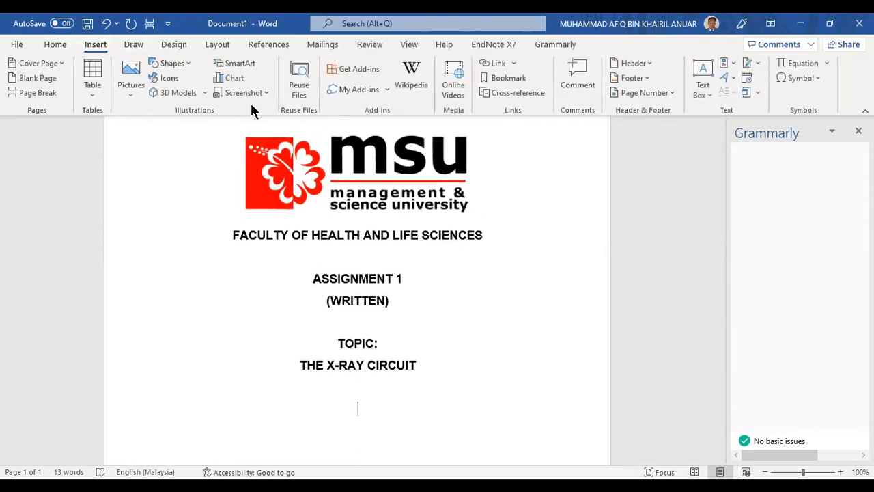
left_click(56, 45)
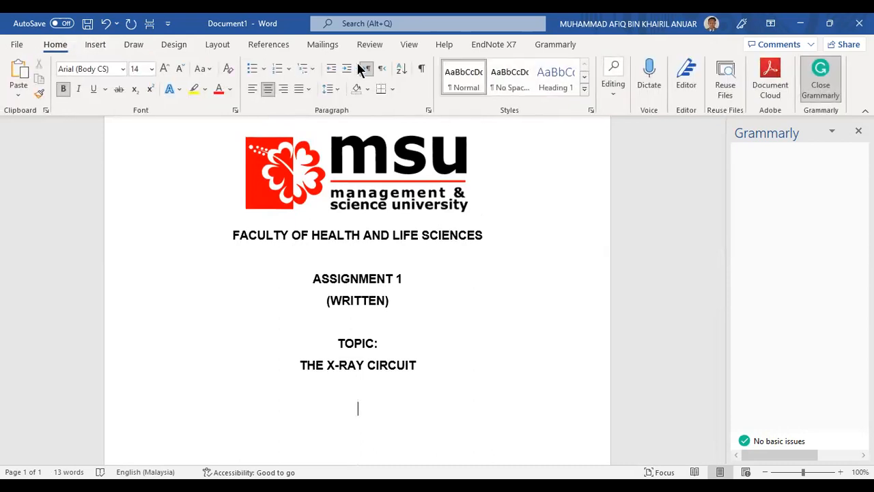
left_click(91, 46)
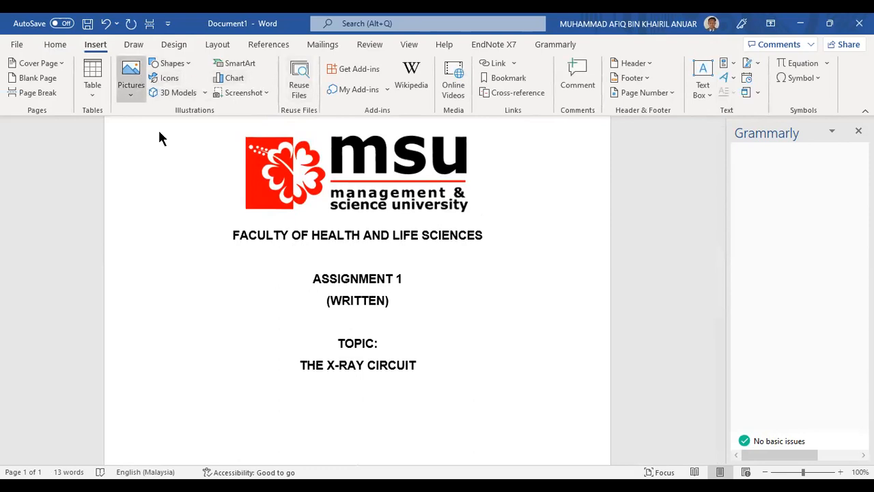
left_click(132, 78)
left_click(153, 130)
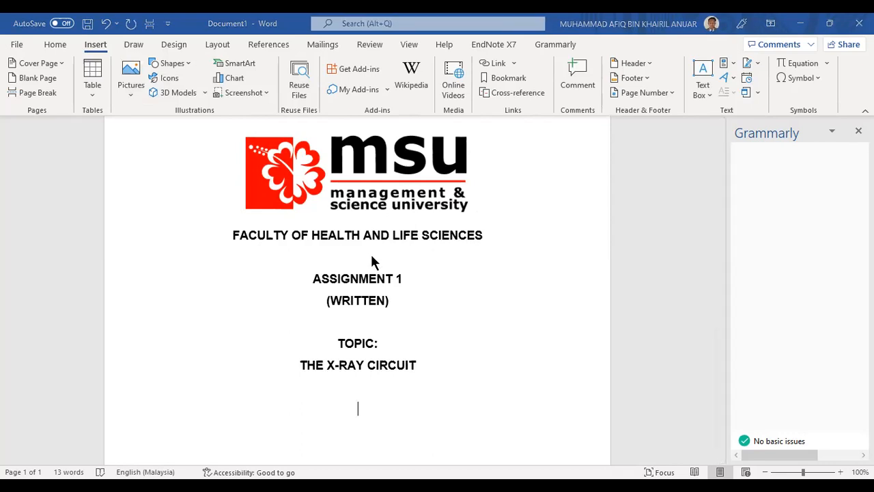
left_click(379, 198)
left_click(322, 299)
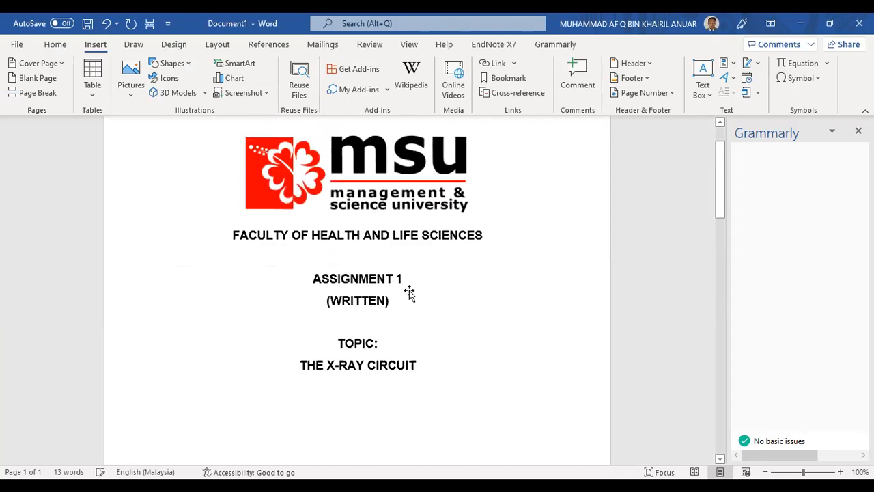
Shrink the inserted photo to a small size using its corner handle
scroll(507, 293, "down", 4)
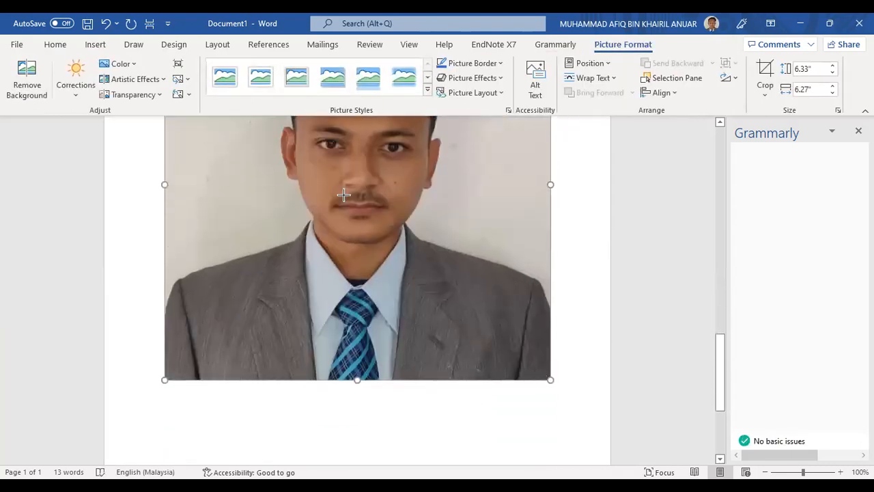
left_click_drag(344, 195, 345, 196)
scroll(404, 235, "up", 3)
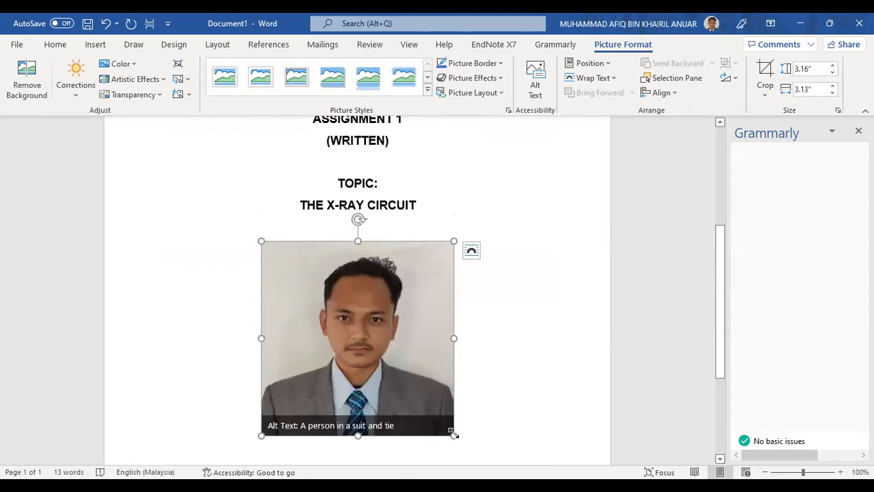
left_click_drag(404, 391, 355, 339)
left_click(437, 291)
scroll(433, 294, "up", 1)
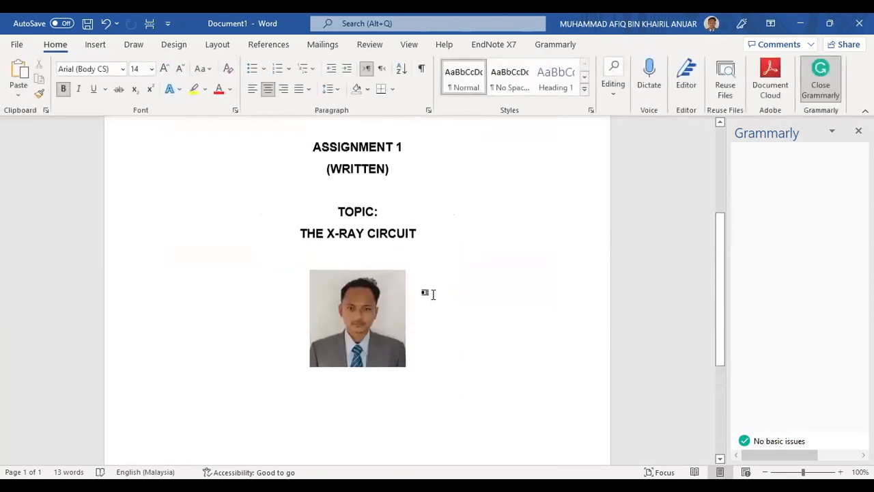
left_click(391, 304)
Crop the photo's left, right and bottom edges inward
right_click(391, 304)
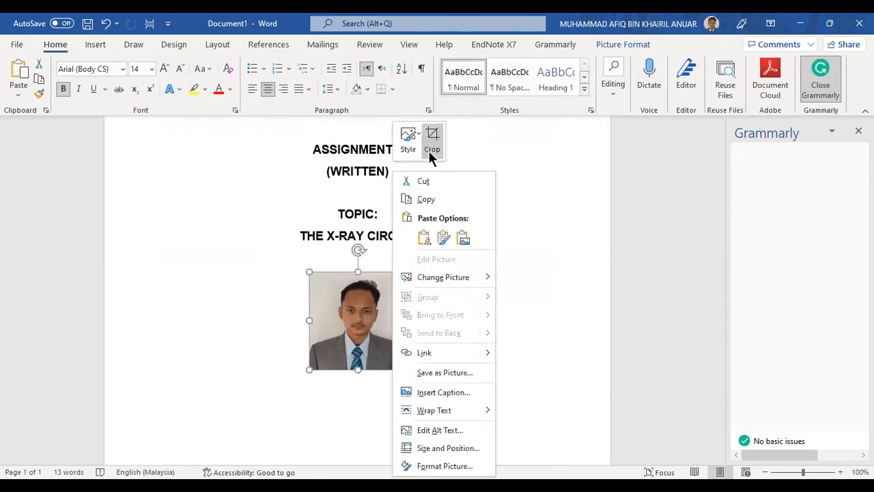
left_click(434, 149)
left_click_drag(315, 321, 333, 324)
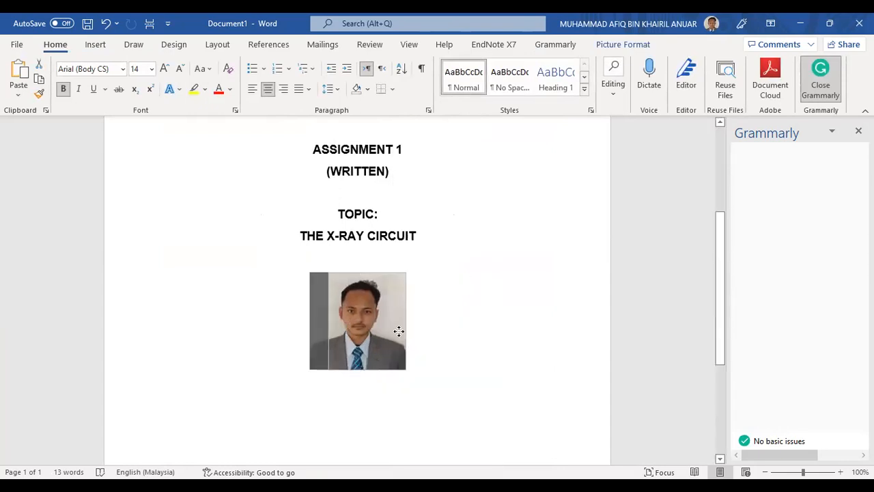
left_click_drag(395, 321, 380, 321)
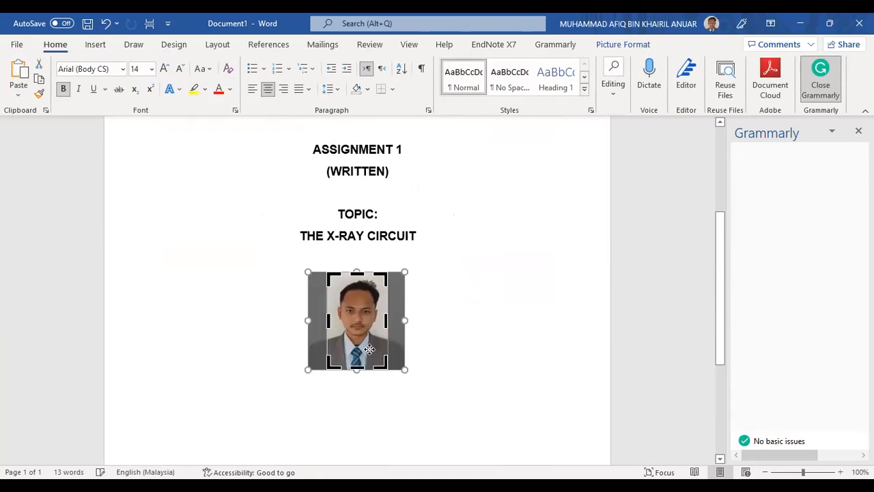
left_click_drag(358, 369, 421, 381)
left_click(446, 340)
Enlarge the cropped photo slightly by its corner handle
left_click(347, 327)
left_click_drag(378, 350, 377, 349)
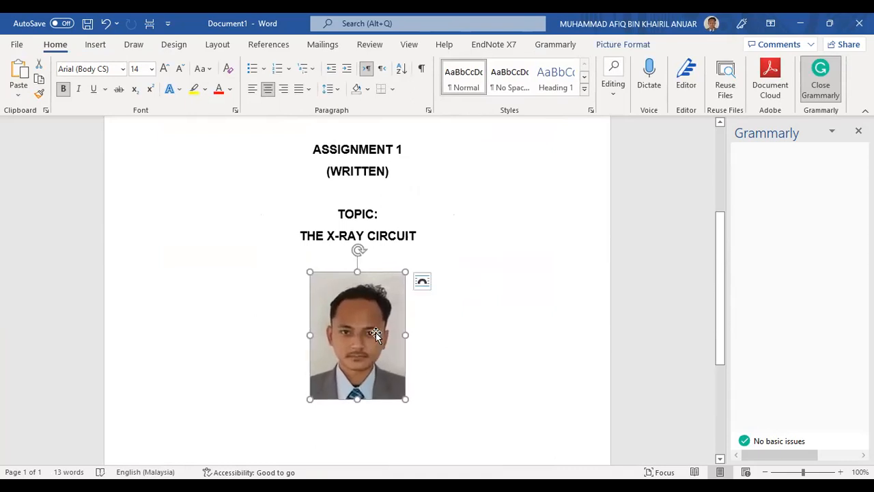
left_click(377, 257)
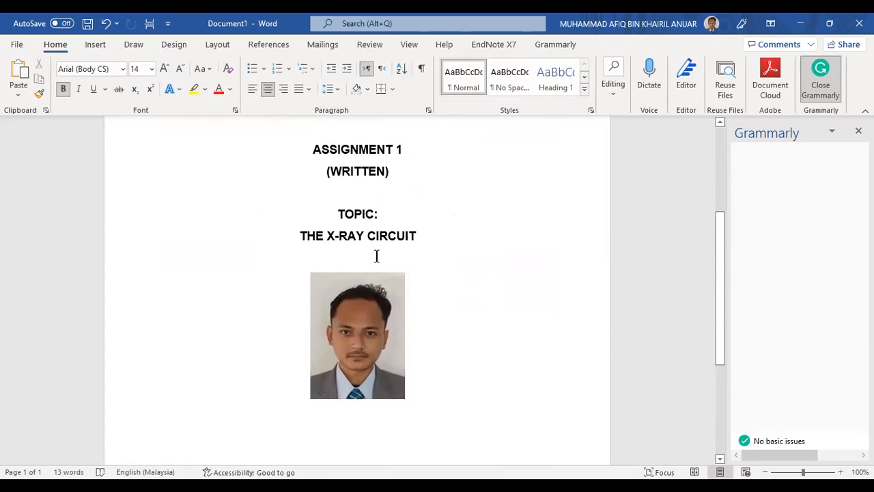
left_click(374, 298)
scroll(415, 344, "down", 4)
scroll(405, 293, "up", 1)
left_click(409, 286)
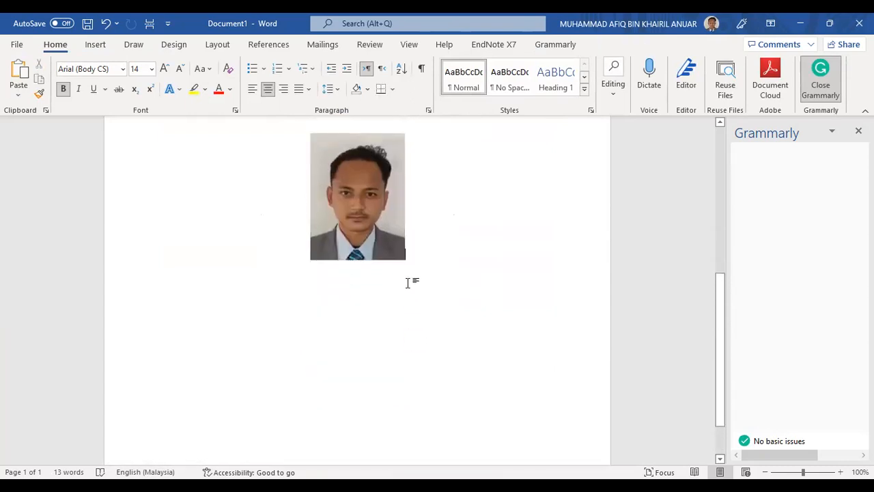
Add lines for the student's full name and student number below the photo
key("Return")
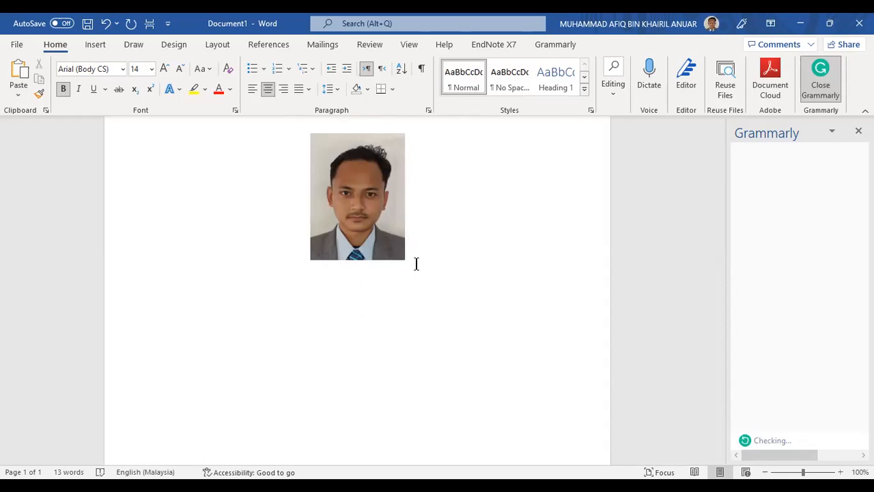
type("mUH")
key("BackSpace")
key("BackSpace")
key("BackSpace")
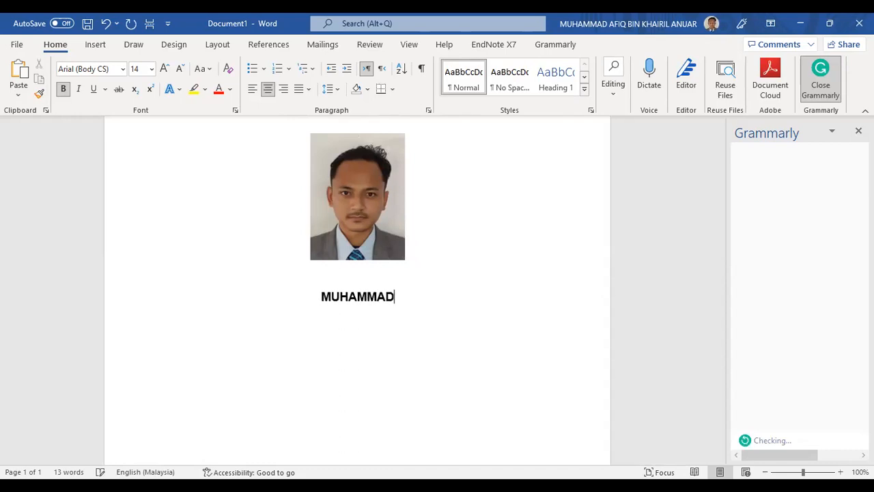
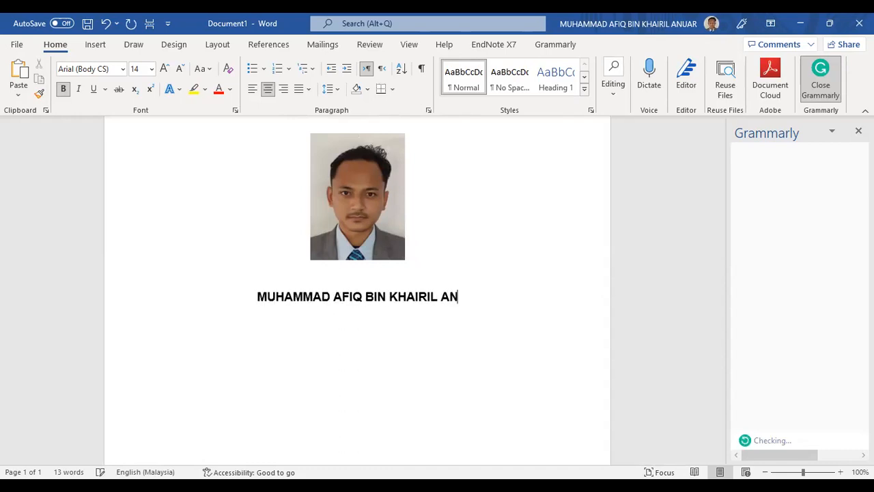
key("Return")
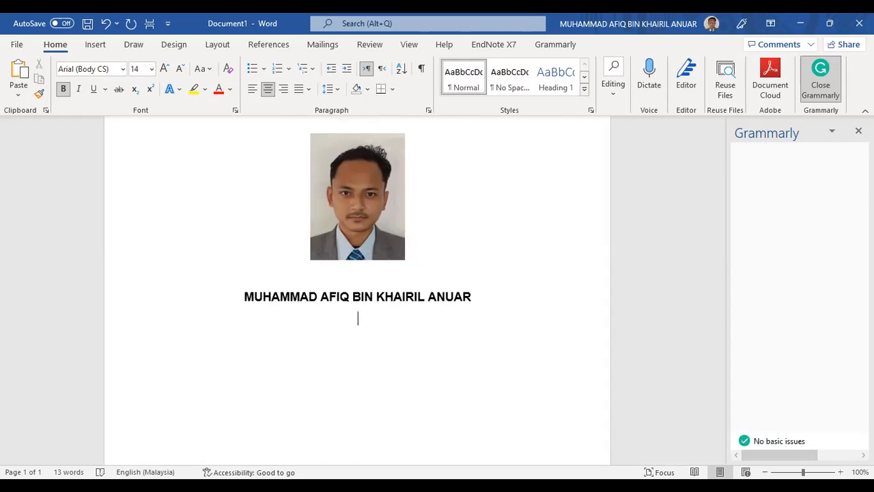
type("S123456578")
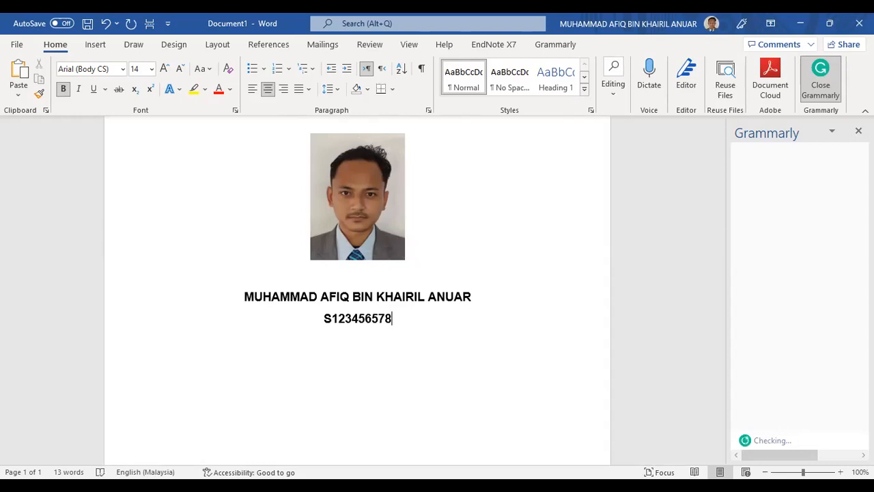
key("Return")
key("Return")
Add the line 'SUBMISSION DATE: 11TH MARCH 2022'
scroll(410, 275, "down", 2)
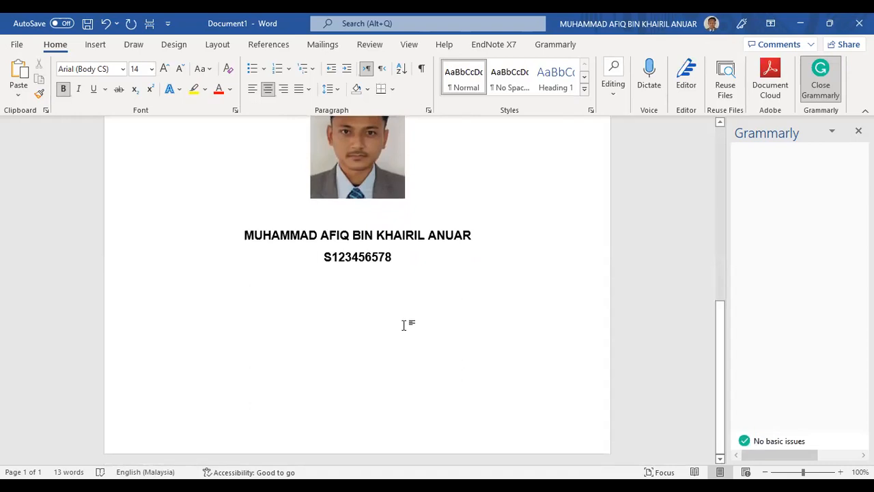
type("DUE ")
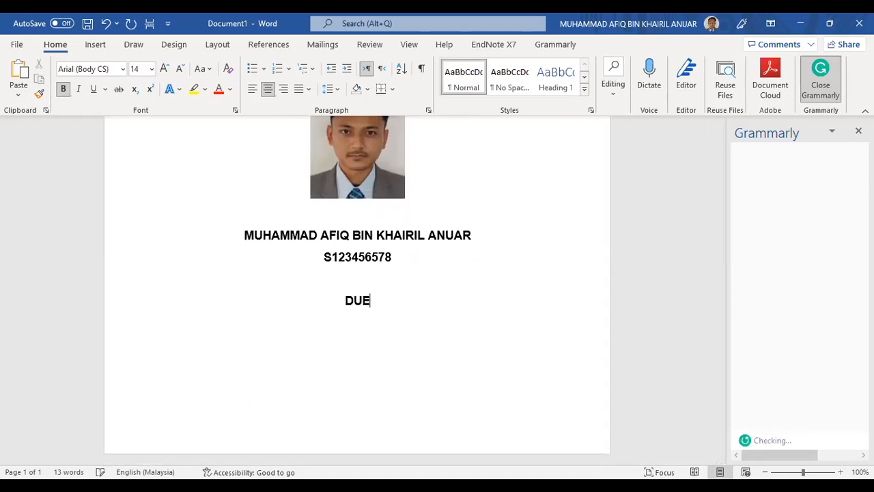
type("DATE")
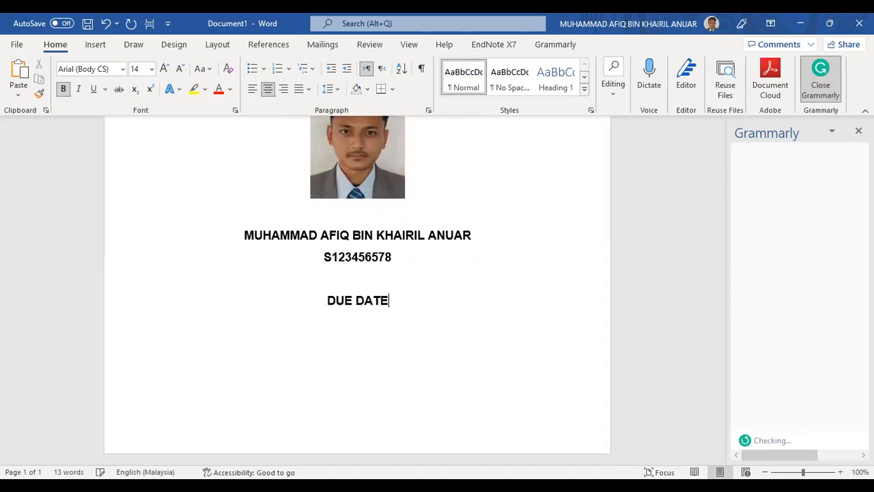
type("S")
key("BackSpace")
type(": ")
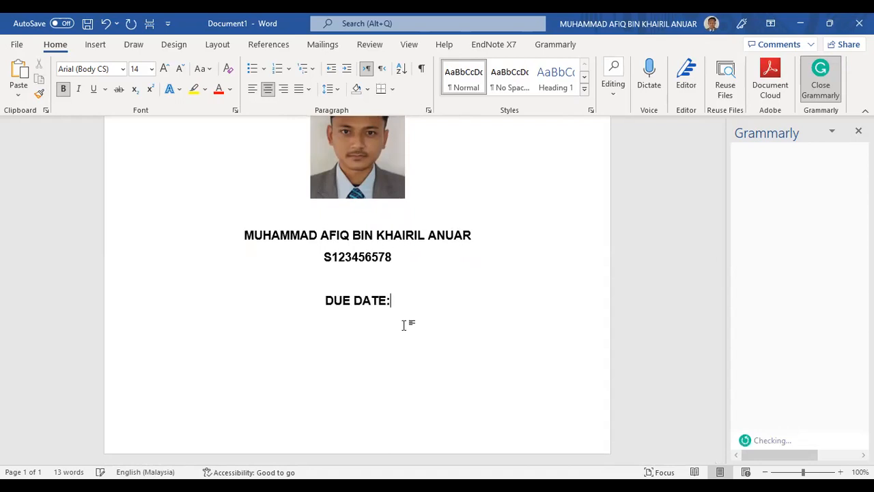
type("11")
key("BackSpace")
key("BackSpace")
key("BackSpace")
key("BackSpace")
key("BackSpace")
key("BackSpace")
key("BackSpace")
key("BackSpace")
key("BackSpace")
key("BackSpace")
key("BackSpace")
key("BackSpace")
type("SUBMISSION")
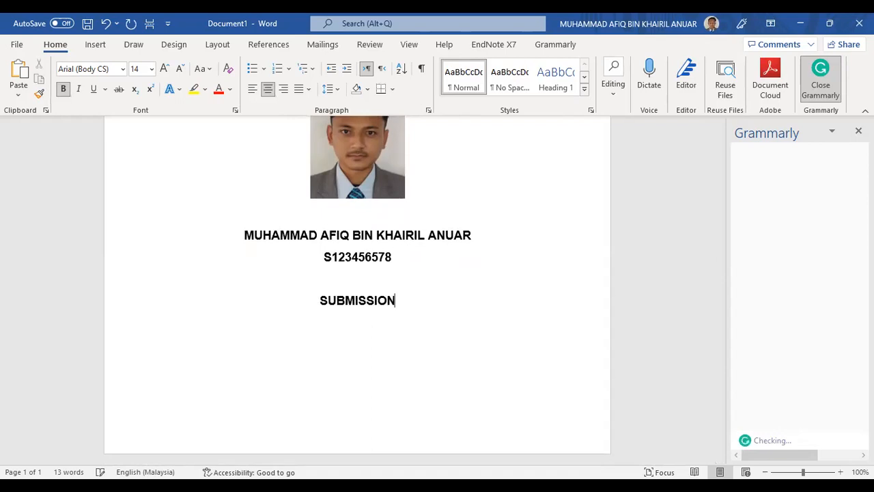
type(" DATE")
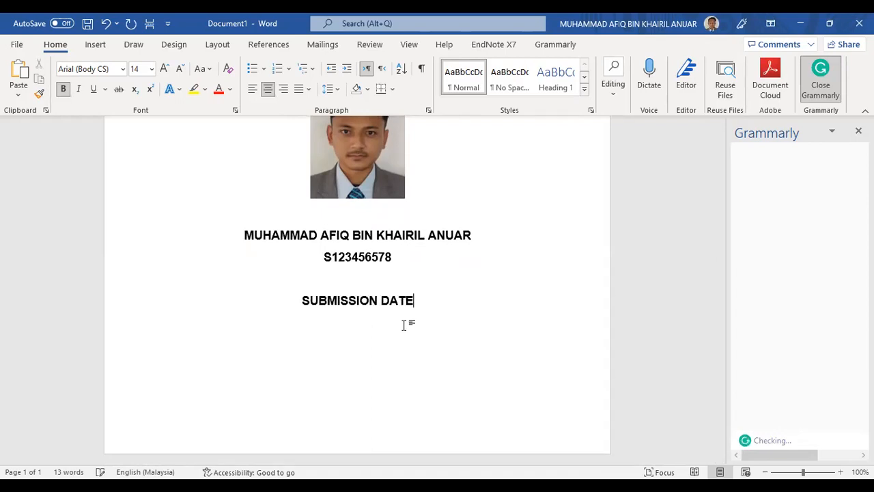
type(": 11")
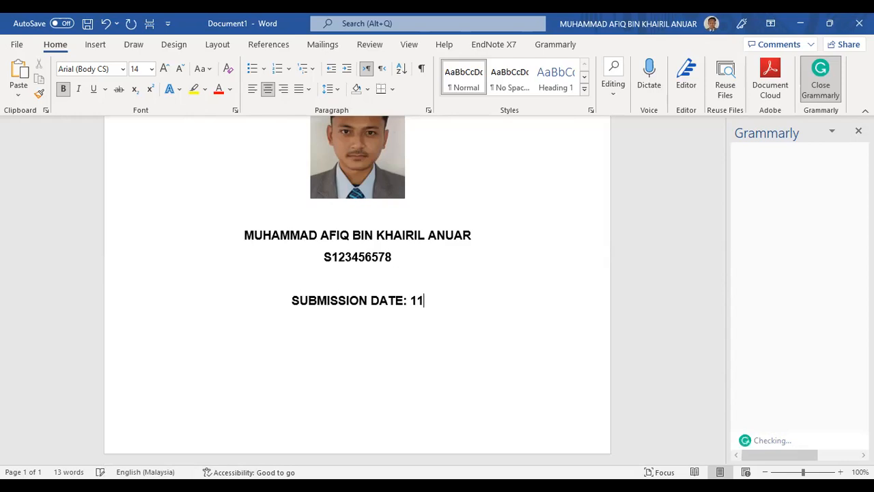
type("TH ")
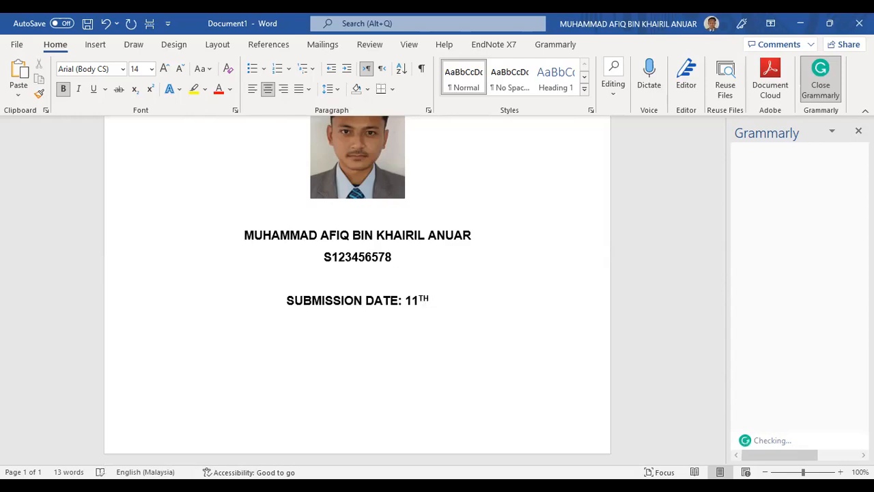
type("MAR")
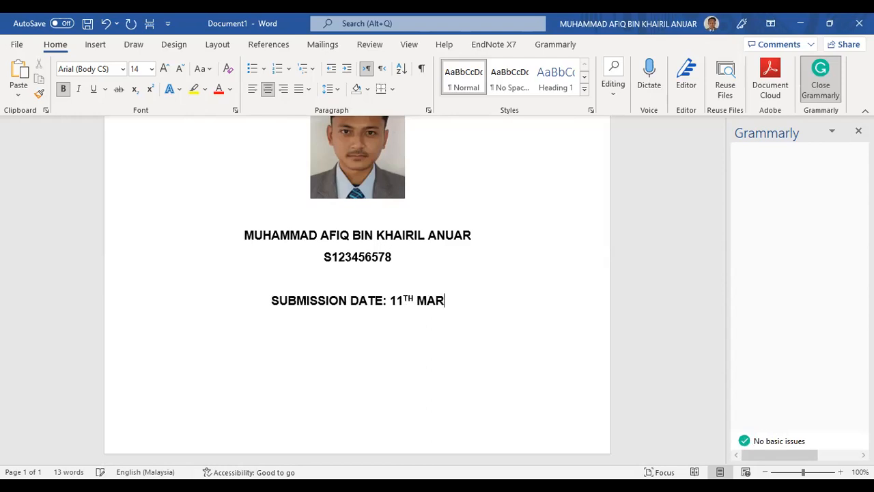
type("CH 2022")
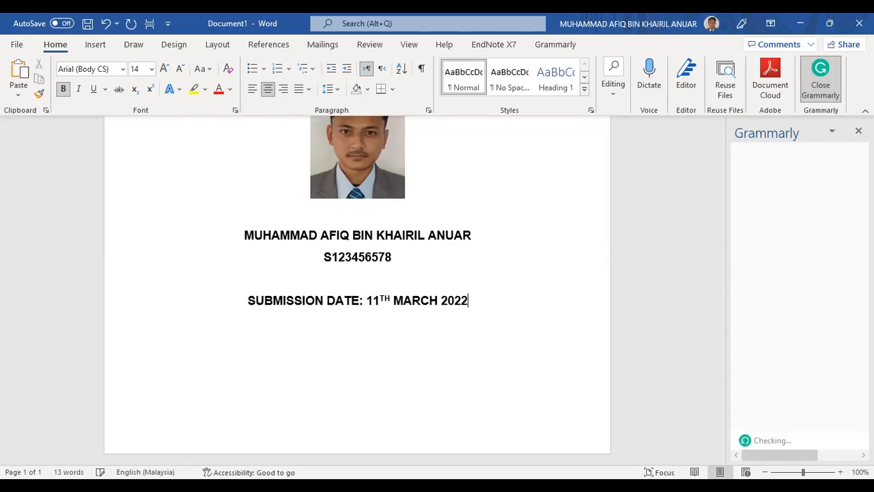
type("IE")
key("BackSpace")
key("BackSpace")
Add the 'LECTURER:' line with the lecturer's name
type("LECTURER: ")
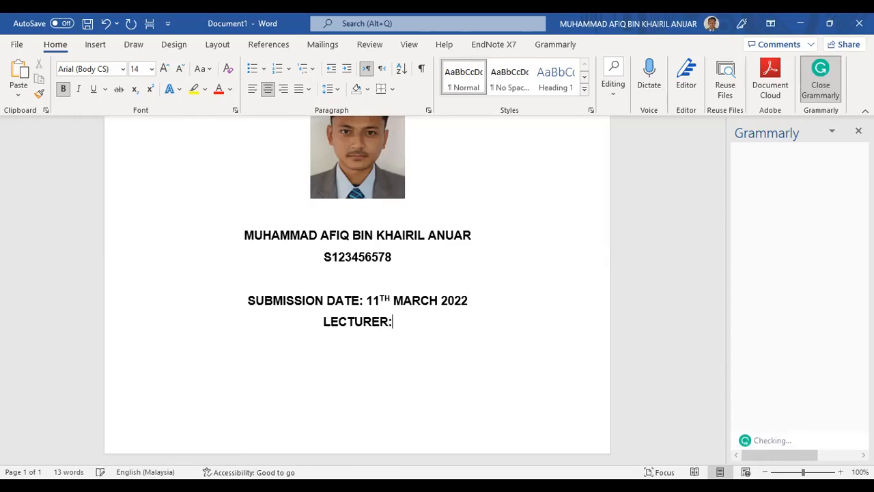
type("DR")
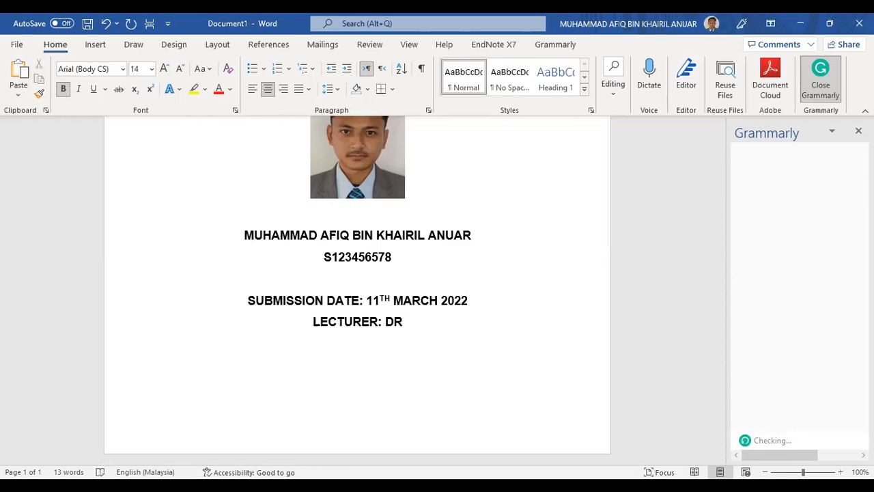
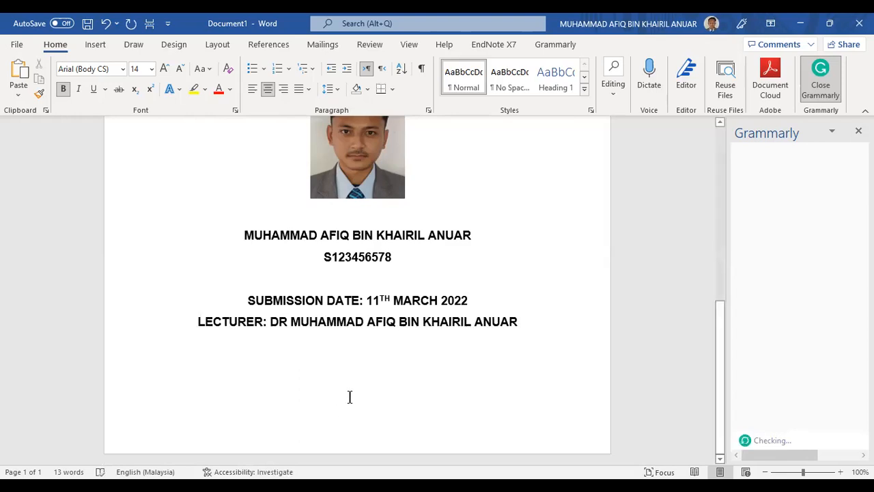
left_click(421, 265)
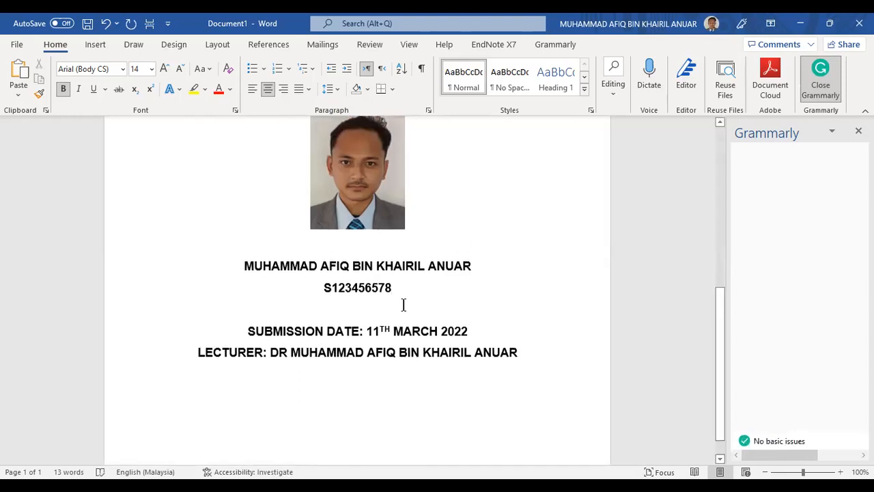
Insert one blank line between the student number and SUBMISSION DATE
left_click(402, 300)
scroll(394, 273, "up", 3)
scroll(416, 256, "up", 2)
left_click(435, 239)
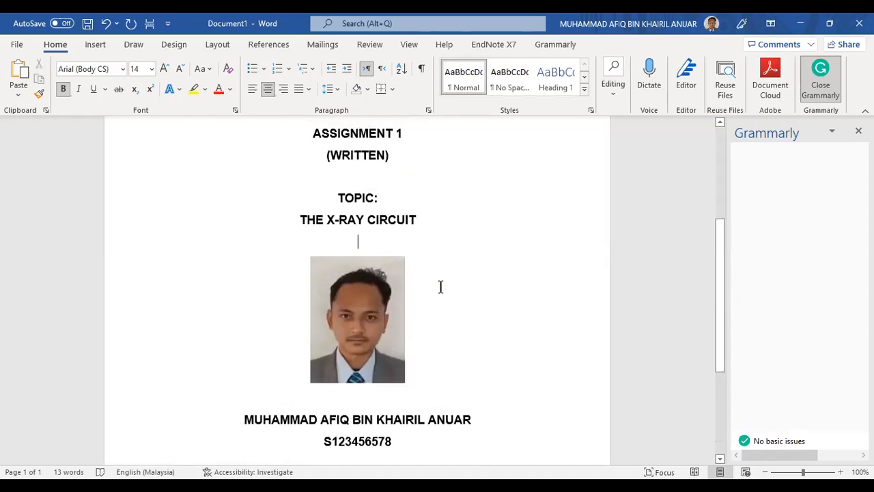
scroll(441, 286, "down", 3)
scroll(442, 285, "up", 1)
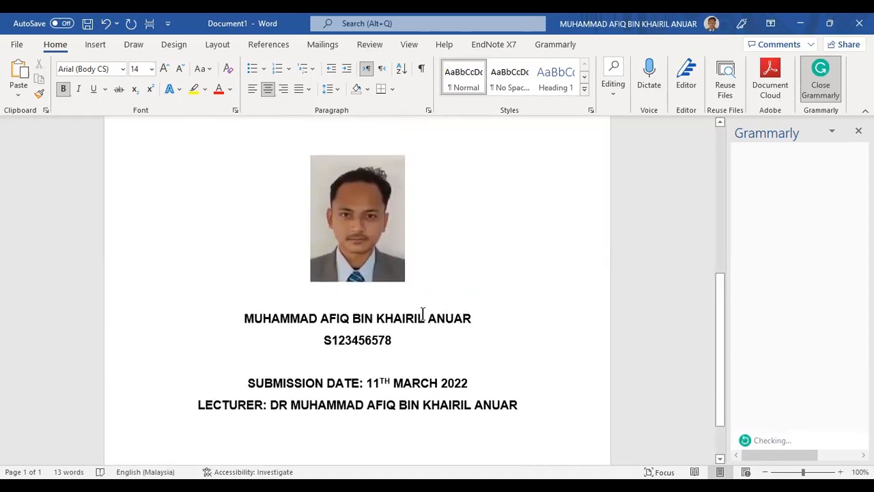
scroll(416, 312, "up", 1)
scroll(394, 348, "down", 1)
left_click(357, 357)
key("Return")
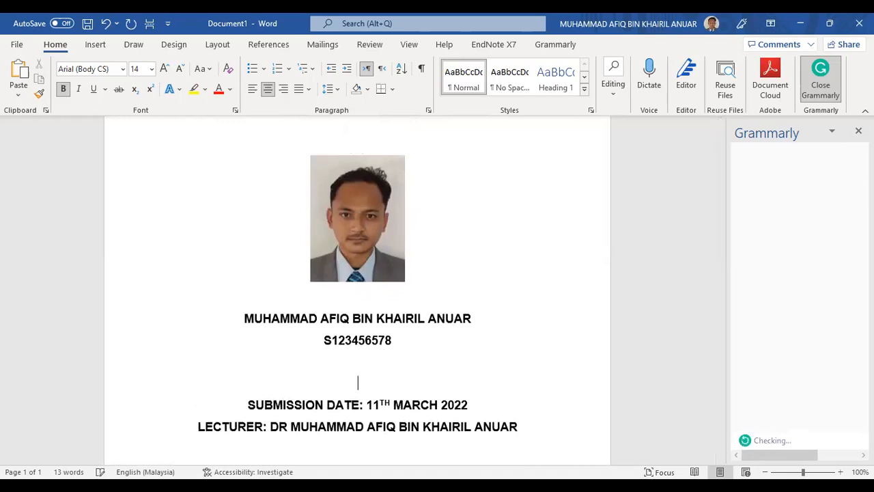
Try a second blank line, remove it again, and put the cursor after the lecturer line
scroll(356, 362, "down", 1)
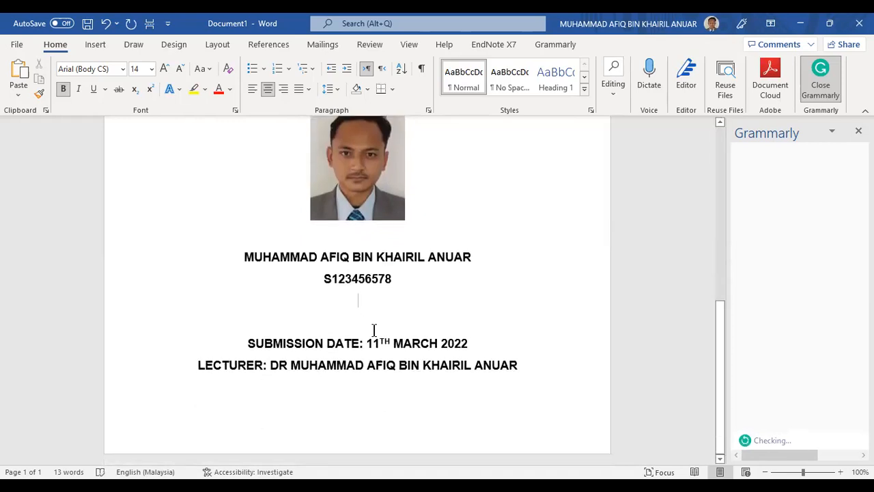
key("Return")
key("BackSpace")
scroll(576, 336, "up", 6)
scroll(503, 298, "down", 3)
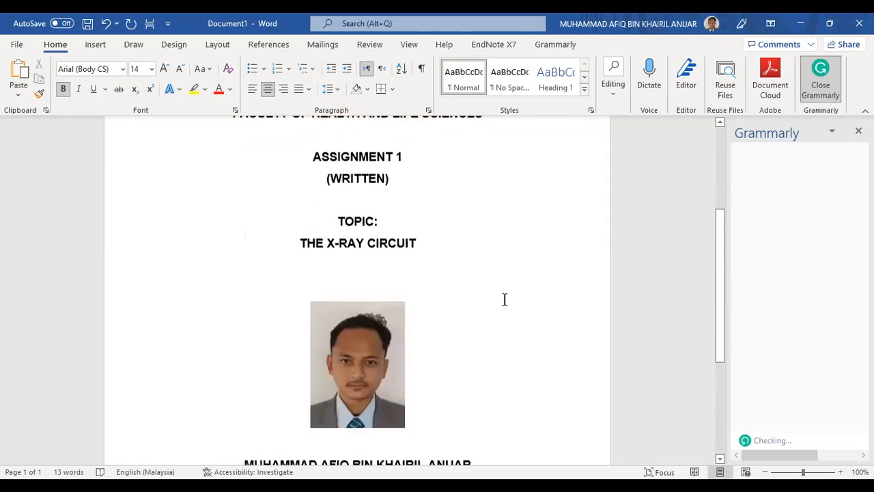
scroll(509, 303, "down", 3, "ctrl")
scroll(509, 302, "up", 4)
scroll(509, 303, "down", 5)
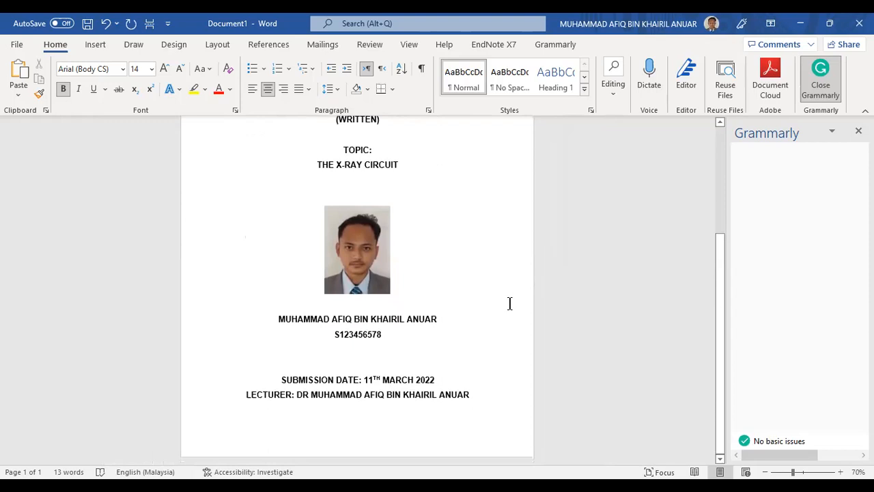
scroll(439, 293, "up", 3)
scroll(439, 293, "down", 3)
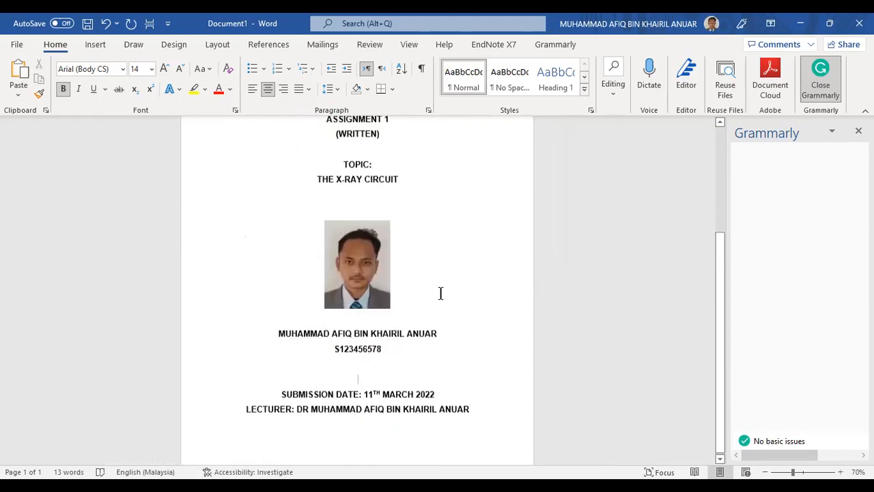
left_click(485, 404)
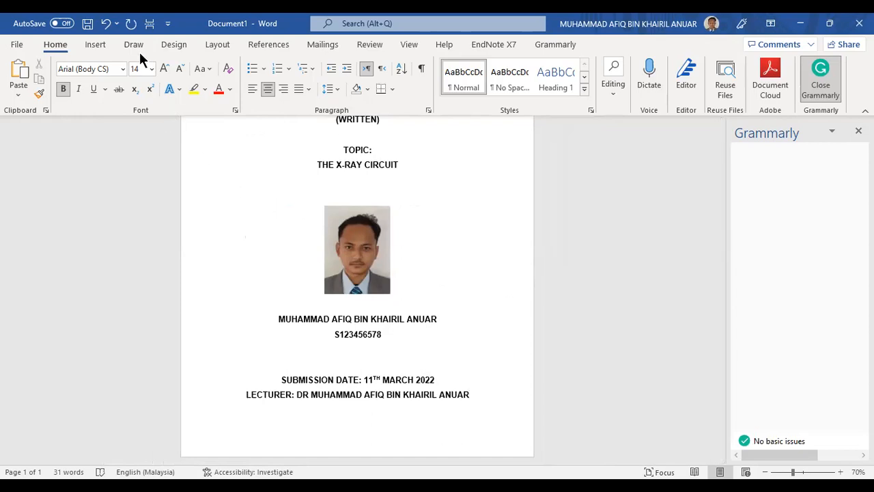
left_click(95, 44)
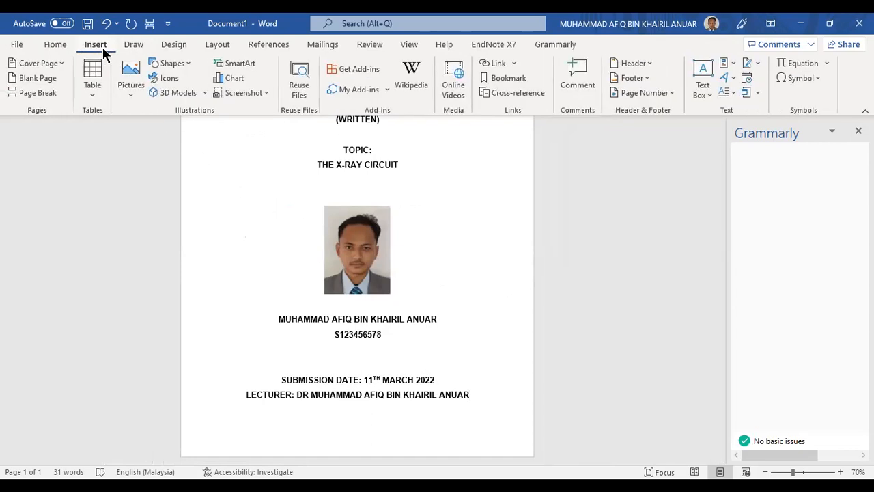
Start a new page after the cover page and check how the cover page fits
left_click(48, 97)
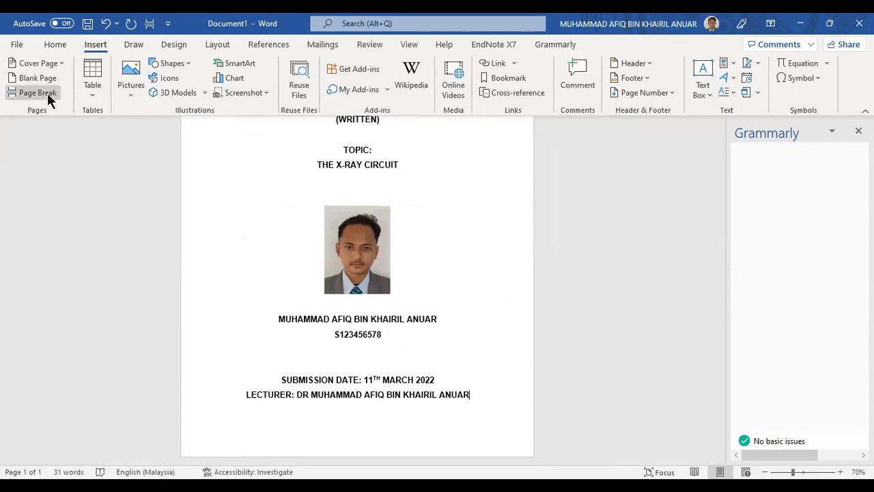
scroll(442, 260, "up", 3)
scroll(437, 260, "down", 2)
scroll(463, 242, "up", 5)
scroll(474, 295, "down", 7)
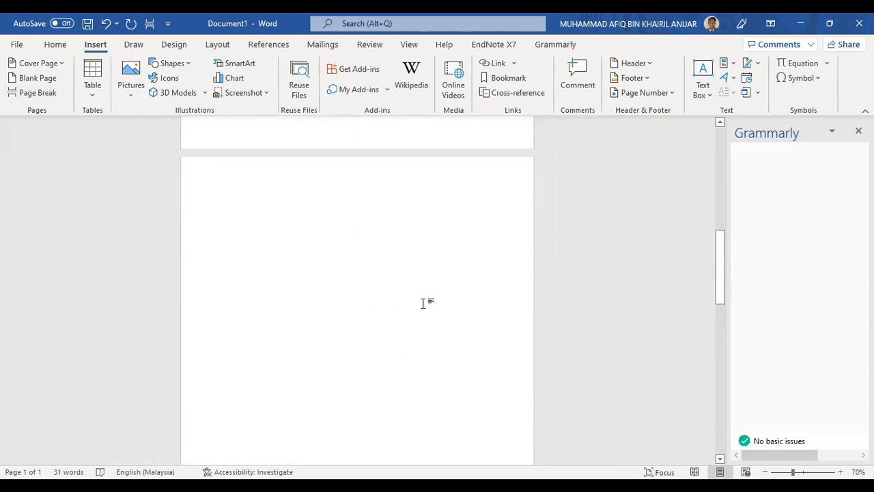
scroll(387, 309, "up", 7)
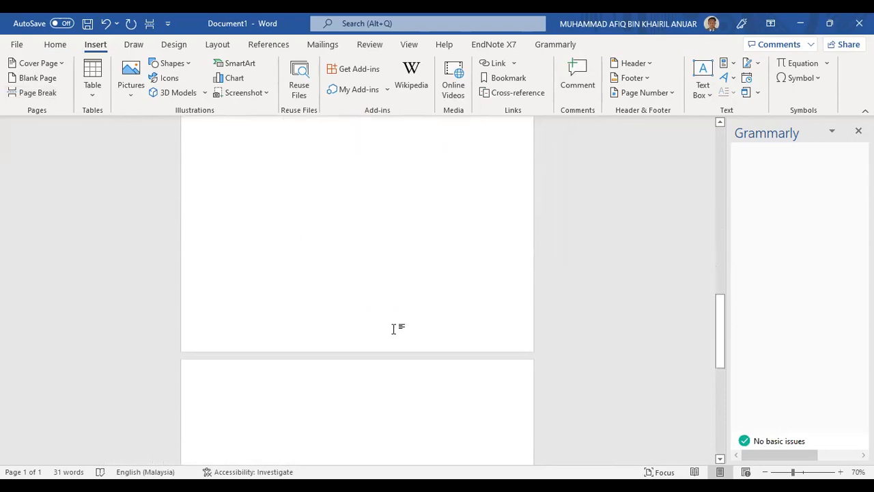
scroll(475, 268, "down", 5)
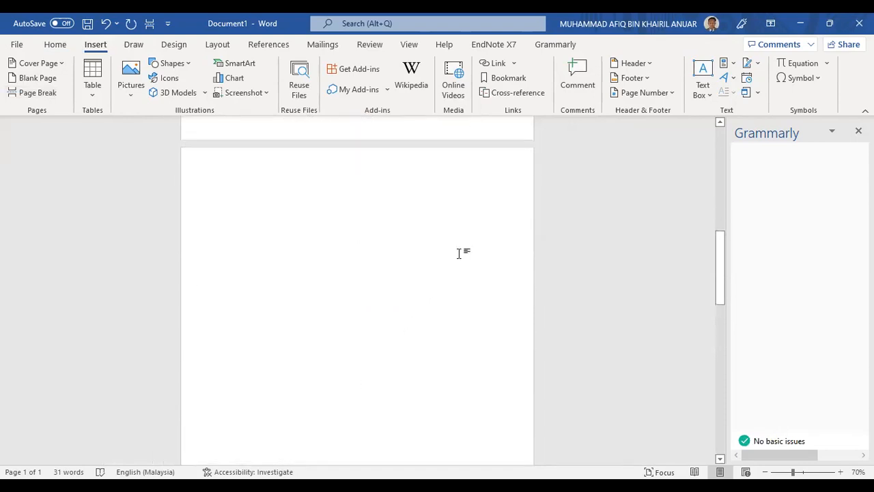
scroll(503, 263, "up", 2)
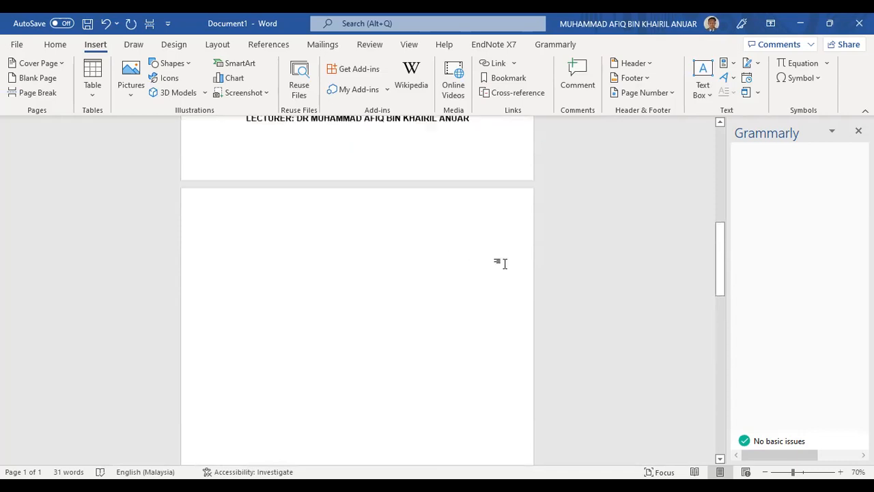
scroll(478, 273, "up", 1)
scroll(478, 272, "down", 1)
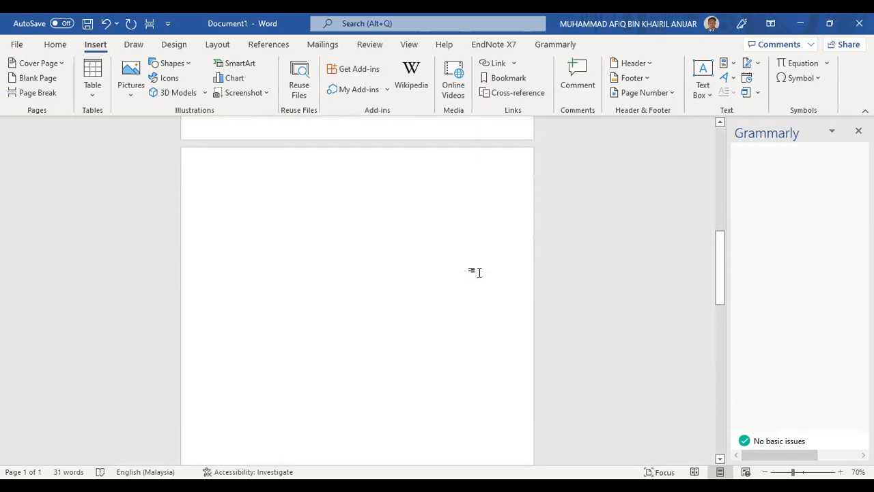
scroll(478, 272, "up", 6)
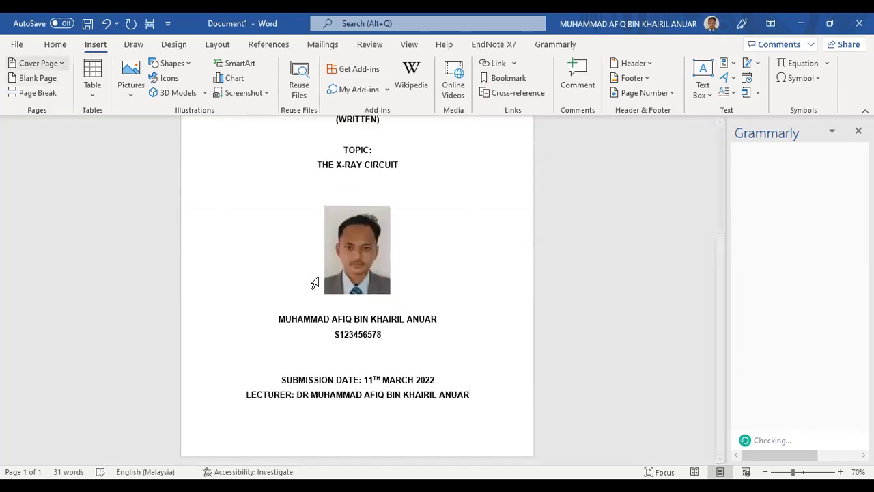
Delete the blank line above SUBMISSION DATE and add a page break after the lecturer line
left_click(416, 362)
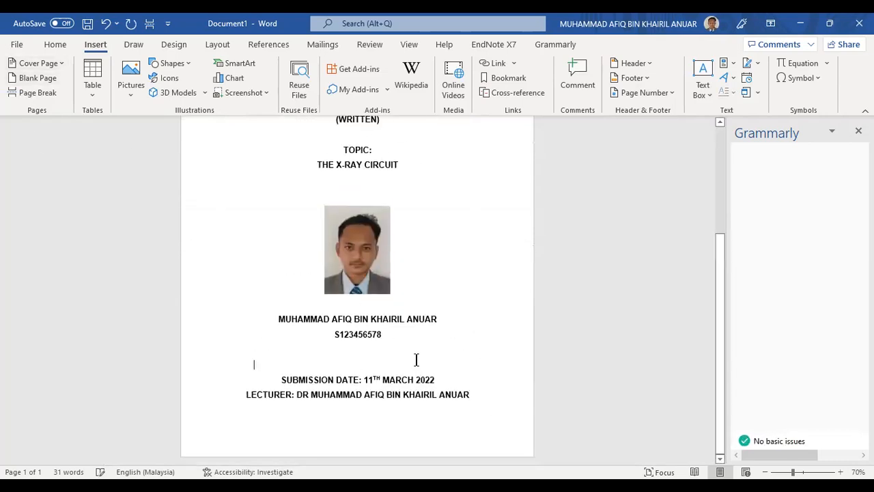
key("BackSpace")
left_click(479, 384)
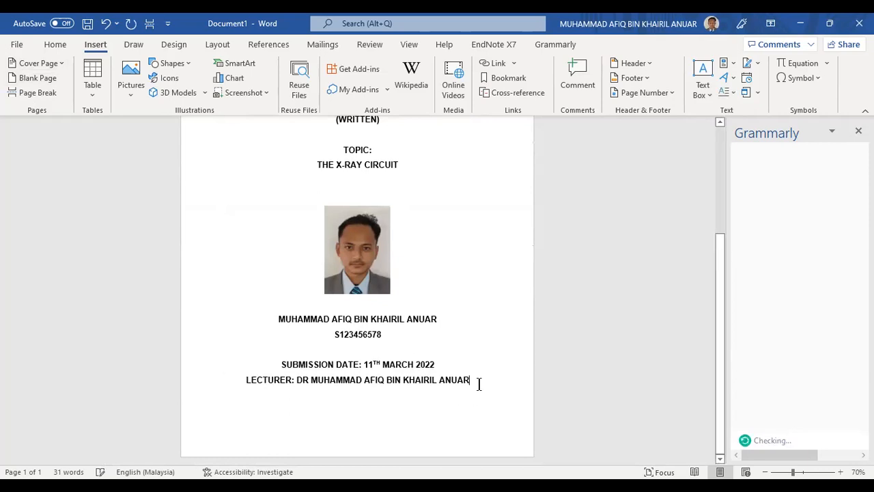
key("Return")
scroll(437, 382, "down", 2)
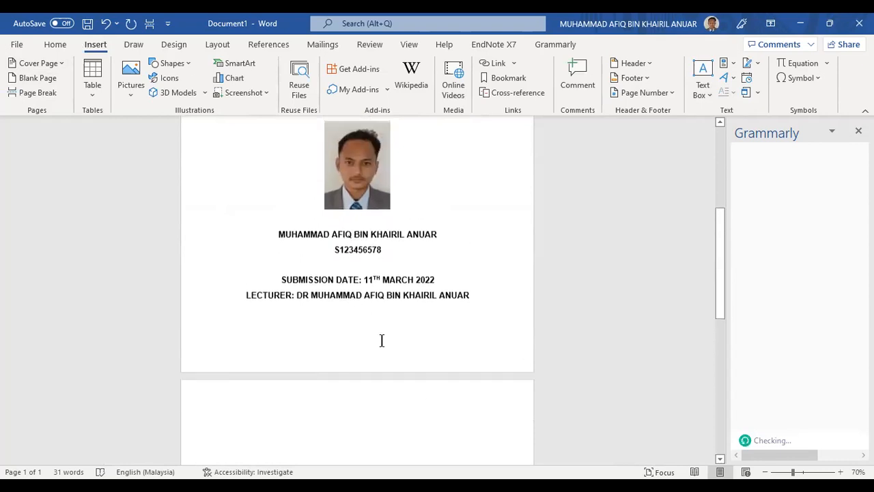
left_click(33, 94)
scroll(303, 334, "down", 2)
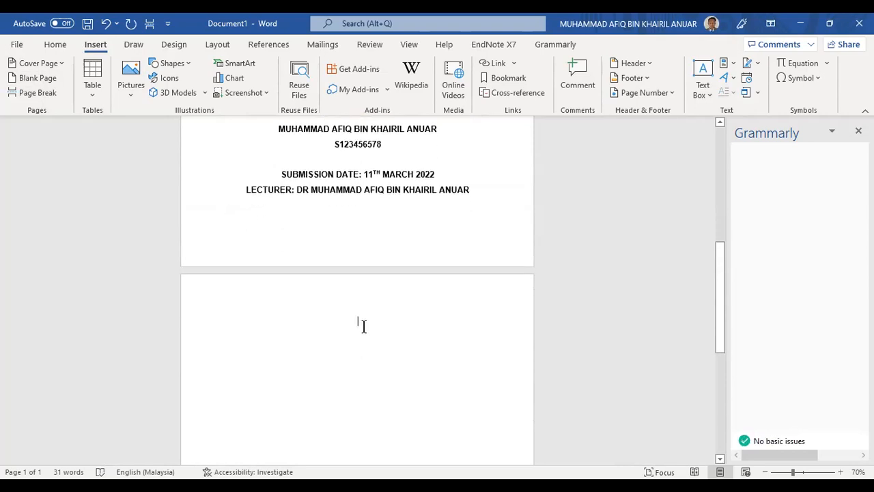
scroll(298, 305, "down", 1)
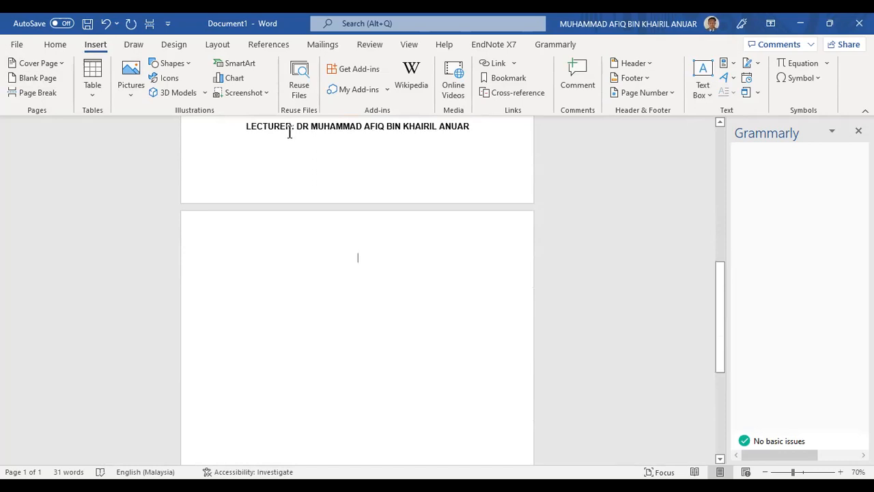
left_click(48, 48)
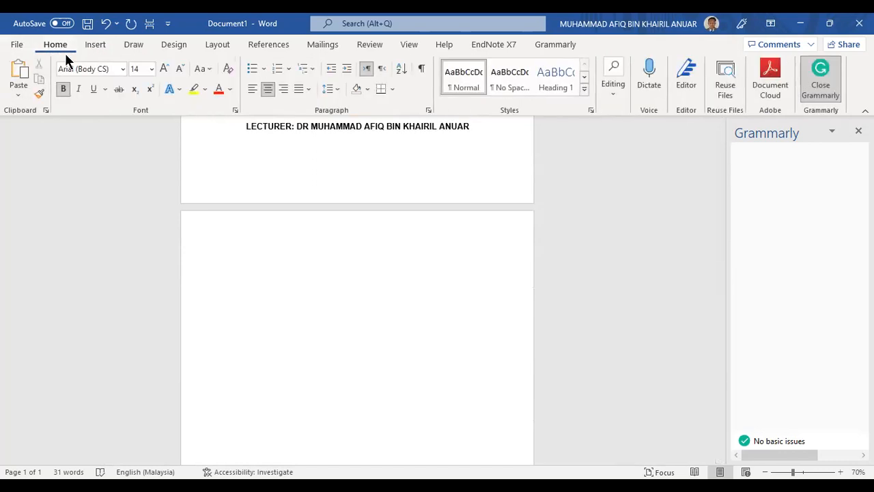
Show formatting marks, left-align page 2's empty paragraph and delete the extra one
left_click(421, 71)
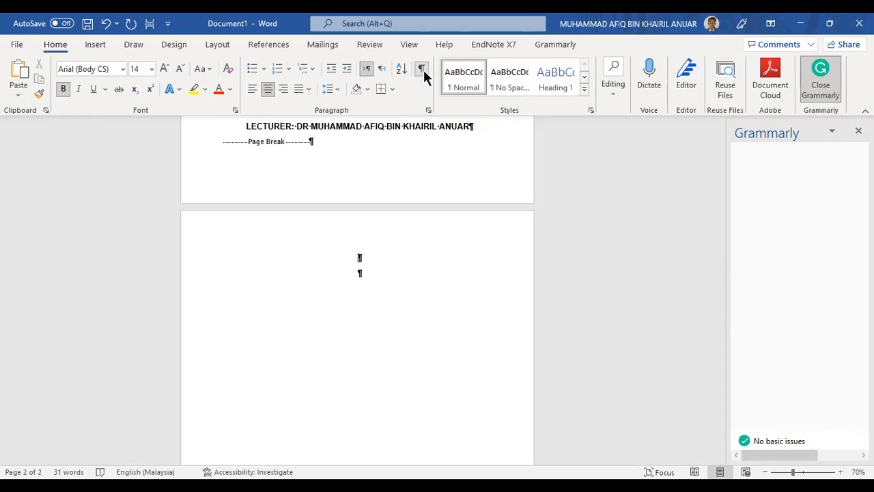
scroll(410, 211, "up", 2)
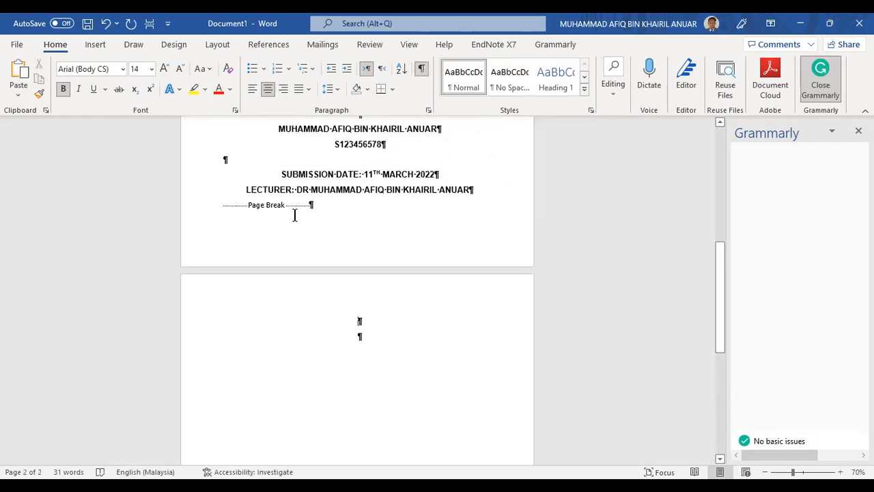
left_click_drag(315, 207, 249, 207)
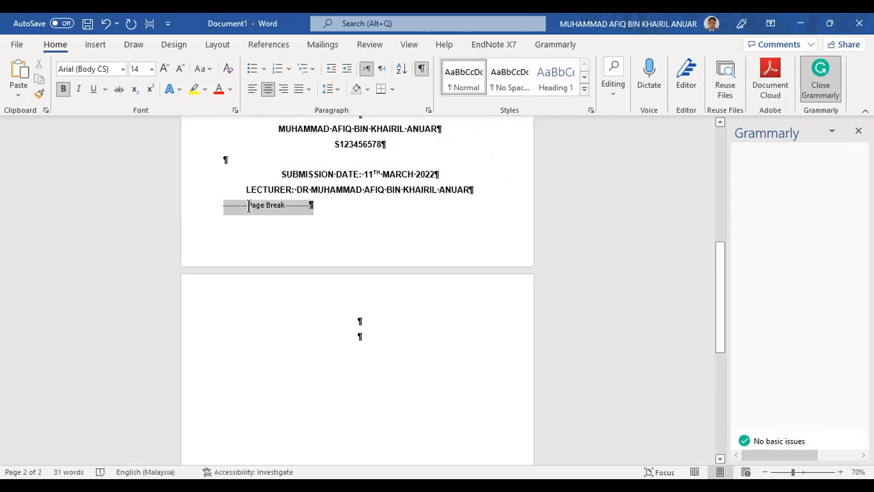
left_click(361, 322)
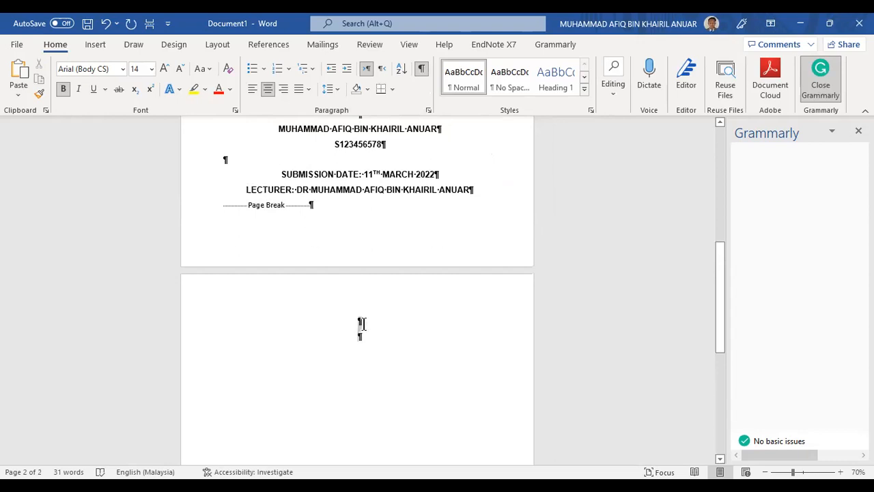
left_click(365, 338)
key("ctrl+l")
key("BackSpace")
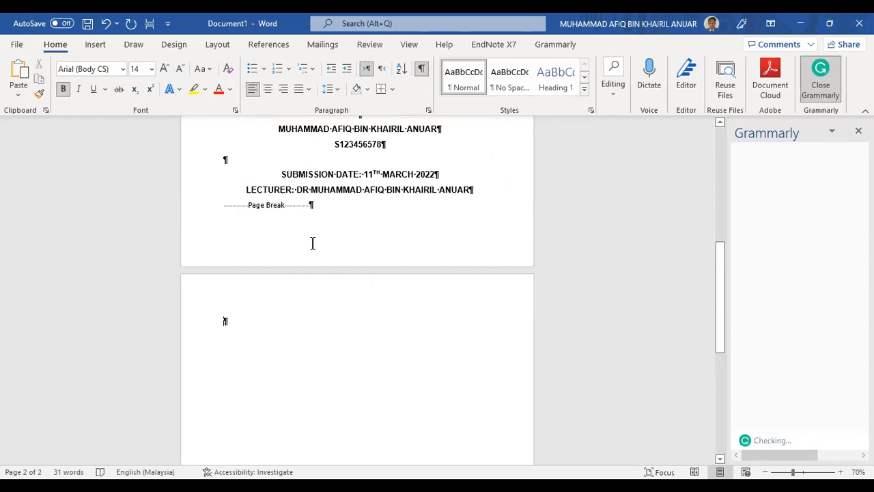
Review the cover page and place the cursor in page 2's empty paragraph
scroll(317, 250, "up", 1)
scroll(318, 250, "up", 1)
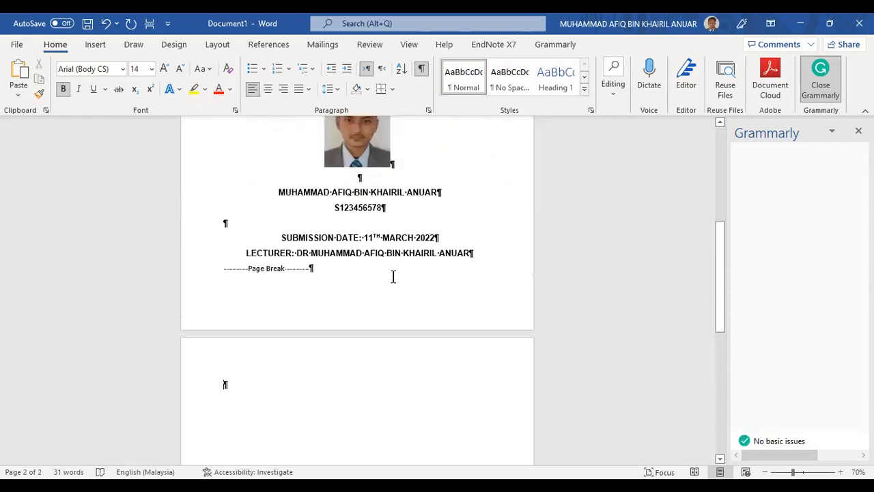
scroll(393, 276, "down", 1)
scroll(460, 277, "up", 4)
scroll(445, 322, "down", 3)
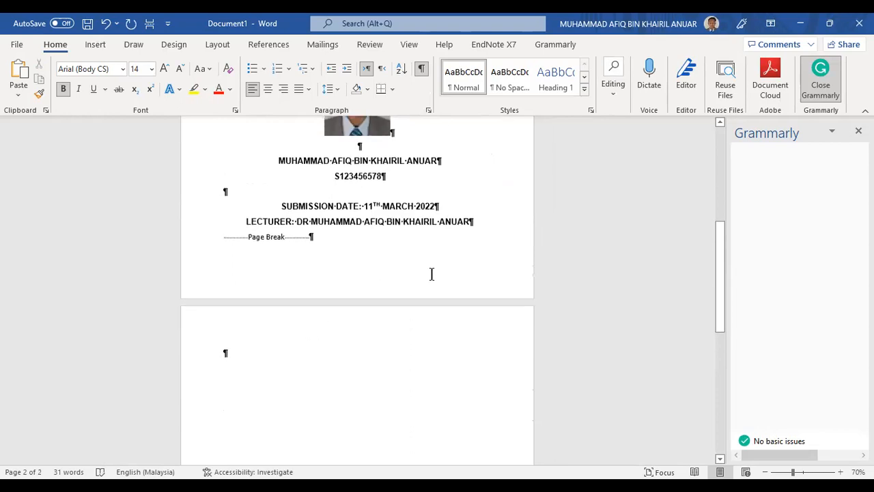
scroll(432, 274, "up", 3)
left_click(451, 295)
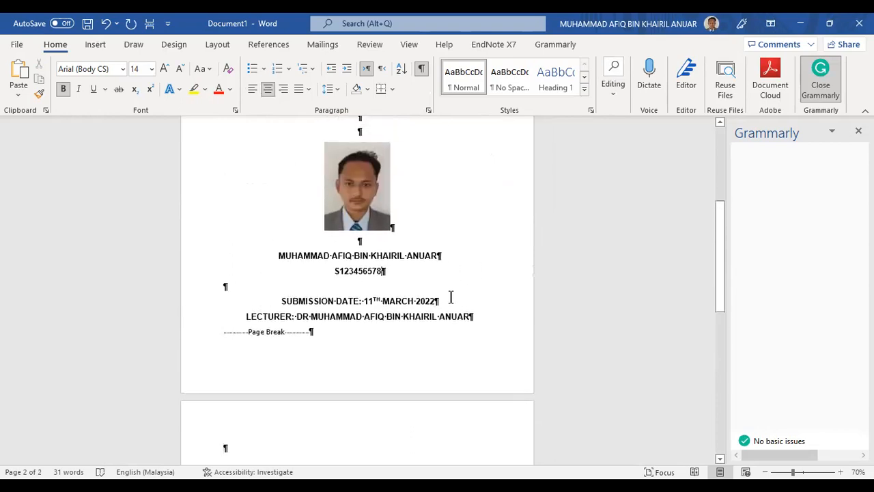
scroll(451, 298, "down", 3)
left_click(307, 363)
scroll(417, 364, "down", 2)
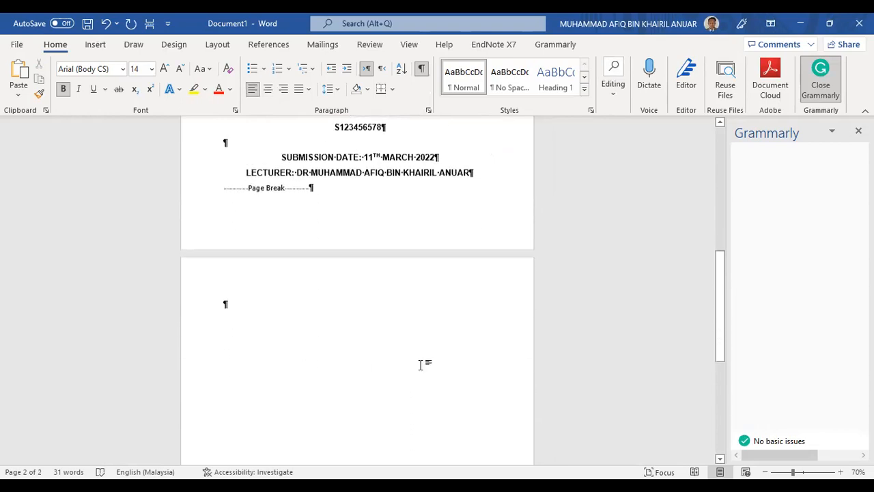
scroll(421, 365, "down", 1)
scroll(319, 284, "up", 1)
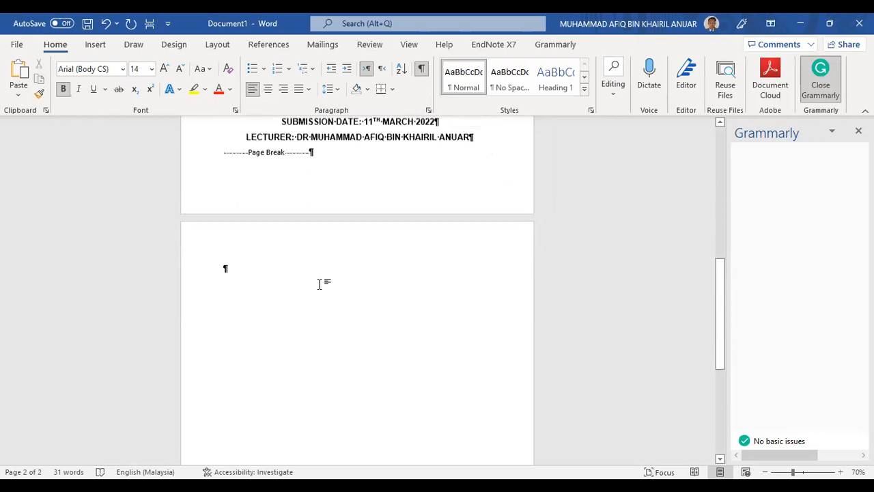
scroll(409, 318, "down", 2)
scroll(478, 319, "up", 2)
scroll(400, 306, "down", 2)
scroll(396, 281, "up", 2)
scroll(398, 279, "down", 1)
scroll(416, 308, "up", 1)
scroll(411, 299, "down", 1)
scroll(411, 302, "down", 1)
scroll(412, 298, "up", 3)
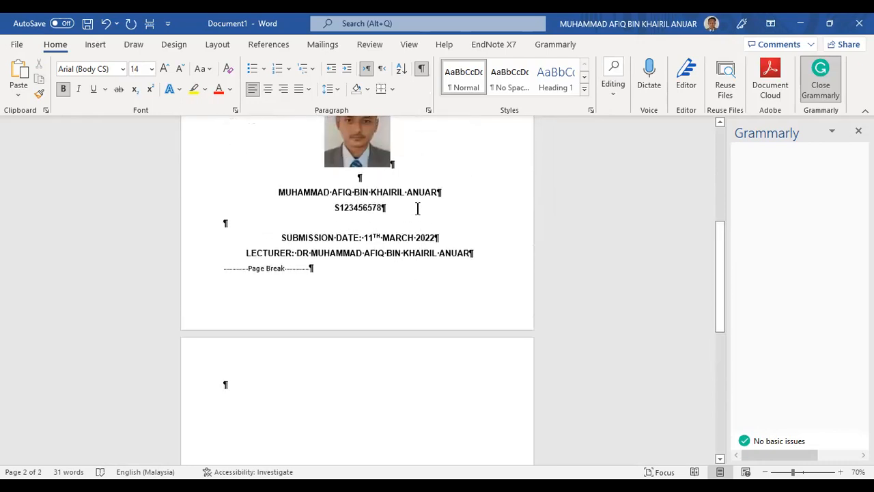
scroll(454, 270, "up", 1)
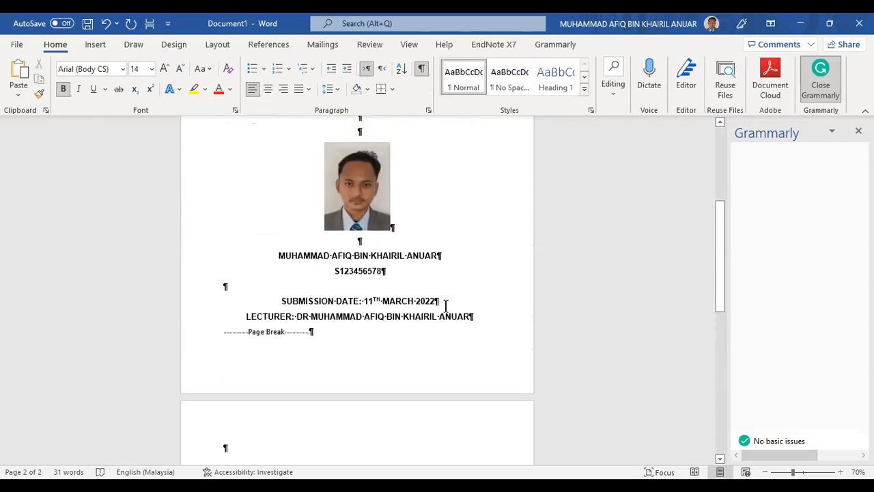
scroll(446, 305, "down", 2)
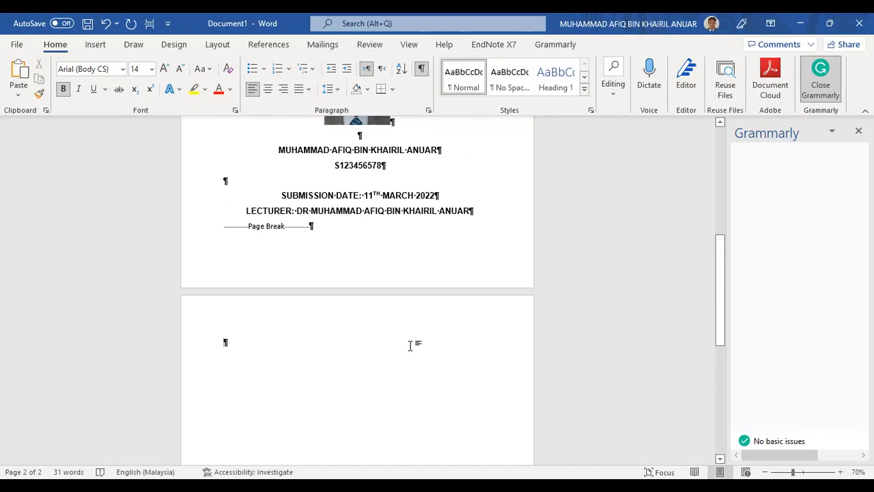
scroll(411, 345, "down", 1)
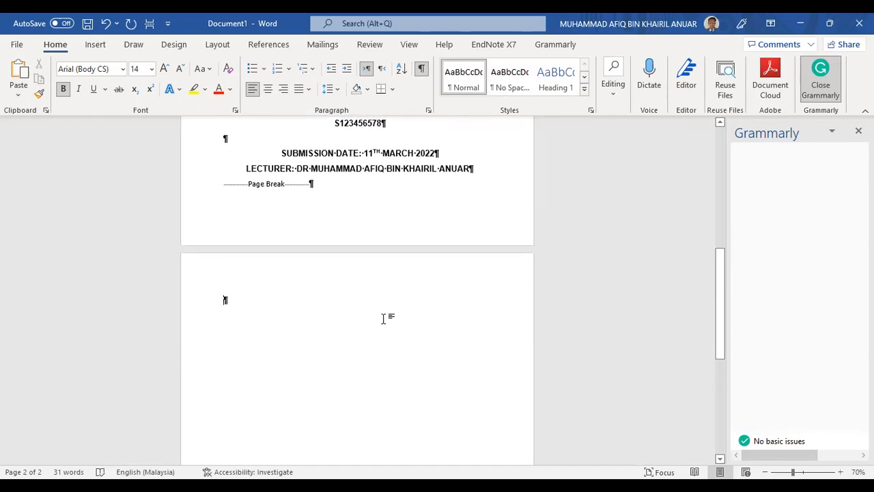
scroll(306, 308, "up", 2)
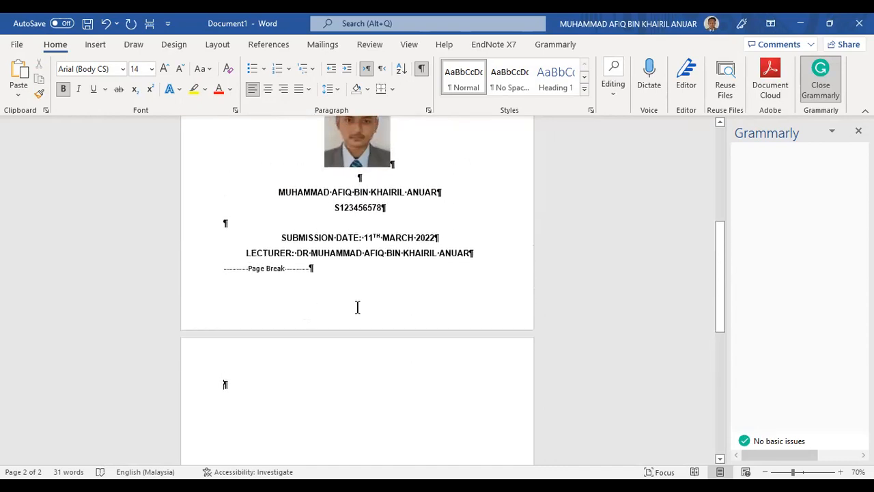
Return the cursor to page 2's empty paragraph and expand the full Styles gallery
left_click(328, 271)
scroll(387, 320, "down", 2)
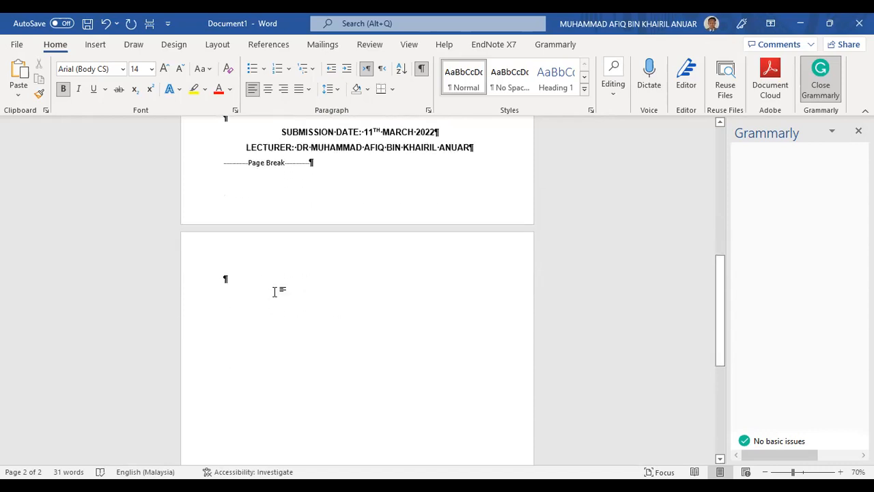
scroll(275, 292, "up", 1)
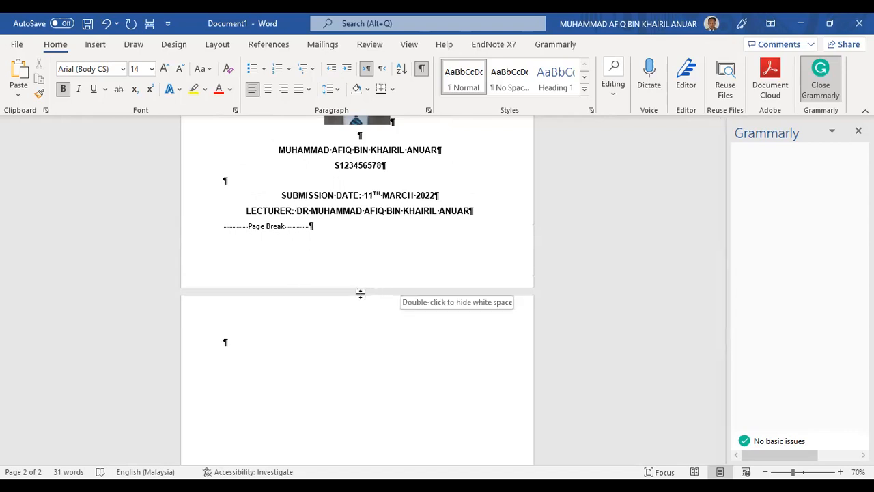
scroll(246, 310, "down", 1)
left_click(247, 305)
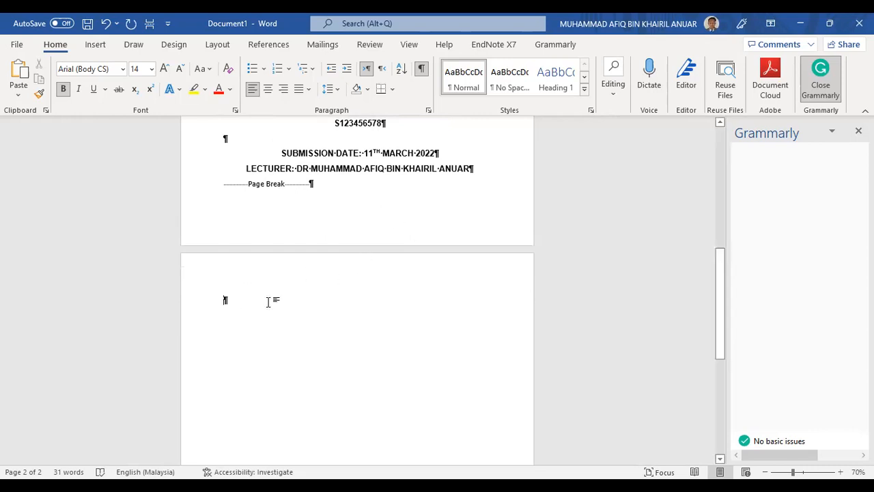
scroll(266, 302, "down", 2)
scroll(266, 302, "up", 1)
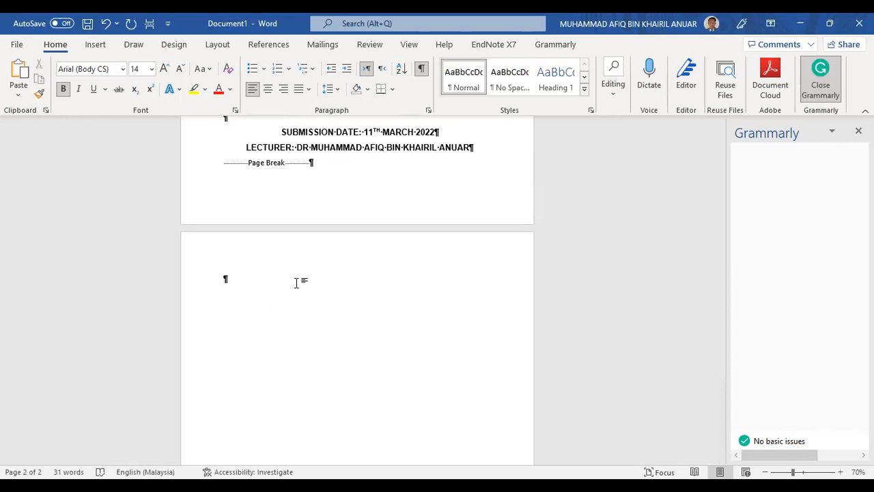
scroll(296, 283, "down", 3)
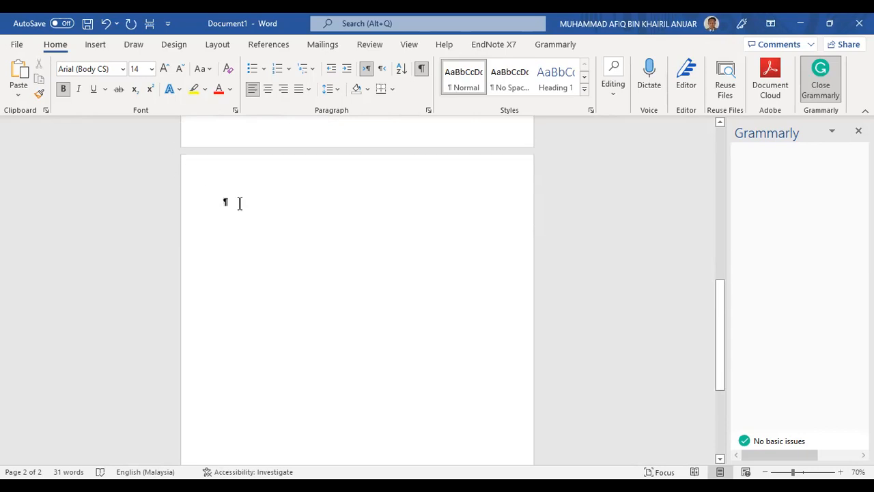
scroll(239, 203, "up", 1)
scroll(271, 249, "up", 1)
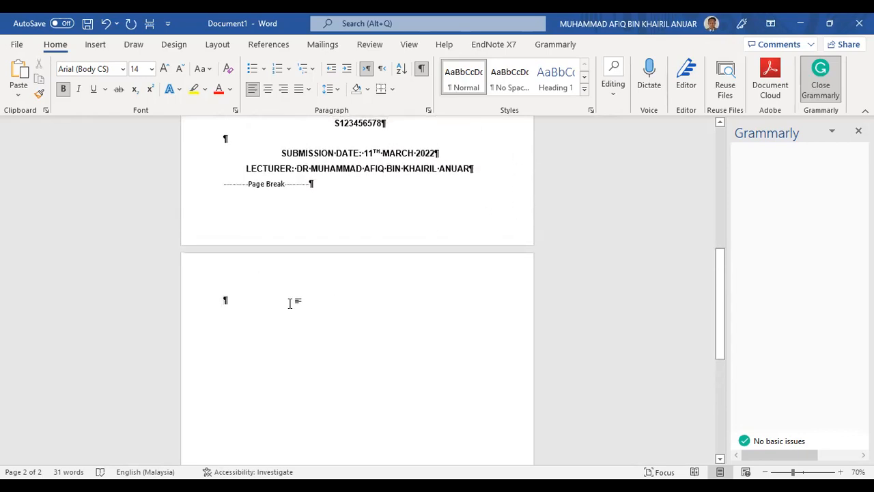
scroll(271, 307, "up", 2)
scroll(272, 307, "up", 2)
scroll(291, 298, "down", 4)
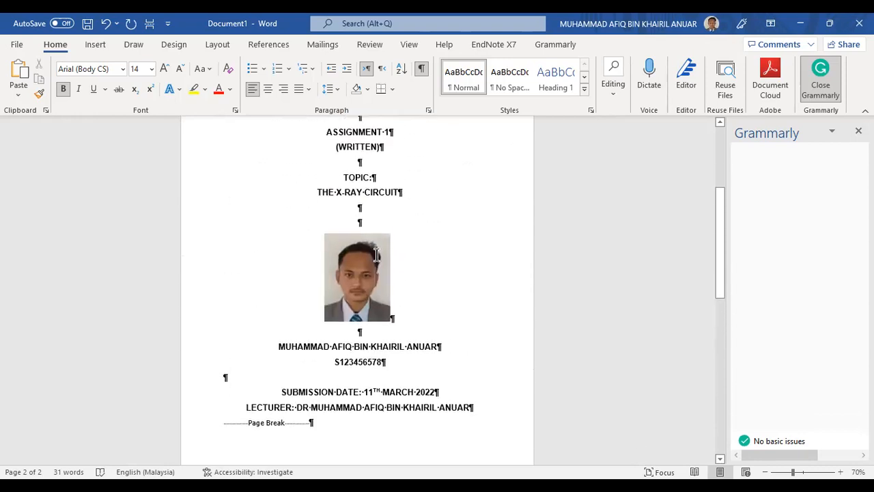
left_click(584, 89)
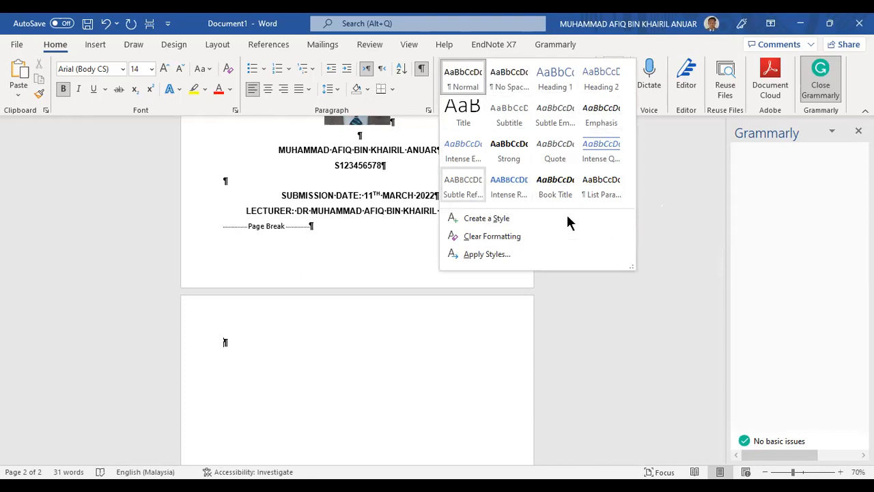
Apply the Normal style to page 2's empty paragraph and confirm it stays selected
left_click(588, 302)
left_click(465, 78)
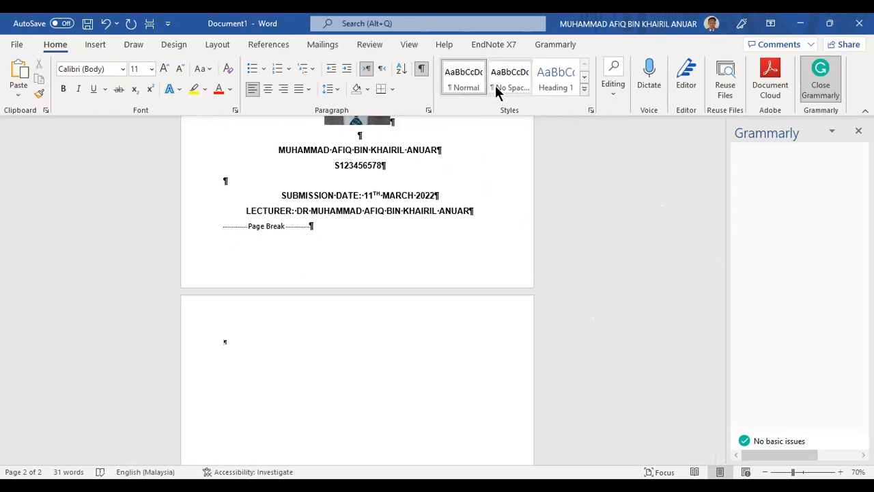
left_click(585, 90)
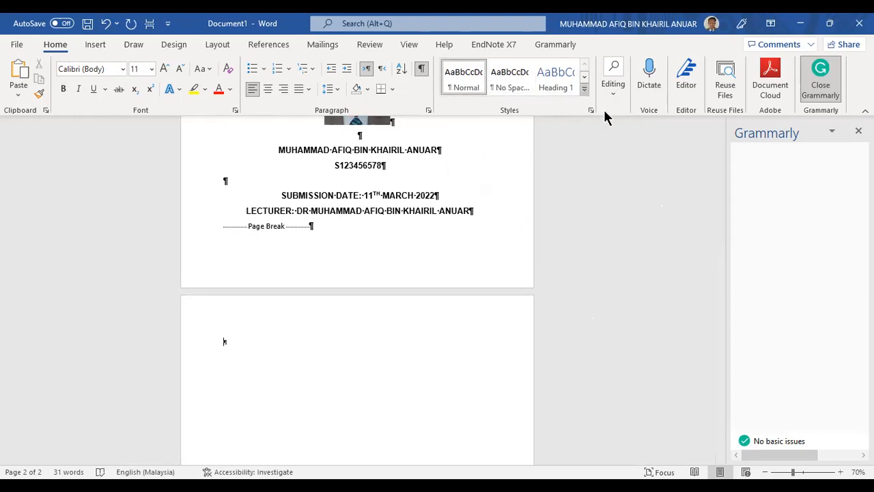
key("Escape")
left_click(584, 90)
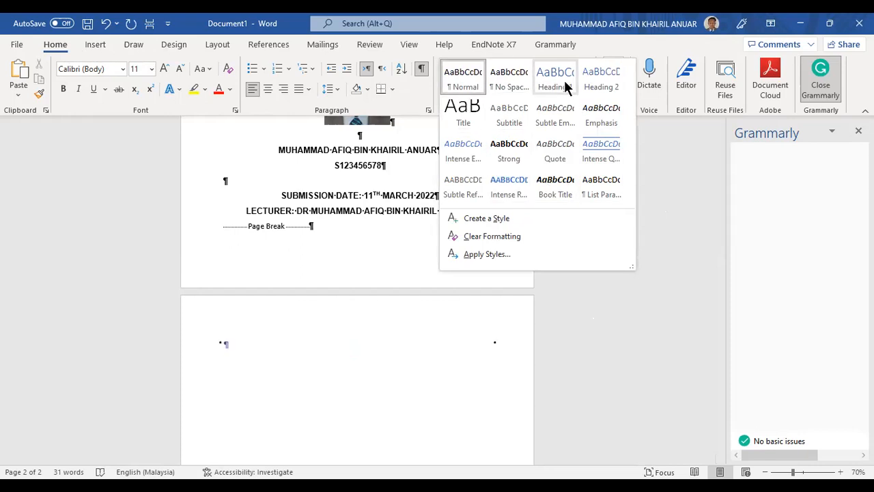
left_click(661, 182)
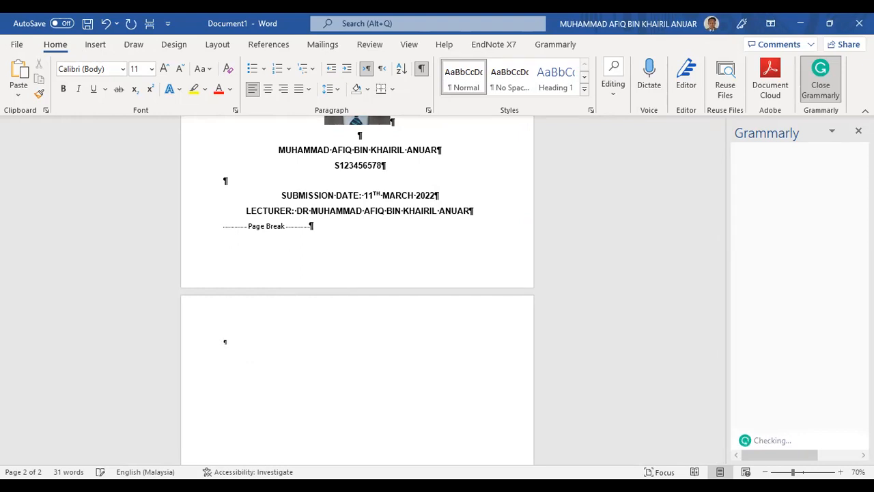
Type 'INTRODUCTION' as page 2's first line and select the word
scroll(215, 348, "up", 6, "ctrl")
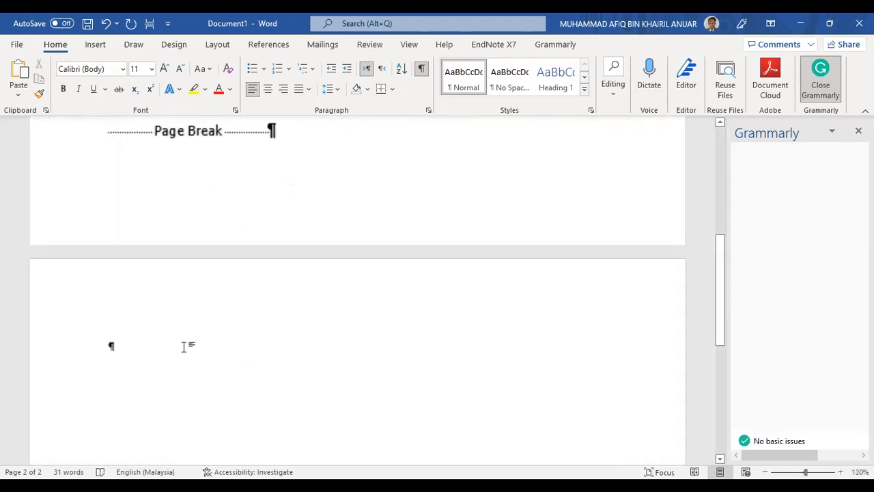
scroll(183, 346, "down", 3)
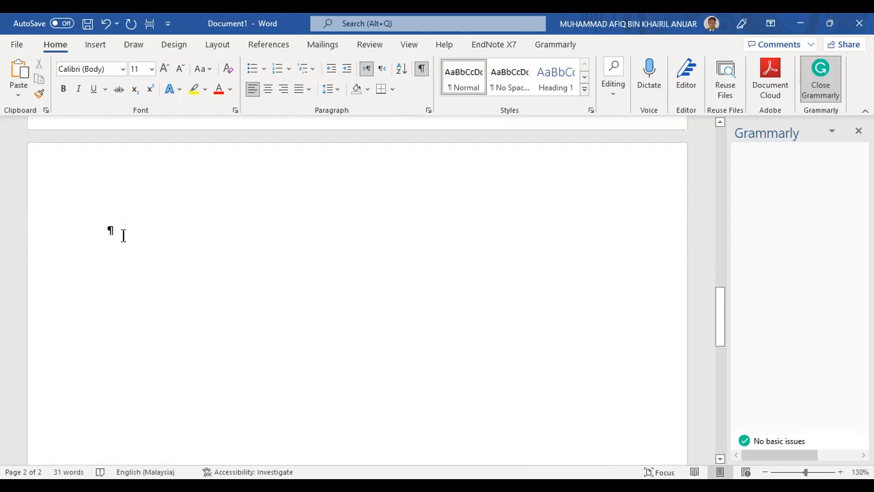
type("INTRODUCTION")
left_click_drag(212, 231, 105, 230)
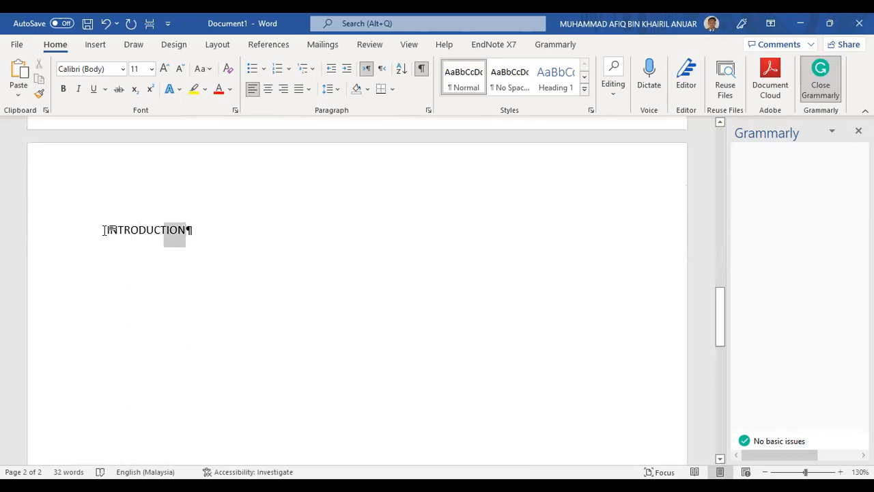
left_click(233, 236)
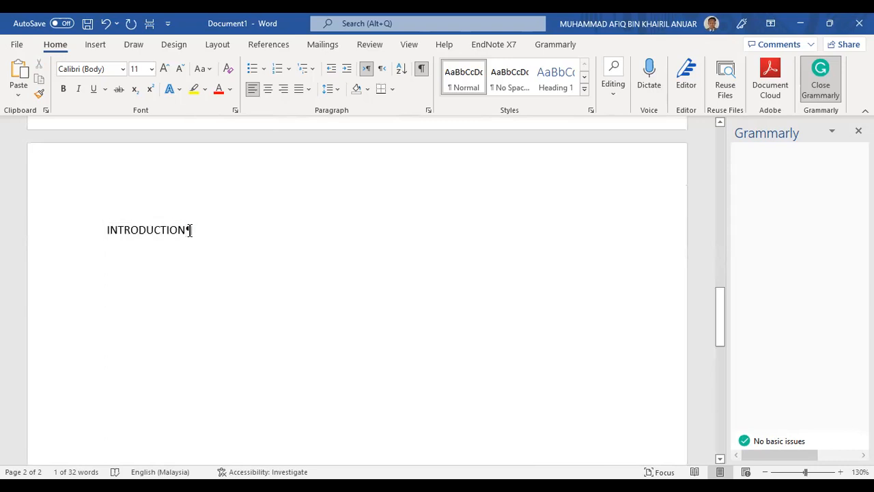
left_click_drag(199, 230, 106, 230)
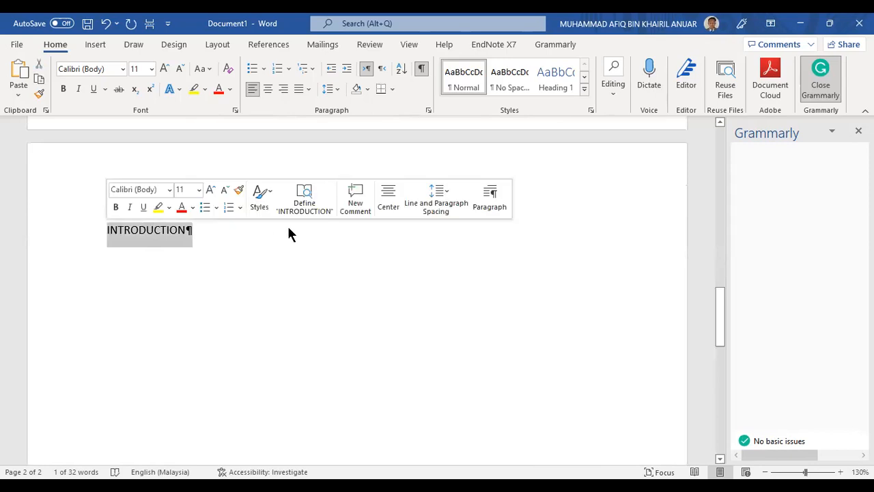
left_click_drag(197, 232, 107, 234)
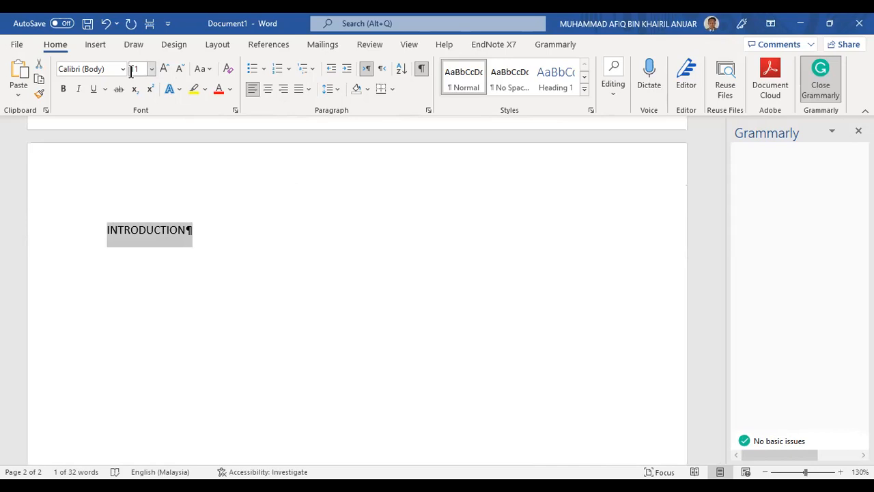
left_click(214, 223)
left_click_drag(221, 230, 103, 230)
left_click(123, 69)
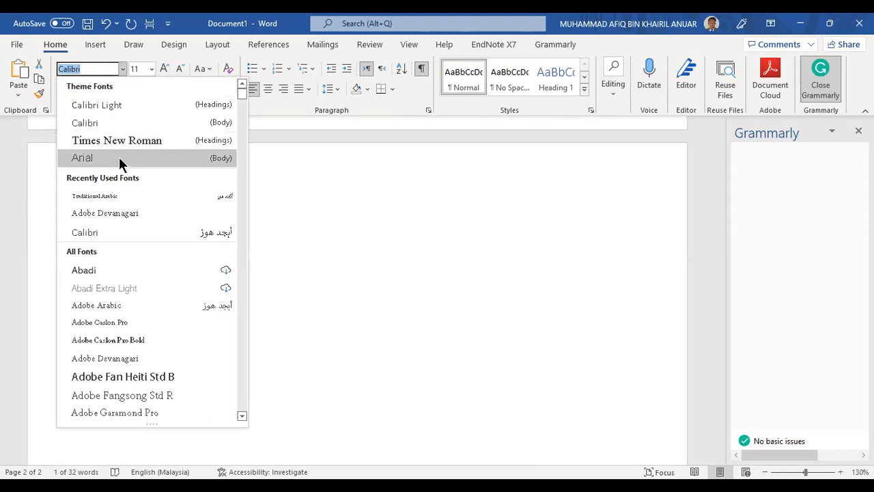
Format INTRODUCTION in Arial at 14 pt, then reselect the heading
left_click(119, 157)
left_click(152, 69)
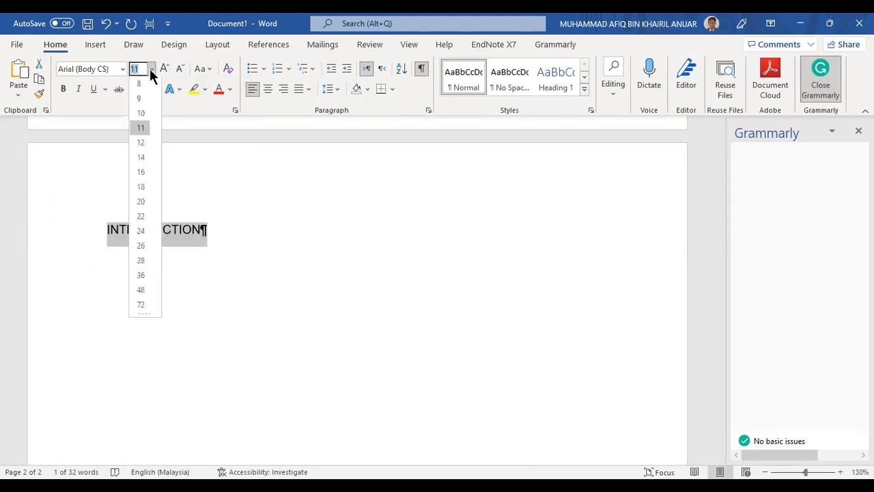
left_click(144, 158)
left_click(256, 226)
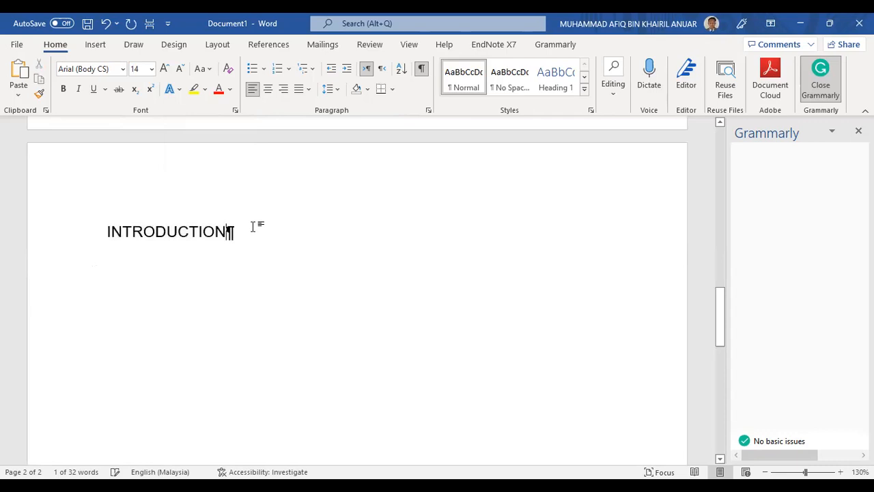
left_click(188, 231)
left_click_drag(229, 232, 105, 231)
left_click_drag(226, 231, 244, 230)
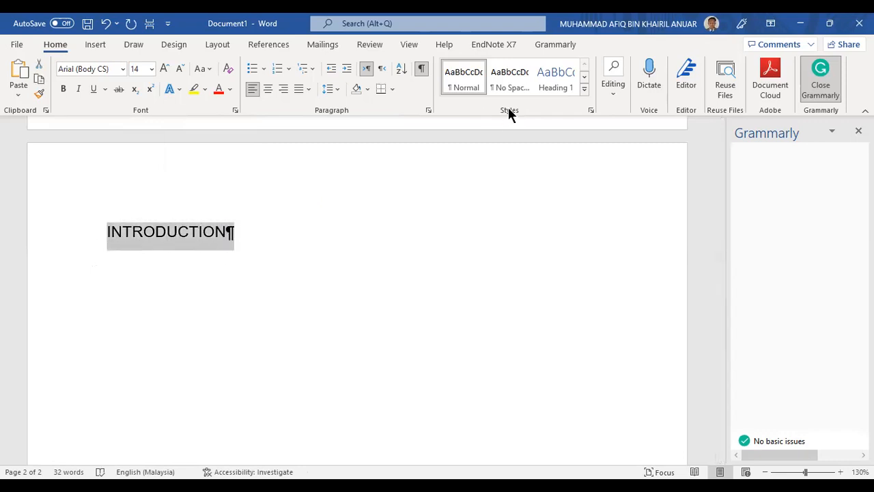
Try the blue Heading 1 style on INTRODUCTION, then undo it to keep black Arial 14
left_click(179, 231)
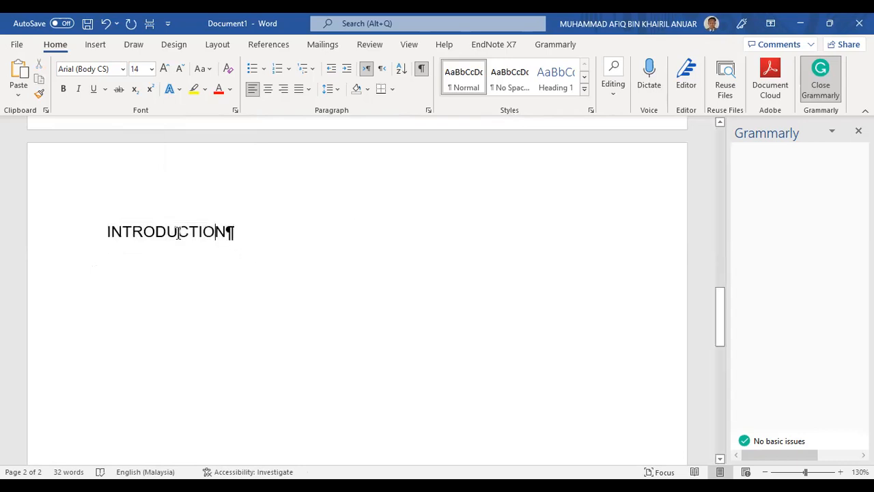
left_click(567, 83)
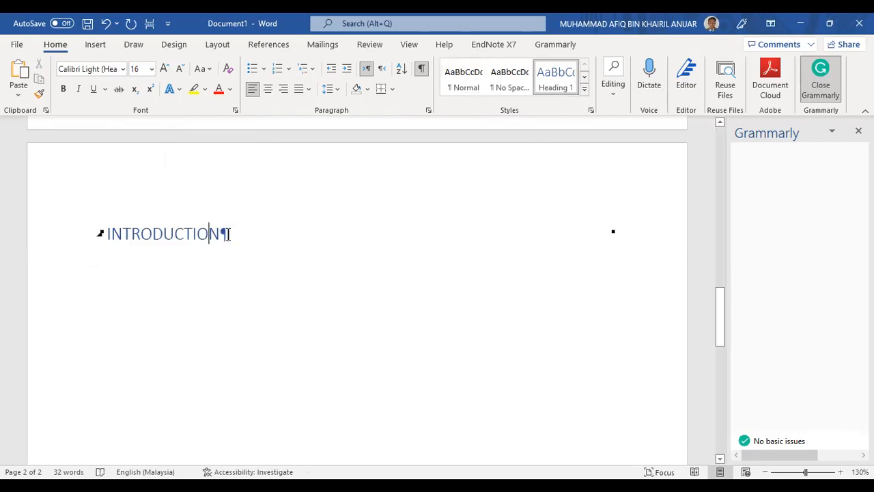
left_click_drag(230, 234, 101, 235)
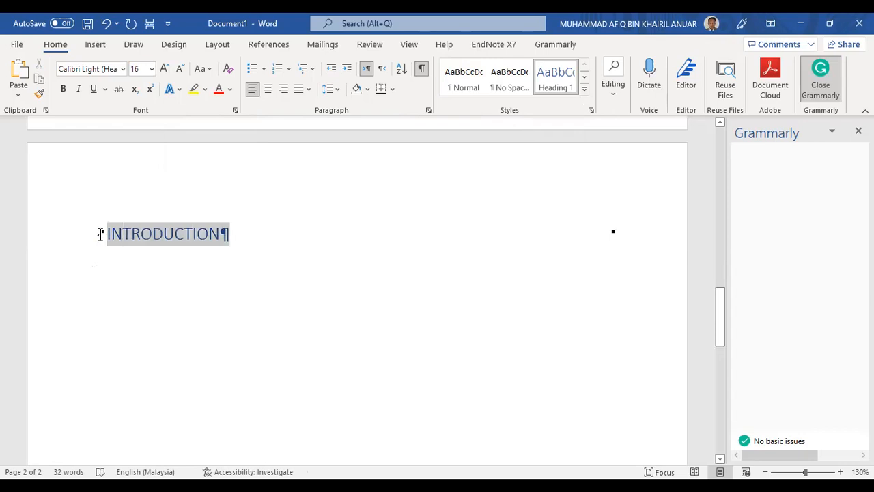
left_click(232, 245)
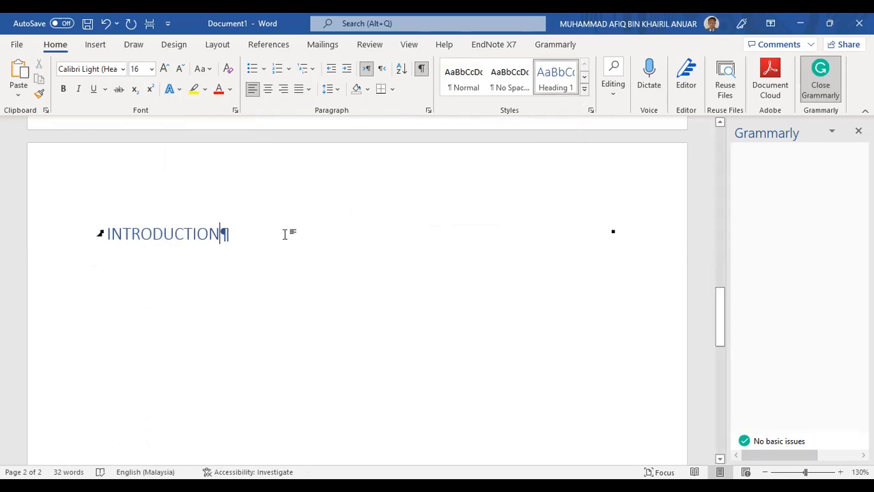
key("ctrl+z")
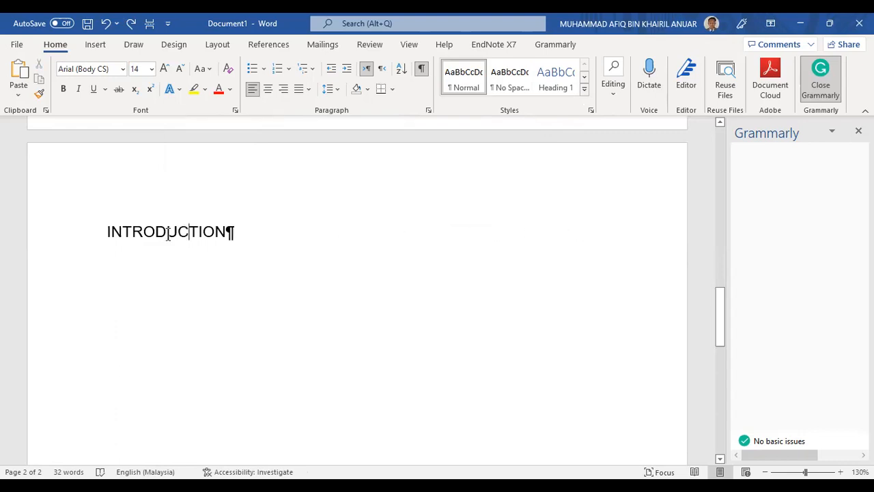
left_click(109, 233)
left_click_drag(145, 236, 228, 232)
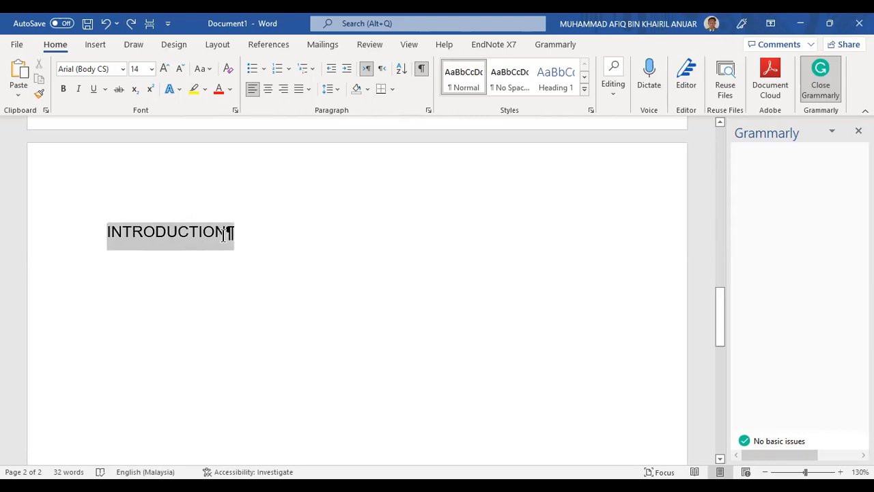
left_click(223, 234)
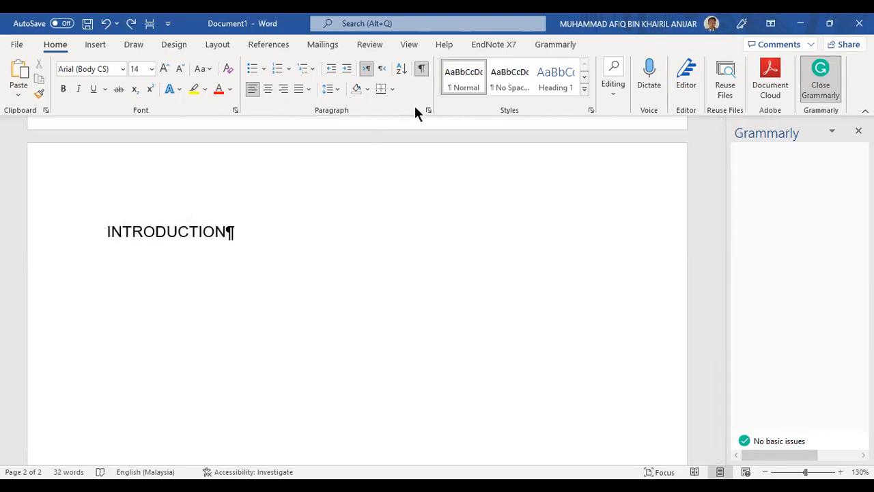
Turn off the ¶ formatting marks and reselect the whole INTRODUCTION paragraph
left_click(419, 69)
scroll(428, 171, "up", 4)
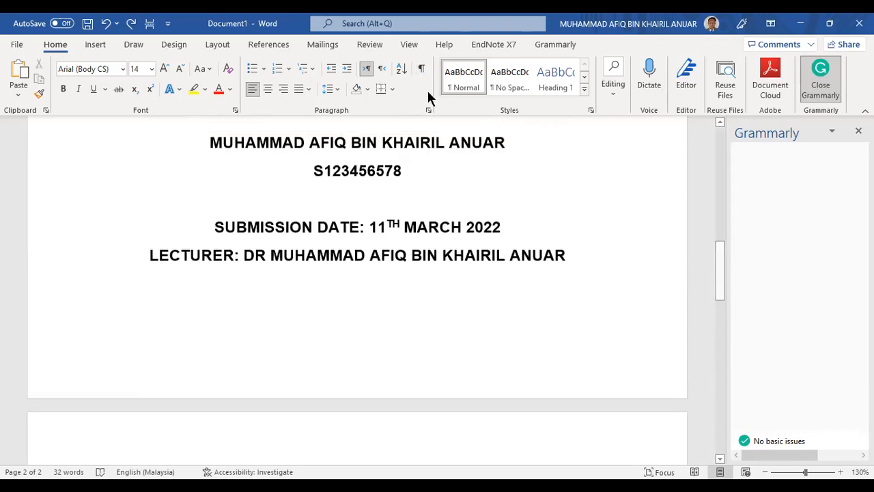
left_click(422, 69)
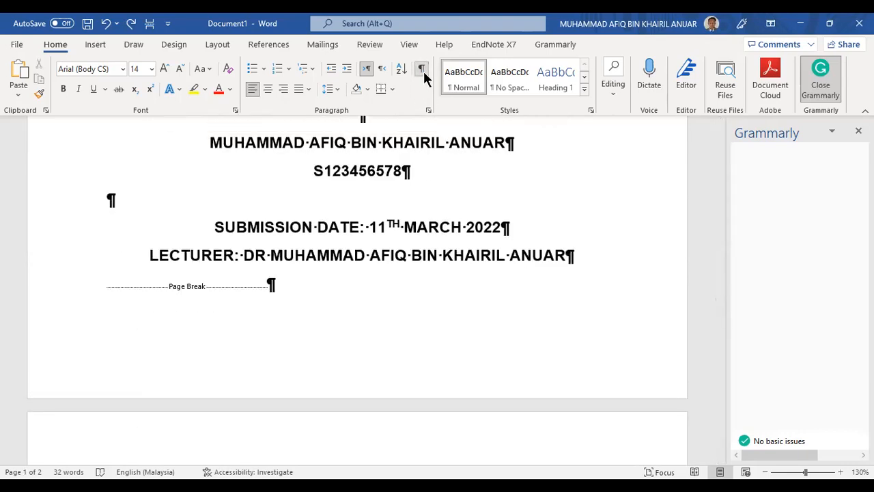
left_click(424, 74)
left_click(424, 74)
left_click(423, 71)
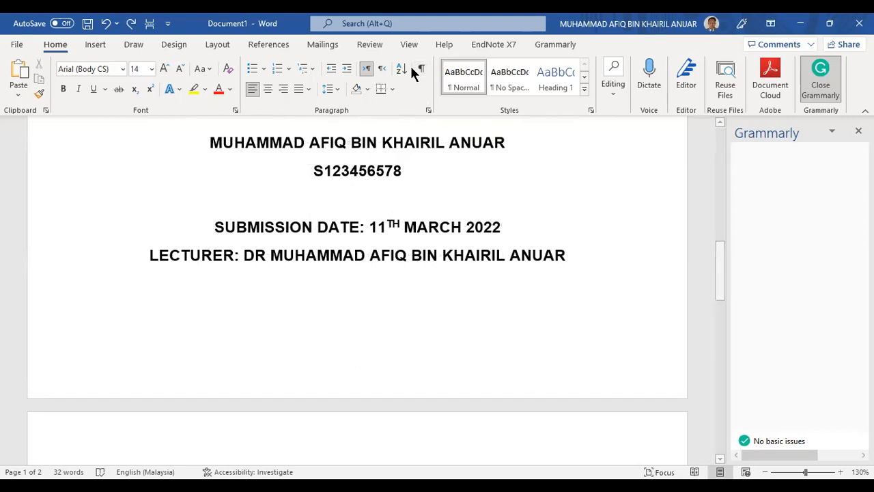
scroll(422, 73, "down", 5)
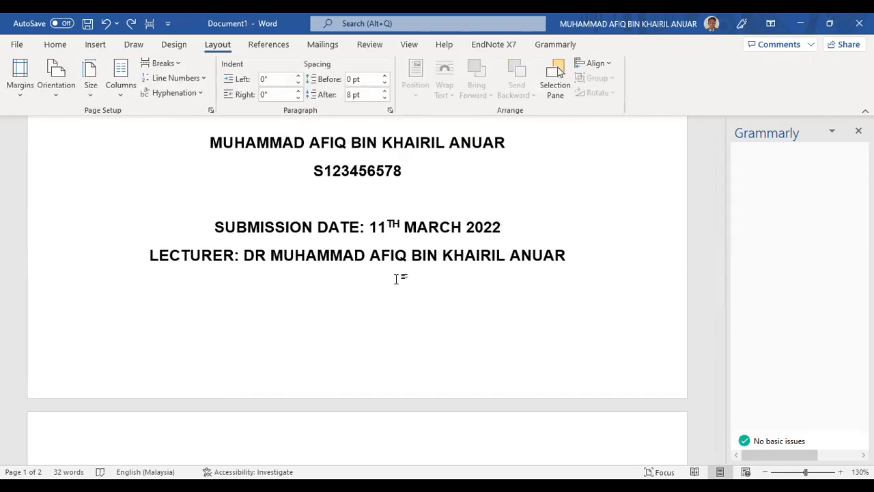
scroll(395, 275, "down", 5)
scroll(264, 228, "up", 3)
left_click_drag(226, 239, 104, 234)
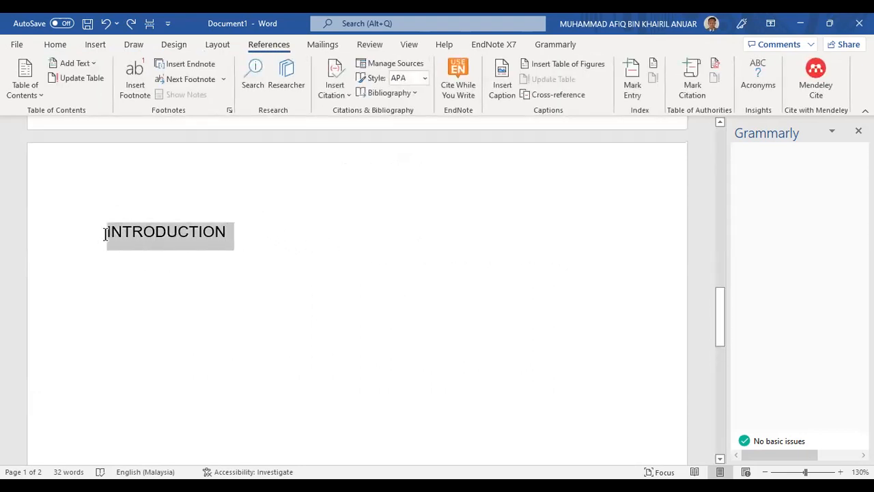
left_click(71, 46)
left_click(226, 238)
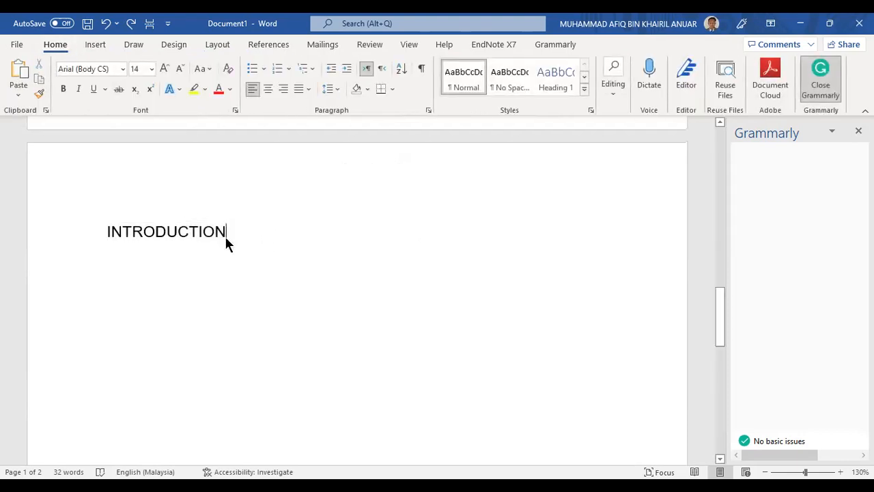
triple_click(189, 244)
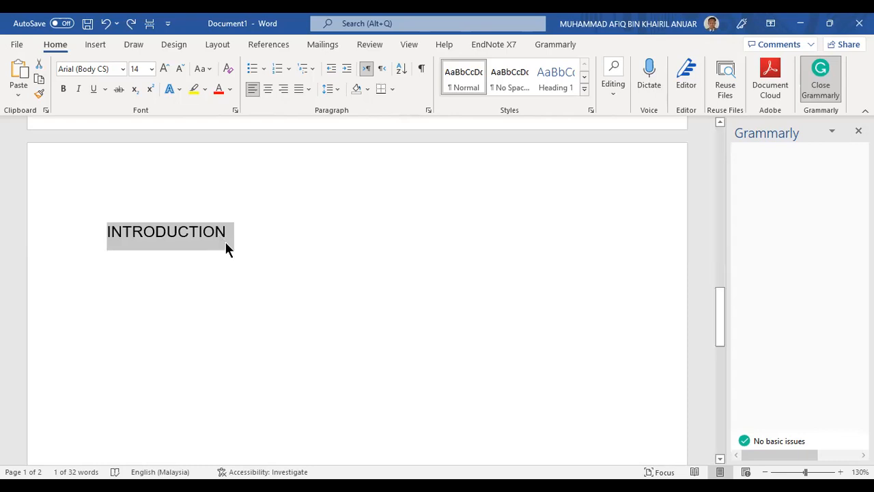
left_click(196, 242)
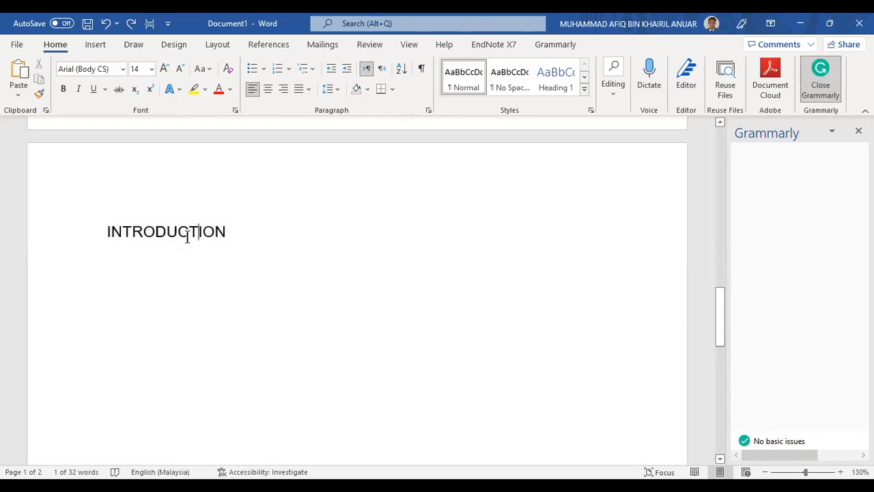
Apply Heading 1 to INTRODUCTION and update Heading 1 to match its black Arial 14 formatting
left_click_drag(103, 233, 220, 234)
left_click(541, 89)
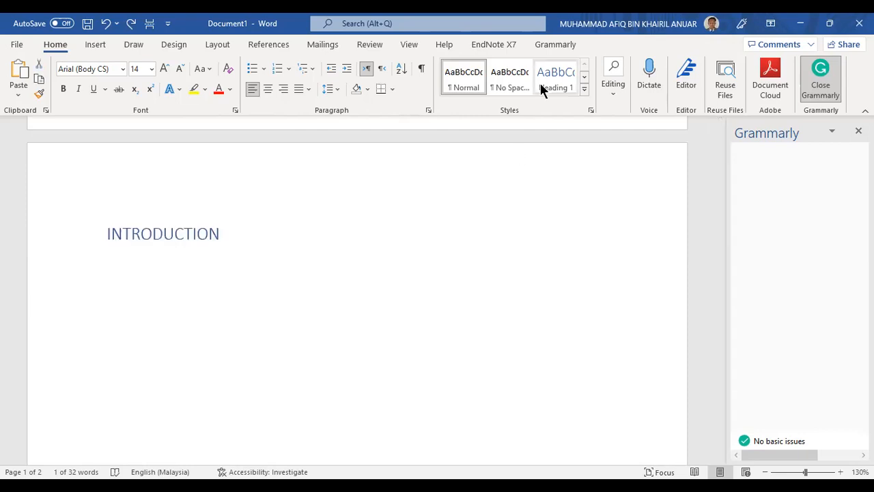
right_click(548, 83)
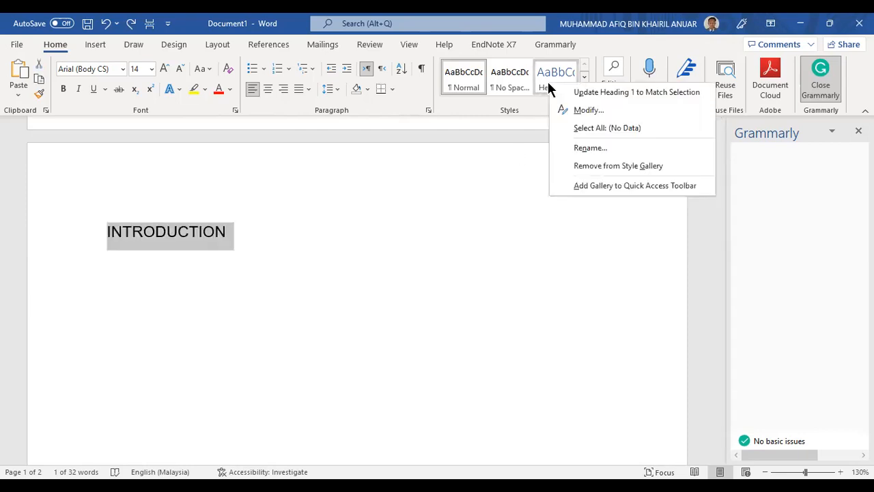
left_click(584, 95)
left_click(213, 232)
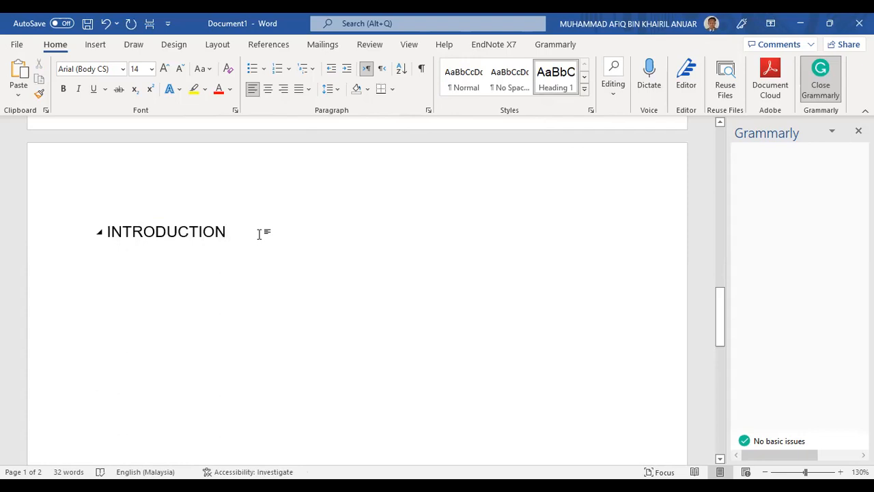
On a new line under INTRODUCTION, type 'This work is intended to guide the students to make an excellent writings'
key("Return")
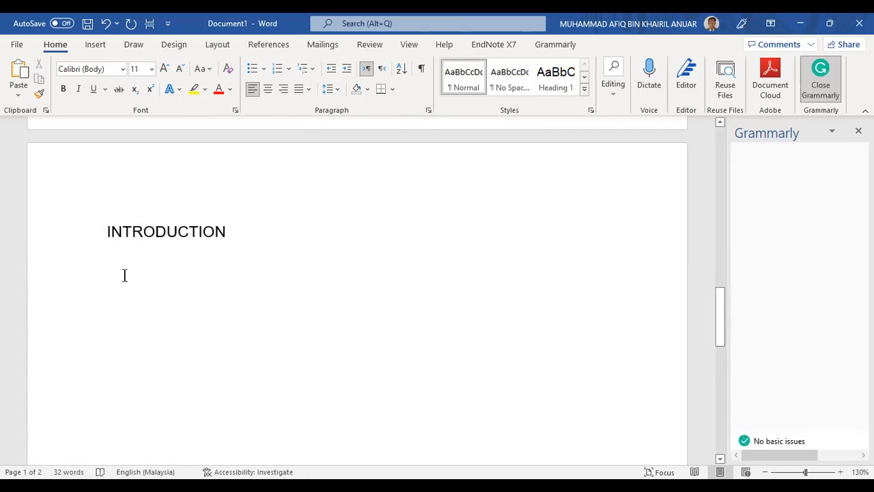
scroll(137, 278, "up", 1)
scroll(127, 335, "down", 1)
type("In")
key("BackSpace")
key("BackSpace")
type("This work")
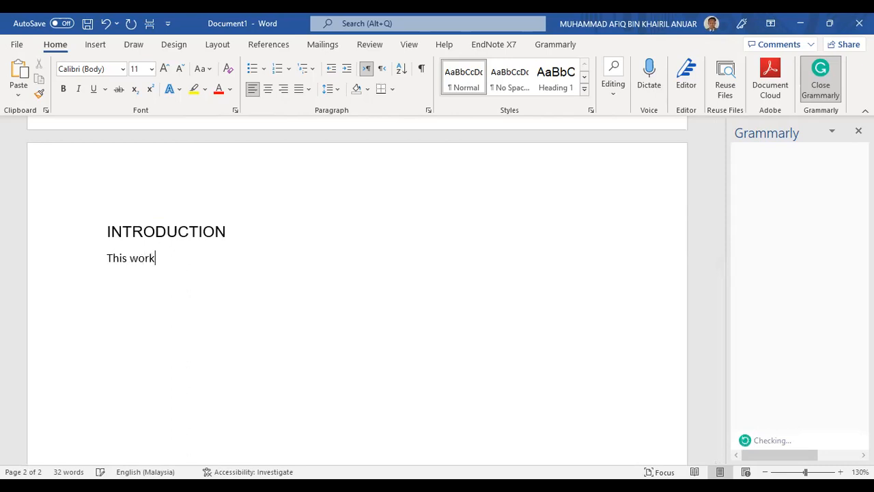
type(" is intended to gu")
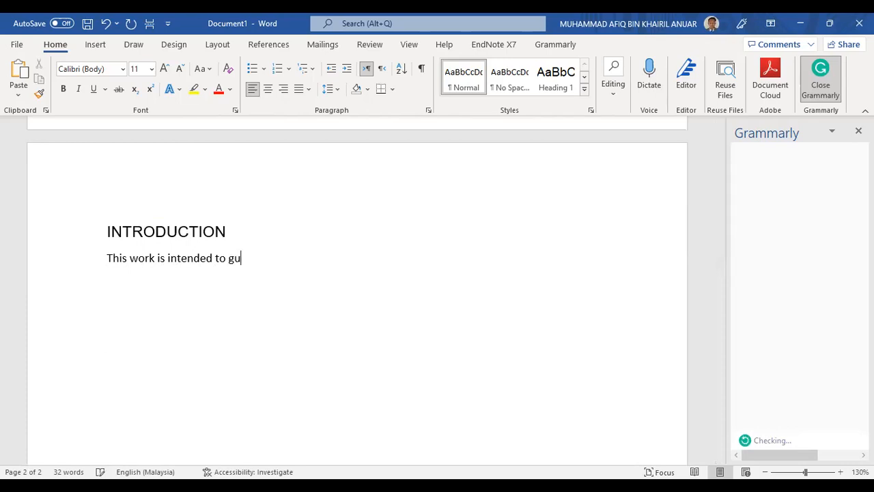
type("ide the student")
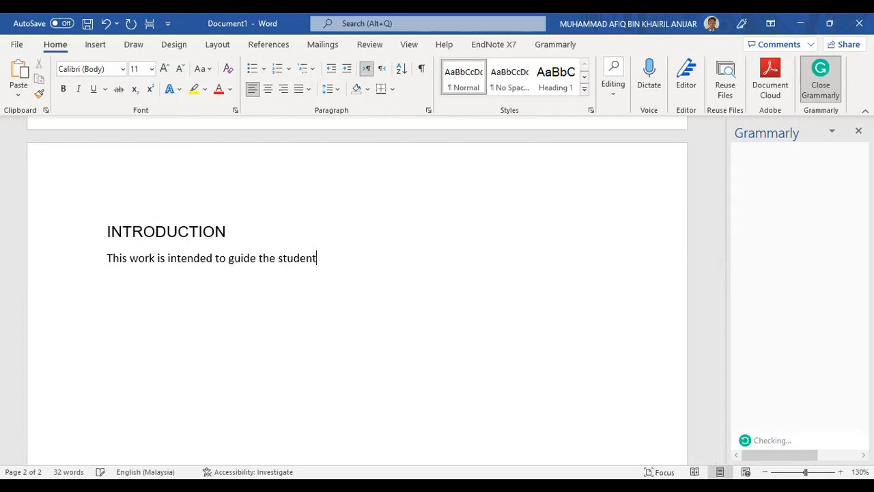
type("s to make an excellent wi")
key("BackSpace")
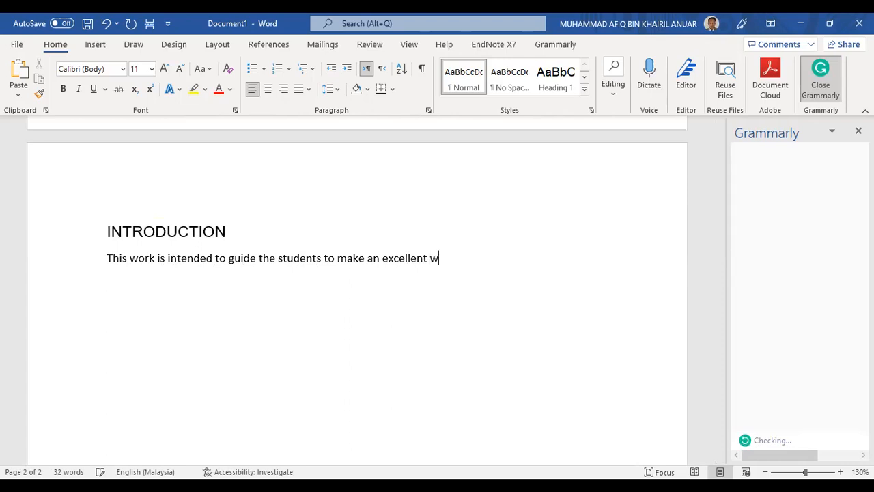
type("ritings.")
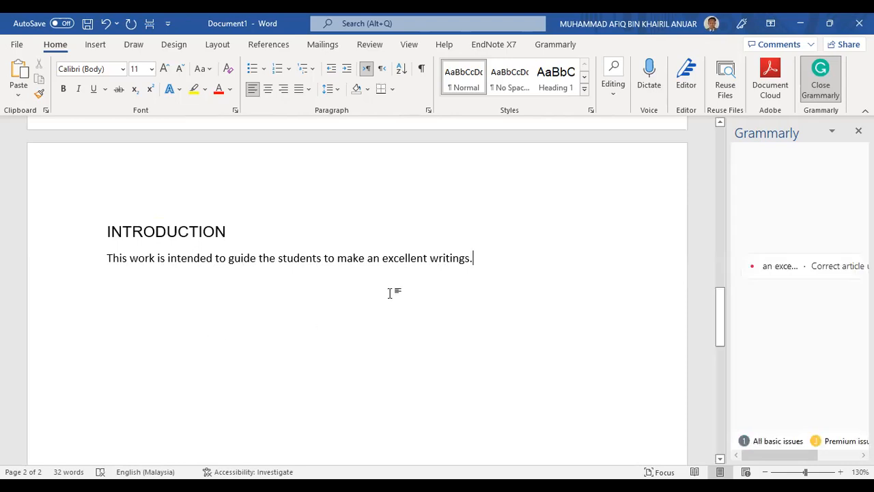
Select the whole introduction sentence to check its Calibri 11 formatting
left_click(420, 257)
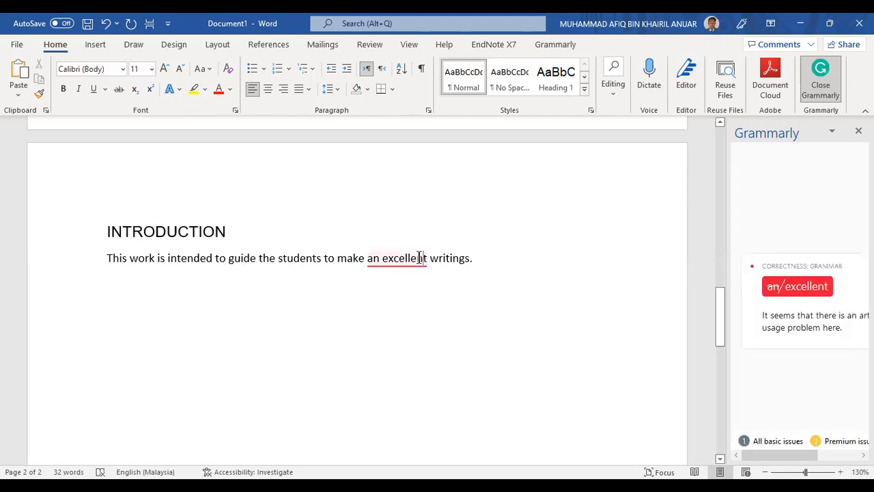
left_click(471, 258)
left_click_drag(471, 258, 496, 260)
left_click(108, 258)
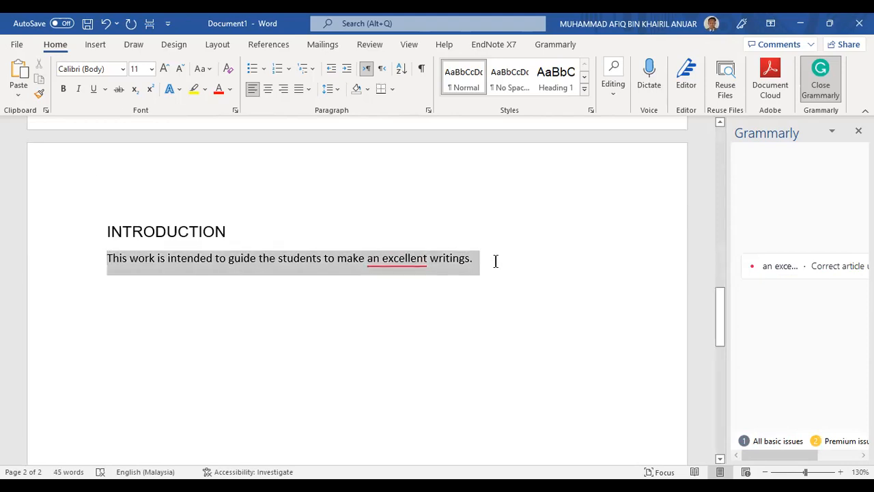
left_click_drag(108, 259, 494, 257)
Place the cursor in the INTRODUCTION heading to check its Heading 1 style and font
left_click(198, 233)
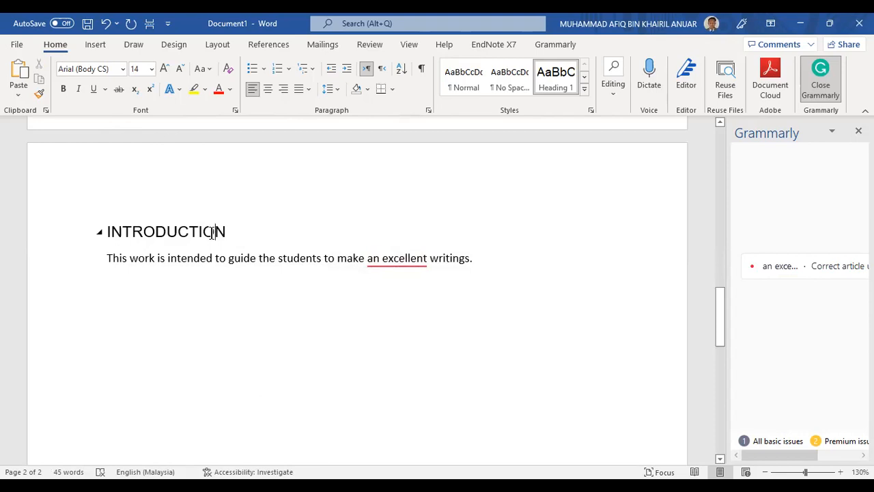
left_click(212, 233)
left_click(144, 233)
Change the introduction sentence's font to Arial, size 12
left_click_drag(107, 259, 476, 261)
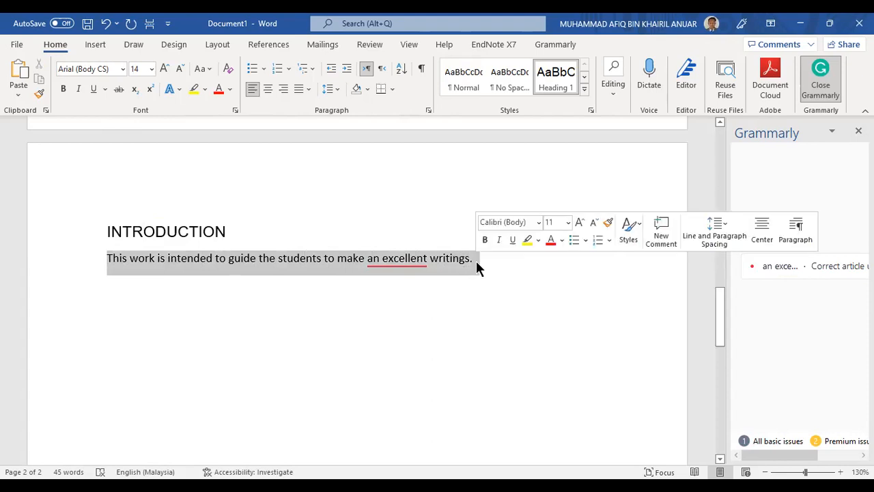
left_click(95, 68)
left_click(122, 69)
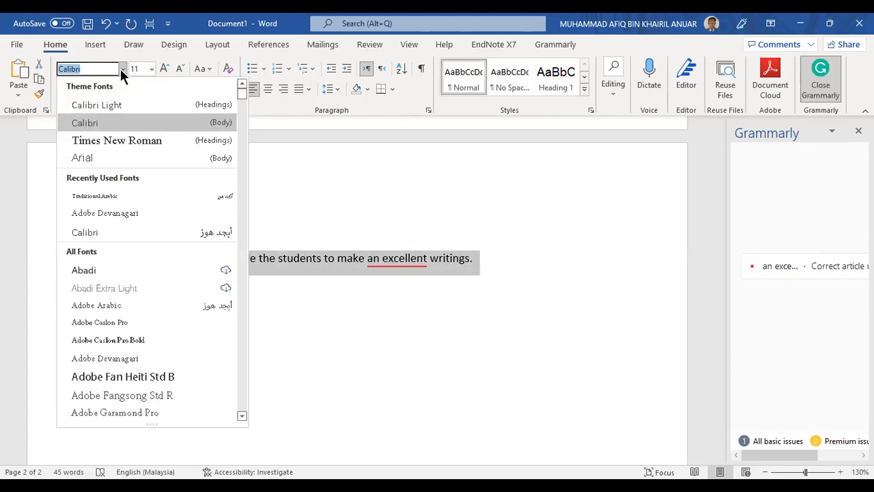
left_click(120, 69)
left_click(151, 69)
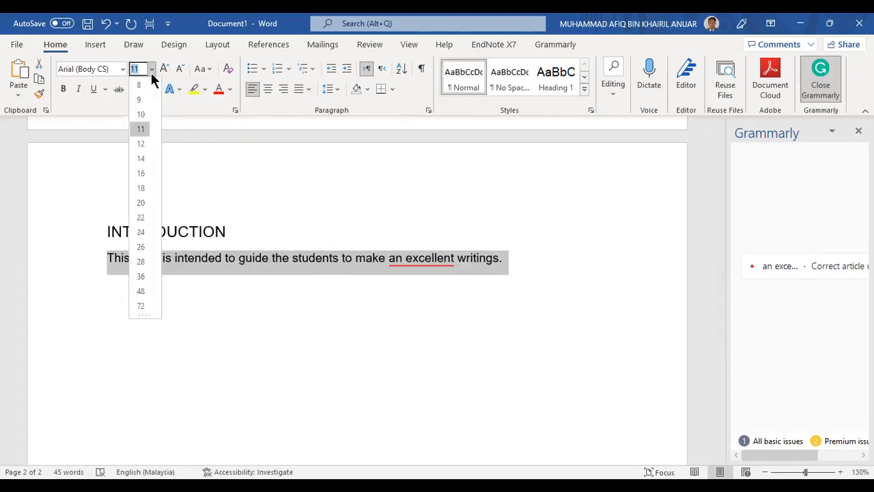
left_click(143, 144)
left_click(536, 261)
left_click(498, 262)
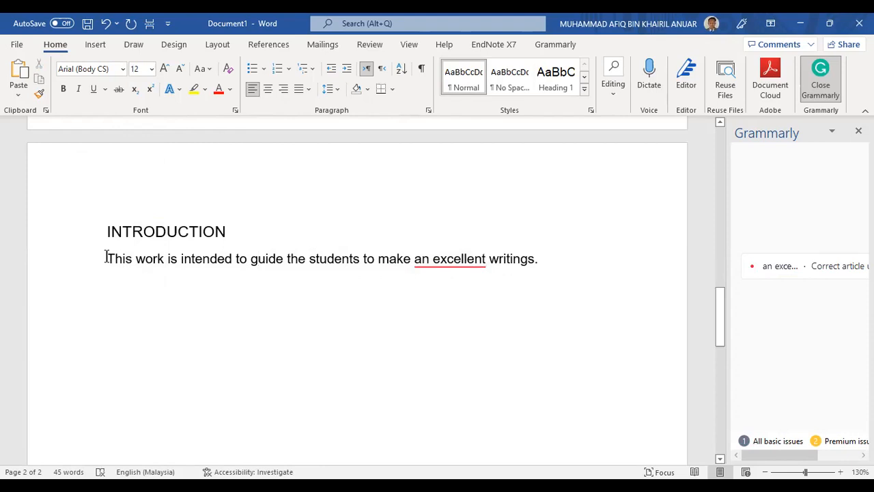
Set the introduction paragraph's line spacing to 1.5
left_click_drag(539, 258, 86, 258)
left_click(108, 234)
left_click(109, 256)
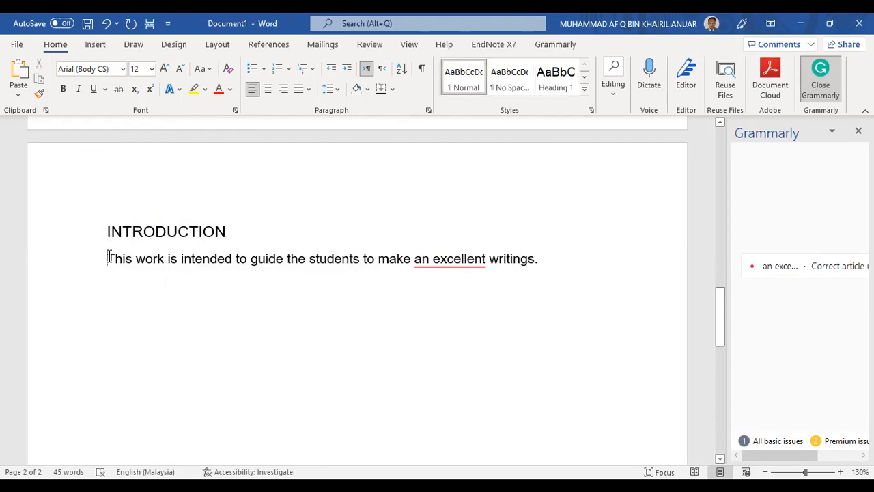
left_click(337, 89)
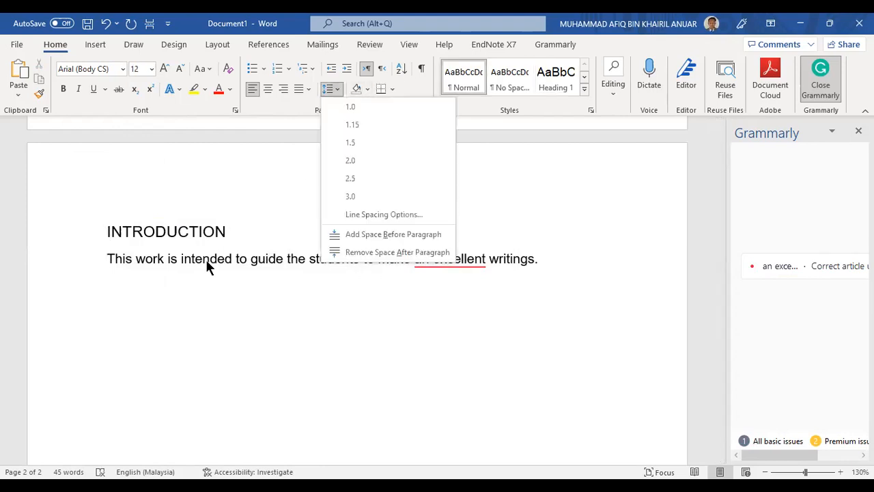
left_click(200, 266)
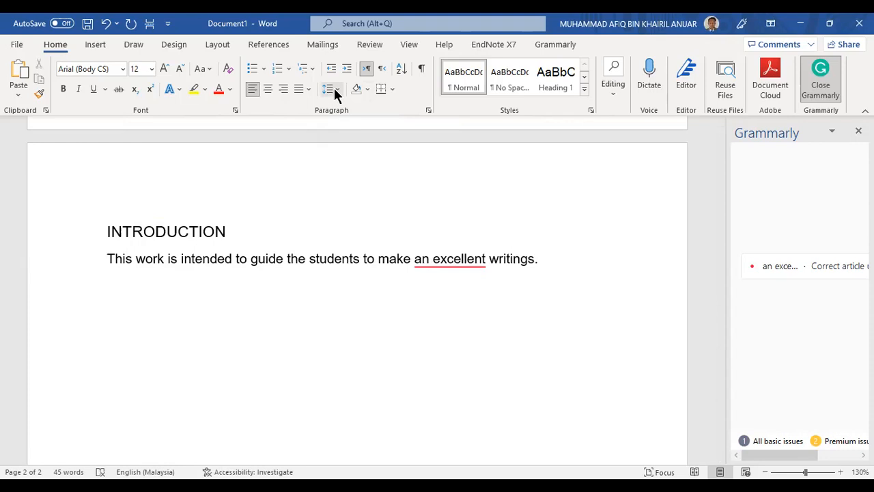
left_click(337, 89)
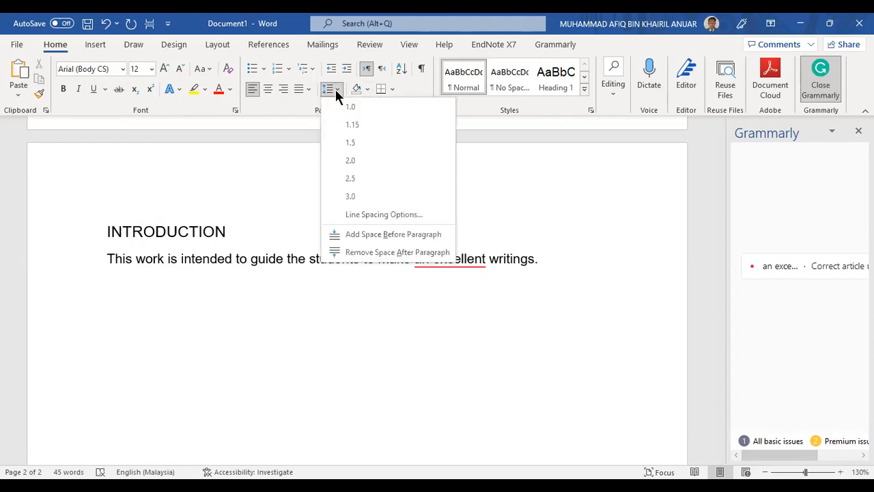
left_click(352, 144)
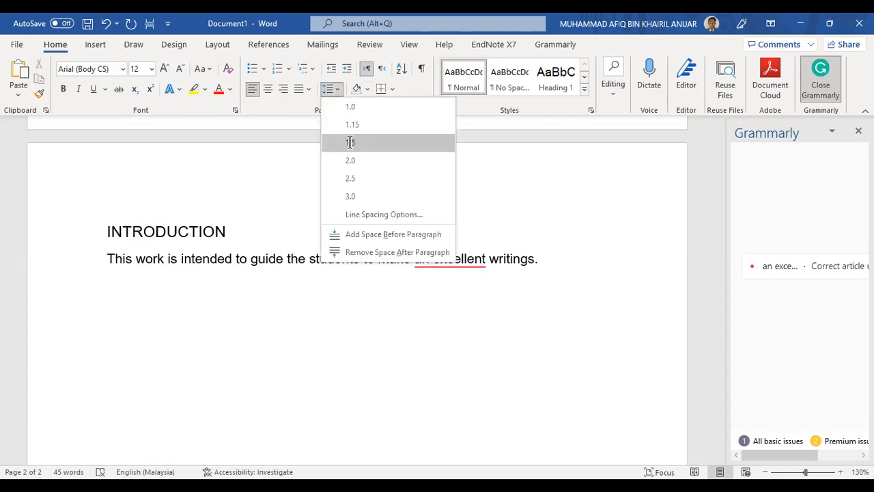
left_click_drag(107, 258, 546, 262)
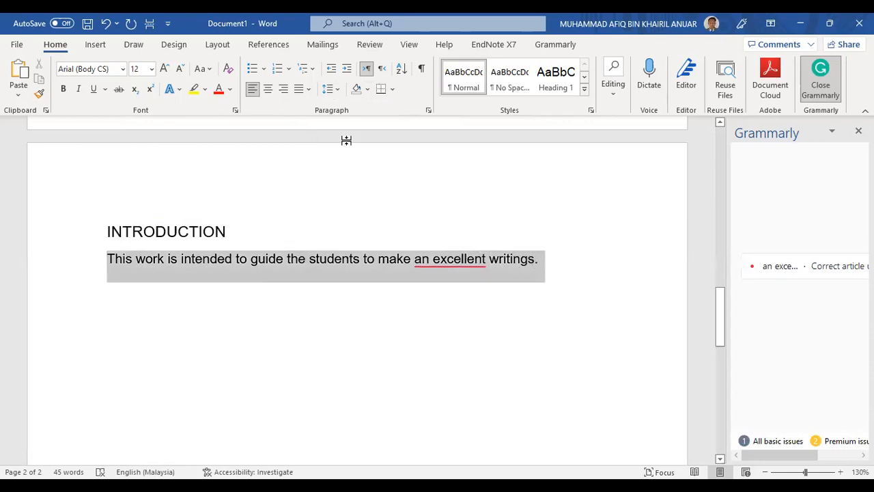
left_click(340, 261)
Update the Normal style to match the selected Arial 12 introduction sentence
left_click_drag(107, 259, 537, 269)
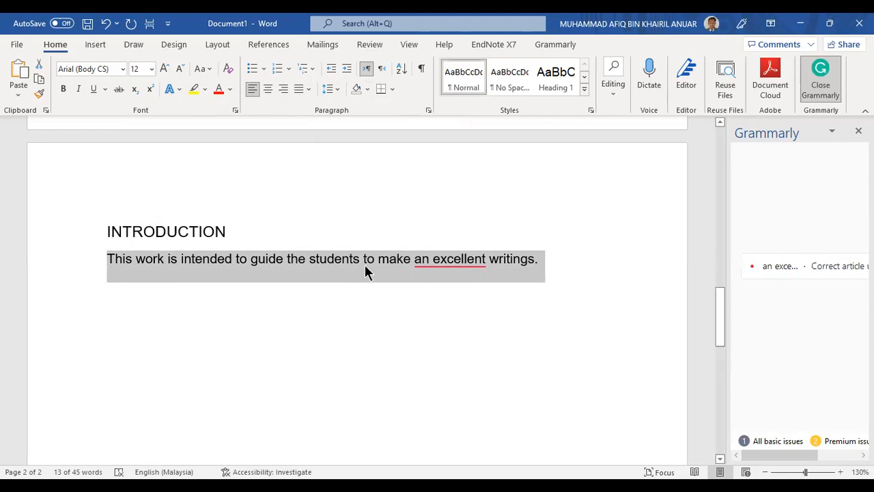
right_click(469, 79)
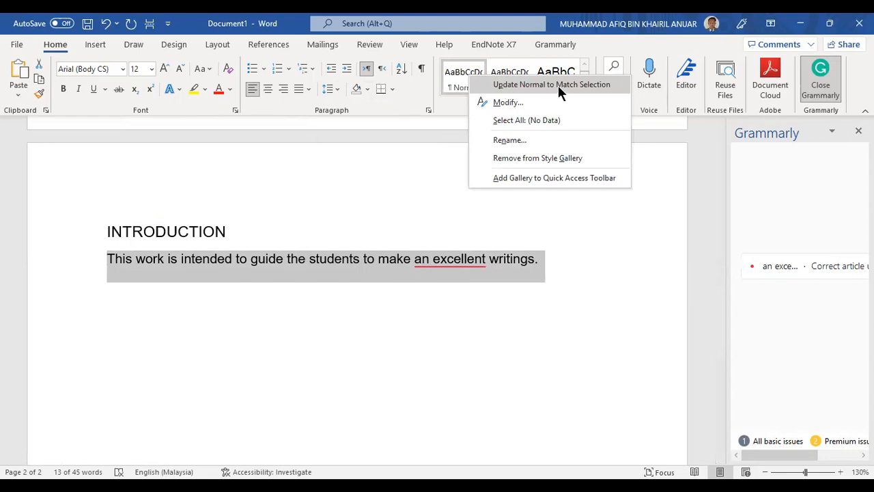
left_click(558, 85)
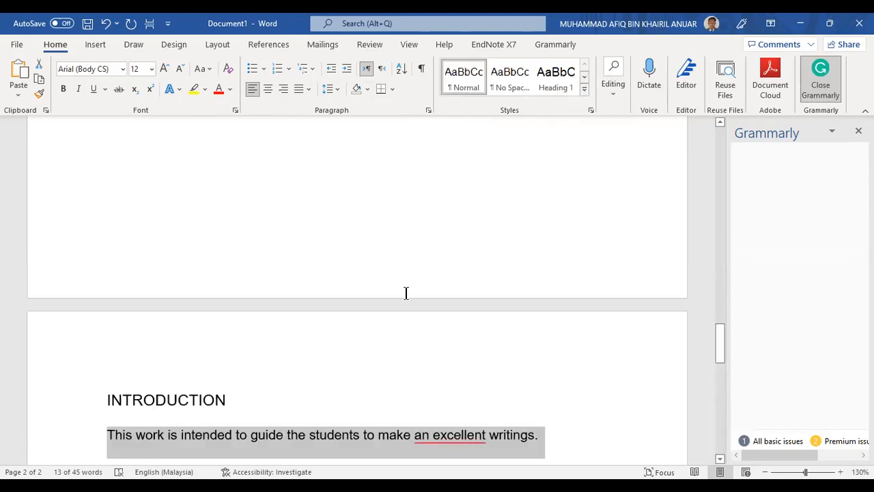
scroll(478, 260, "down", 4)
left_click(537, 228)
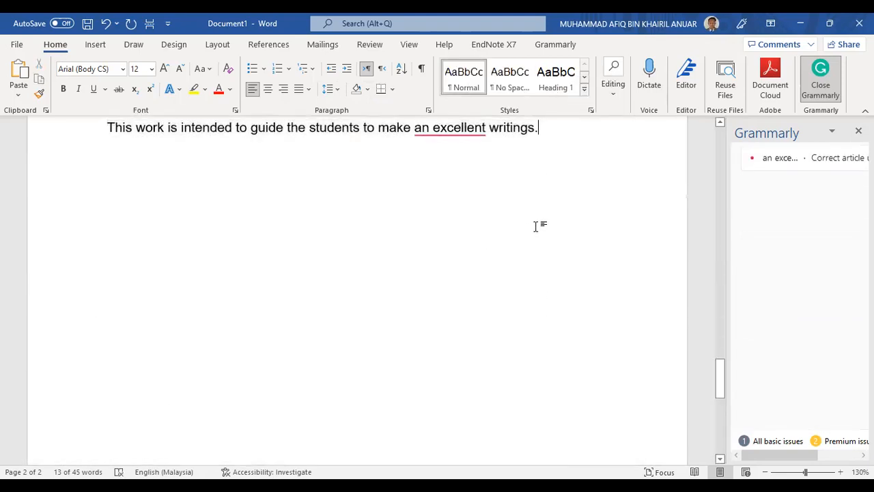
scroll(536, 227, "up", 10)
scroll(535, 225, "up", 15)
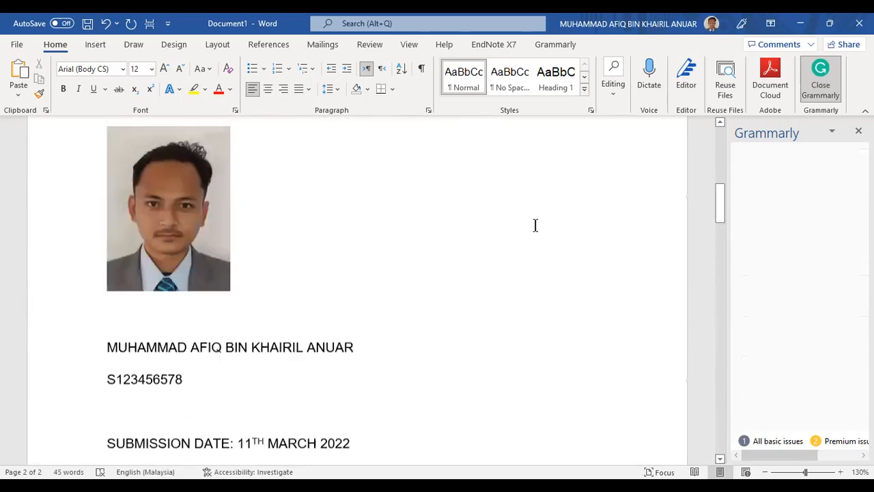
scroll(469, 271, "down", 4)
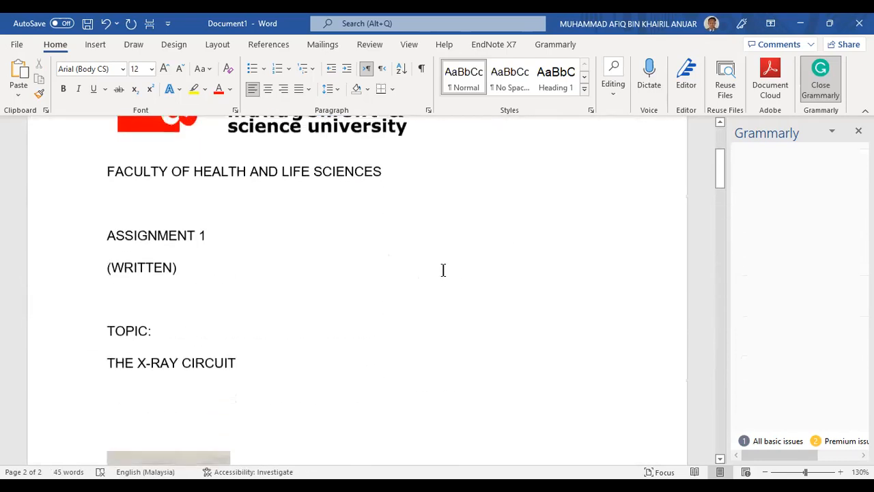
scroll(444, 271, "up", 3)
scroll(355, 254, "down", 15)
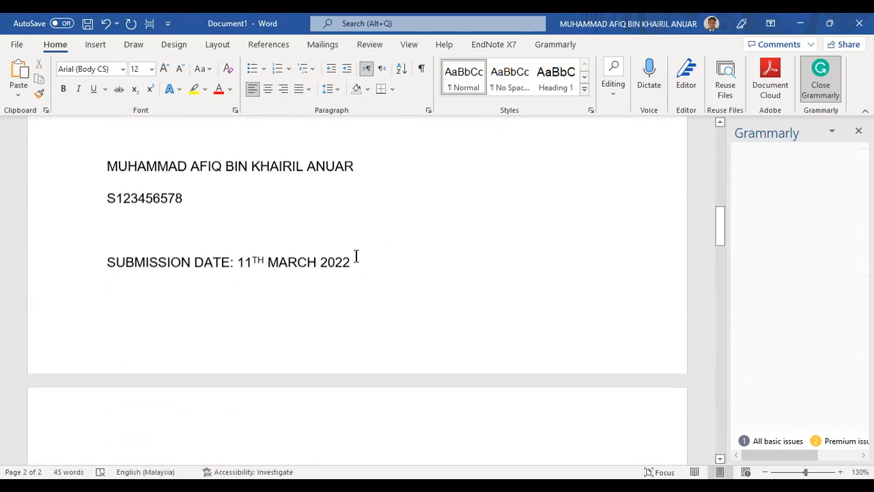
scroll(355, 255, "down", 5)
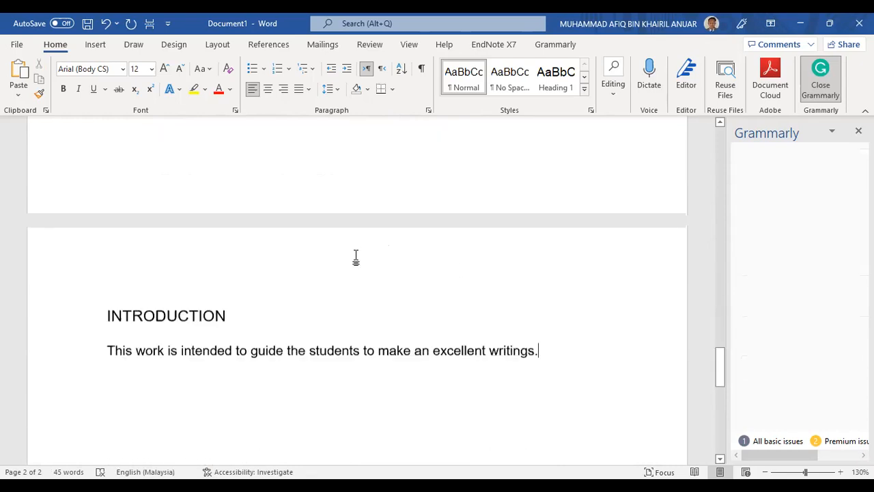
scroll(413, 208, "up", 3)
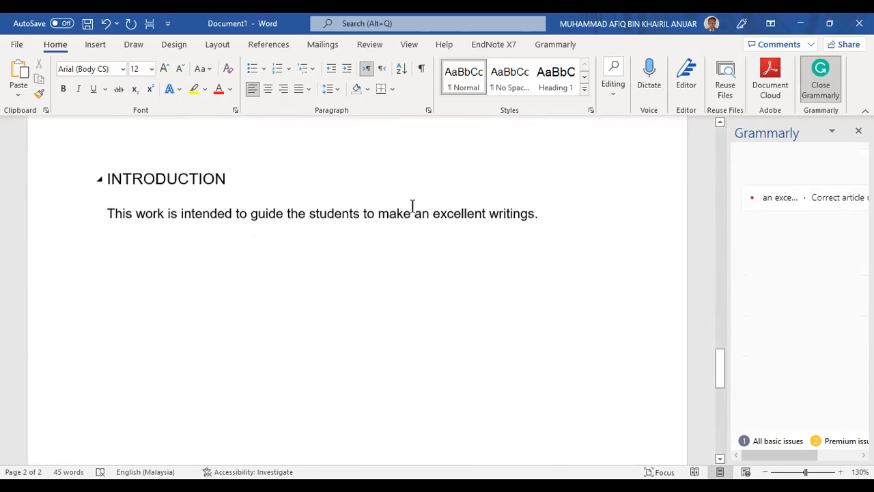
scroll(567, 298, "up", 10)
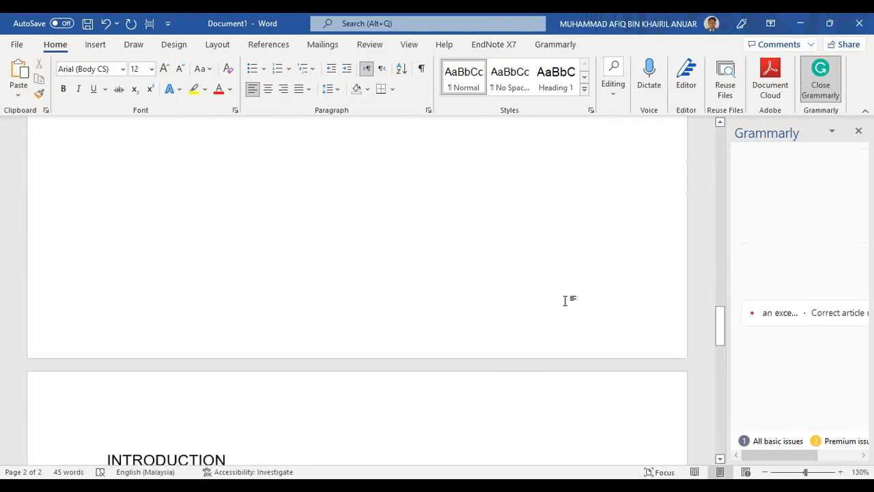
left_click(318, 271)
scroll(414, 273, "up", 5)
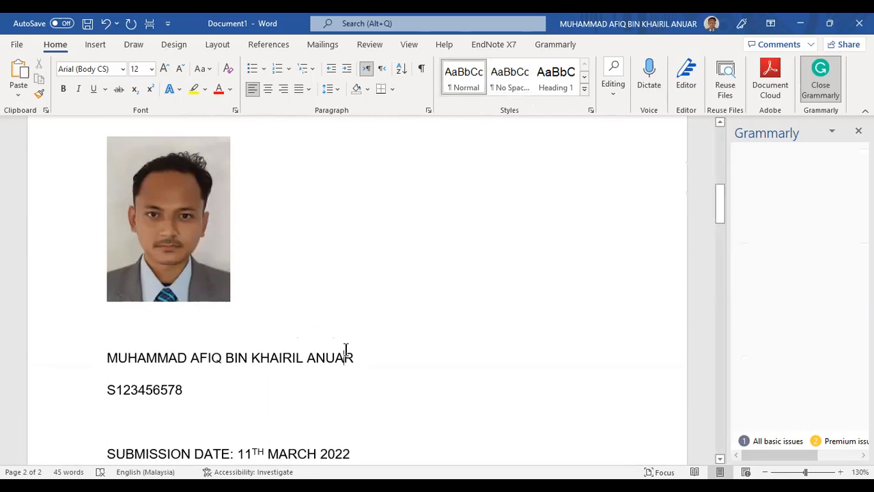
left_click_drag(108, 359, 183, 391)
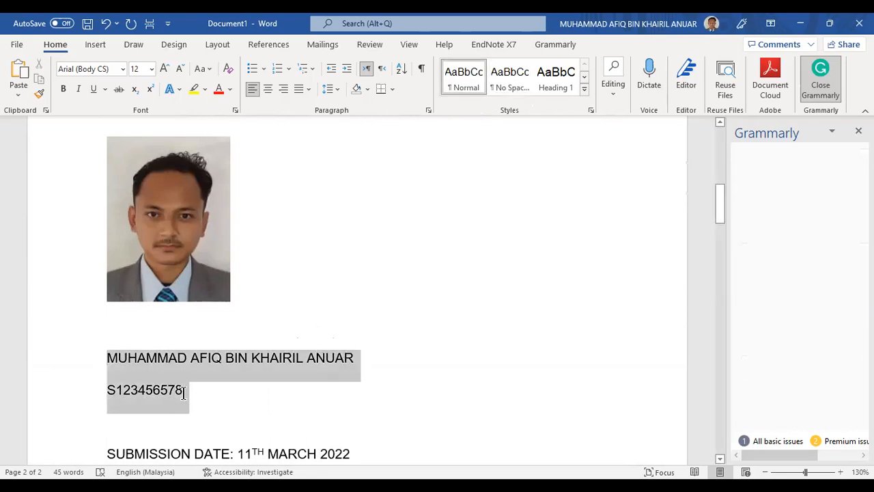
left_click(475, 82)
left_click(139, 360)
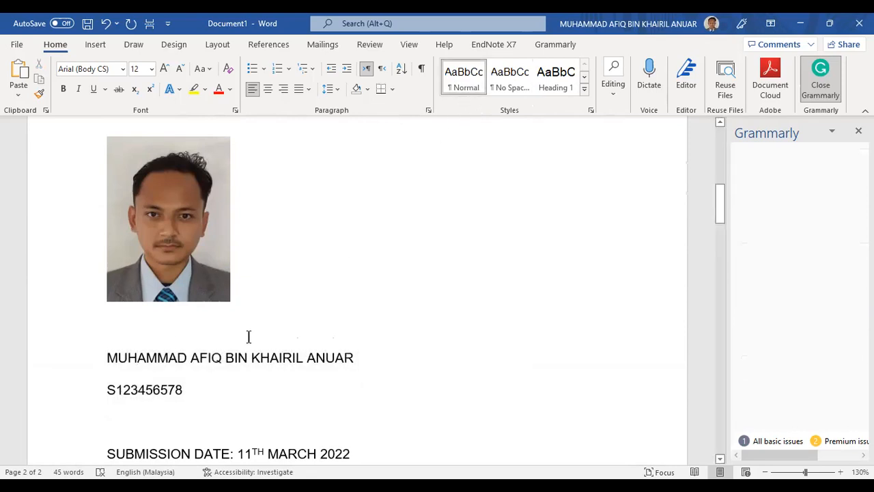
scroll(248, 371, "down", 6)
scroll(249, 371, "down", 8)
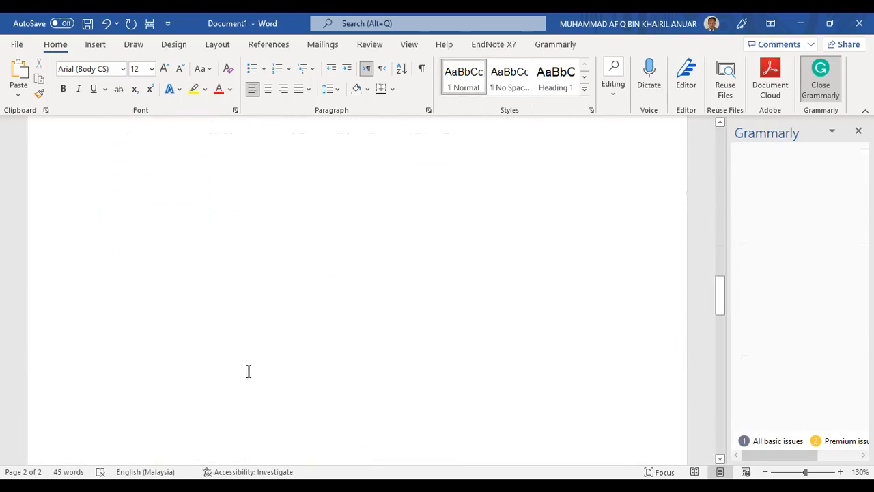
scroll(269, 307, "up", 3)
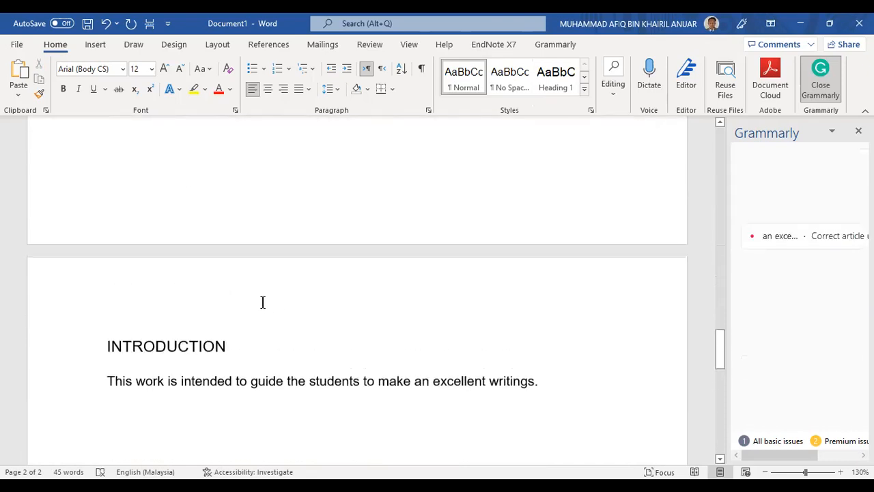
scroll(249, 370, "up", 4)
scroll(394, 363, "down", 7)
scroll(396, 361, "up", 20)
scroll(468, 267, "up", 10)
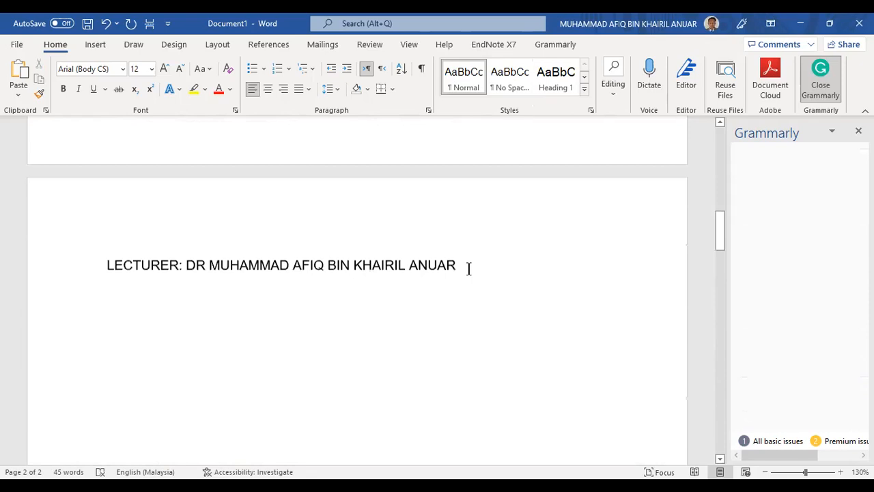
scroll(351, 296, "down", 6)
scroll(355, 306, "down", 15)
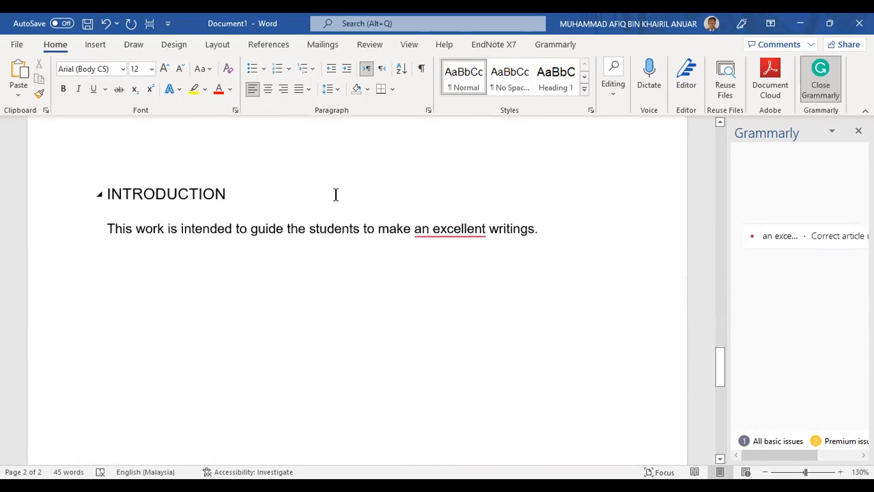
scroll(253, 248, "up", 3)
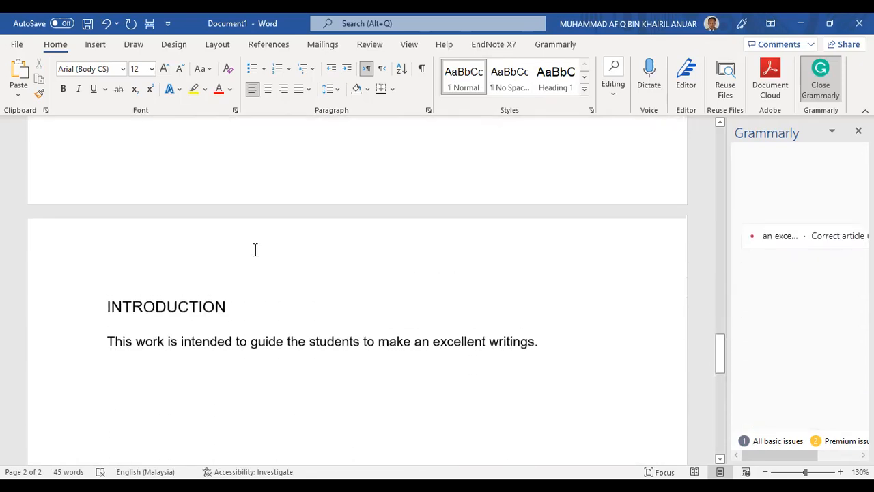
left_click(107, 305)
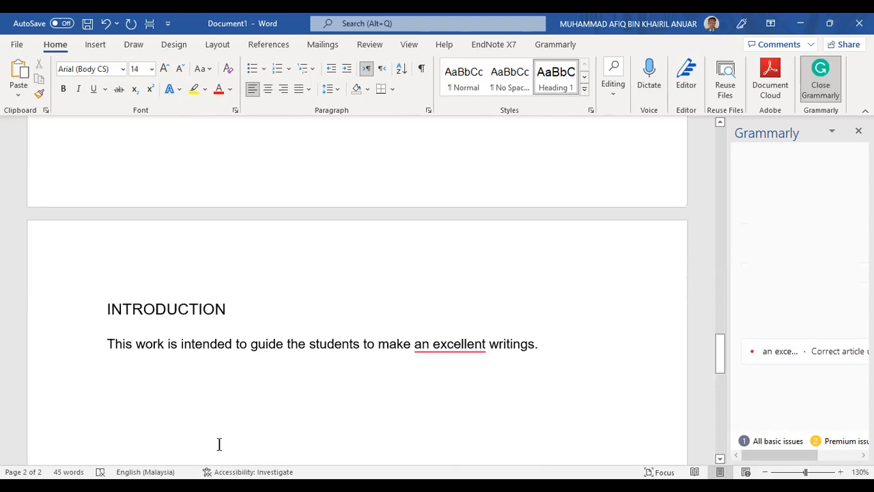
scroll(273, 383, "down", 2)
left_click(360, 270)
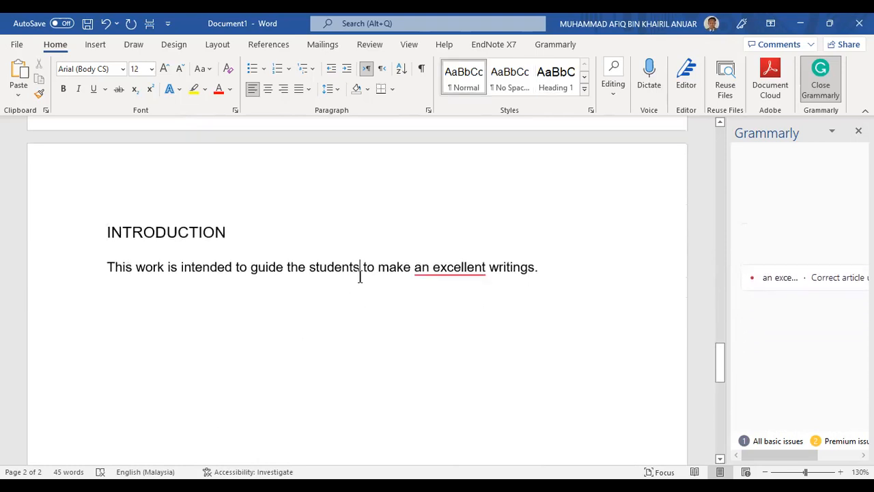
left_click(456, 277)
left_click(542, 272)
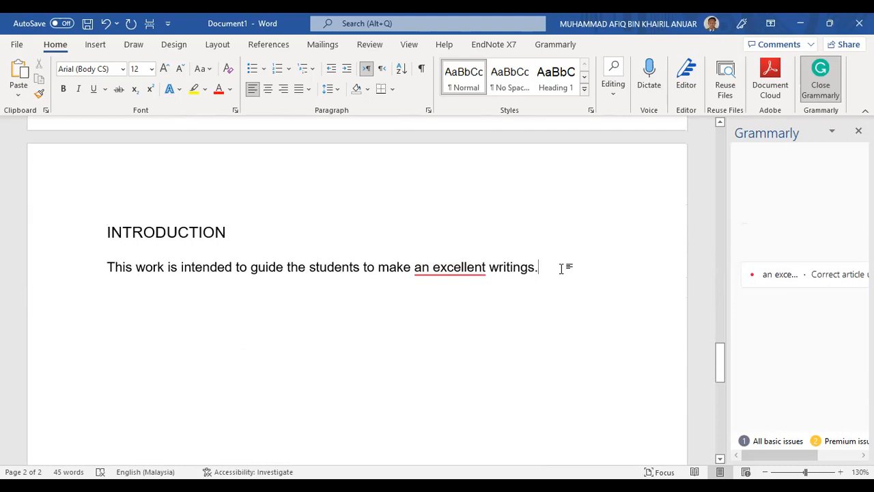
key("Return")
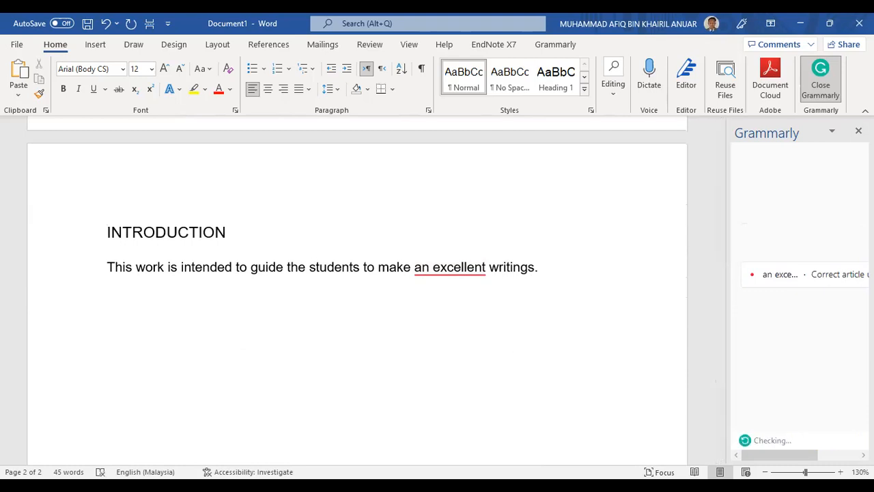
key("BackSpace")
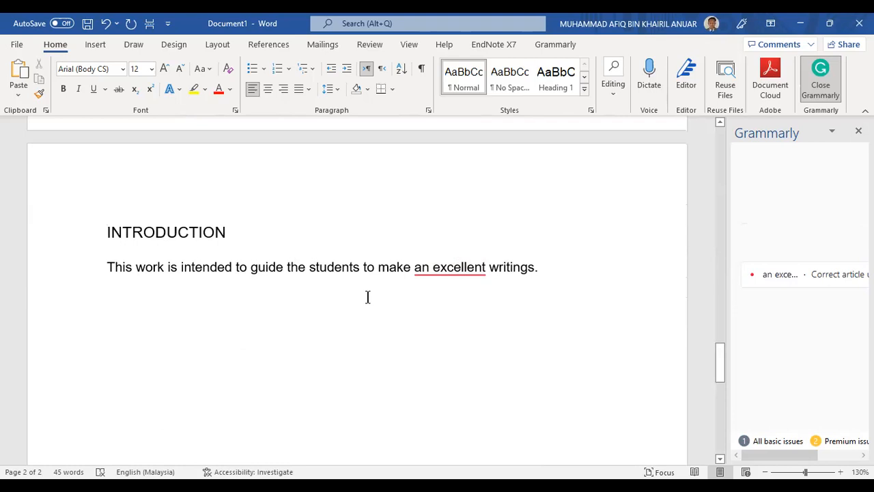
scroll(353, 332, "up", 6)
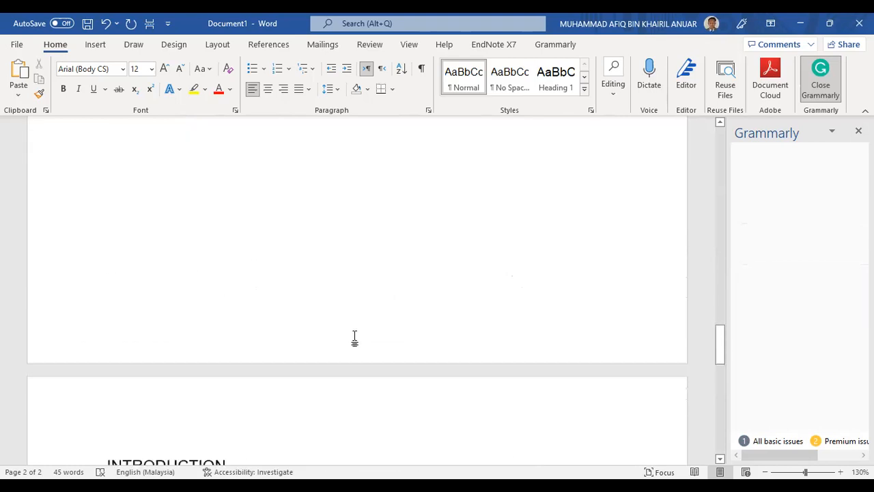
scroll(353, 337, "down", 7)
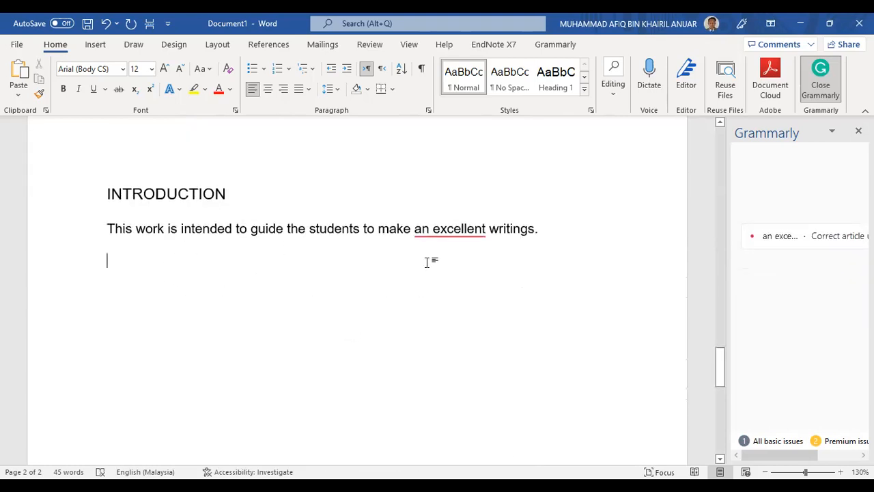
left_click(192, 265)
type("c")
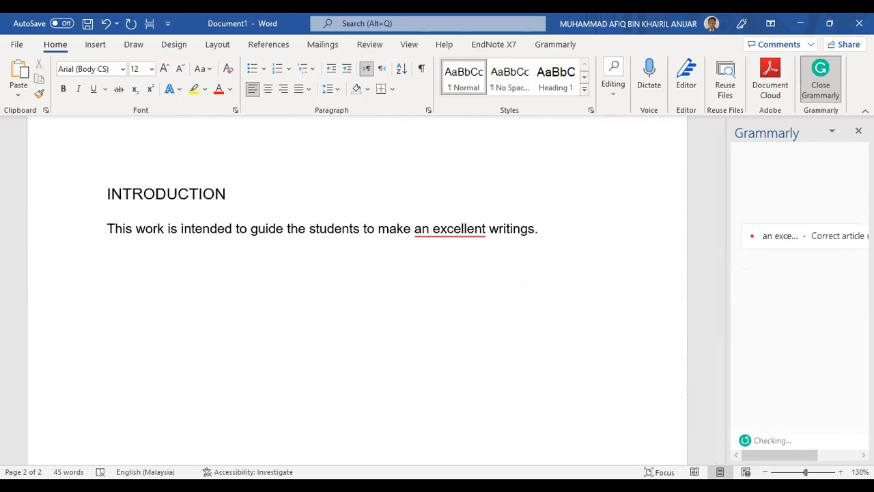
scroll(244, 264, "up", 10)
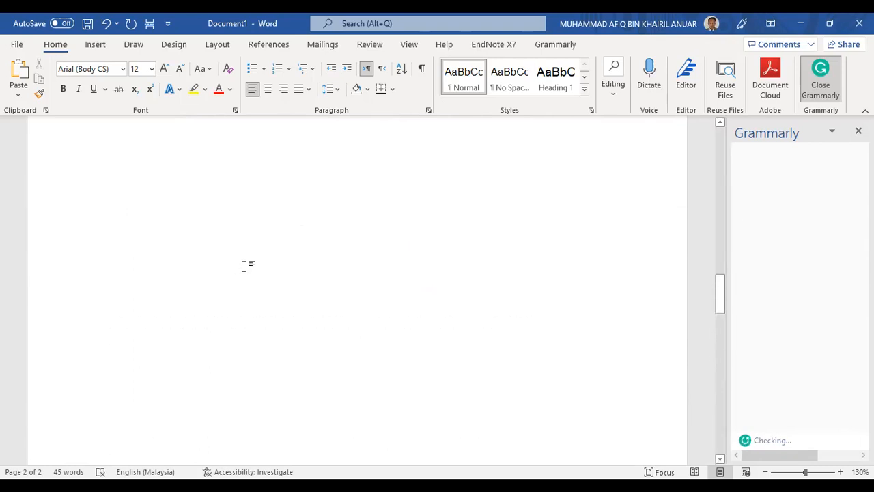
scroll(416, 277, "up", 15)
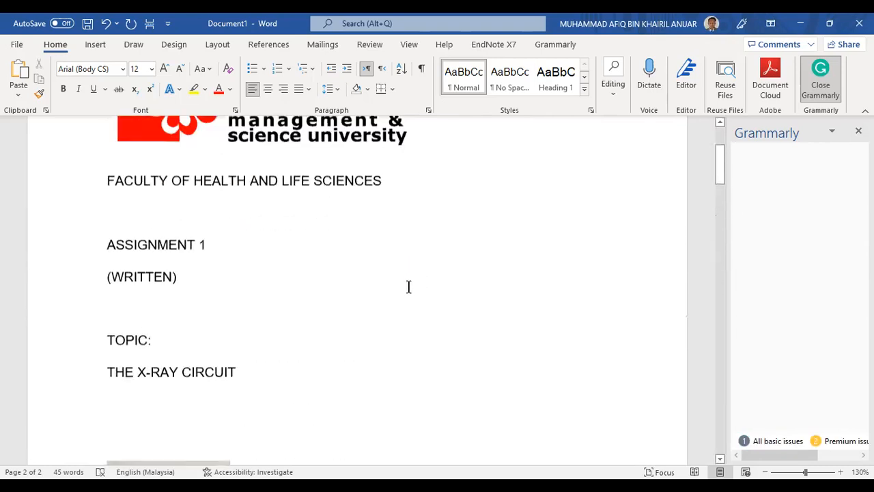
scroll(367, 306, "down", 5)
scroll(234, 337, "down", 10)
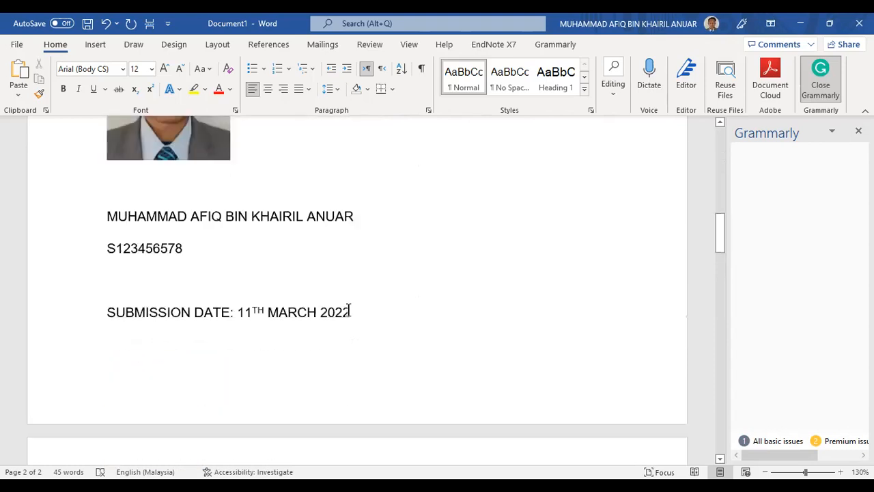
scroll(349, 313, "down", 5)
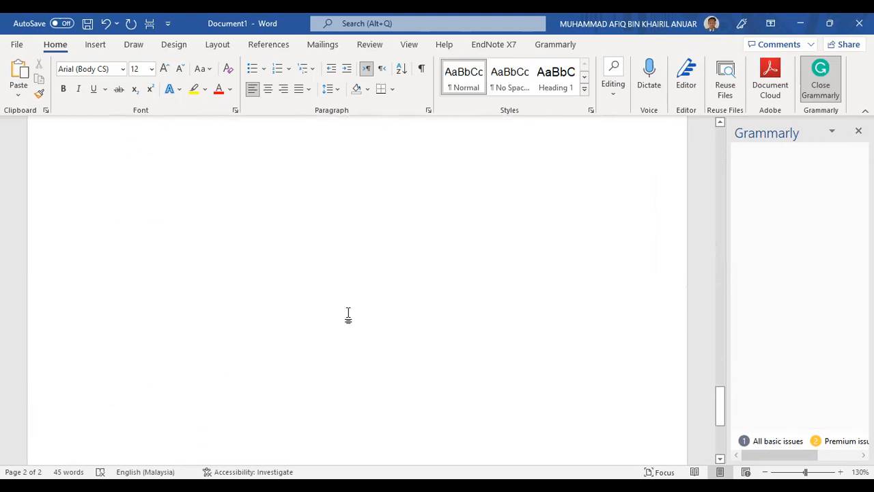
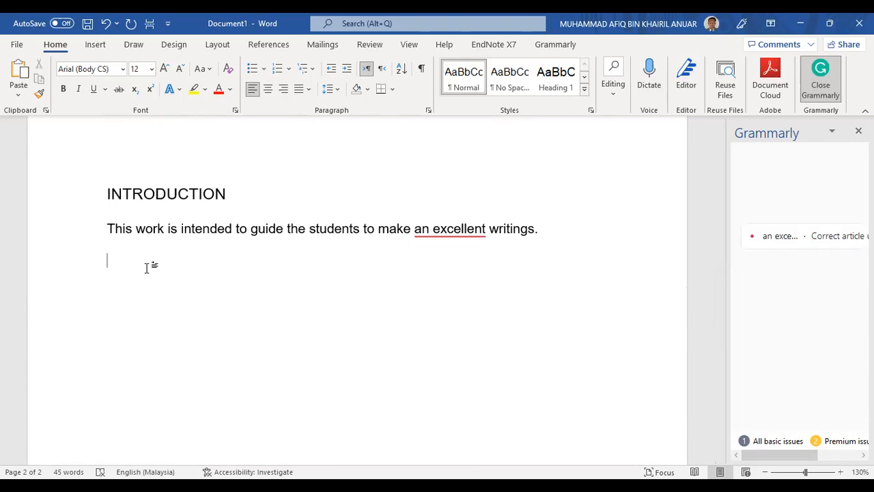
Type the heading text 'THE X-RAY CIRCUIT' on the empty line below the introduction
type("the")
key("BackSpace")
key("BackSpace")
key("BackSpace")
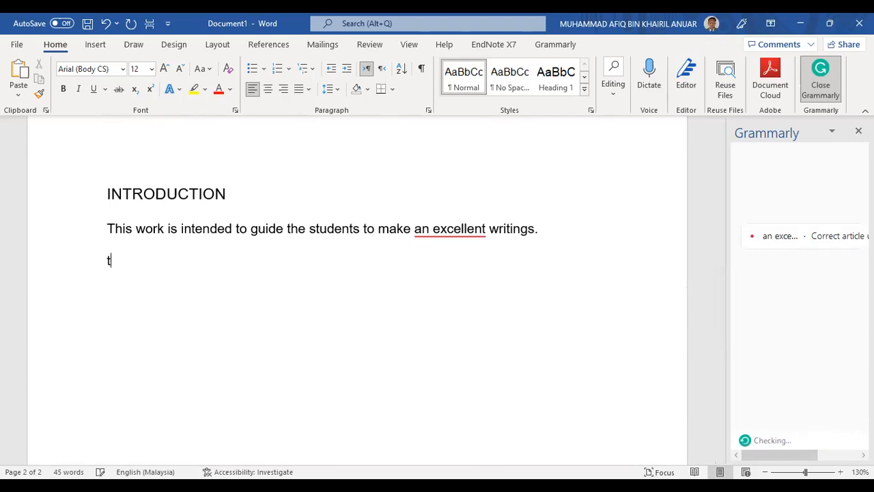
type("THE X_RAY")
key("BackSpace")
key("BackSpace")
key("BackSpace")
key("BackSpace")
type("-X")
key("BackSpace")
type("RAY CI")
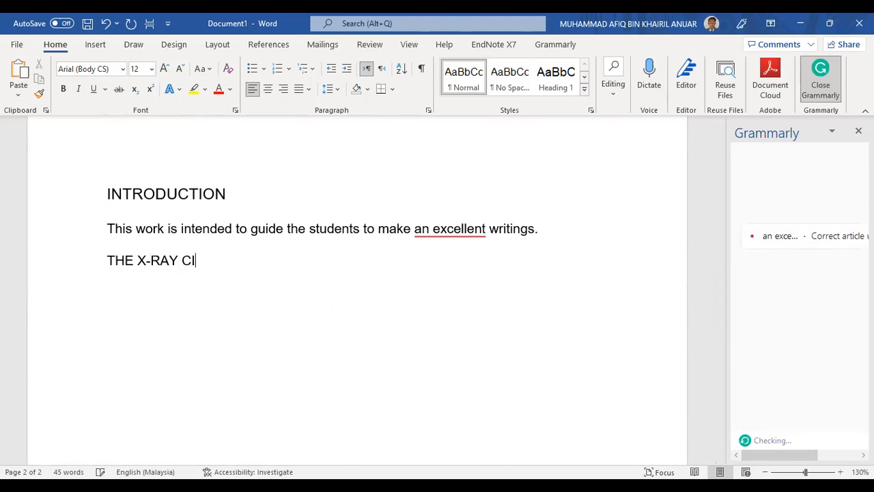
type("RCUIT")
Apply the Heading 1 style to the THE X-RAY CIRCUIT line
left_click_drag(249, 256, 104, 259)
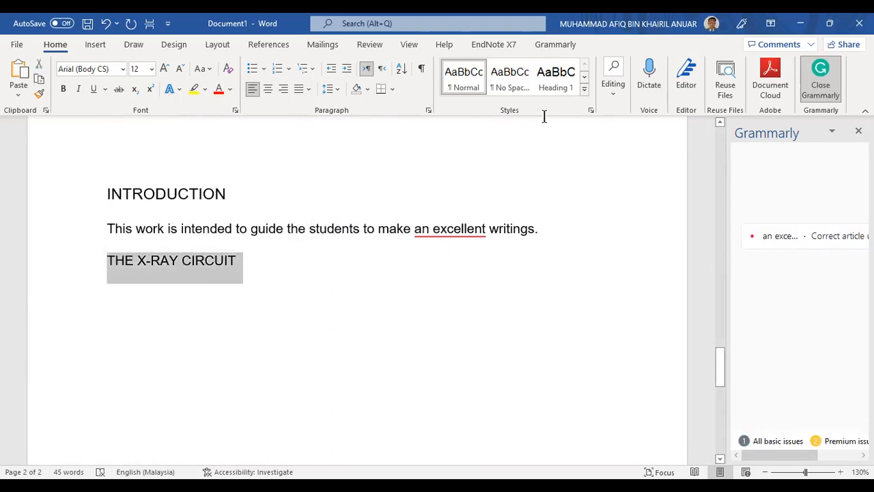
left_click(555, 85)
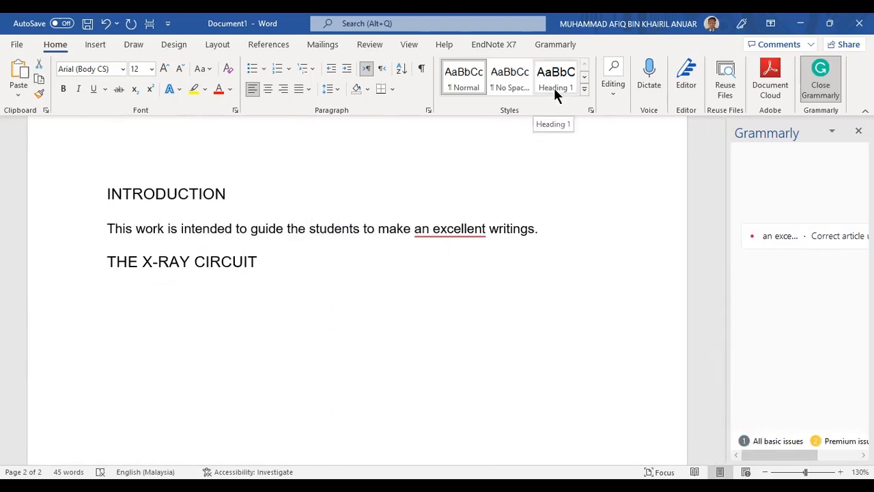
left_click(554, 88)
left_click(295, 255)
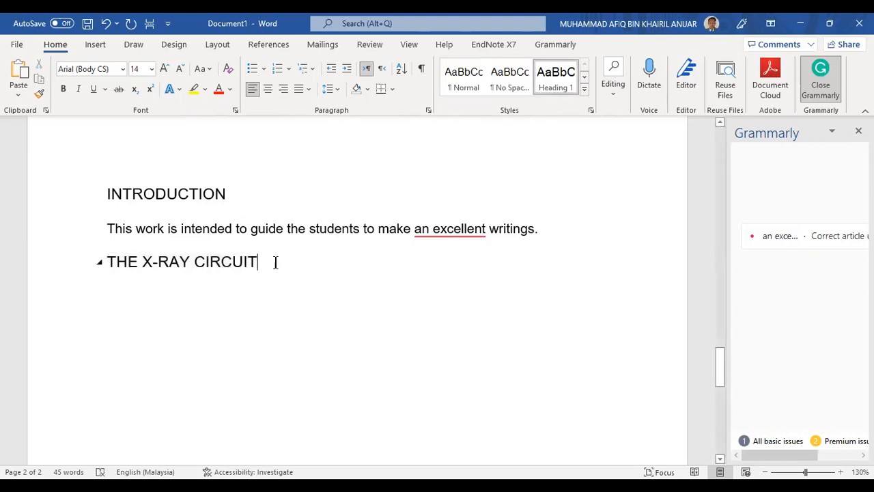
Add an empty body paragraph below THE X-RAY CIRCUIT heading
left_click(106, 263)
left_click_drag(107, 263, 195, 261)
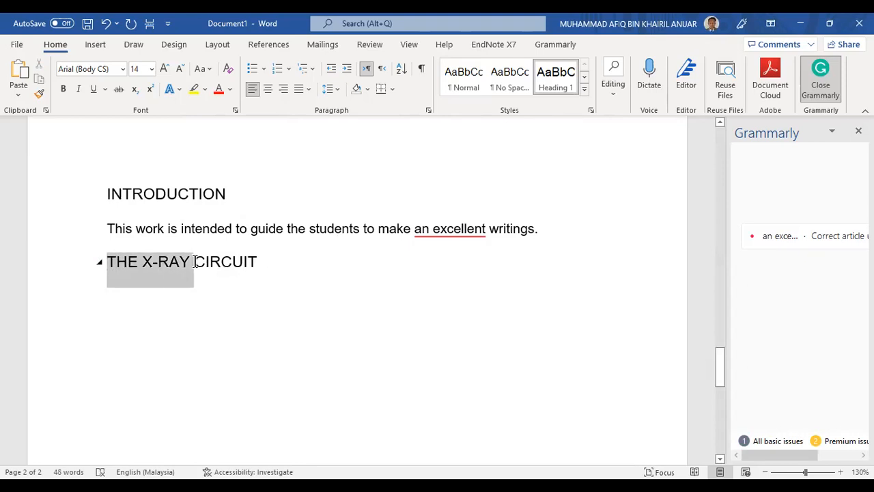
left_click(279, 261)
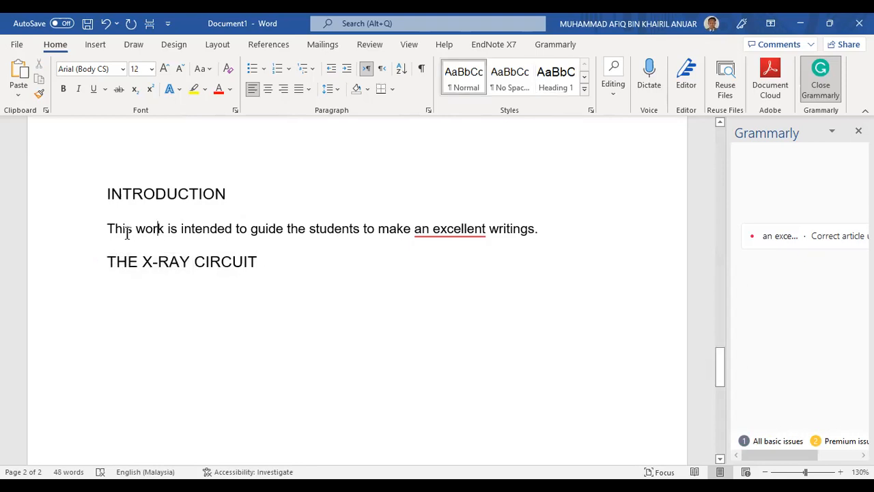
left_click_drag(108, 229, 361, 230)
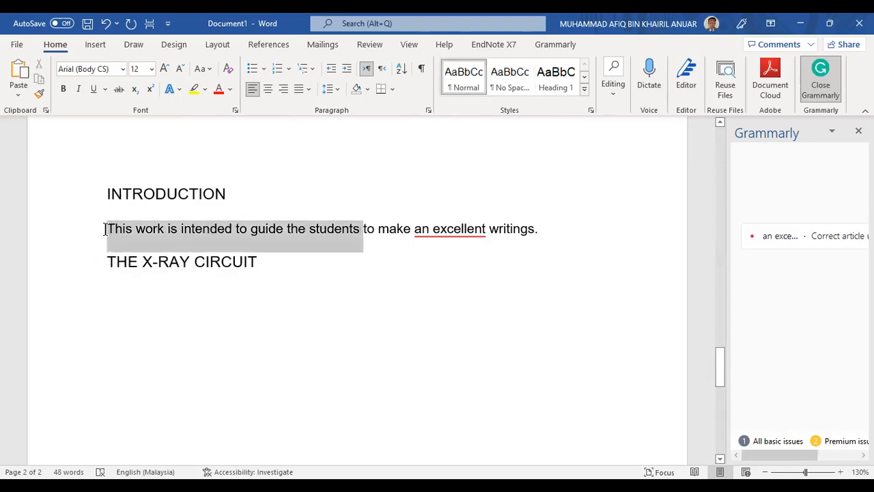
left_click(295, 268)
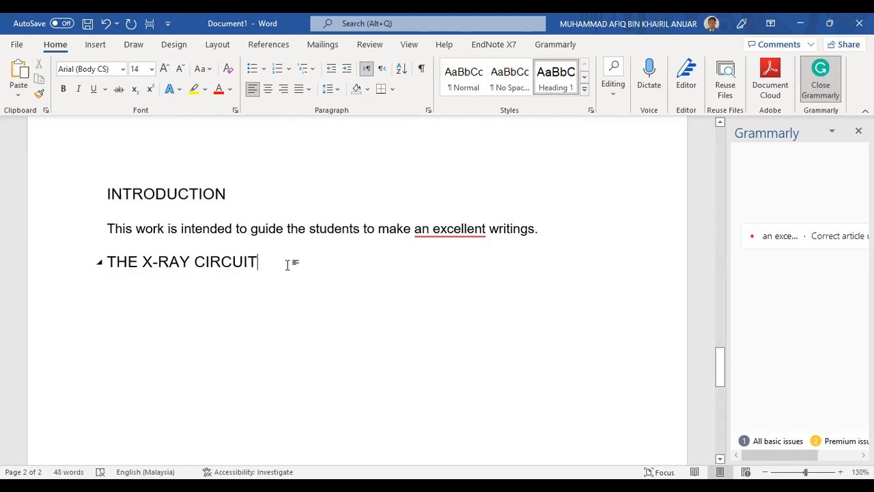
key("Return")
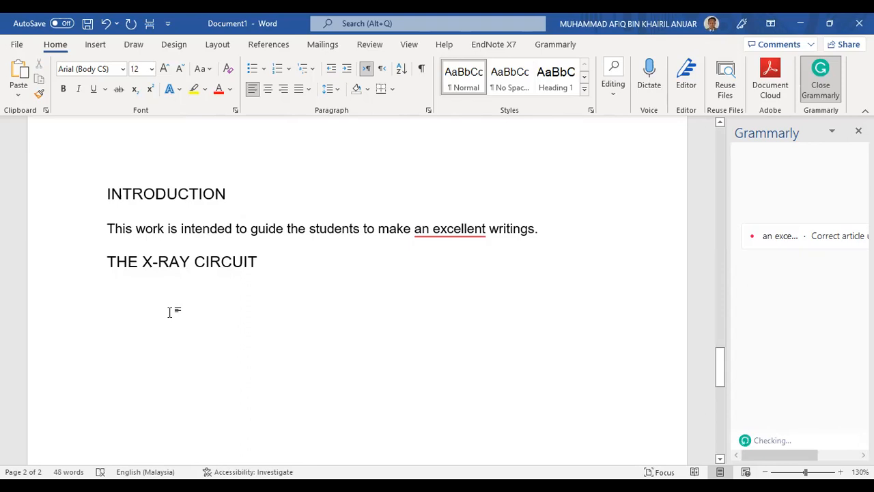
Insert a blank line after the introduction paragraph ending in 'writings.'
scroll(174, 304, "down", 1)
scroll(181, 296, "up", 2)
left_click(558, 267)
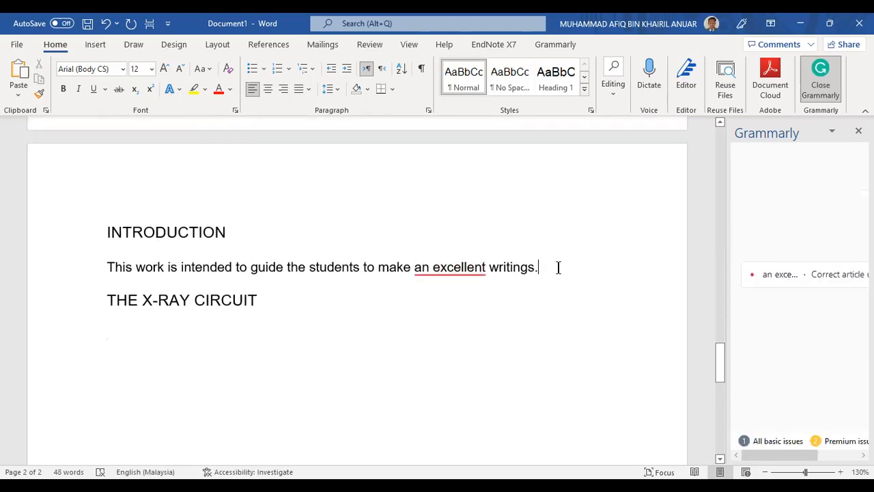
key("Return")
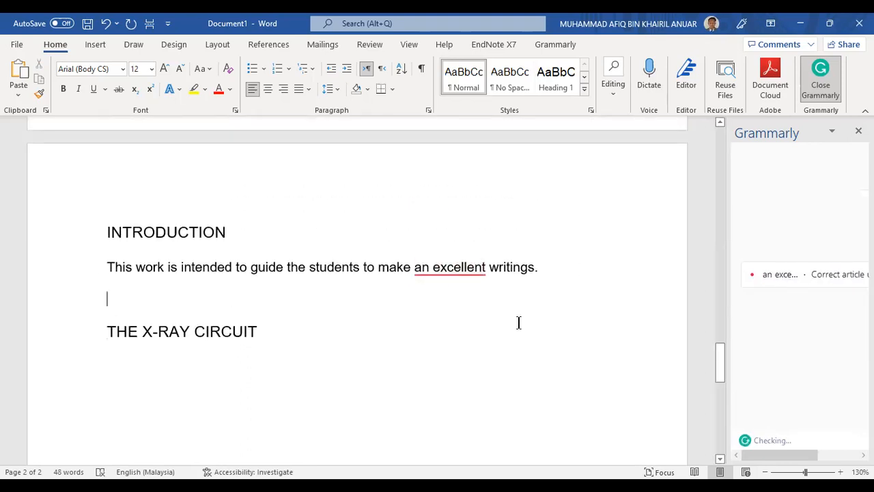
scroll(239, 267, "down", 1)
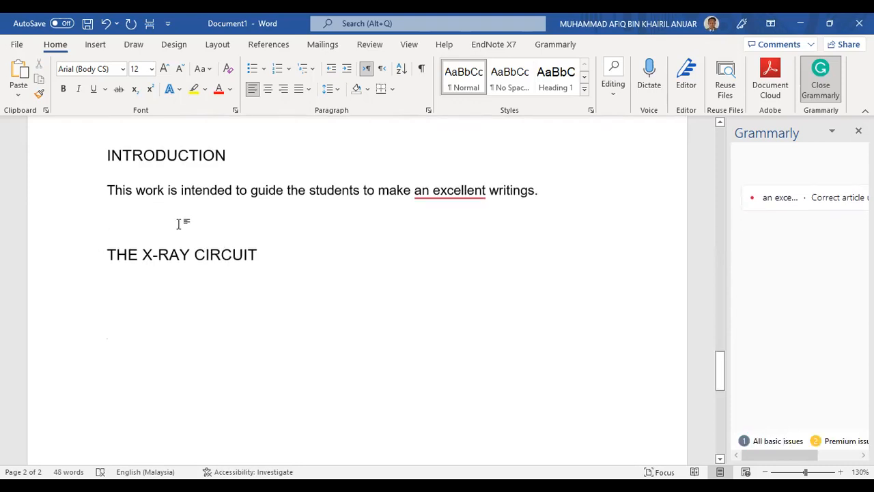
left_click(225, 157)
left_click(227, 231)
Check the heading styles and the Styles gallery without changes, ending on the empty line under the heading
left_click(192, 330)
left_click(220, 253)
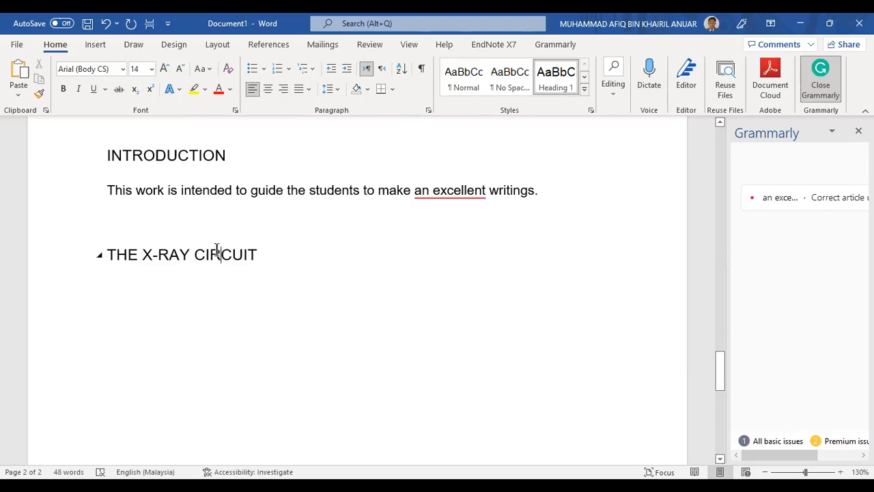
left_click(197, 268)
left_click(184, 292)
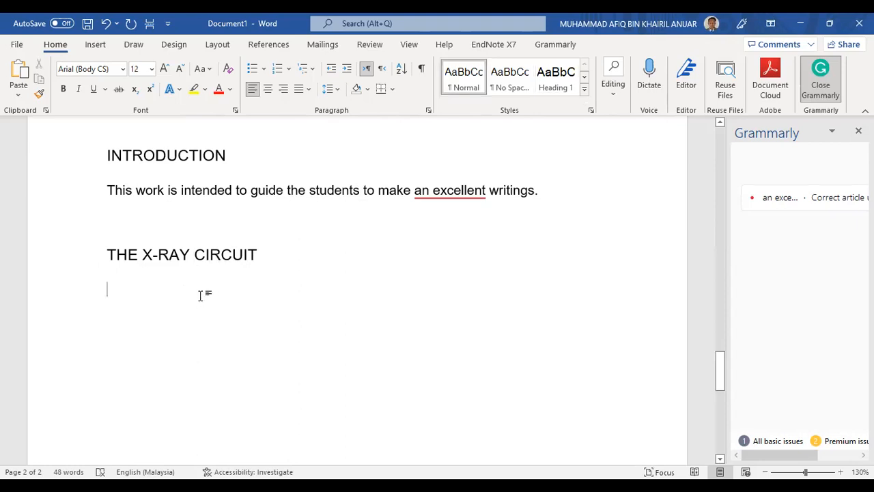
left_click(190, 254)
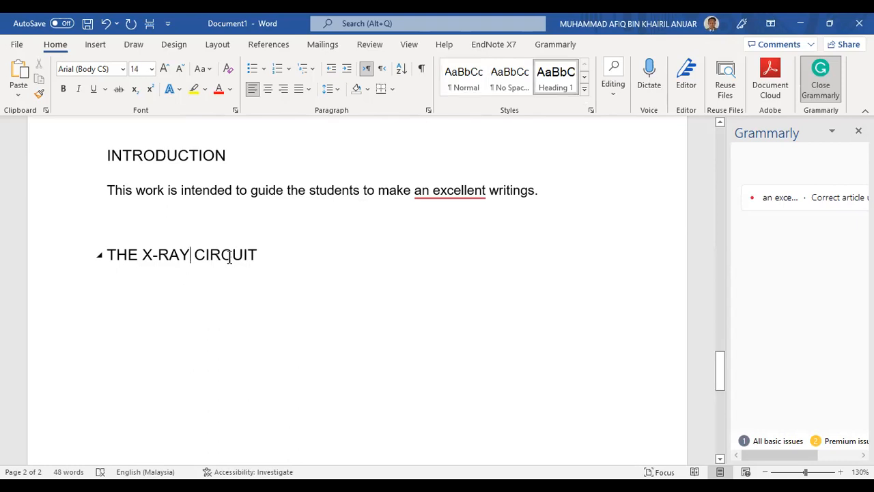
left_click(194, 293)
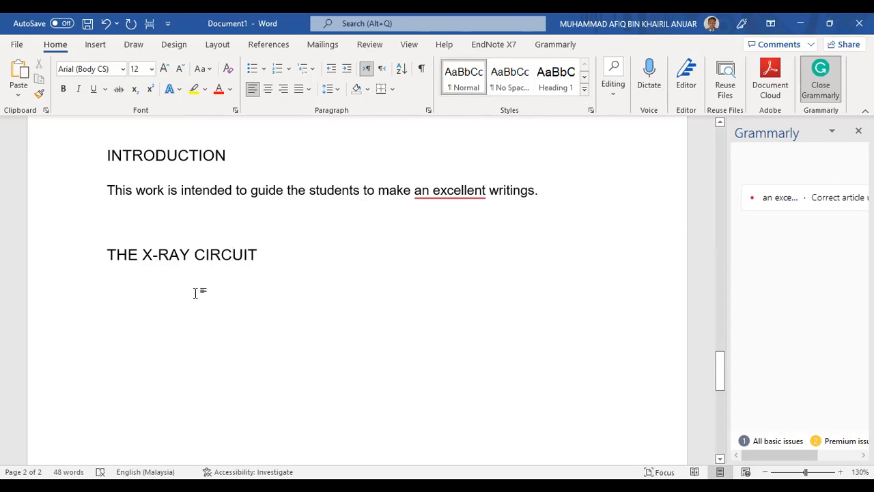
left_click(585, 90)
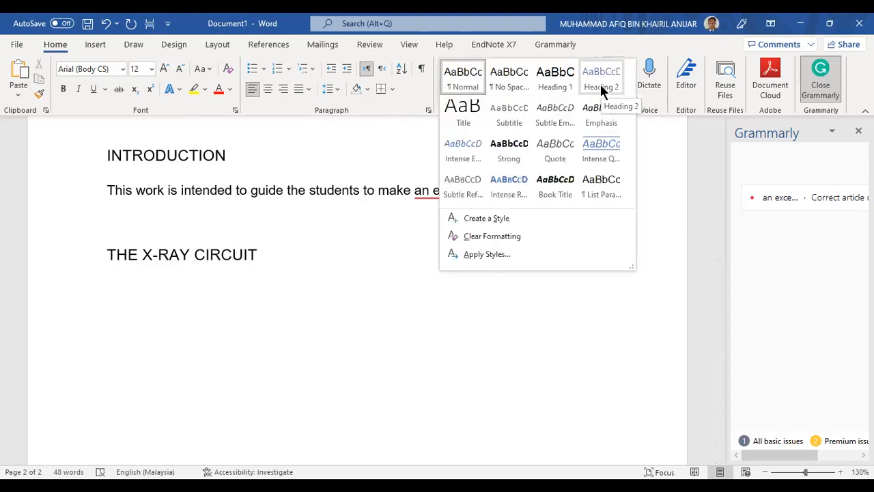
left_click(196, 301)
left_click(183, 254)
left_click(152, 302)
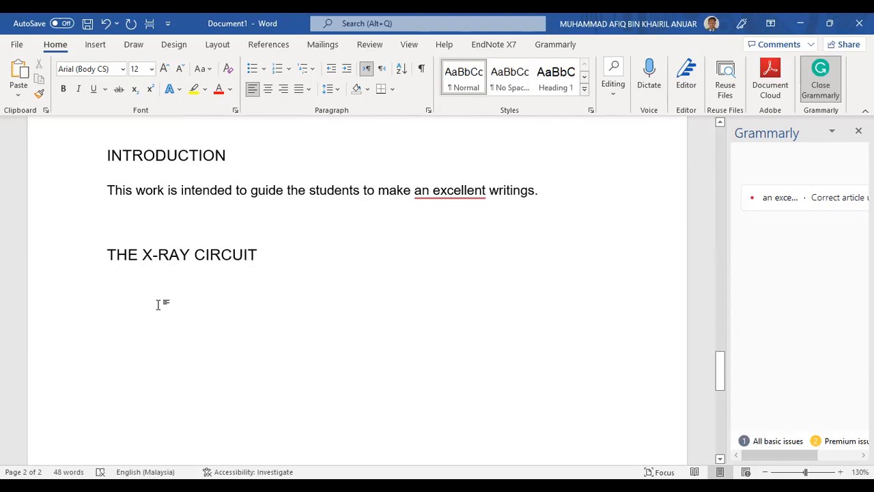
Type 'The Primary Circuit' under THE X-RAY CIRCUIT heading and select it
type("P")
key("BackSpace")
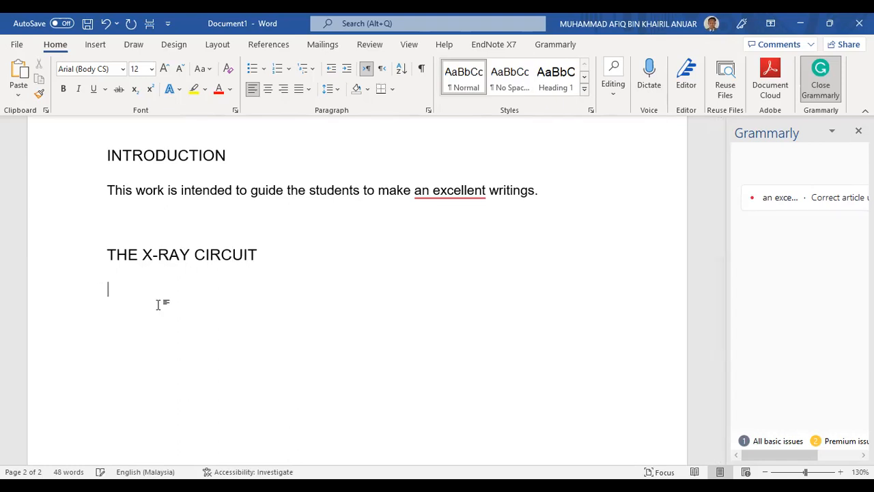
type("T")
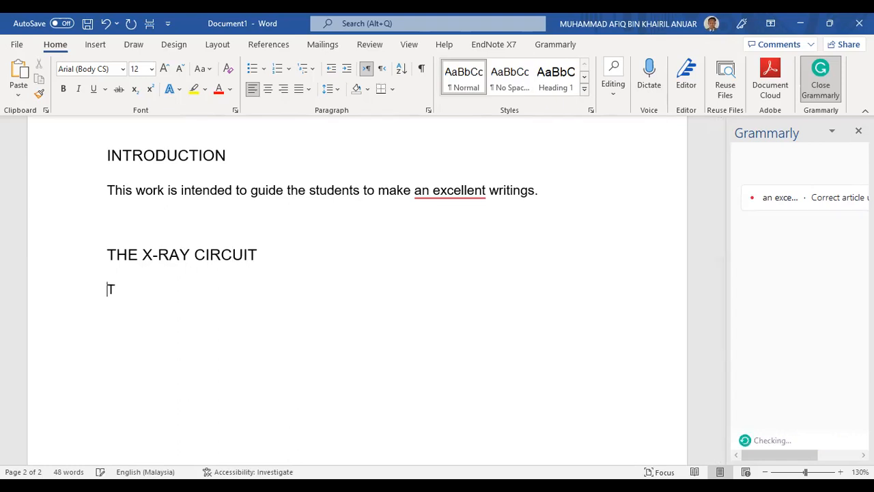
type("he Primary Circuit")
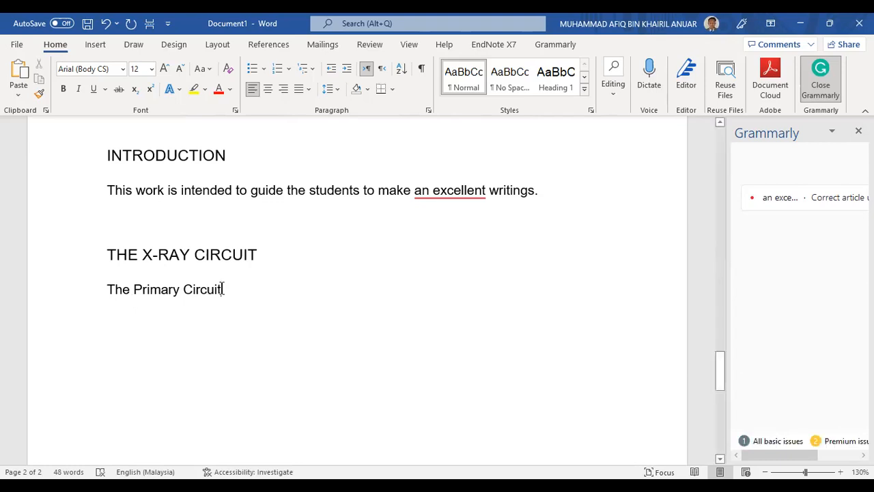
triple_click(105, 291)
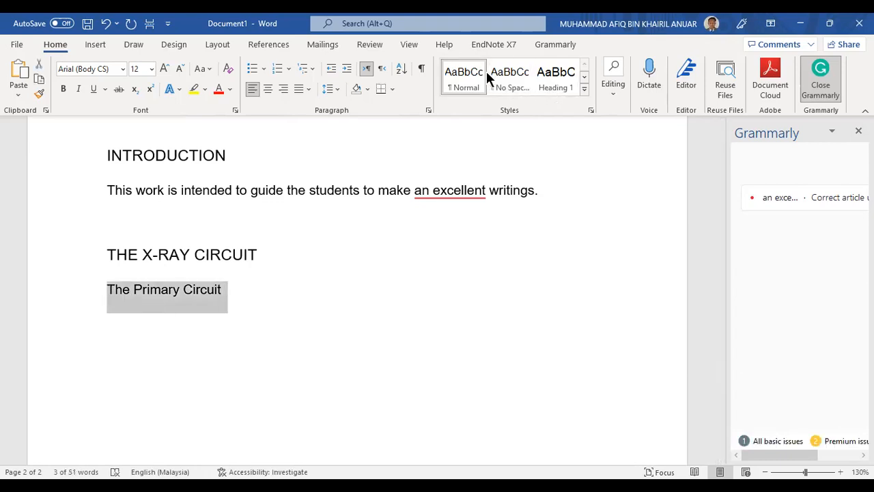
left_click_drag(225, 289, 105, 290)
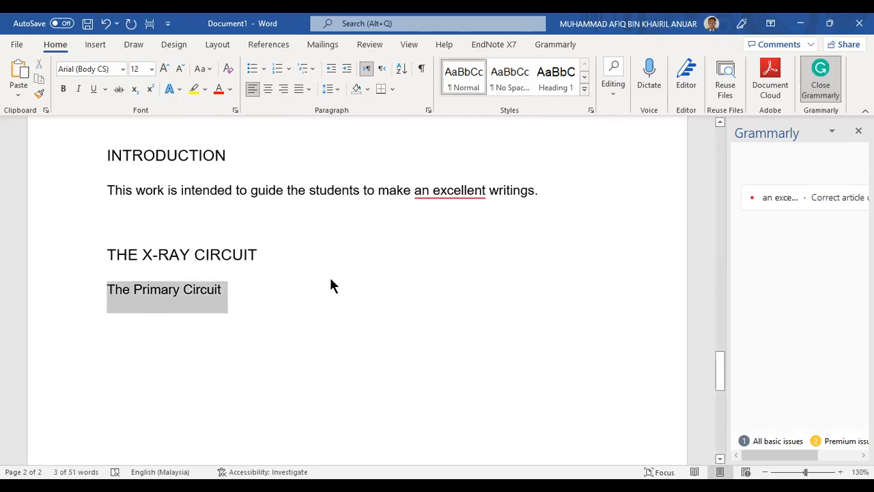
Look over the Heading 2 style options in the Styles gallery without applying anything
left_click(584, 89)
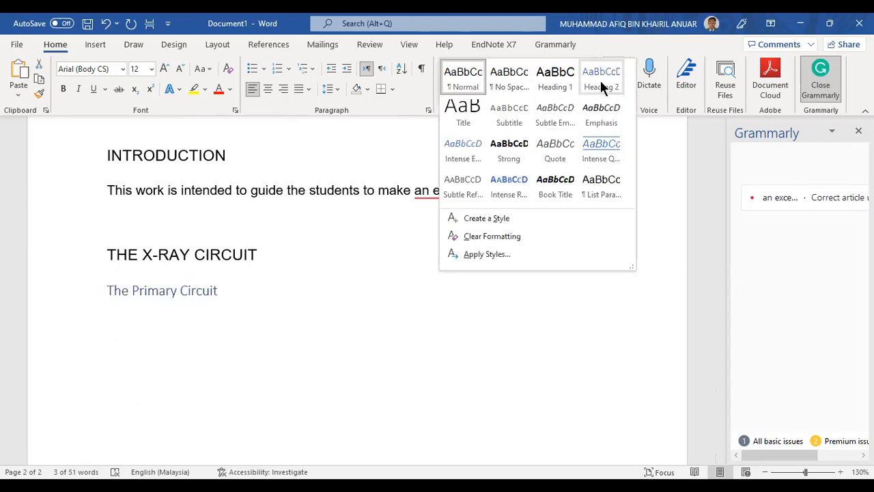
right_click(602, 86)
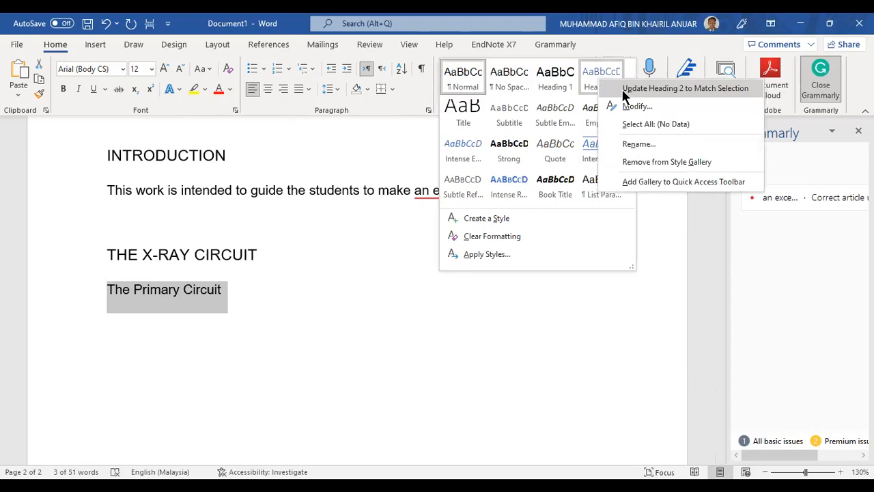
left_click(655, 88)
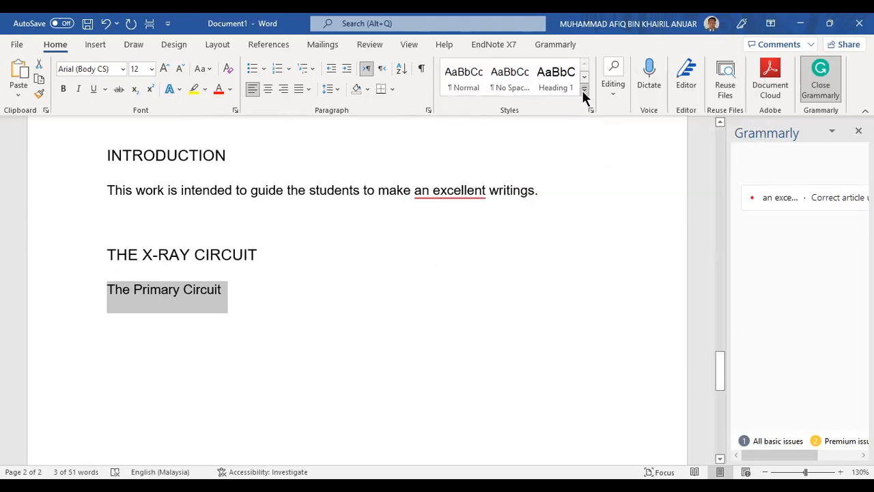
left_click(583, 90)
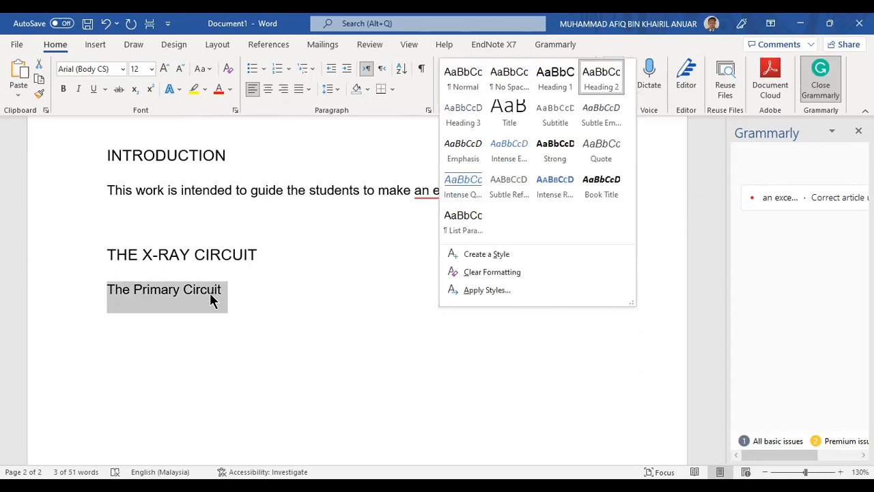
left_click(230, 293)
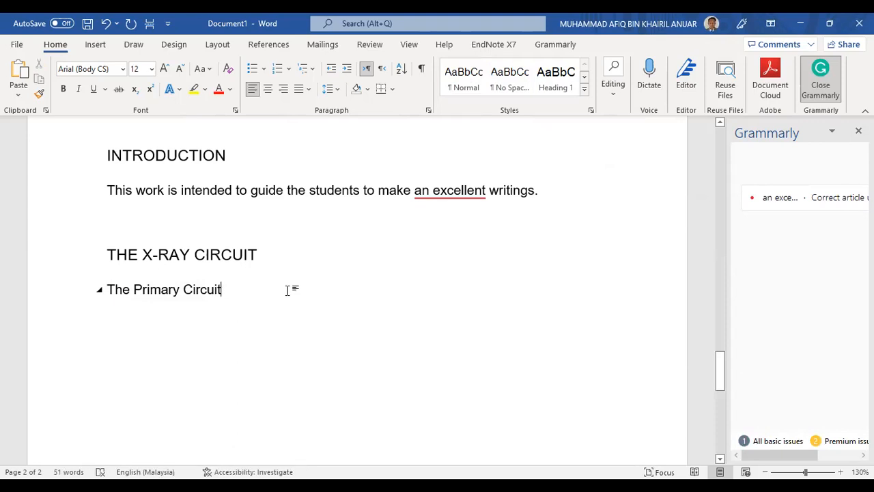
Start a new paragraph after The Primary Circuit subheading
left_click(233, 254)
left_click(235, 292)
key("Return")
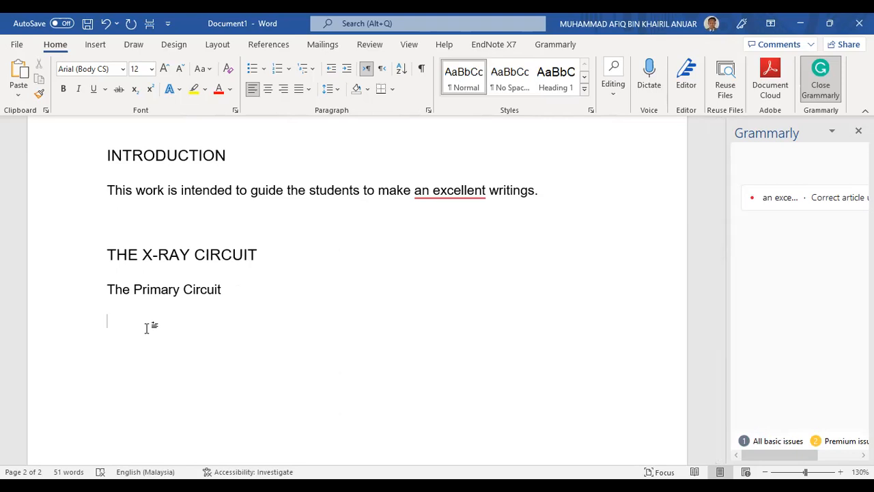
Write 'The primary circuit of an X-ray tube is used to supply low voltage electricity to the X-ray circuit'
type("The p")
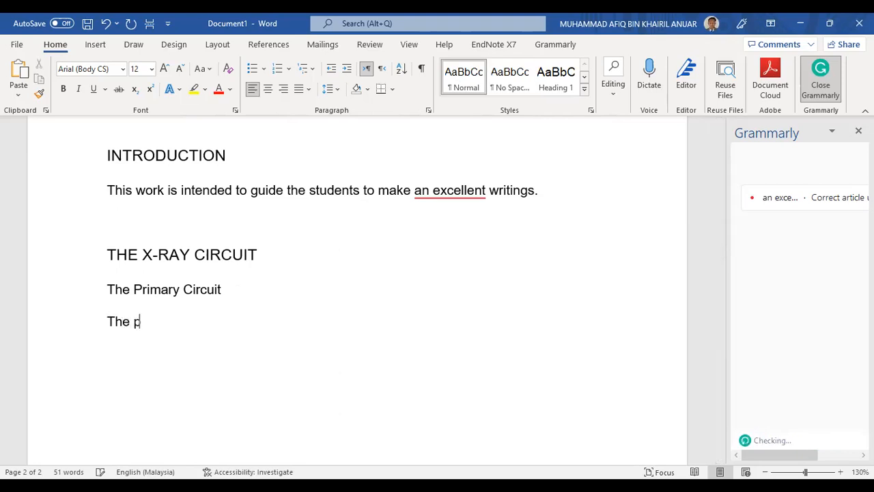
type("rimary circ")
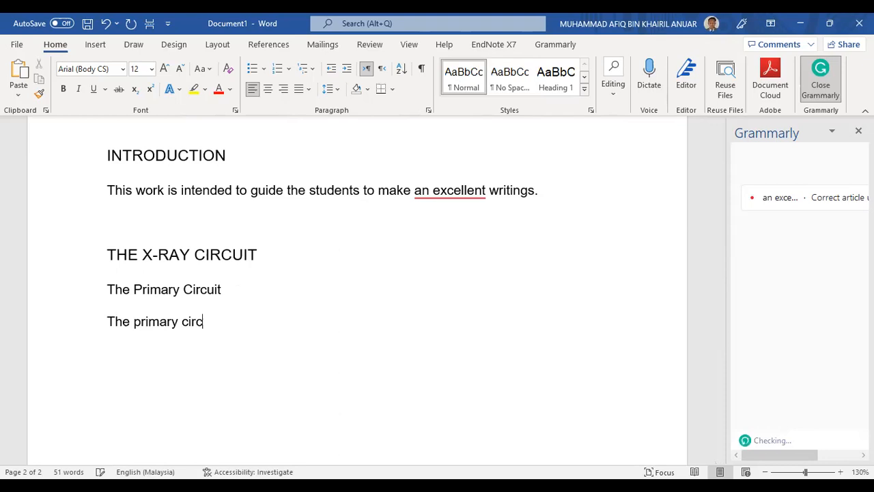
type("uit of an X-r")
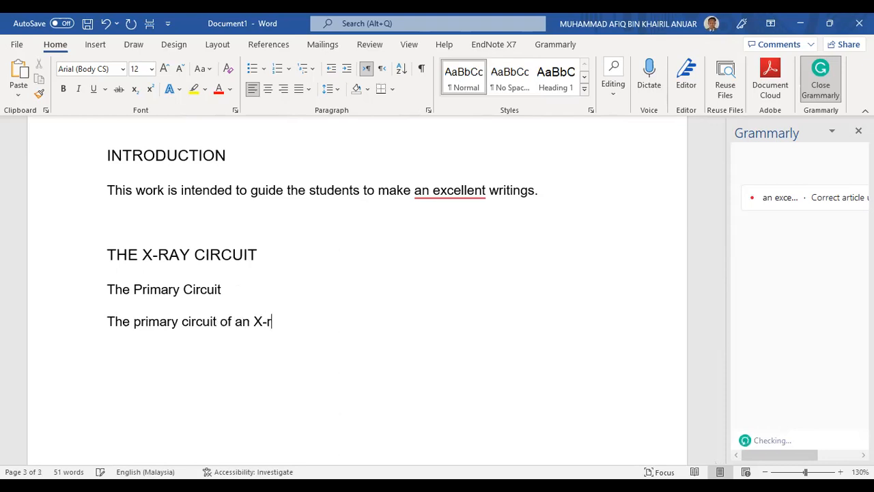
type("ay tube is used")
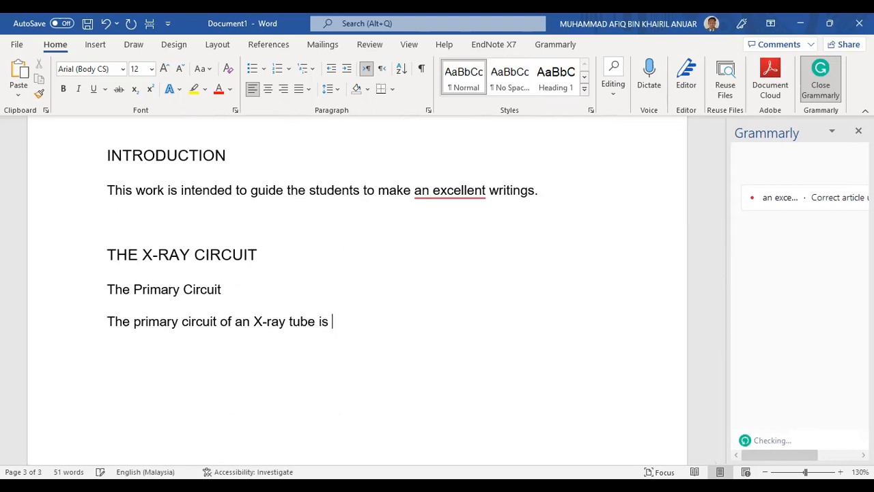
key("BackSpace")
key("BackSpace")
key("BackSpace")
key("BackSpace")
type("used to supply ")
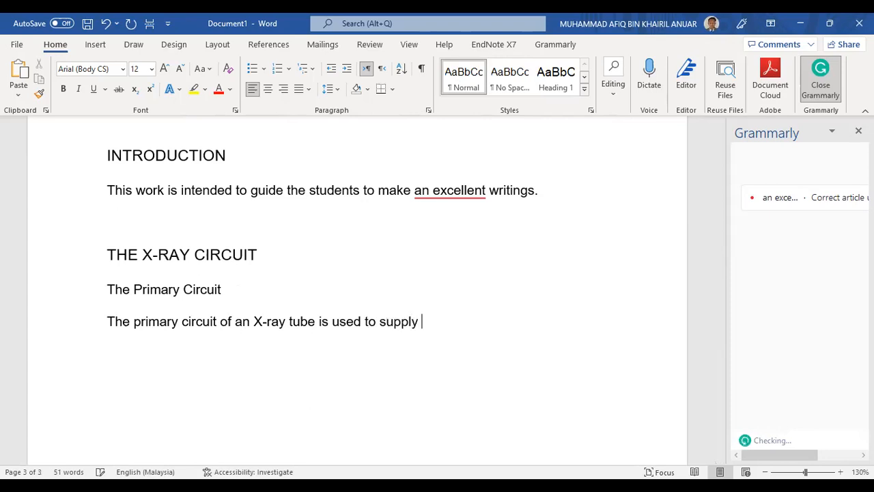
type("a low")
type("w")
key("BackSpace")
type("voltage electricity,")
key("BackSpace")
type("to the X-ray ")
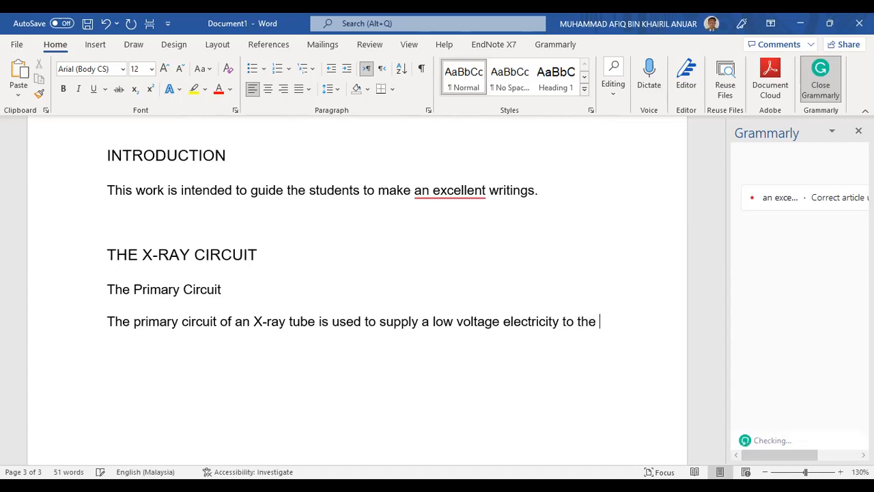
type("circuit.")
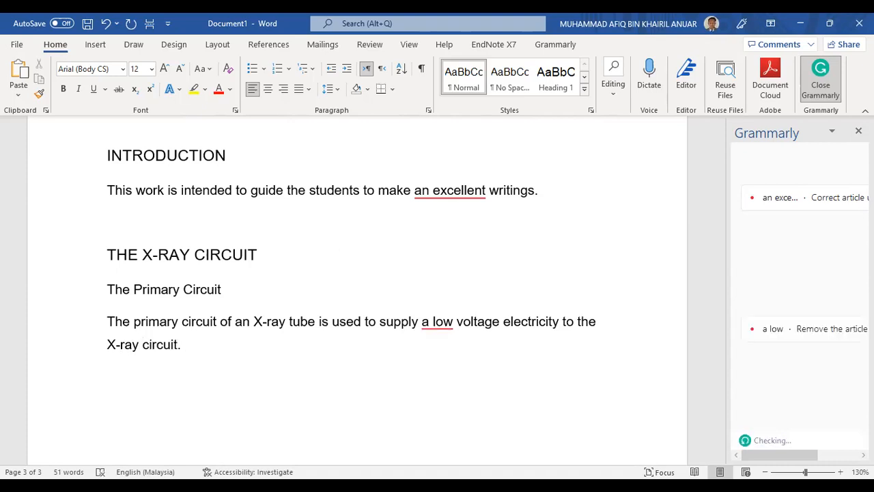
left_click(433, 325)
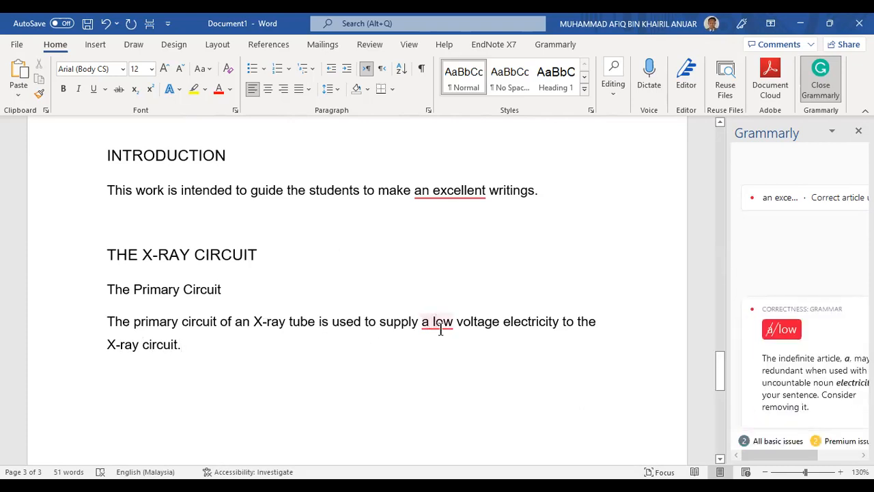
key("BackSpace")
key("BackSpace")
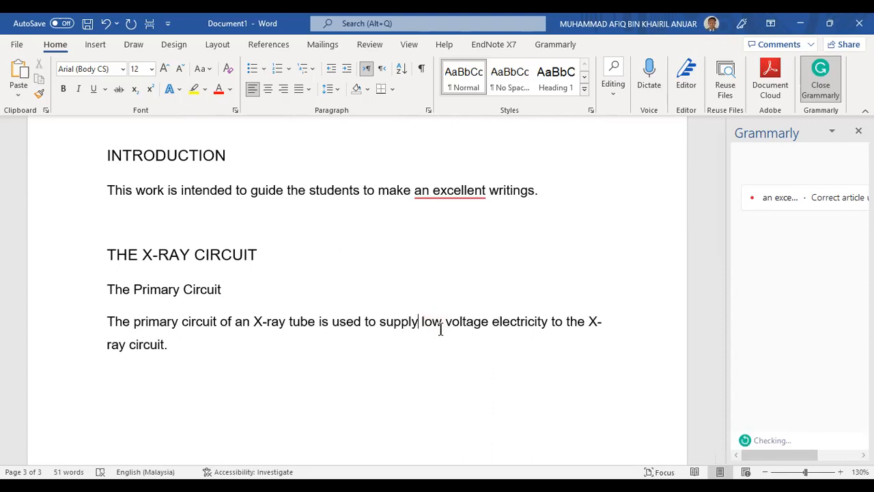
left_click(386, 353)
Select and then deselect The Primary Circuit subheading
scroll(198, 326, "down", 1)
scroll(221, 304, "up", 2)
left_click(223, 327)
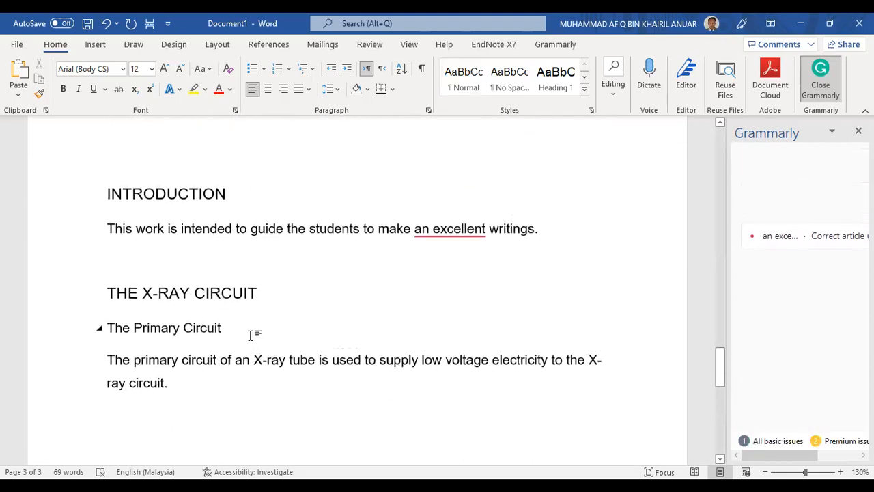
scroll(250, 335, "down", 2)
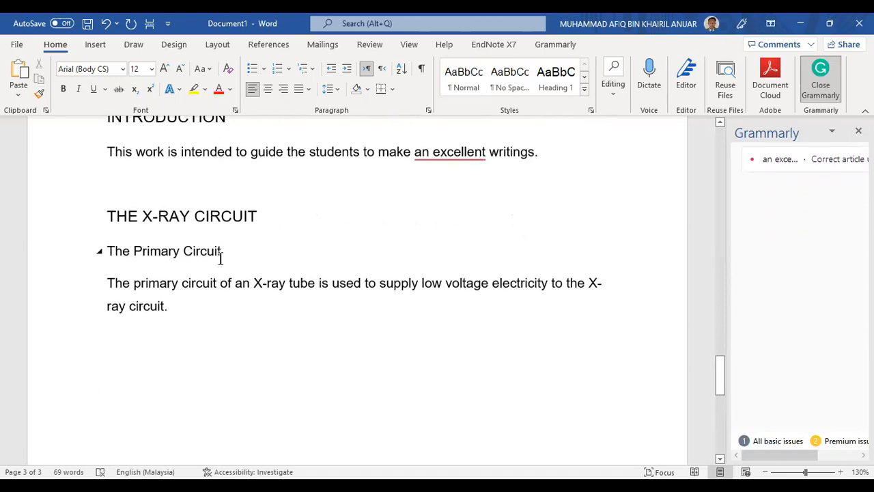
mouse_move(226, 250)
left_mouse_down()
mouse_move(107, 251)
mouse_move(230, 250)
left_mouse_up()
left_click(125, 262)
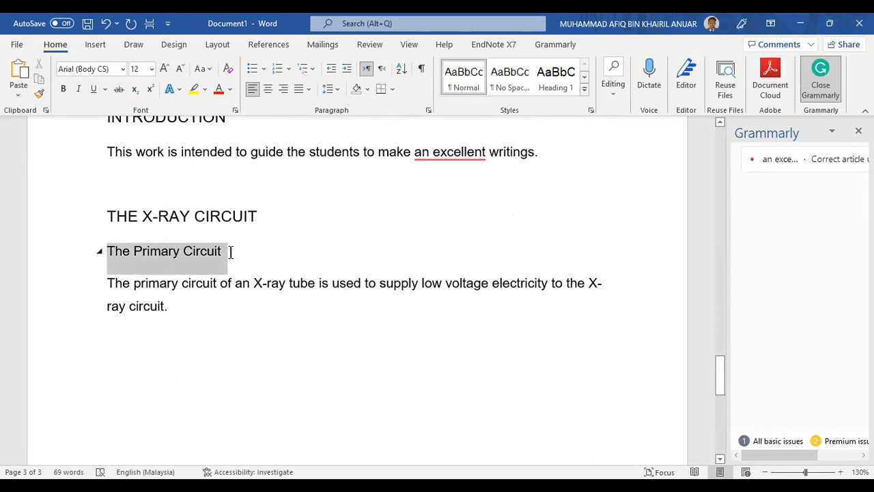
left_click(110, 281)
Underline The Primary Circuit subheading
left_click_drag(110, 281, 177, 306)
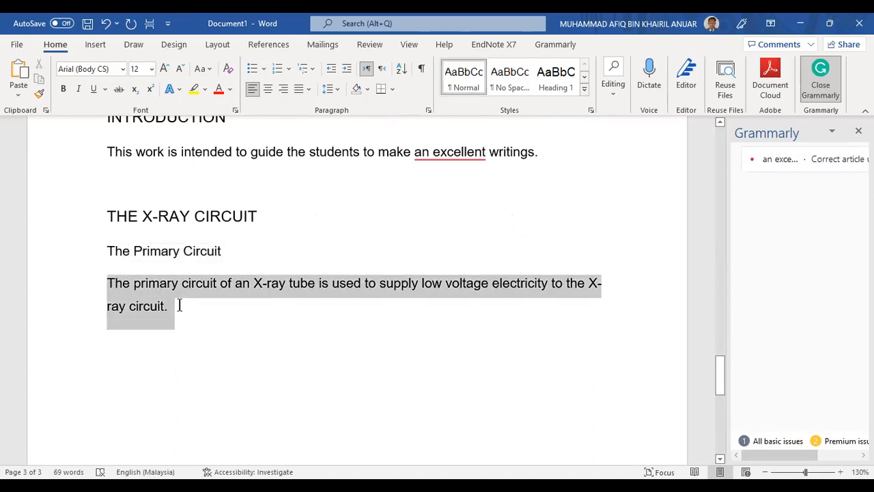
left_click(178, 305)
left_click_drag(225, 251, 115, 252)
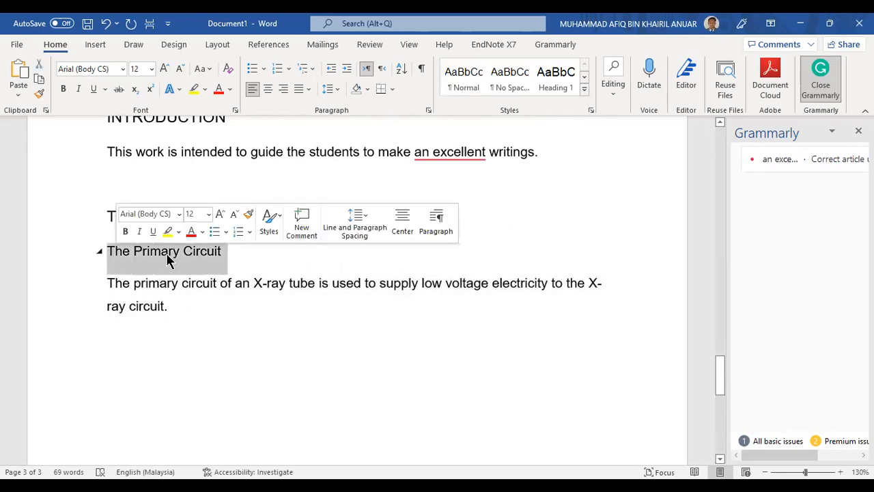
left_click(140, 254)
left_click_drag(107, 253, 214, 254)
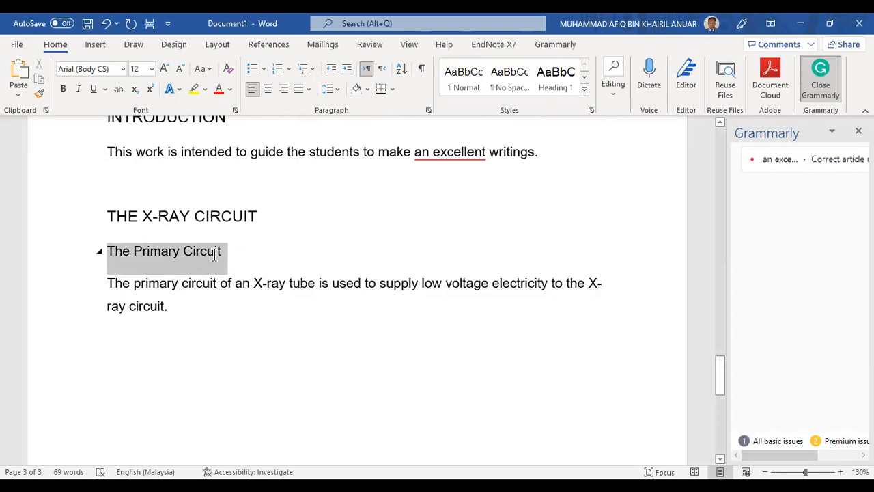
left_click(94, 88)
Update the Heading 2 style to match the underlined subheading
left_click_drag(223, 252, 107, 251)
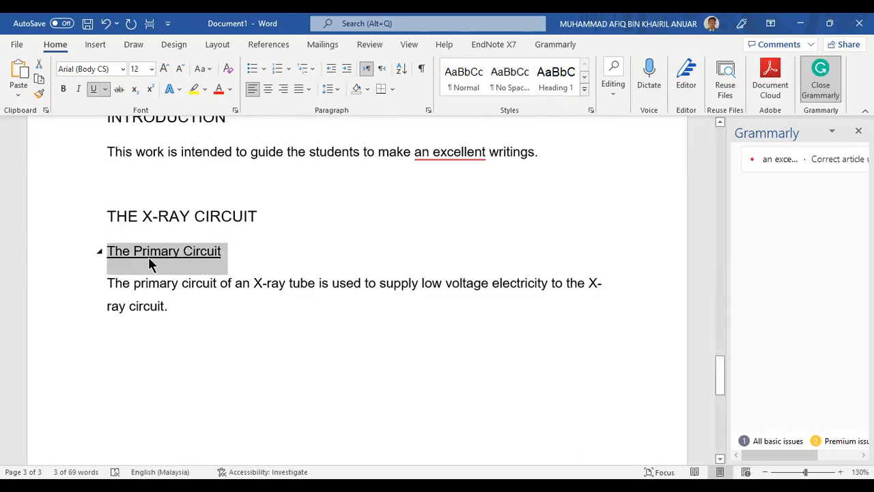
left_click(583, 90)
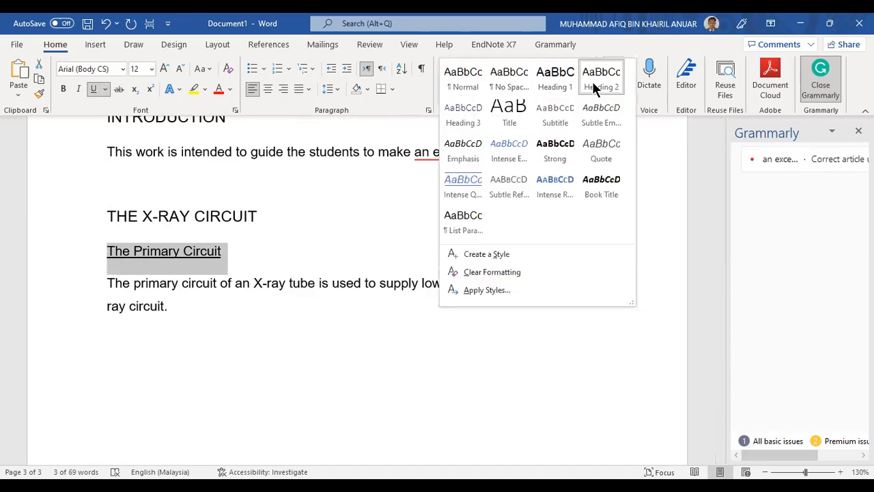
right_click(594, 88)
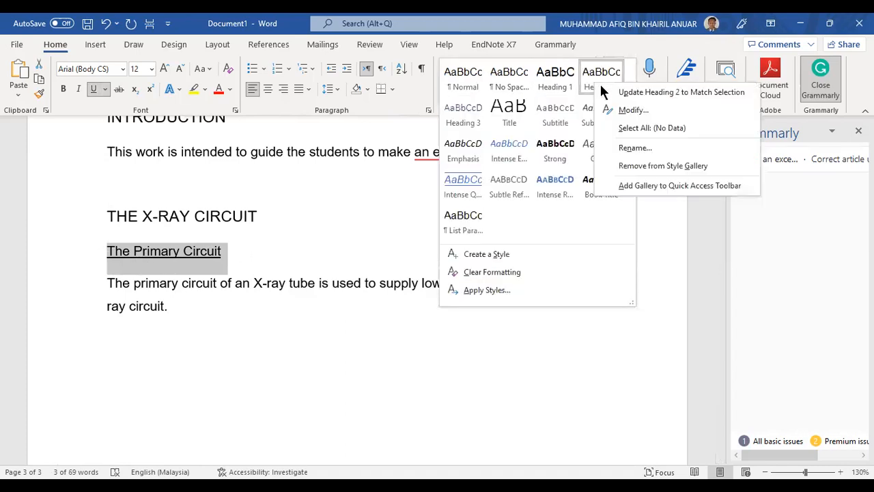
left_click(646, 92)
left_click(197, 273)
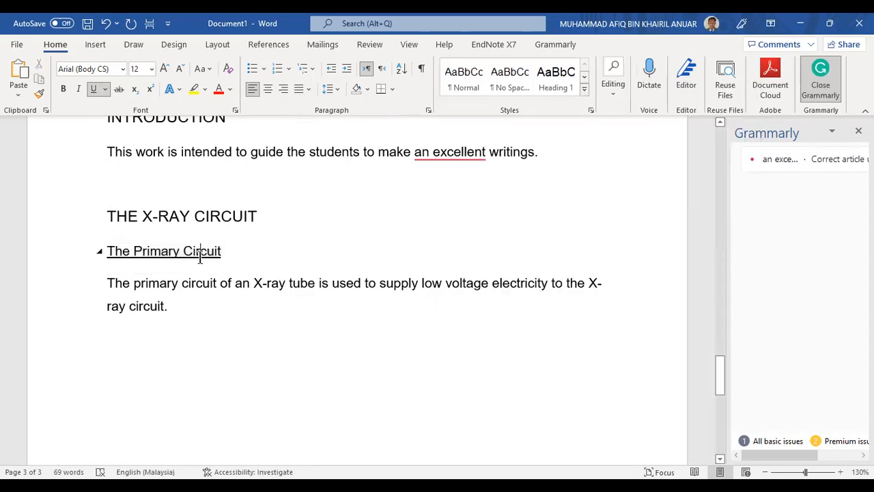
left_click(194, 277)
left_click(197, 253)
left_click(245, 252)
left_click(203, 315)
scroll(205, 294, "down", 2)
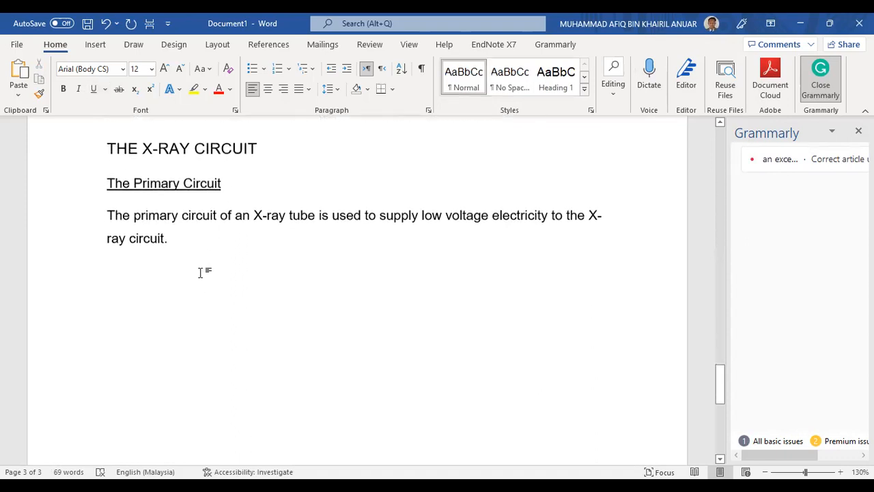
Review the primary circuit paragraph and put the caret just before its final full stop
left_click_drag(198, 235, 98, 207)
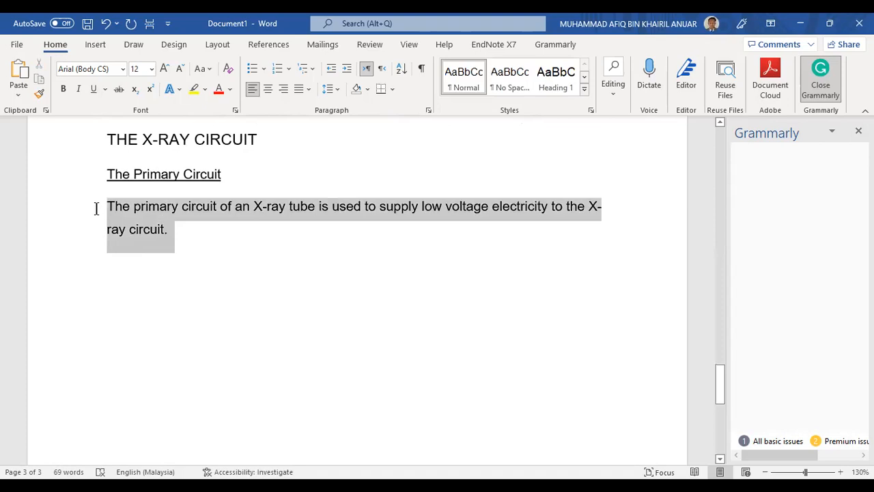
left_click(193, 233)
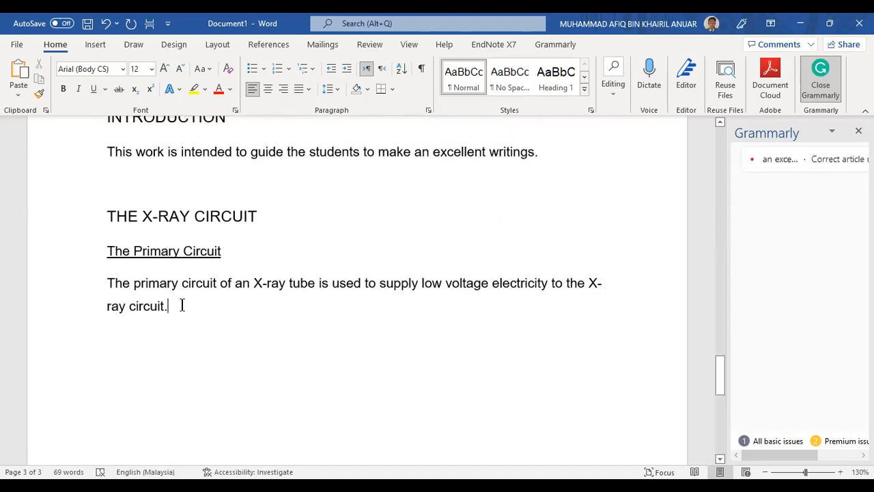
scroll(179, 323, "up", 1)
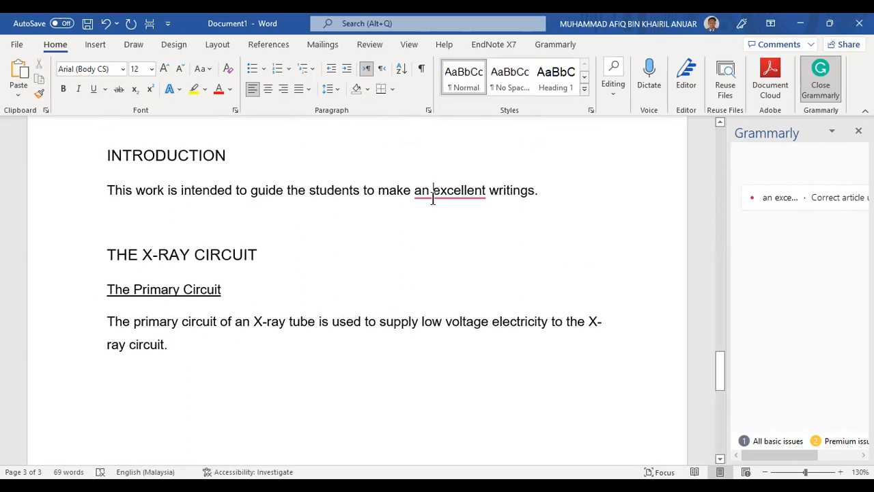
scroll(197, 338, "down", 2)
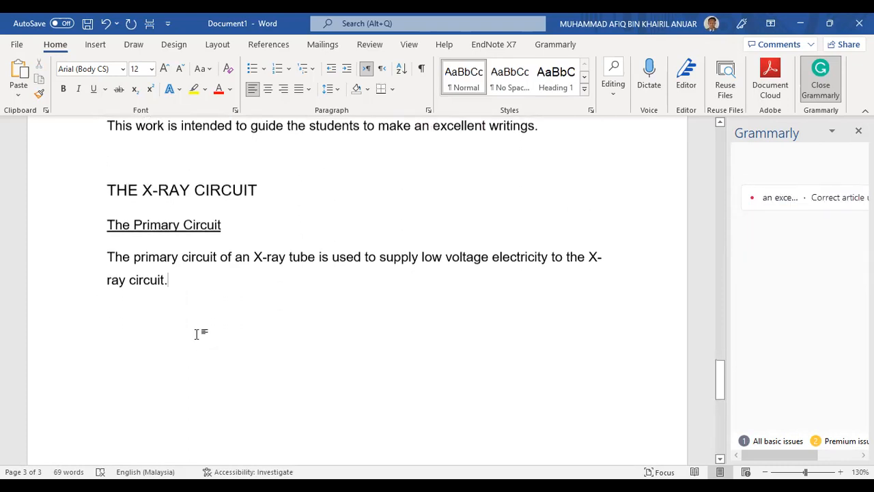
left_click(165, 270)
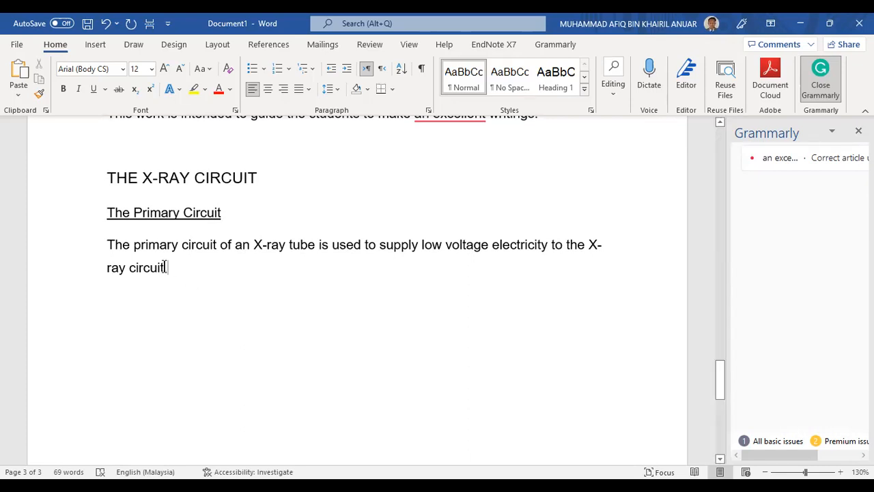
key("Left")
scroll(235, 291, "up", 1)
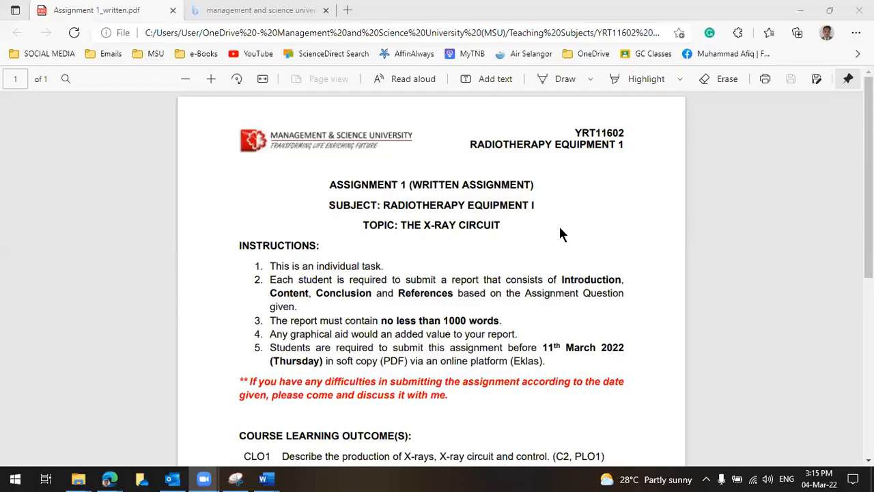
Open Google Scholar by searching 'google sc' from the Bing tab's address bar
mouse_move(109, 479)
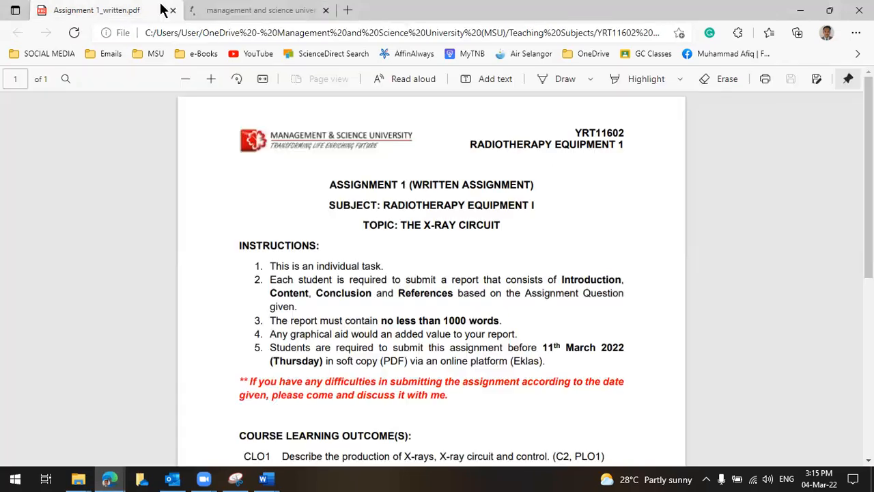
left_click(243, 12)
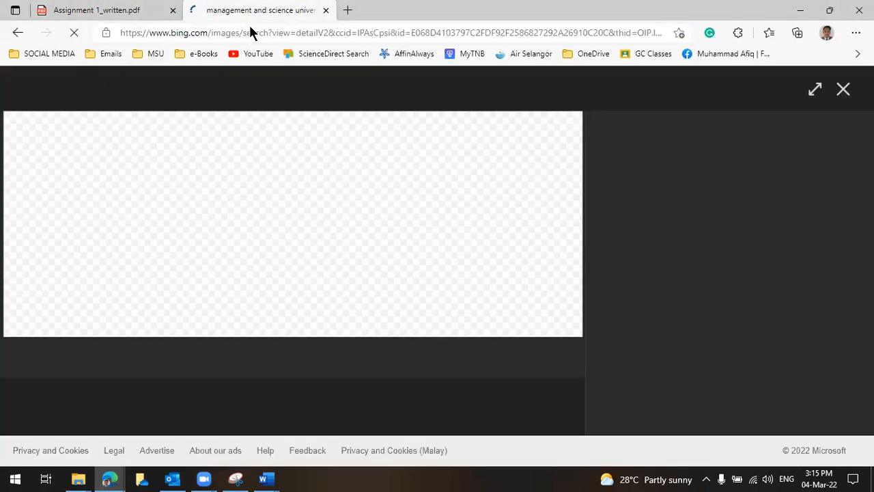
left_click(252, 32)
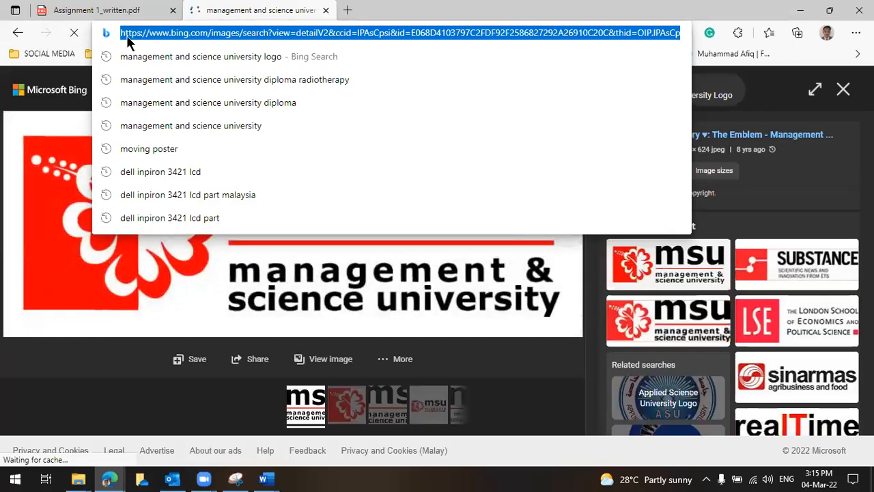
type("google")
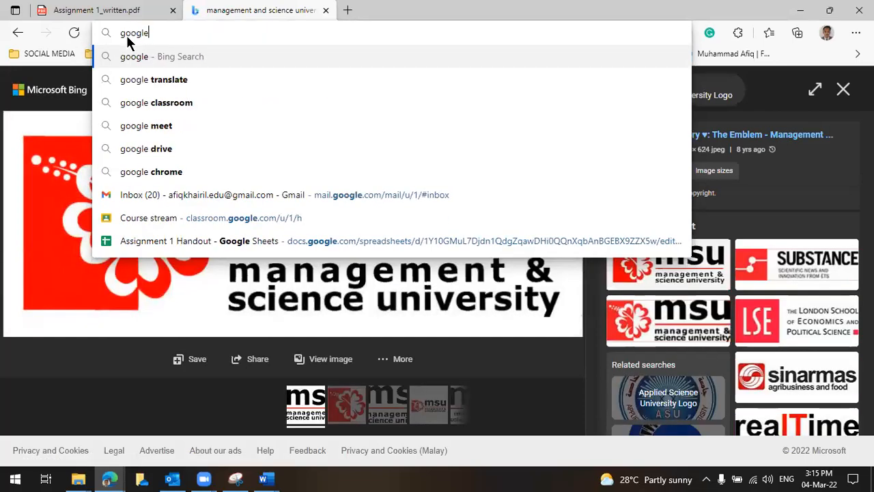
type(" scholar")
key("Return")
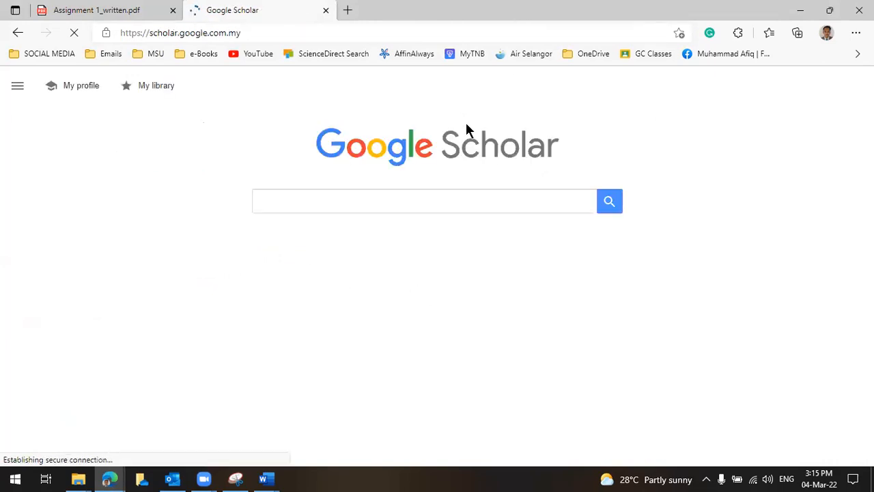
left_click(390, 202)
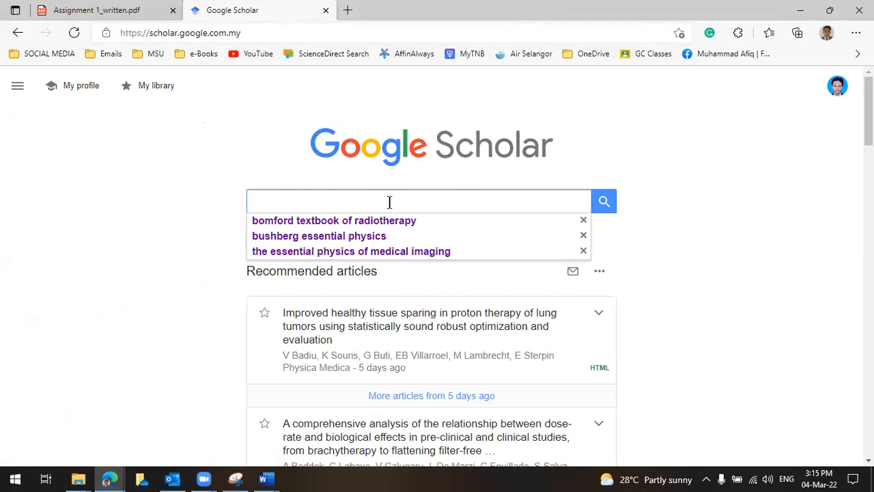
Search Google Scholar for 'the essential physics of medical imaging second edition'
type("the e")
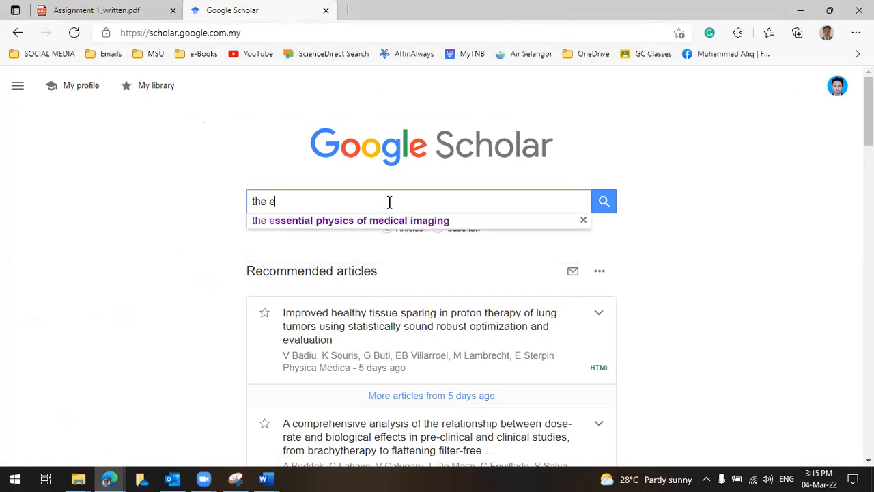
type("ss")
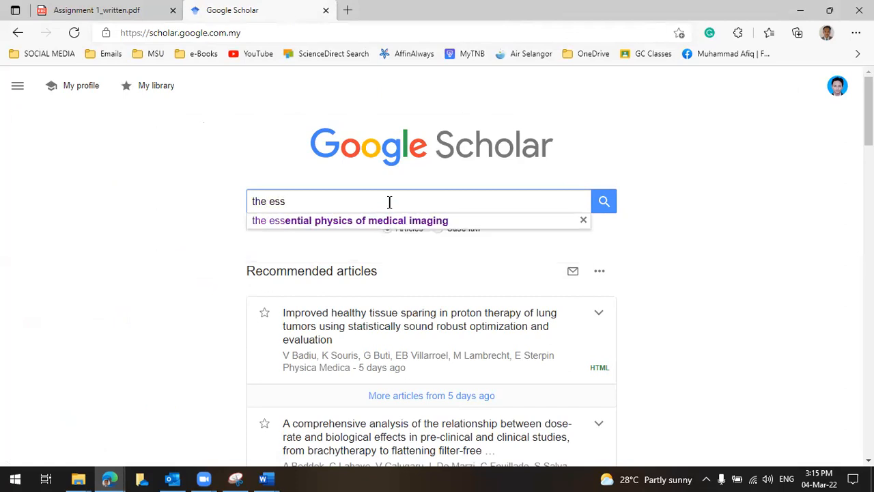
type("ential")
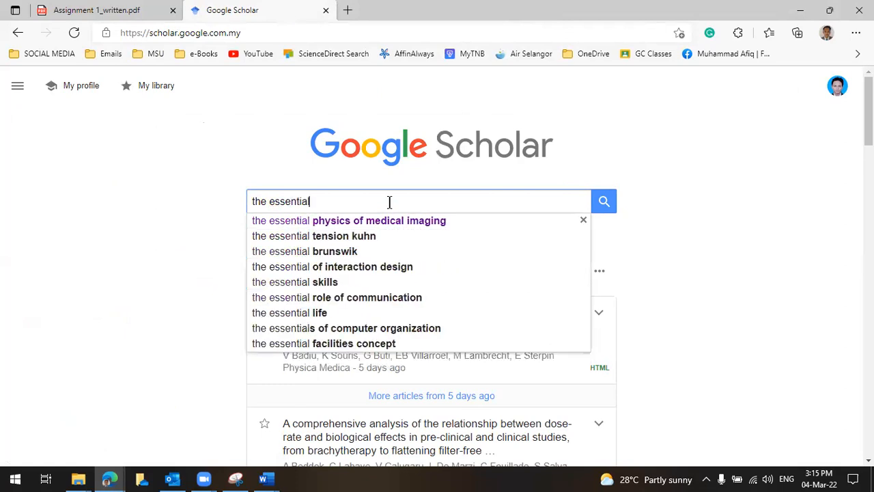
type(" physics op")
key("BackSpace")
type("f medical imaging")
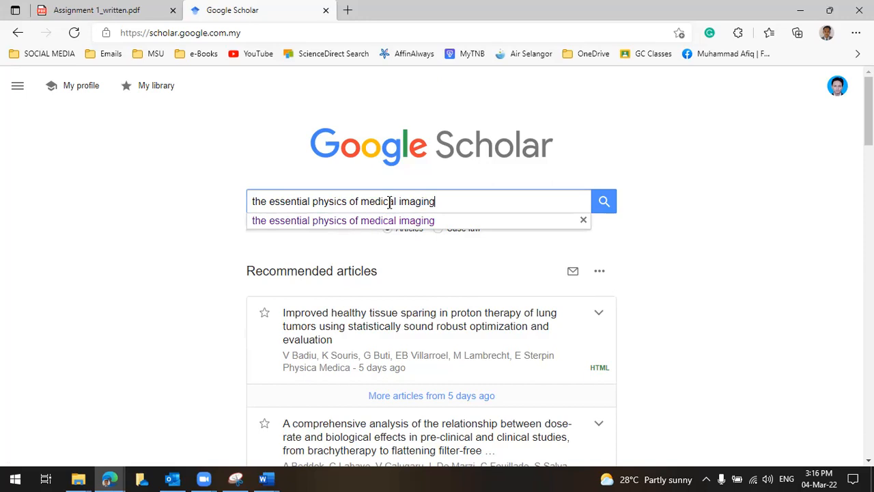
type("sec")
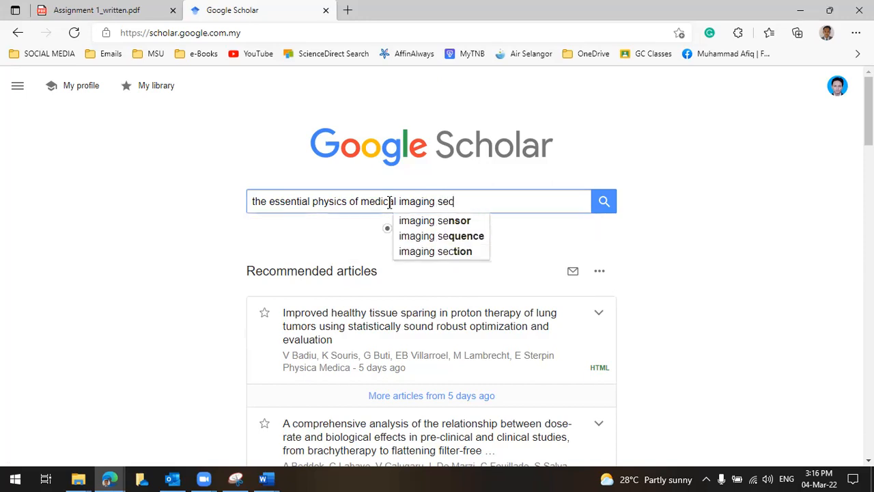
type("ond ed")
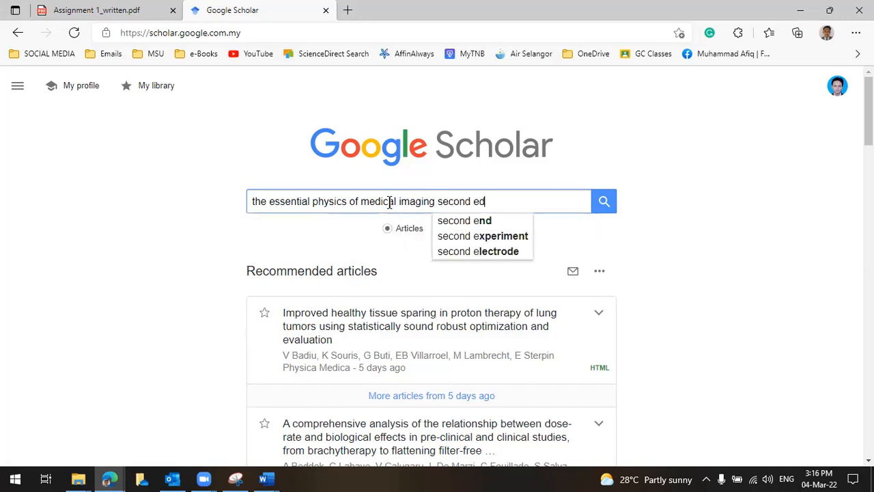
type("ition")
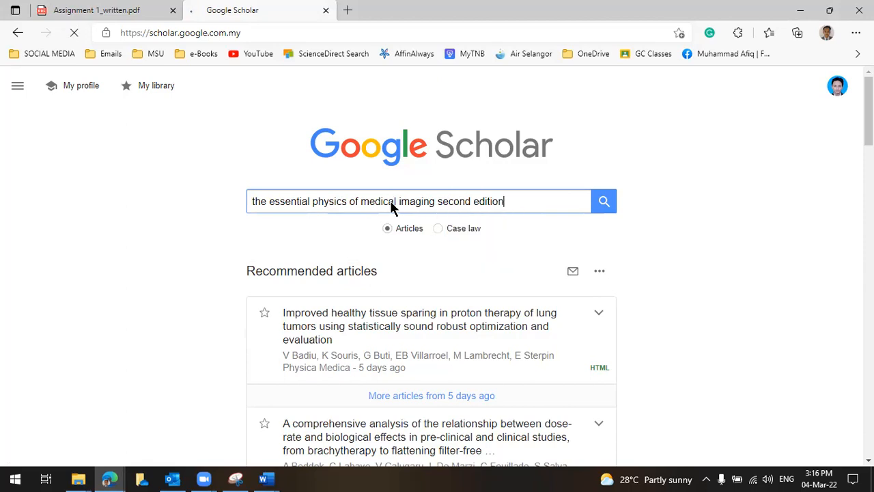
key("Return")
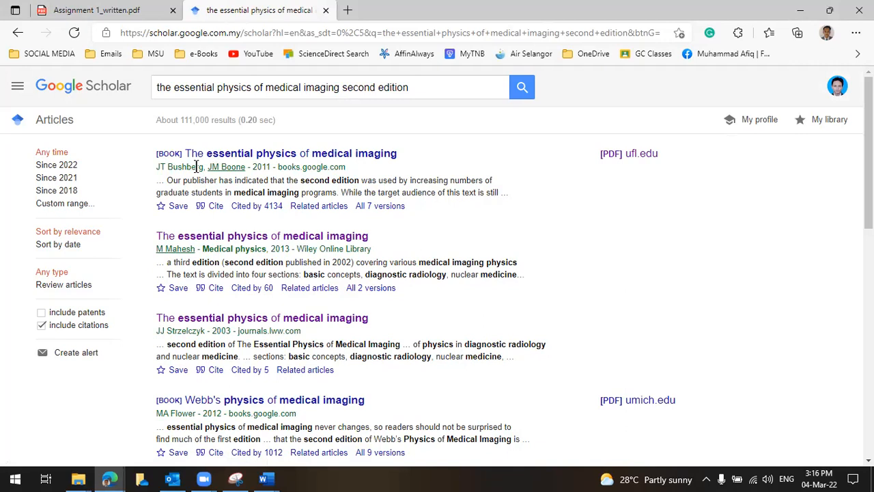
Copy the APA citation for The essential physics of medical imaging (2011) from Scholar's Cite window
left_click(215, 206)
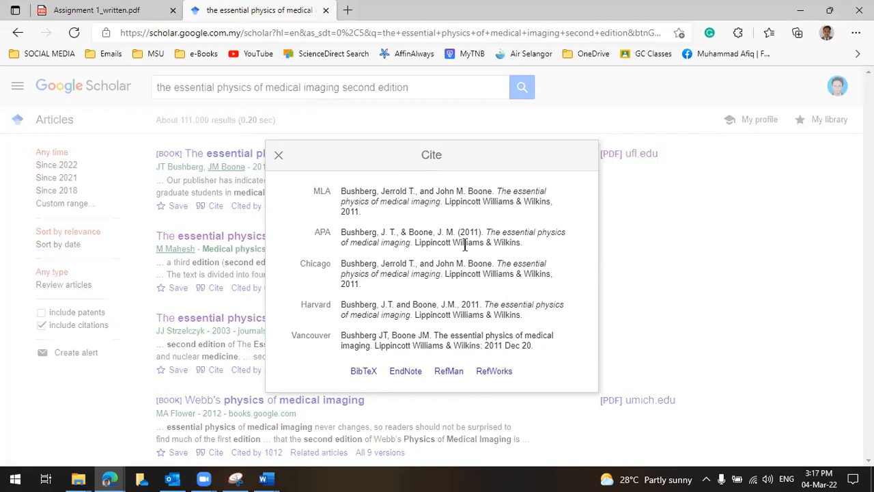
left_click(341, 233)
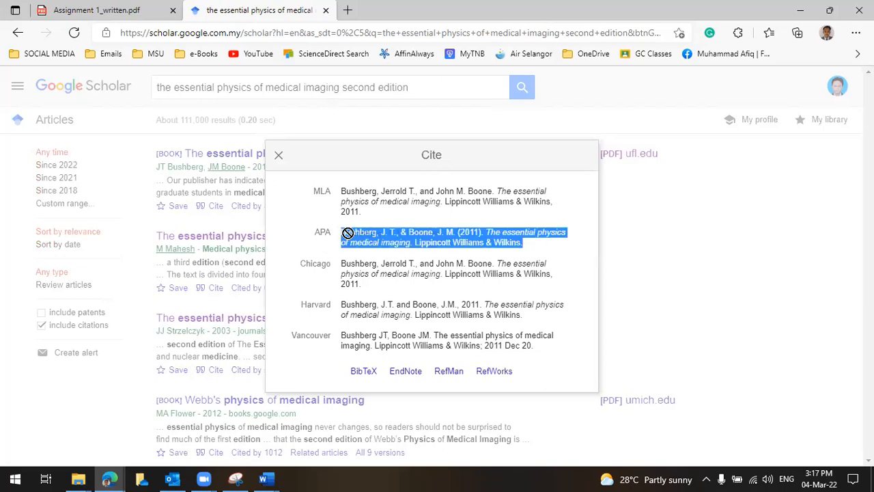
right_click(431, 237)
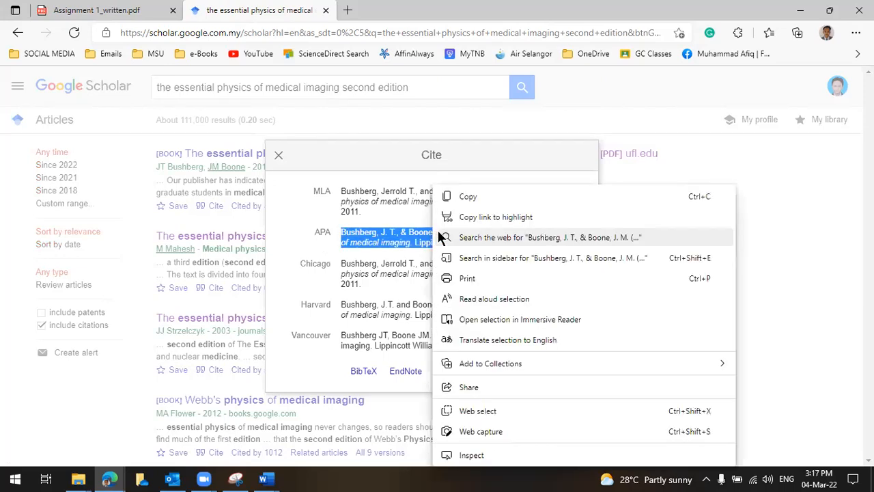
left_click(466, 197)
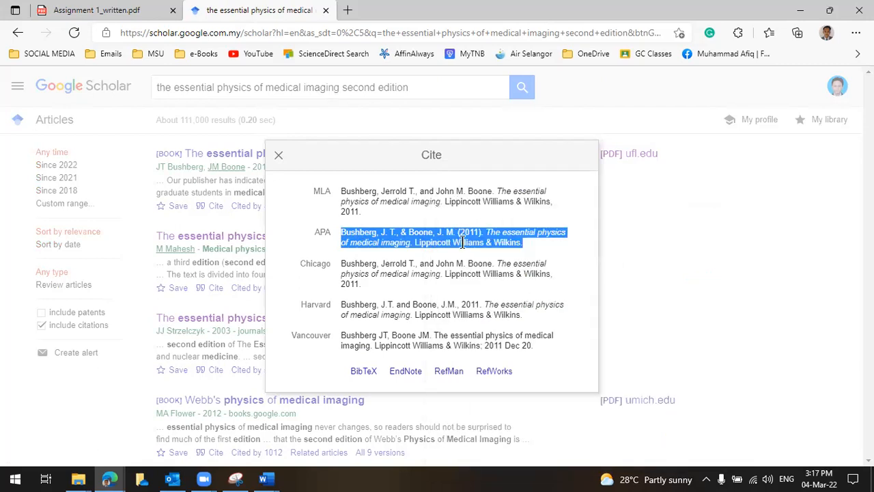
left_click(264, 478)
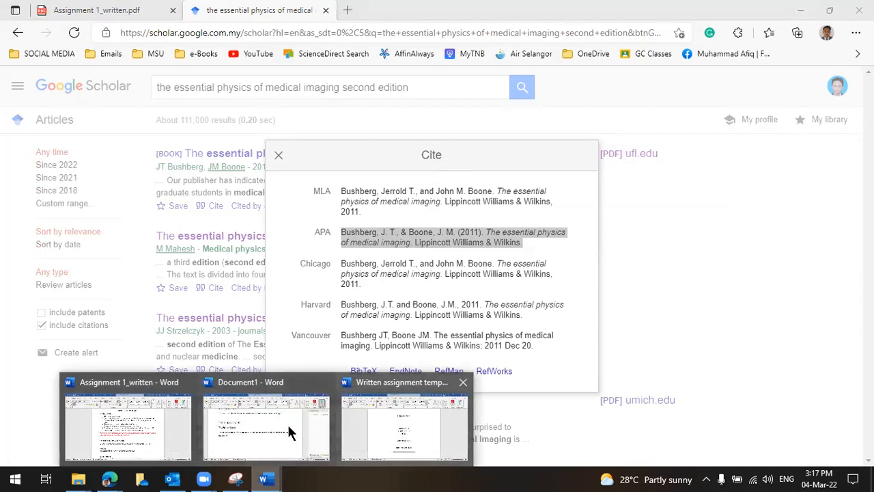
Switch back to the Document1 draft in Word
left_click(381, 427)
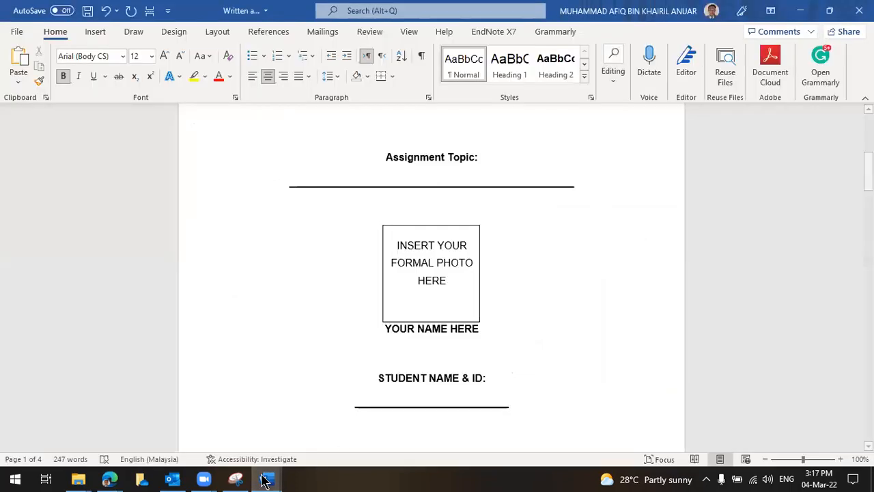
mouse_move(266, 478)
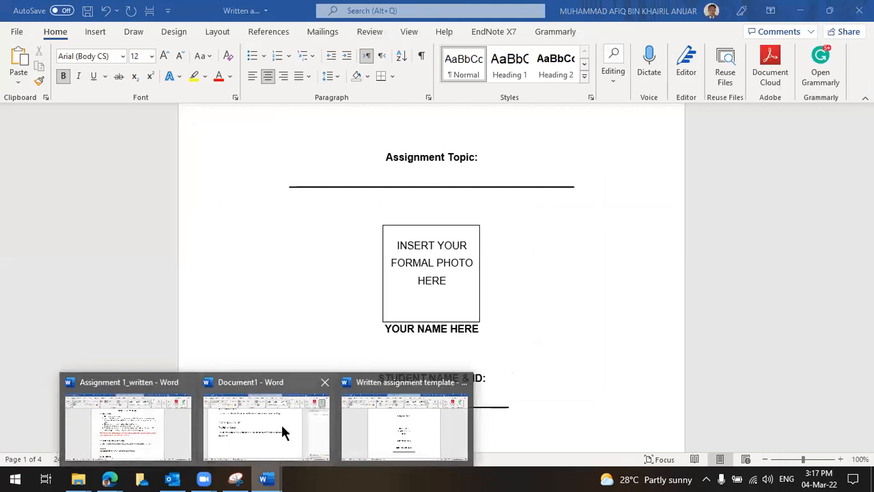
left_click(280, 429)
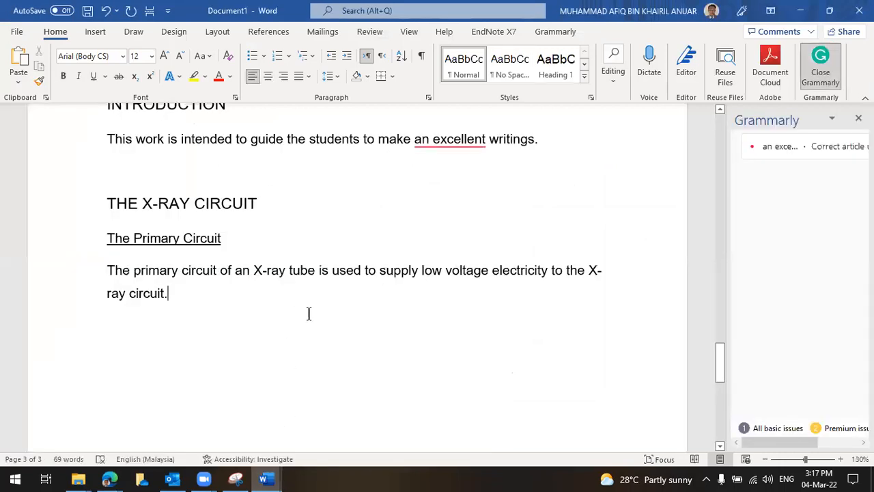
scroll(311, 331, "down", 2)
scroll(312, 335, "up", 3)
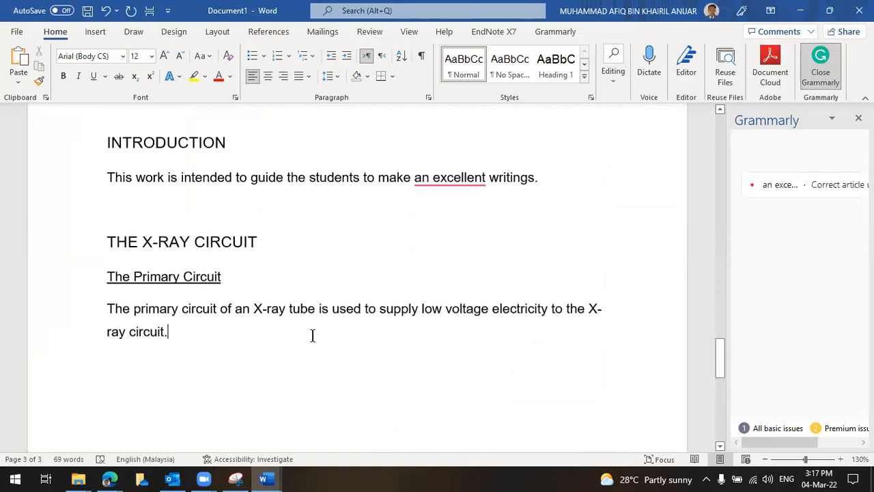
scroll(190, 278, "down", 2)
scroll(189, 278, "down", 1)
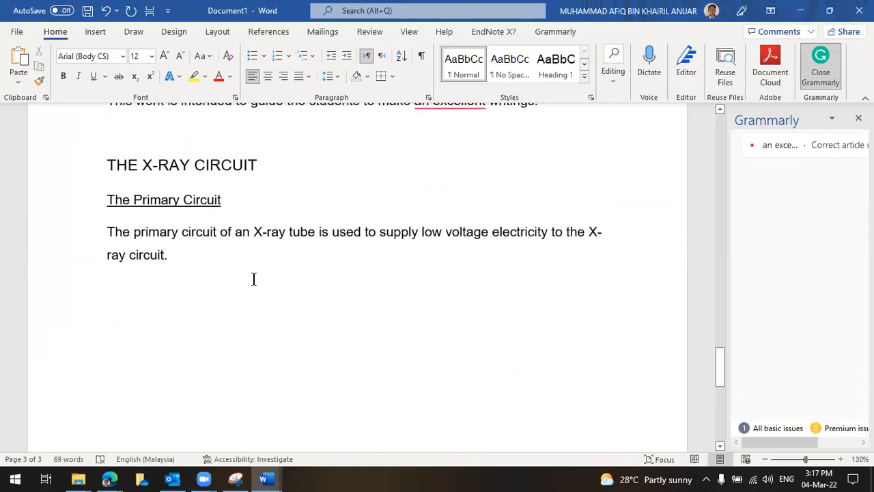
Add the in-text citation '(1)' to the primary circuit sentence and start a new line below
type("(")
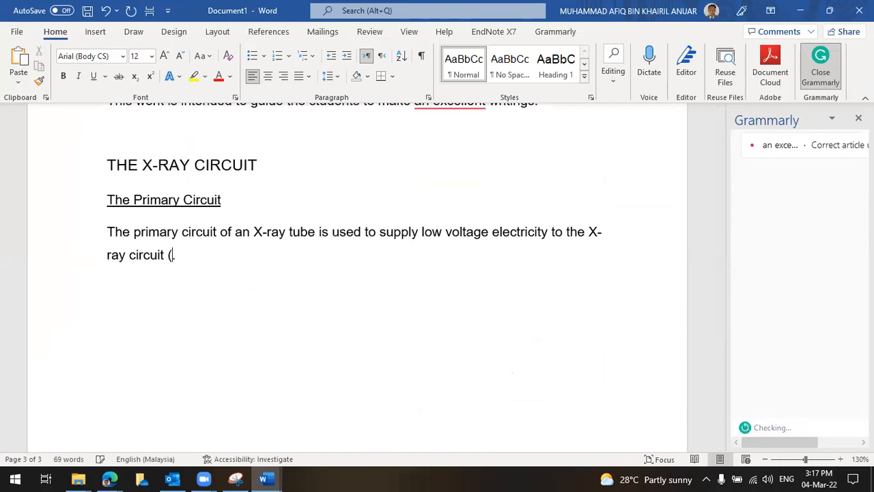
type("1)")
scroll(239, 280, "down", 2)
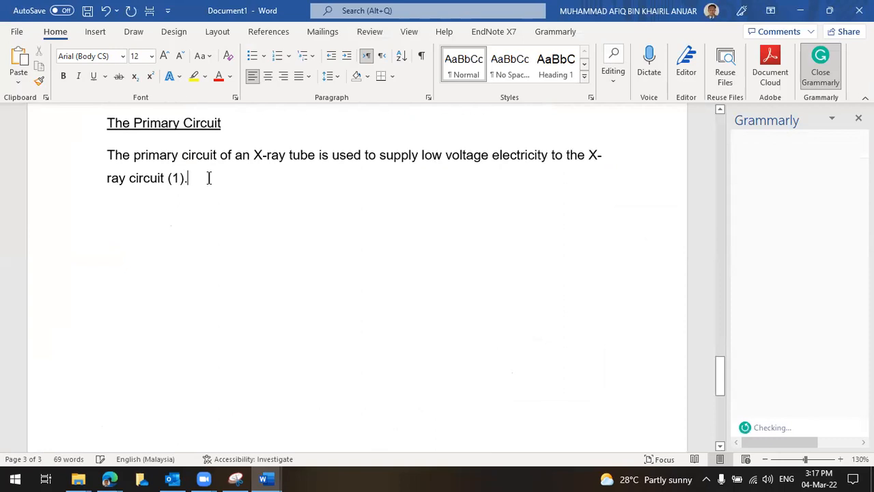
scroll(219, 181, "down", 1)
scroll(223, 191, "up", 2)
scroll(222, 181, "down", 1)
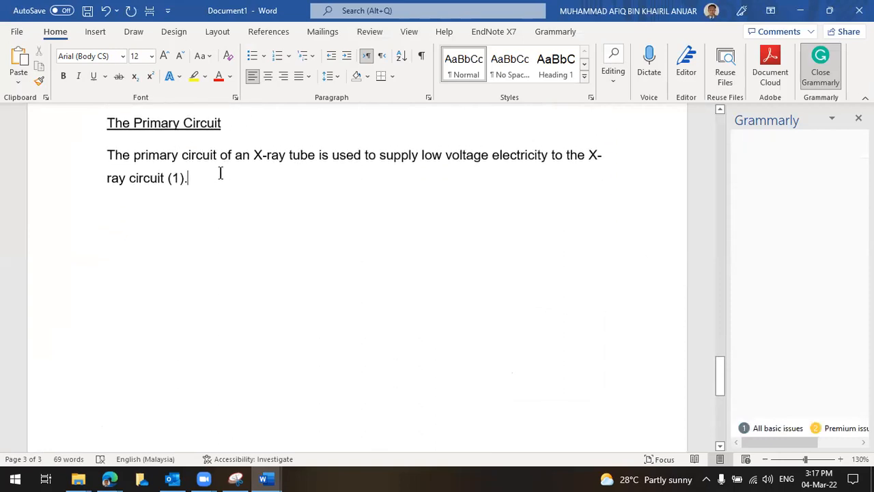
key("Return")
key("Return")
key("Return")
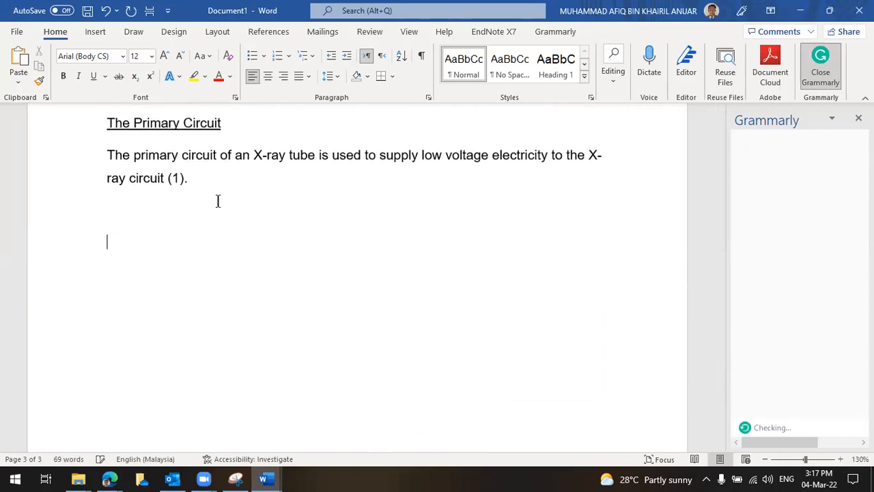
scroll(202, 215, "down", 3)
scroll(179, 229, "up", 3)
left_click(138, 231)
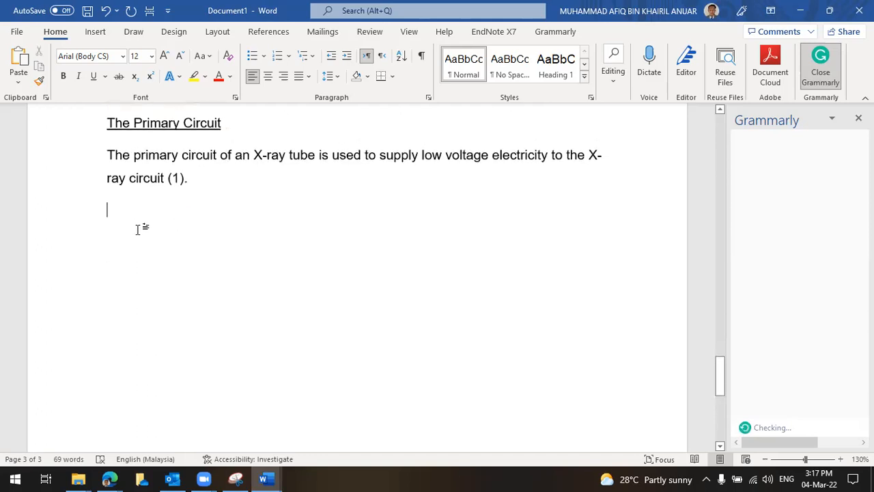
left_click(127, 273)
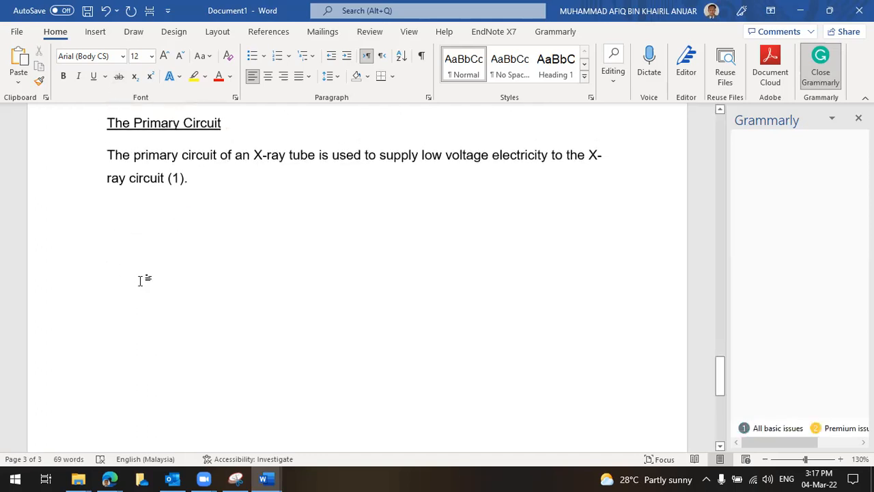
Type REFERENCES below the Primary Circuit paragraph, style it Heading 1, and add an empty Normal line beneath
scroll(133, 280, "down", 5)
scroll(126, 227, "up", 3)
scroll(126, 228, "up", 1)
scroll(127, 271, "up", 3)
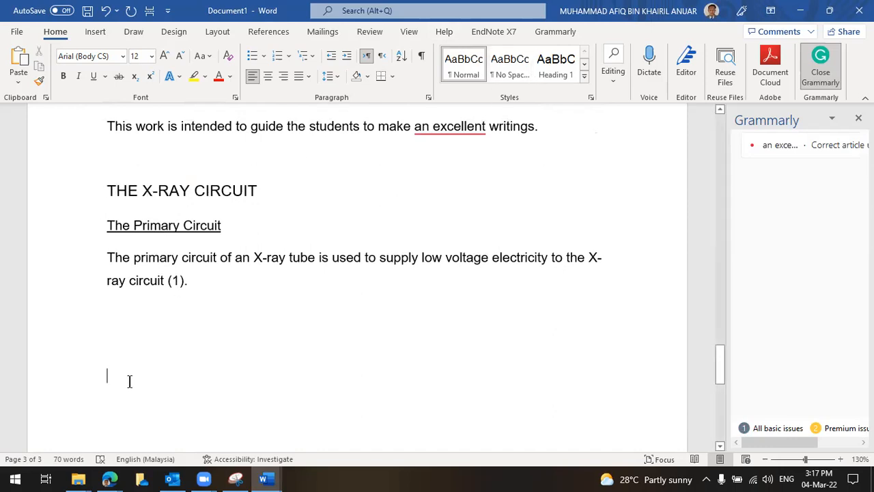
type("REF")
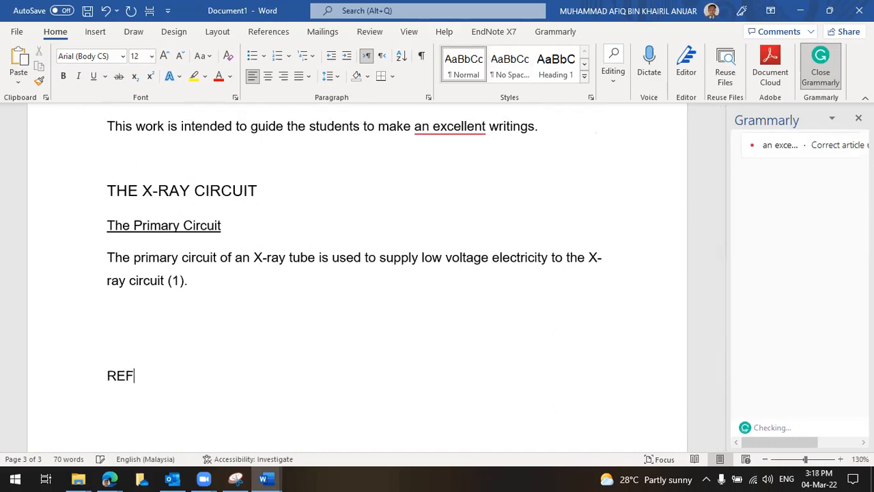
type("ERENCES")
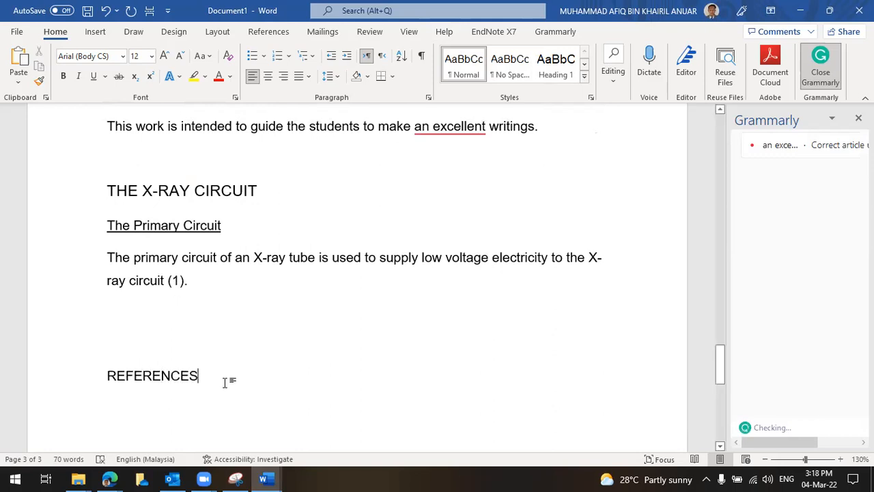
left_click_drag(228, 380, 105, 380)
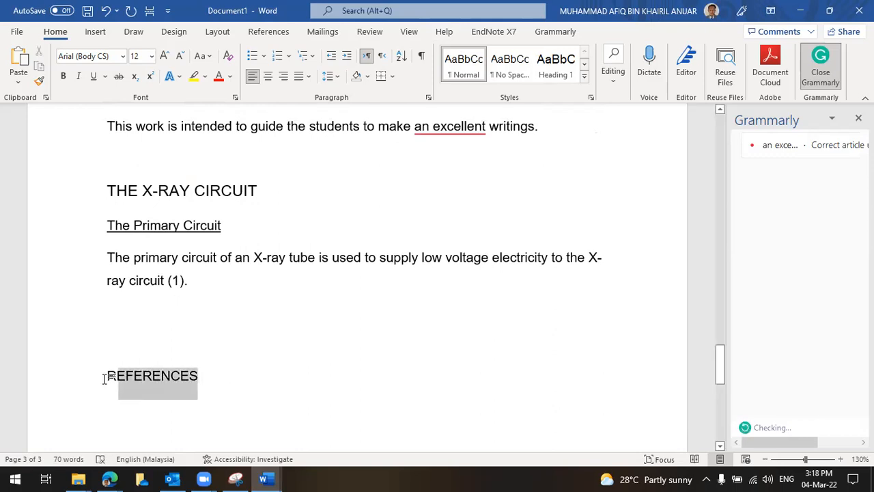
left_click(557, 74)
left_click(218, 388)
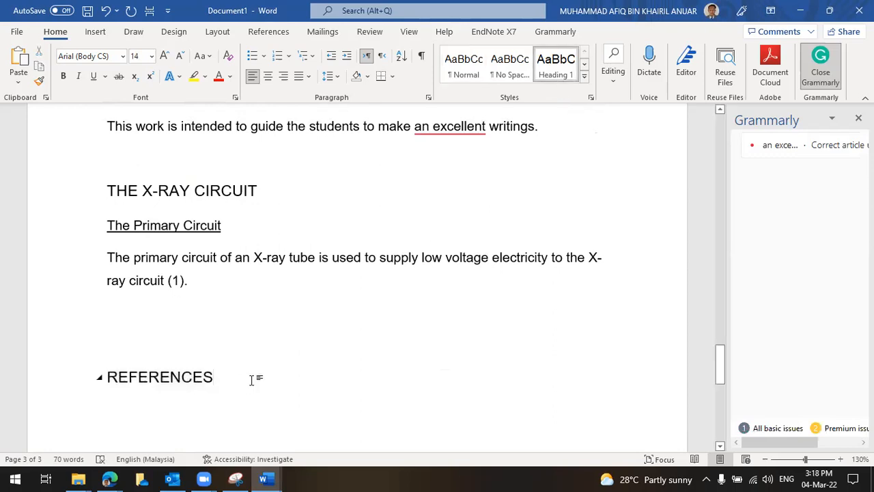
key("Return")
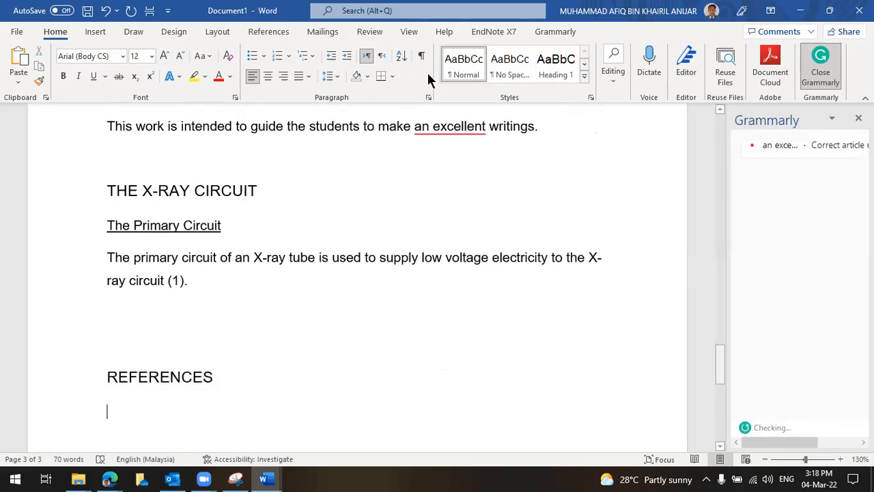
scroll(121, 359, "down", 2)
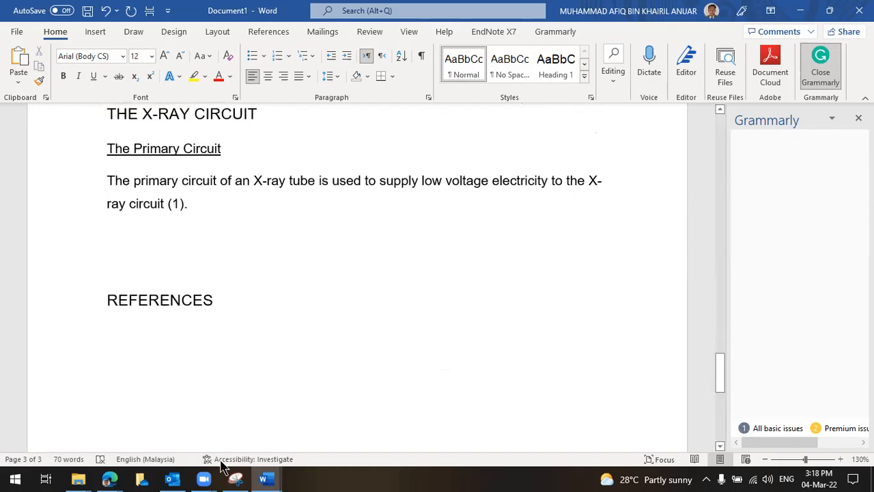
Paste the 2011 medical imaging physics reference as plain text under REFERENCES
right_click(110, 335)
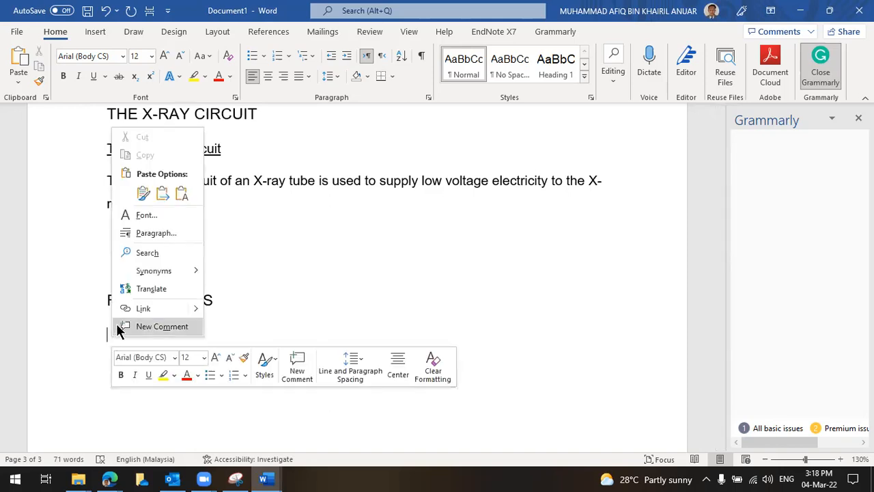
left_click(183, 196)
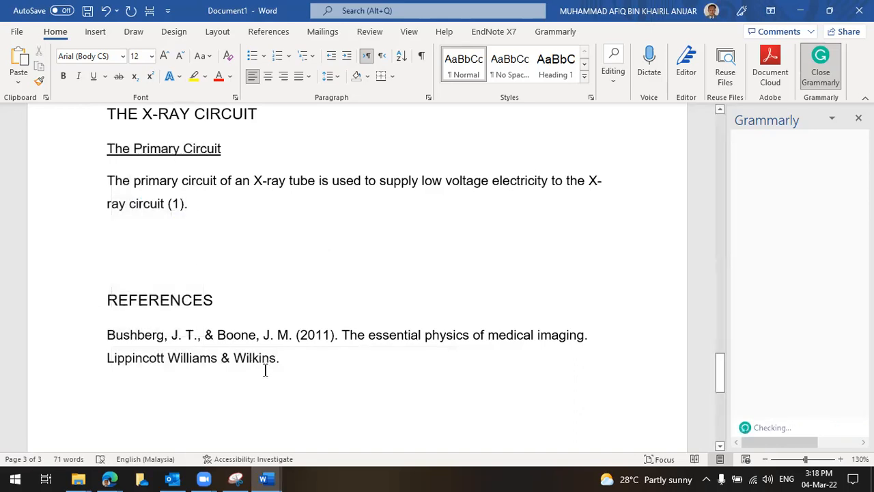
scroll(328, 349, "down", 2)
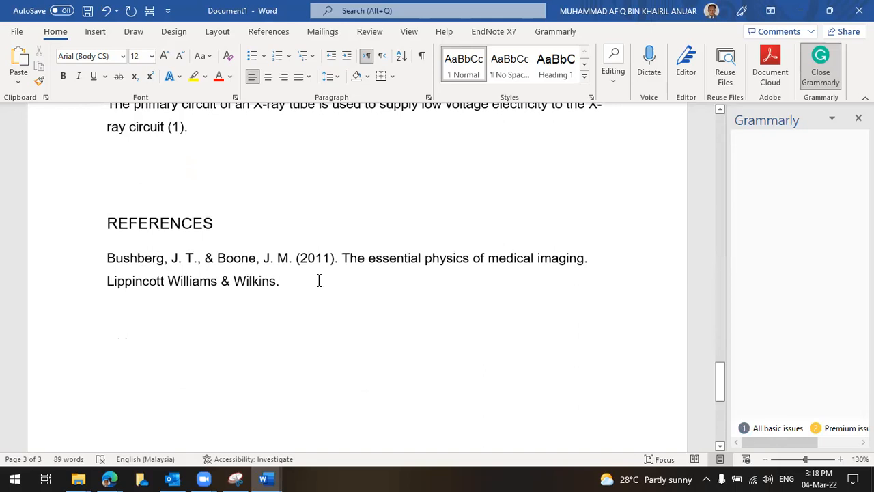
left_click_drag(319, 280, 109, 262)
scroll(307, 308, "up", 2)
Format the pasted reference as numbered list item 1
left_click(307, 319)
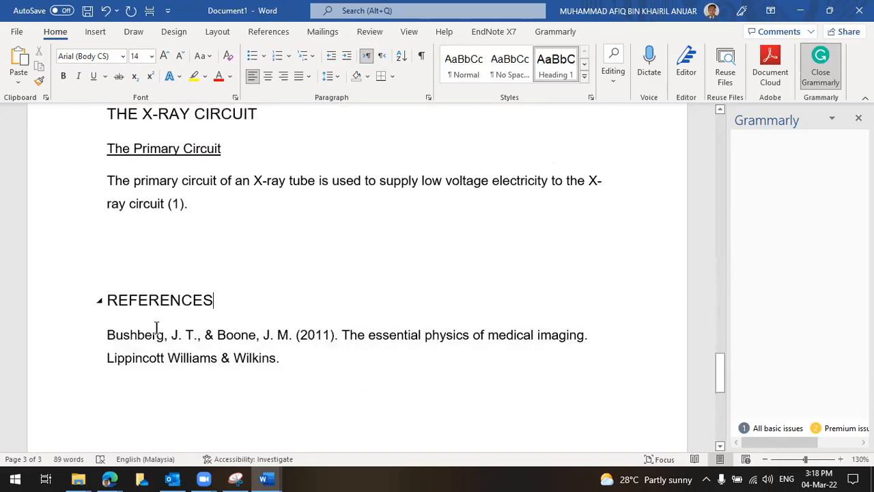
left_click_drag(295, 358, 103, 334)
left_click(104, 333)
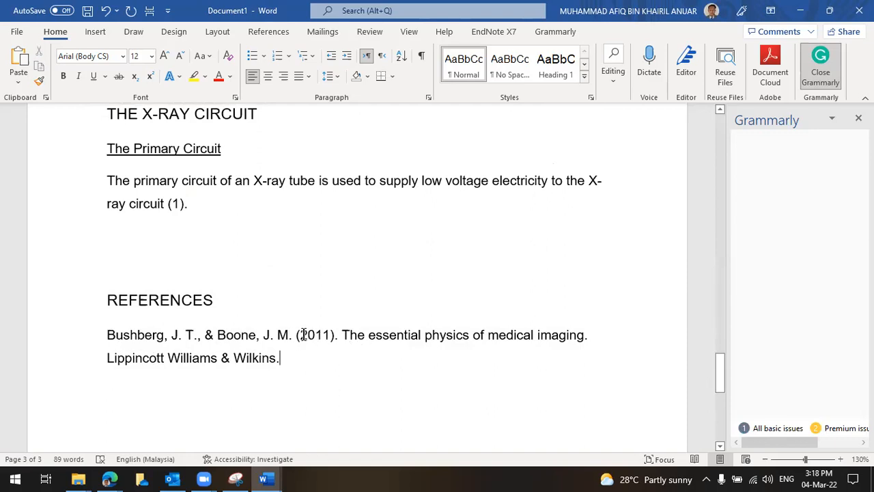
left_click_drag(127, 340, 157, 339)
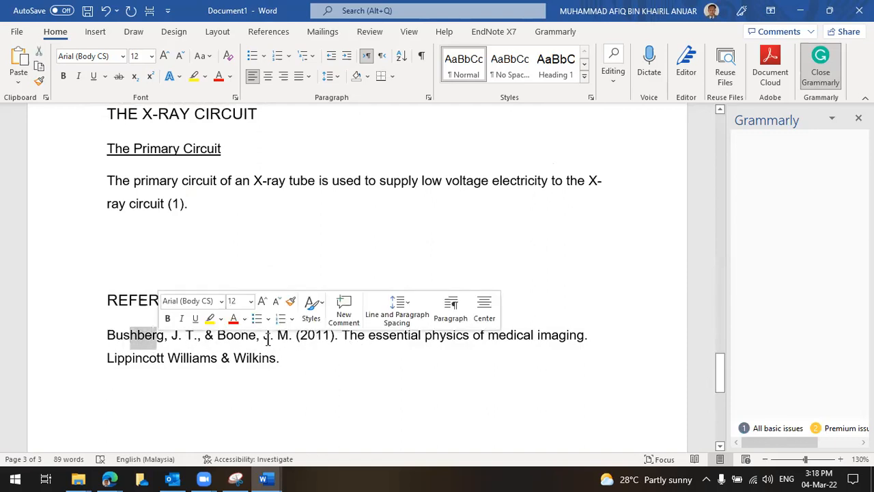
left_click_drag(299, 340, 329, 340)
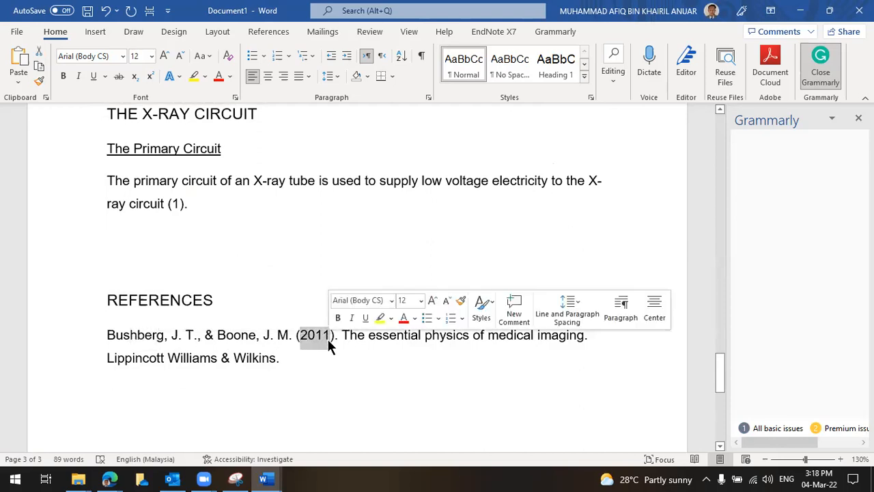
left_click(108, 337)
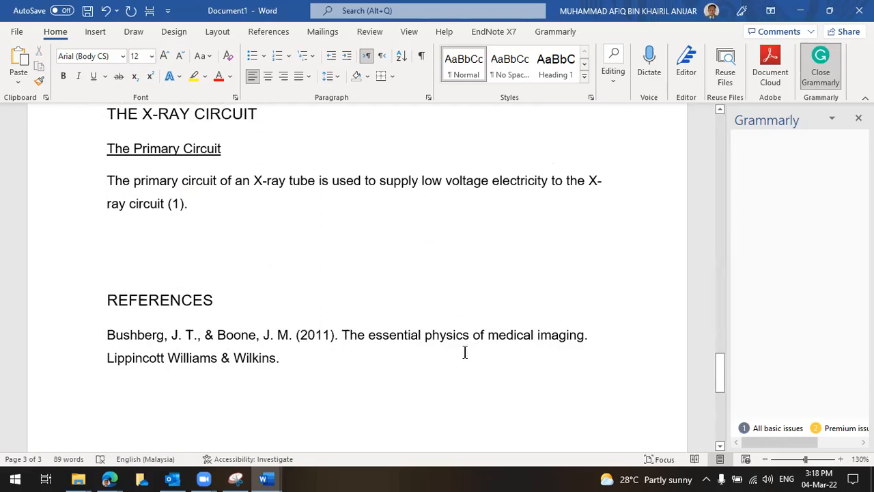
scroll(135, 319, "down", 1)
scroll(263, 279, "up", 2)
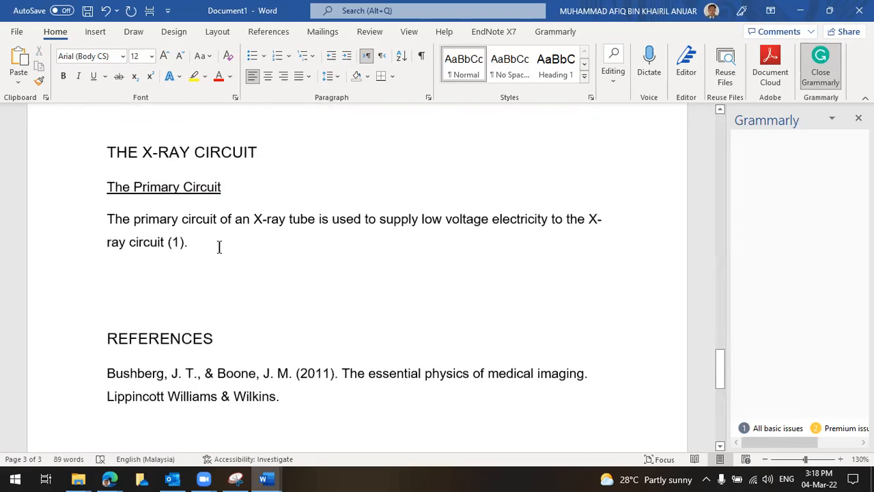
double_click(175, 244)
left_click(103, 373)
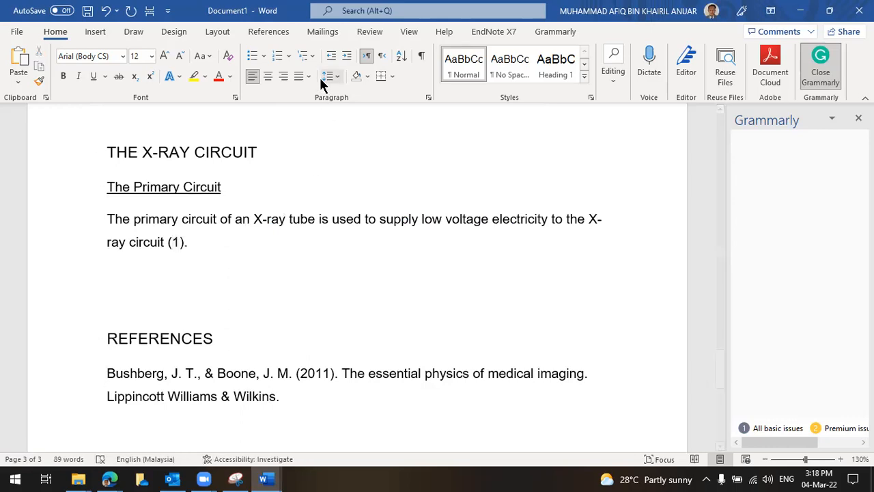
left_click(279, 55)
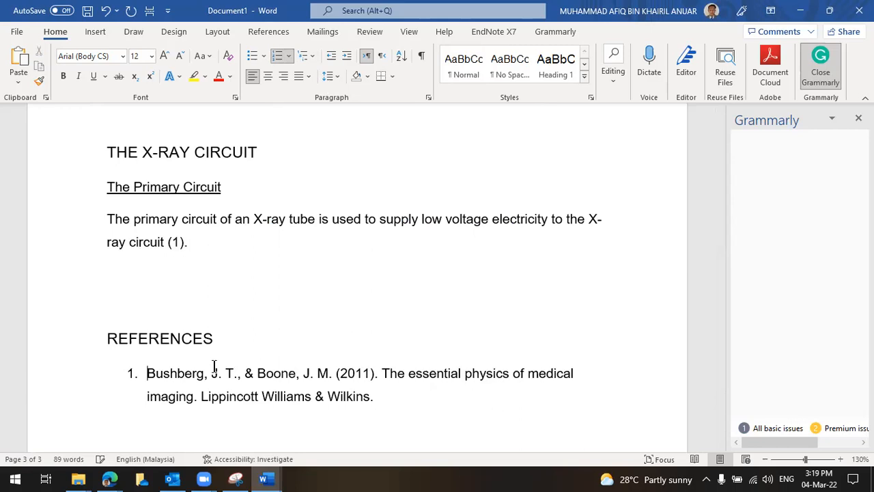
Remove the trailing space after the (1) citation in the Primary Circuit paragraph
scroll(194, 376, "down", 1)
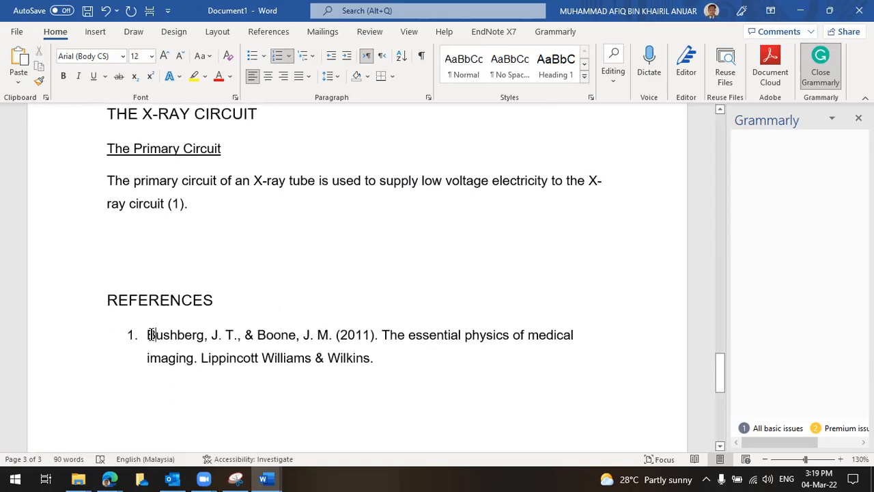
left_click(383, 355)
left_click(272, 208)
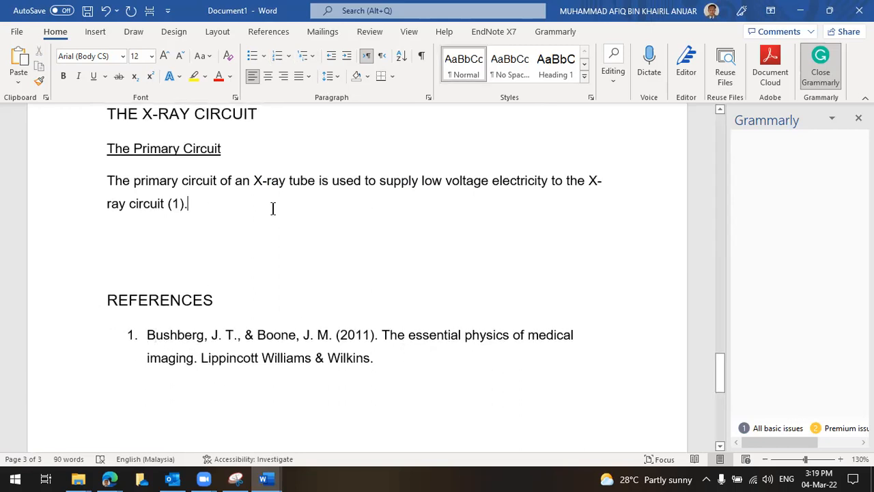
scroll(268, 257, "up", 1)
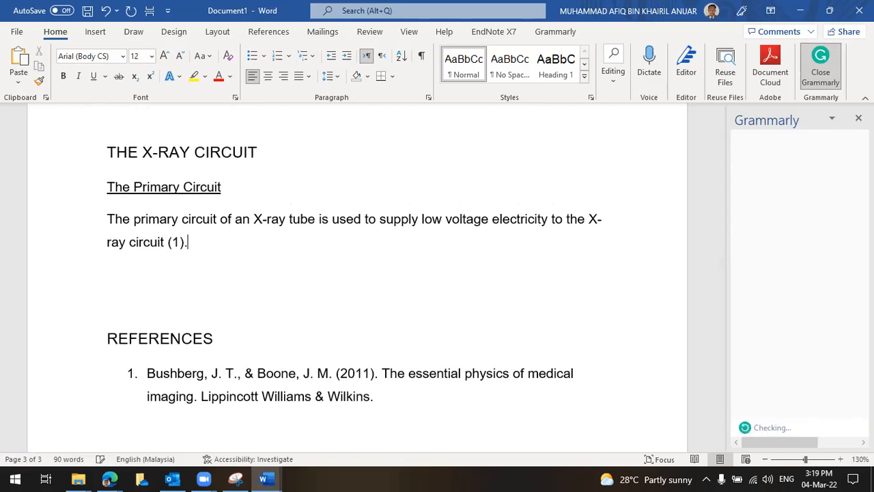
key("BackSpace")
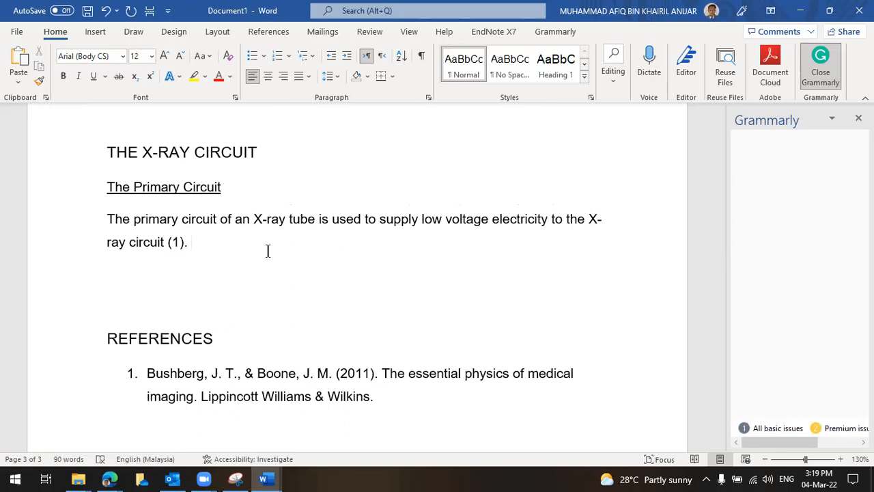
Type 'This circuit consists of an autotransformer and kV selector.' after the first sentence
type("The prim")
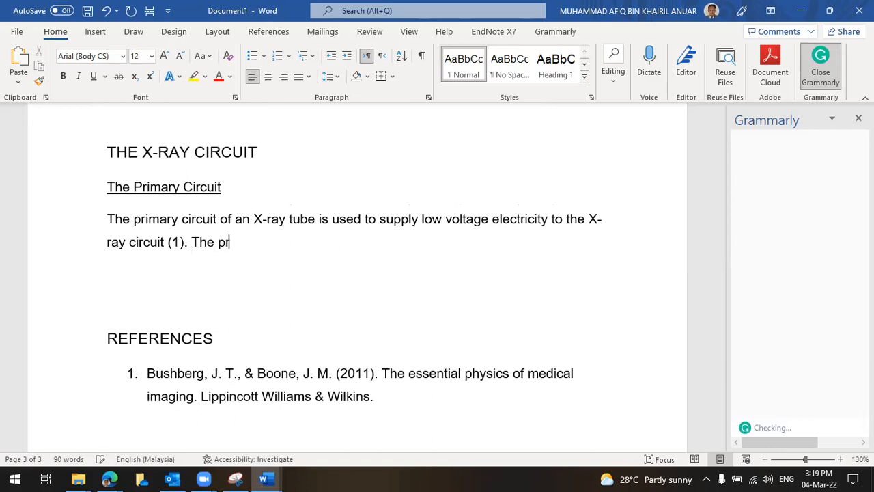
key("BackSpace")
key("BackSpace")
key("BackSpace")
key("BackSpace")
type("priman")
key("BackSpace")
type("ryc")
key("BackSpace")
key("BackSpace")
key("BackSpace")
key("BackSpace")
key("BackSpace")
key("BackSpace")
key("BackSpace")
key("BackSpace")
key("BackSpace")
key("BackSpace")
type("is circuit co")
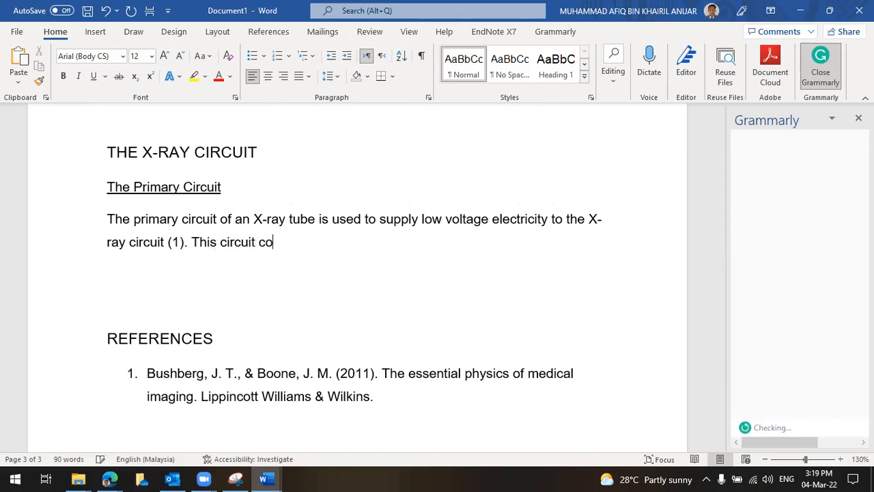
type("nsists of an au")
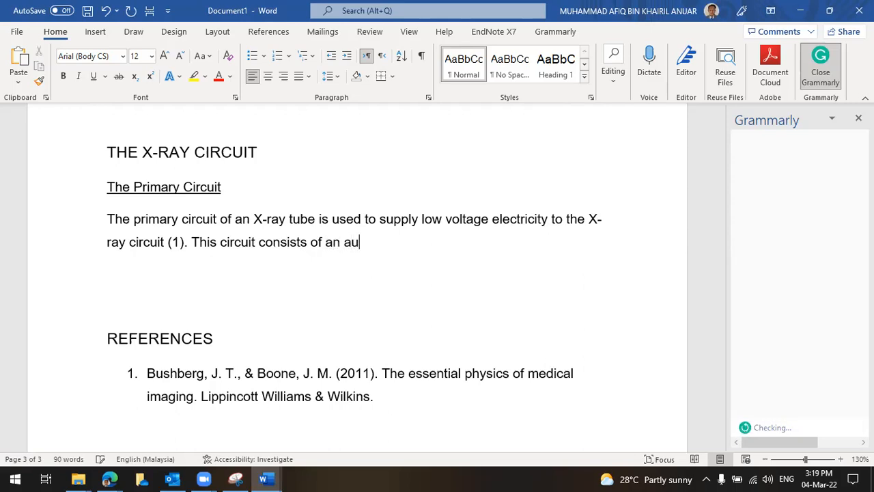
type("totransform")
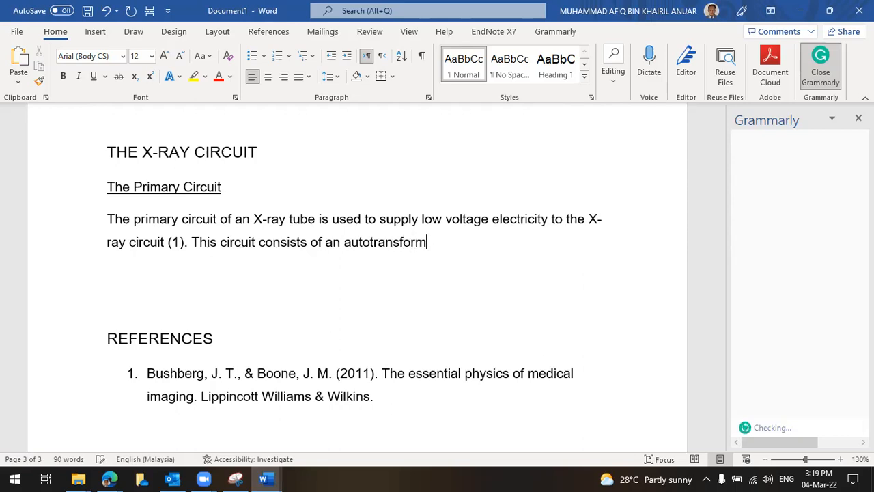
type("er and")
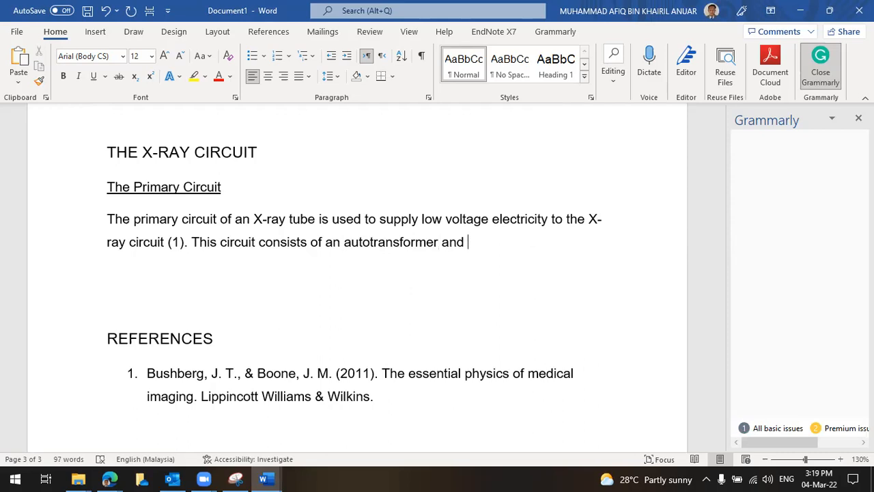
type("kV selecte")
key("BackSpace")
type("ors")
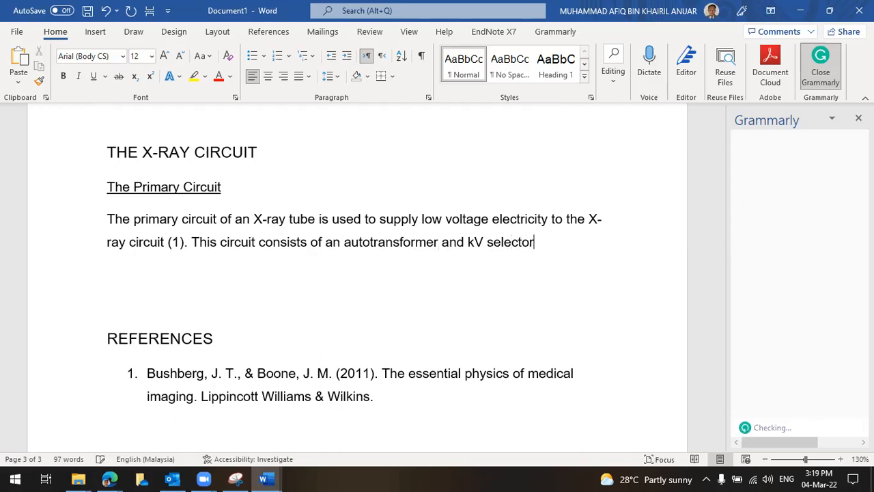
key("BackSpace")
type(".")
Insert the missing article so the sentence reads 'a kV selector'
key("Left")
key("Left")
key("Left")
key("Left")
key("Left")
key("Left")
key("Left")
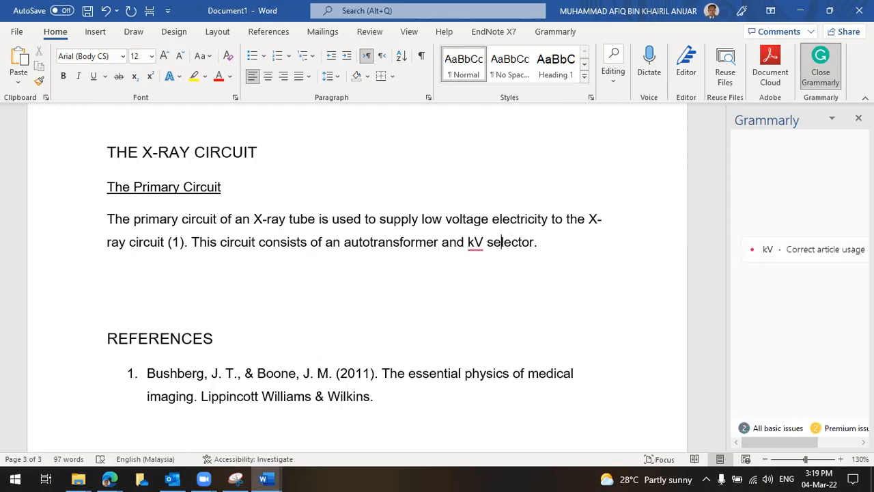
key("Left")
key("Left")
key("Left")
key("Left")
key("Left")
type("a")
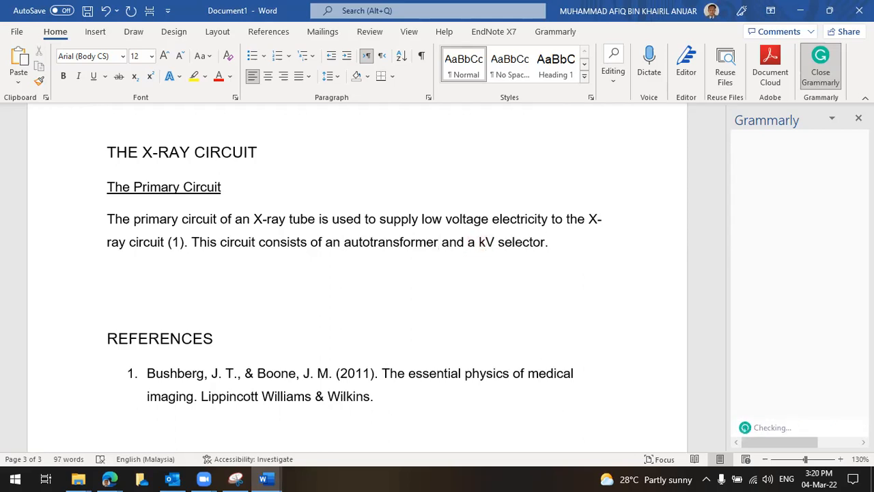
key("End")
key("Left")
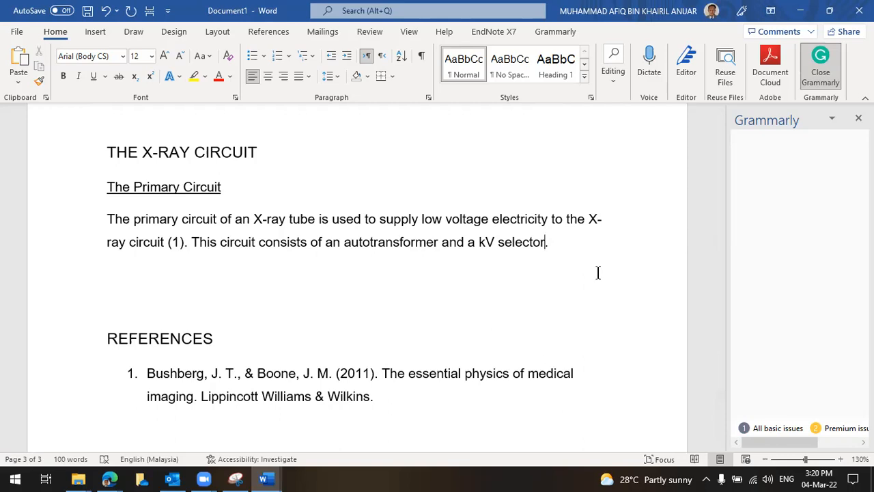
Search Google Scholar for 'fundamentals of diagnostic radiology brant and helms'
mouse_move(109, 478)
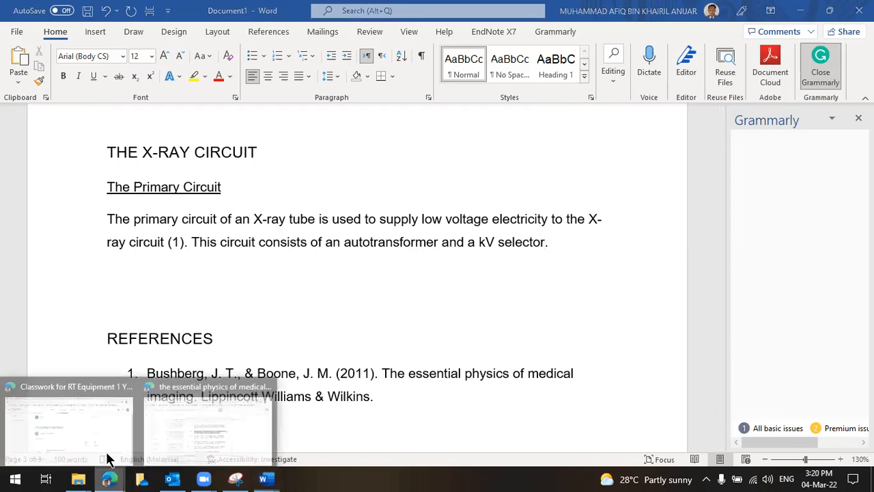
left_click(201, 410)
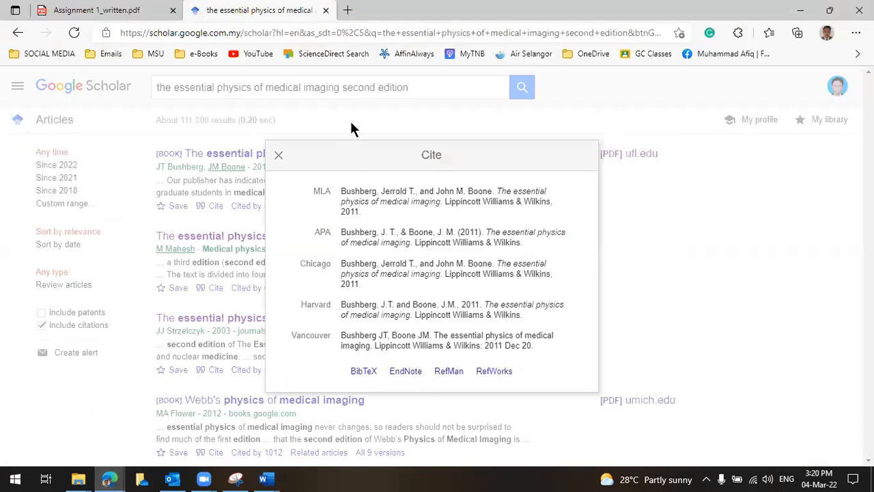
left_click(350, 118)
left_click_drag(446, 87, 9, 91)
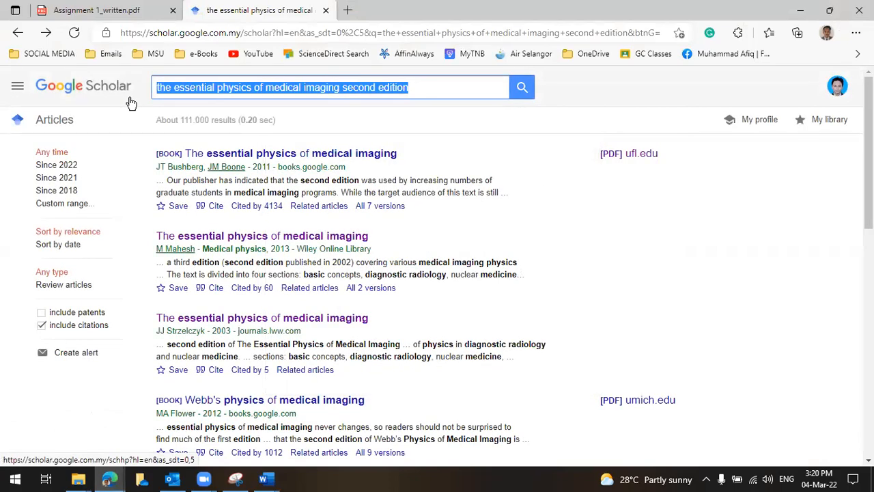
type("fundamental")
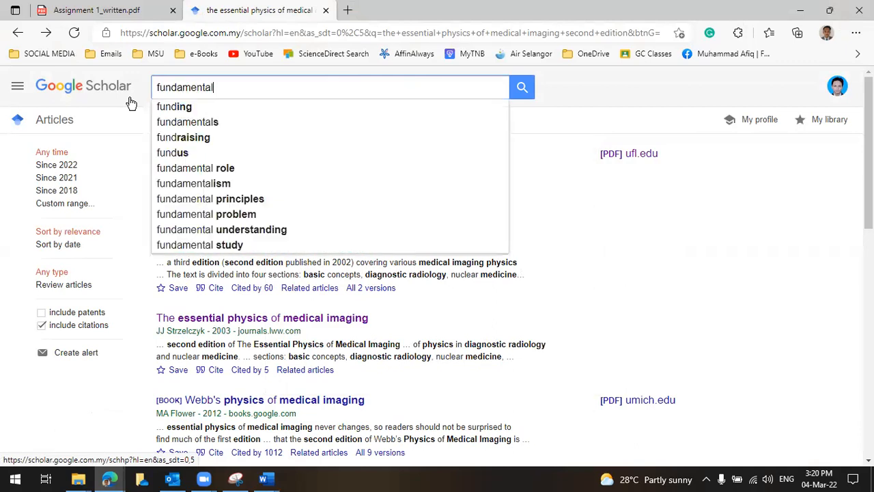
type("s of diagnos")
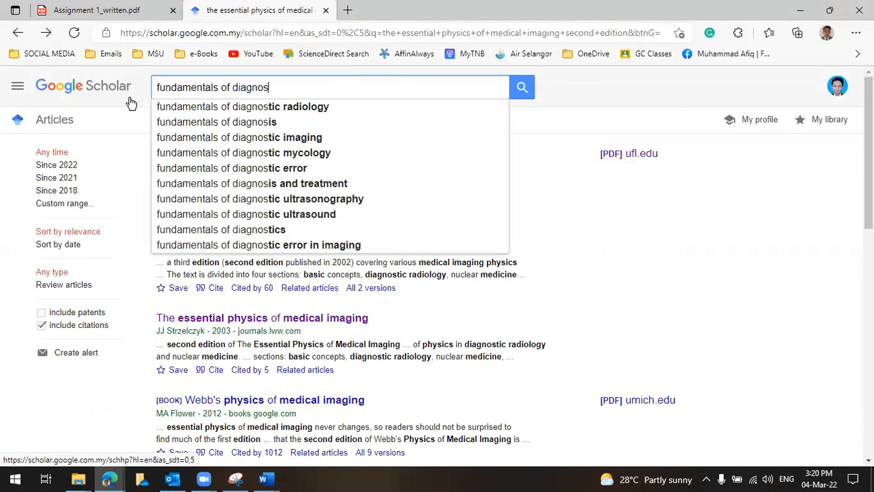
key("Down")
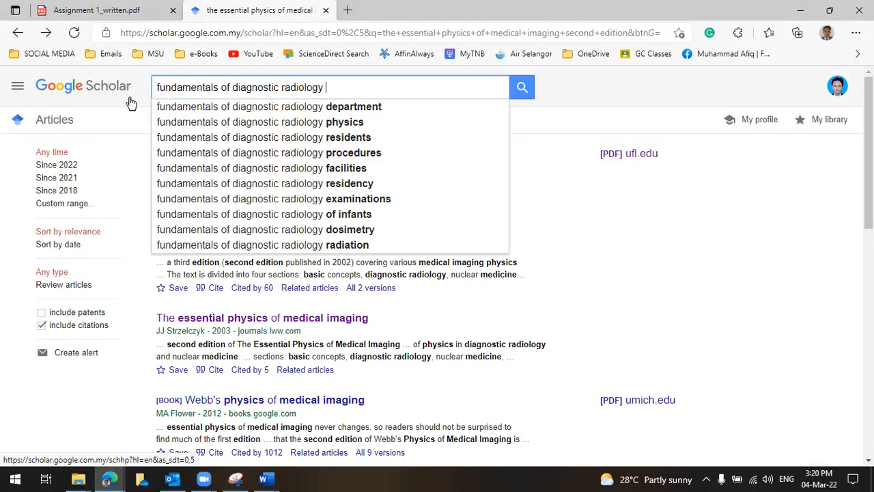
type("brant and helms")
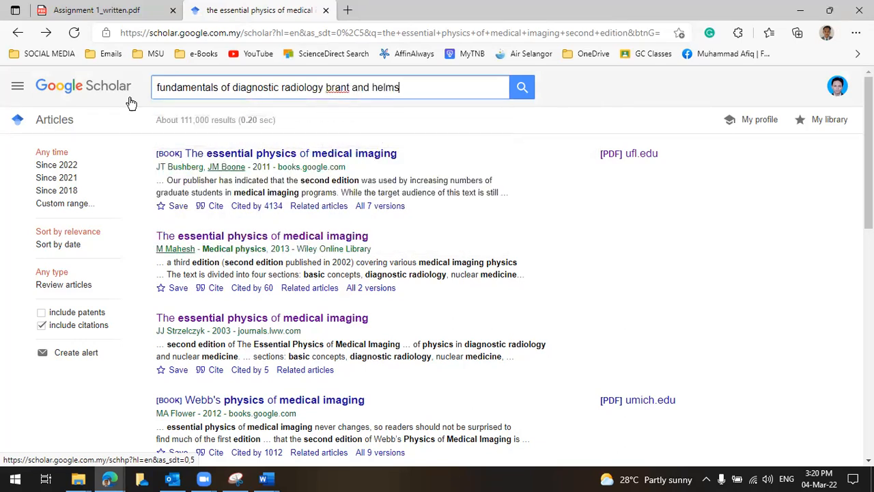
key("Return")
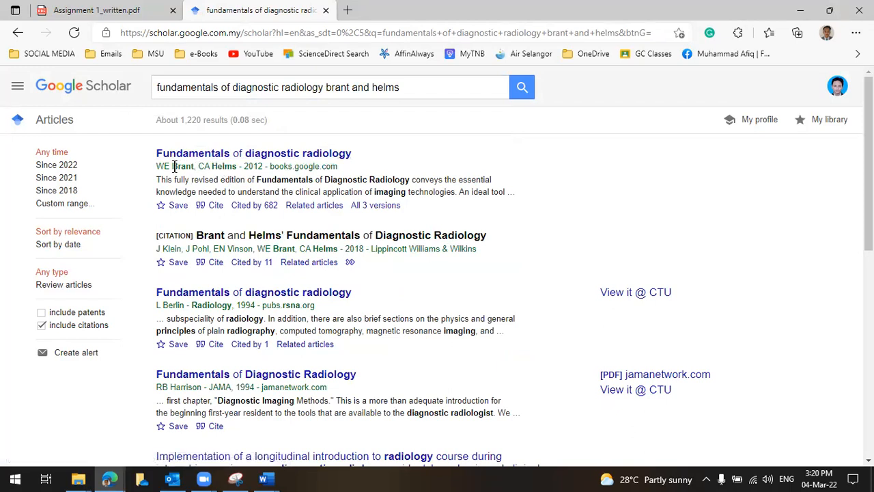
Open the first result's Cite window and select its APA citation
left_click_drag(172, 166, 235, 167)
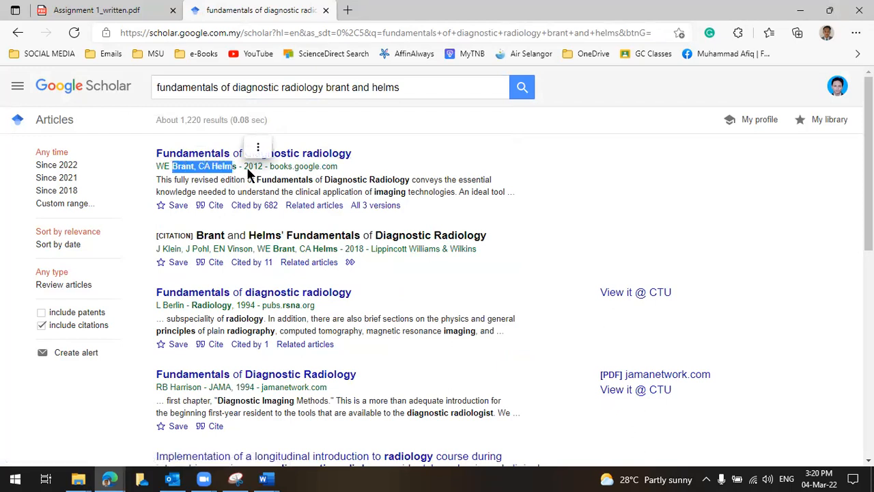
left_click(248, 171)
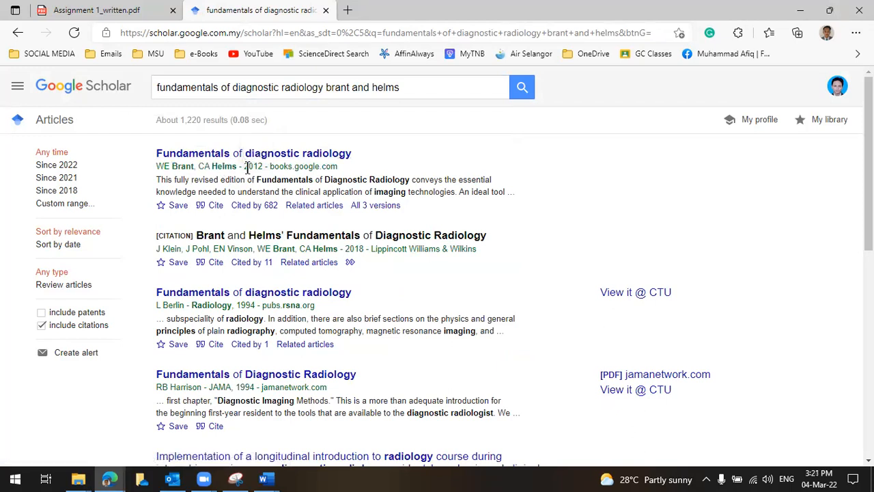
left_click(218, 205)
left_click(413, 243)
left_click_drag(423, 244, 343, 232)
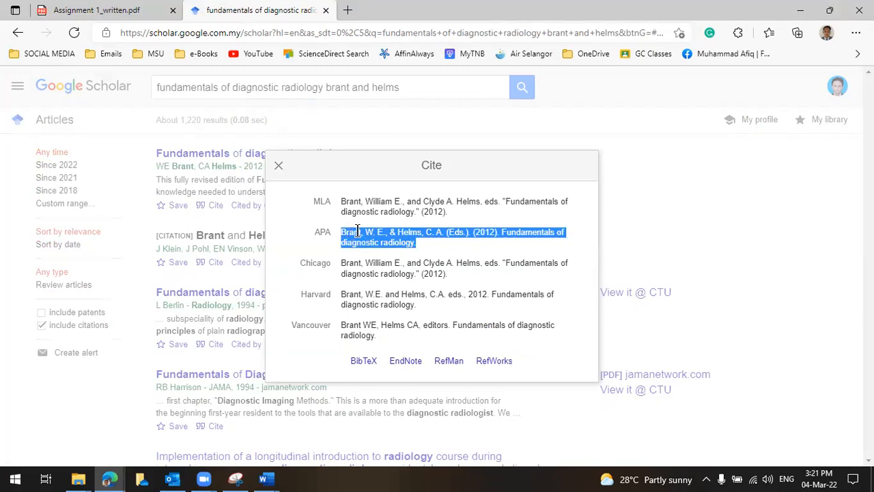
right_click(397, 242)
Copy the APA citation and add citation (2) after 'kV selector' in Document1
left_click(430, 197)
mouse_move(263, 478)
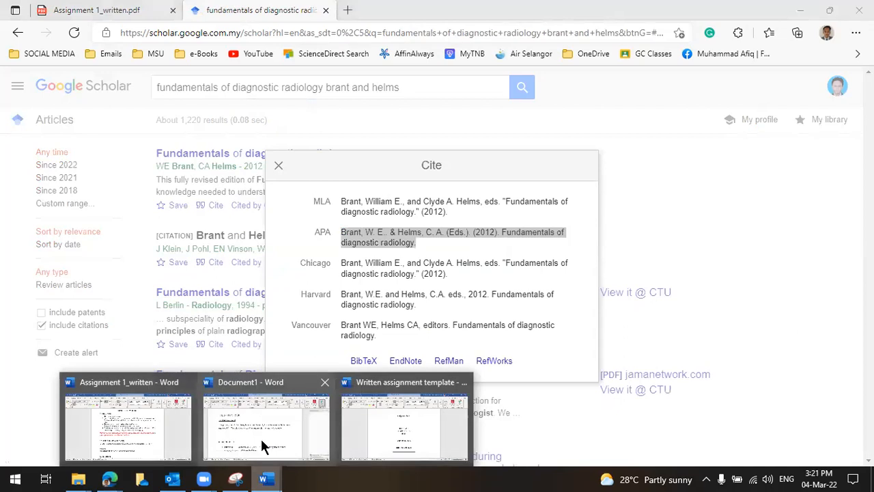
left_click(263, 432)
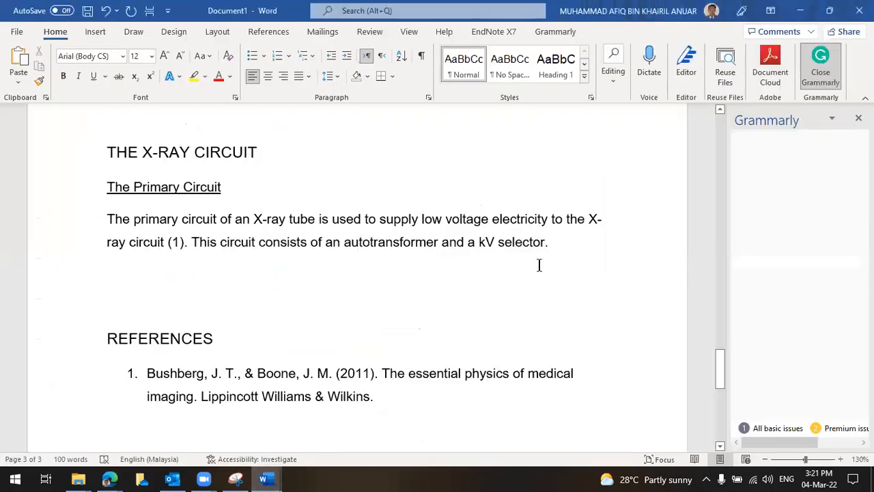
left_click(406, 400)
scroll(408, 399, "down", 1)
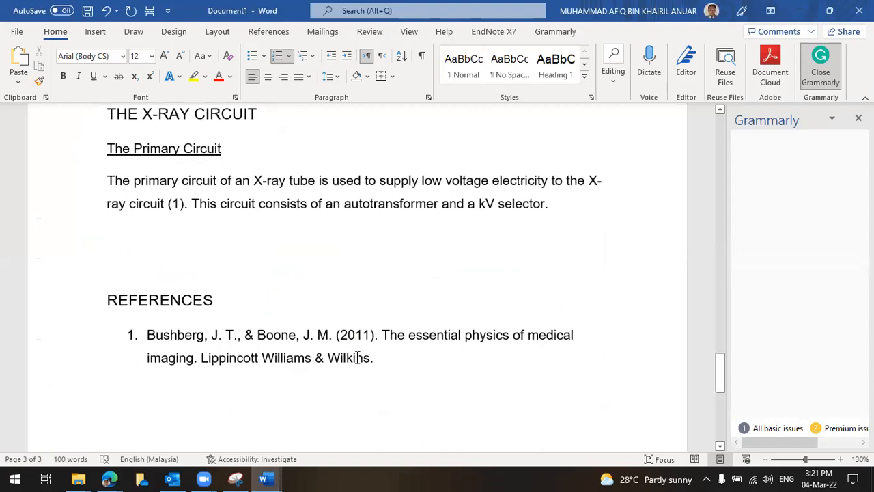
left_click(543, 205)
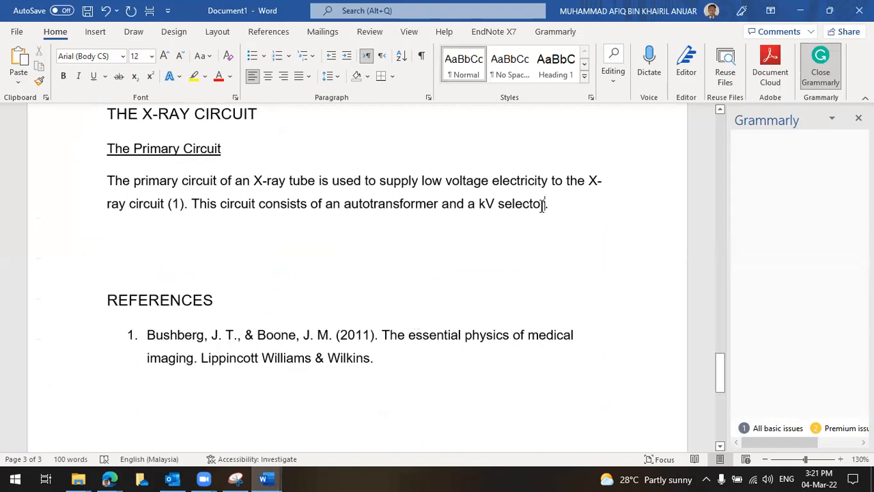
type("(2)")
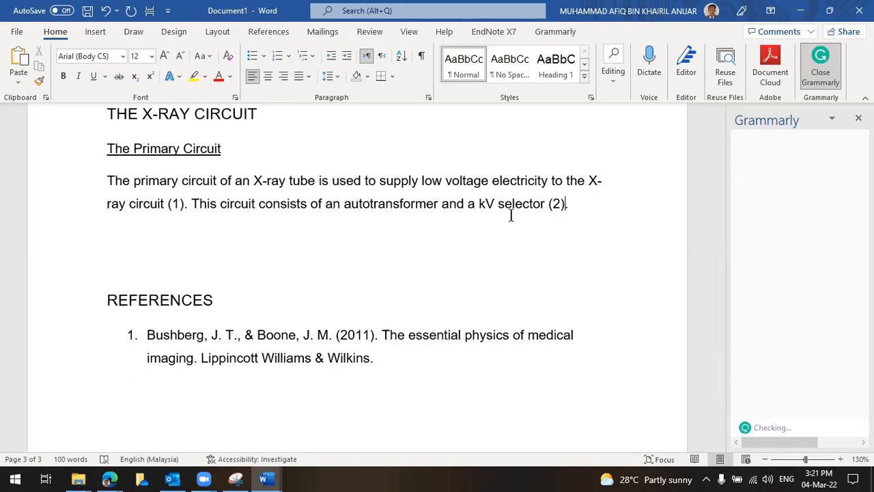
Start numbered reference item 2 below the first reference
left_click(472, 362)
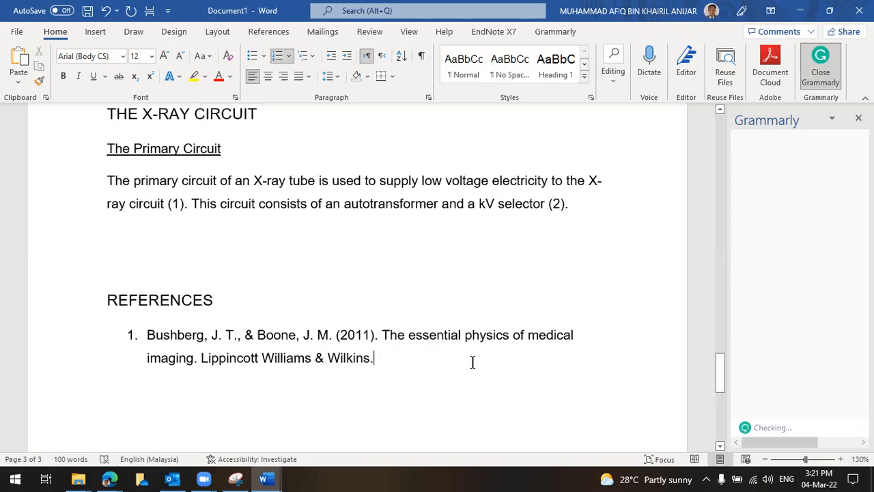
key("Return")
scroll(399, 345, "down", 2)
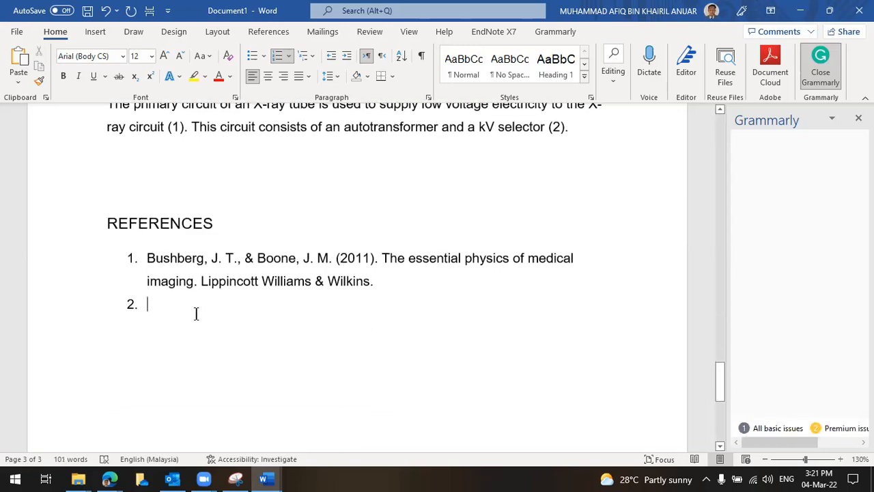
scroll(196, 313, "up", 1)
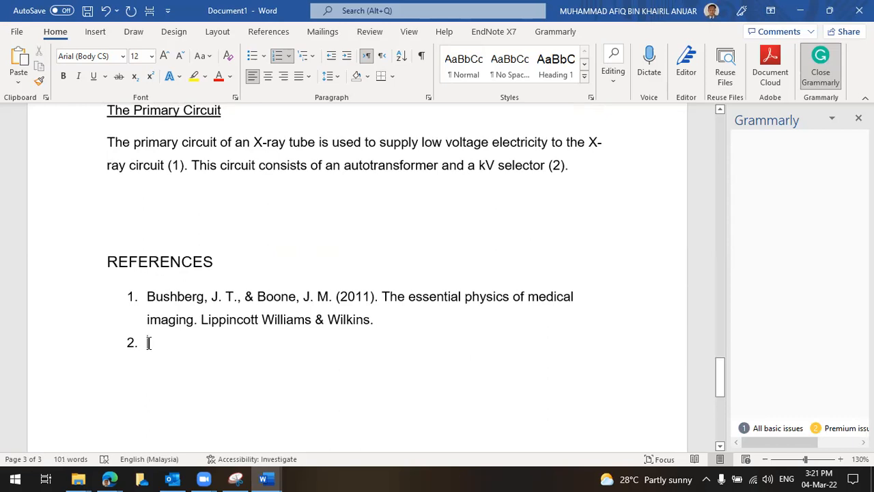
Paste the Brant and Helms (2012) Fundamentals of diagnostic radiology reference as plain text into item 2
right_click(149, 343)
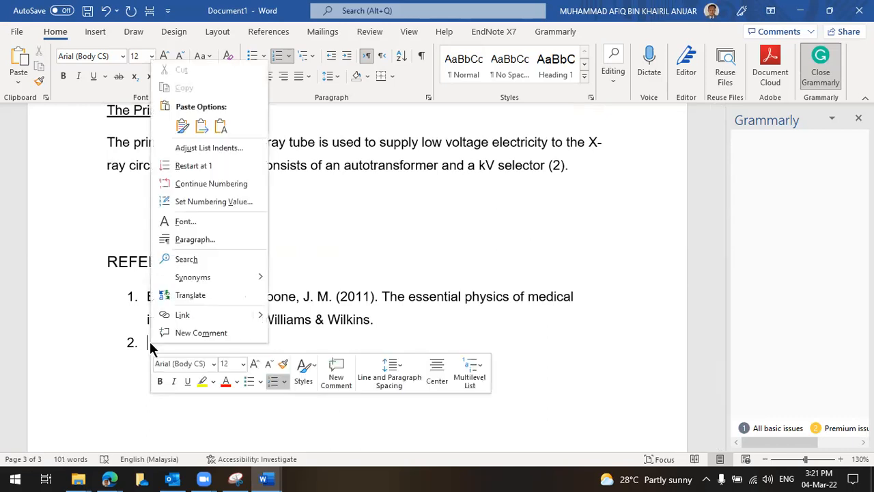
left_click(220, 128)
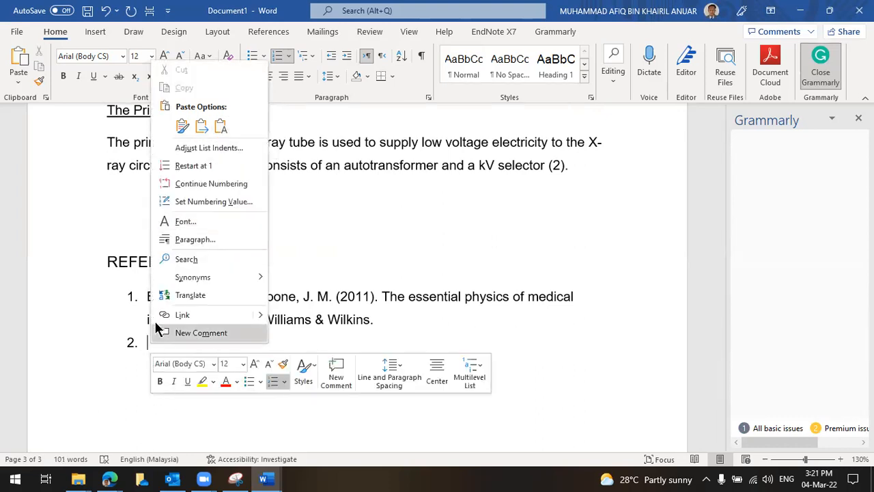
left_click(223, 125)
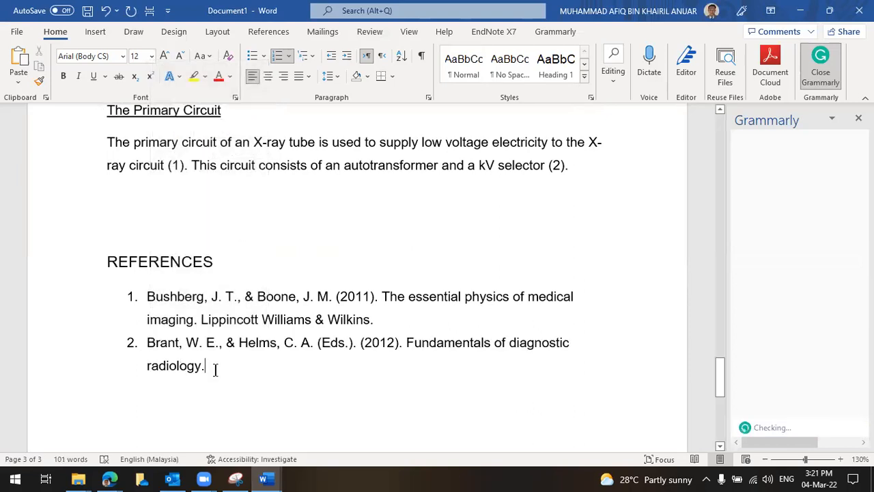
scroll(217, 348, "down", 1)
triple_click(149, 300)
scroll(236, 350, "up", 2)
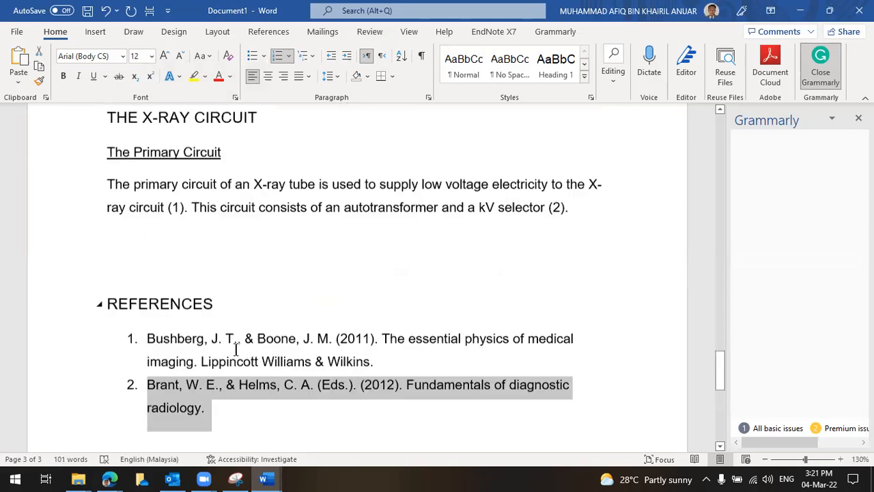
scroll(235, 349, "up", 1)
left_click(240, 372)
Add an empty paragraph below the primary circuit paragraph, after the (2) citation
scroll(367, 418, "down", 2)
left_click(377, 322)
scroll(381, 382, "up", 2)
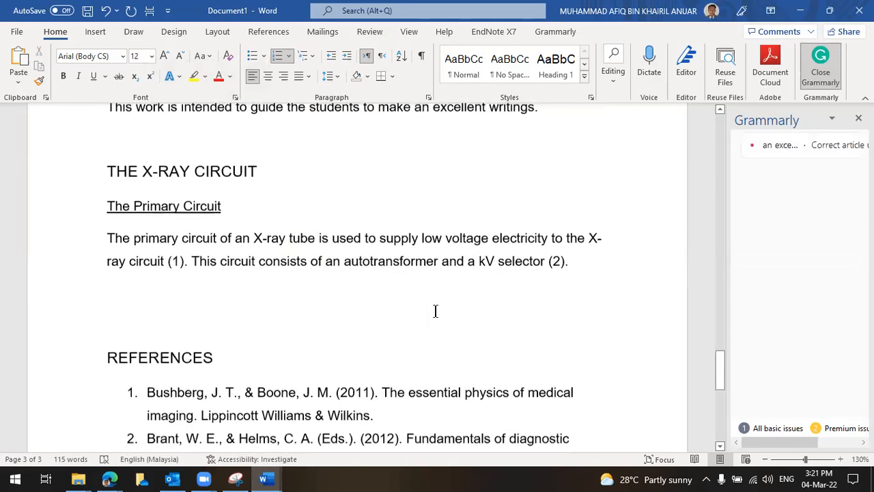
scroll(435, 311, "down", 1)
left_click(588, 198)
scroll(558, 237, "down", 1)
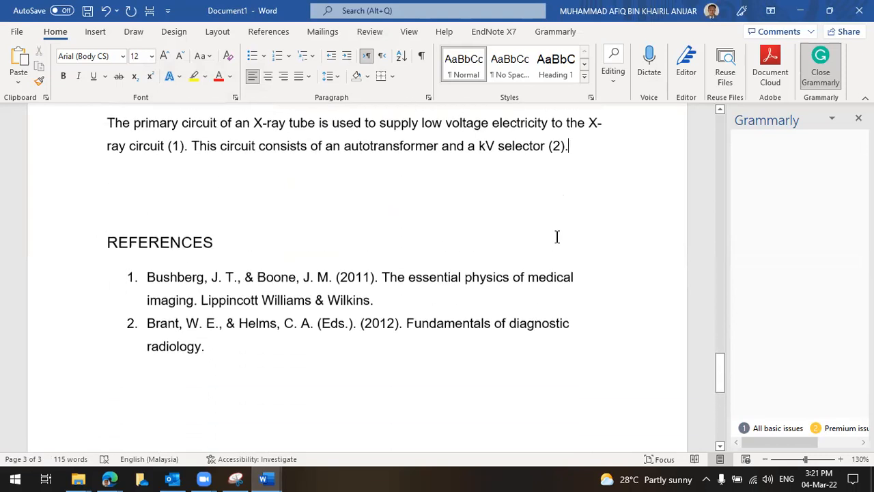
scroll(582, 251, "up", 2)
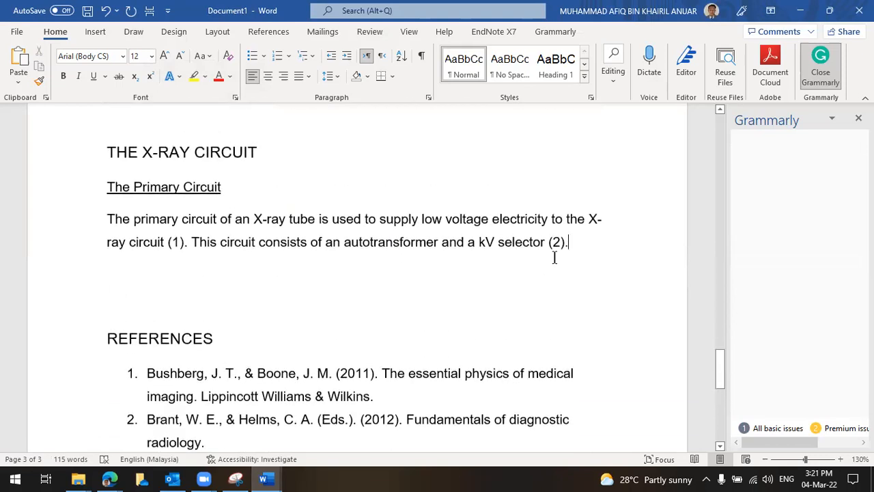
scroll(586, 241, "down", 1)
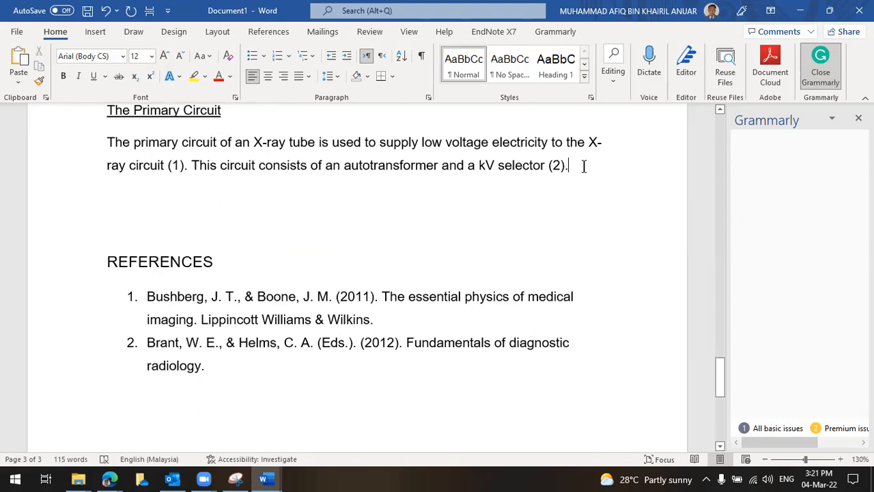
key("Return")
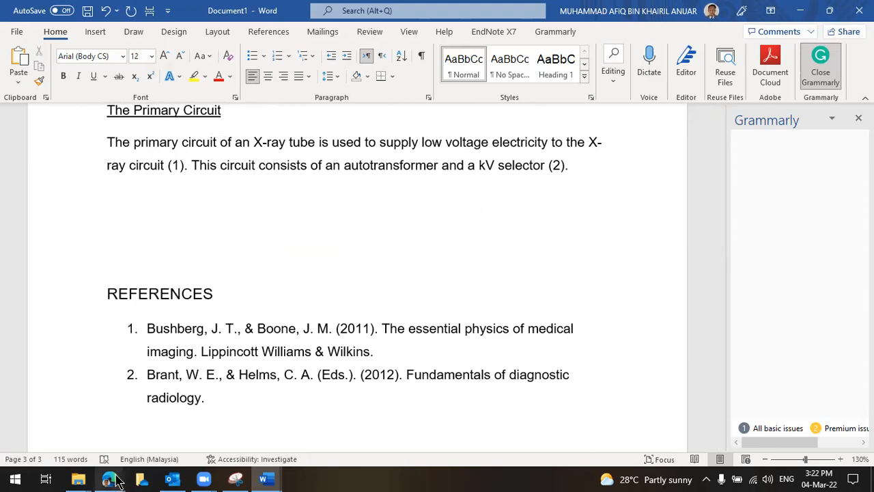
left_click(615, 170)
Close the Scholar citation dialog and run a web search for 'x-ray circuit'
scroll(279, 220, "up", 3)
left_click(133, 290)
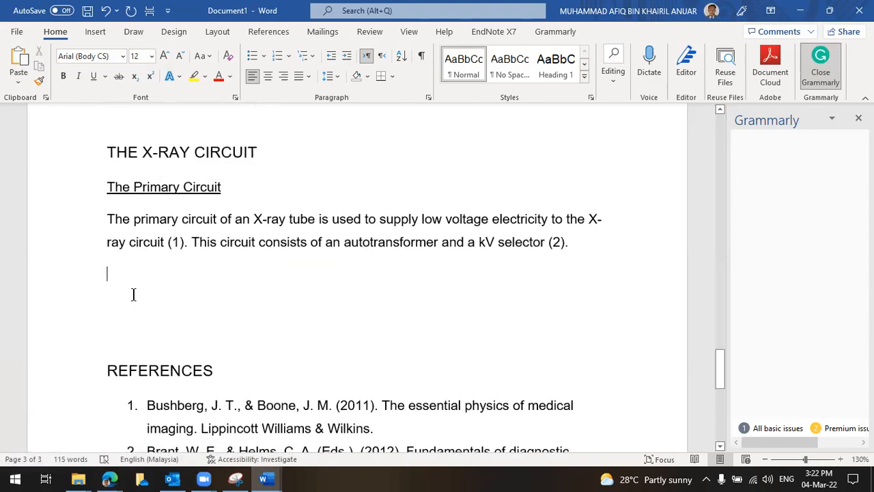
mouse_move(109, 480)
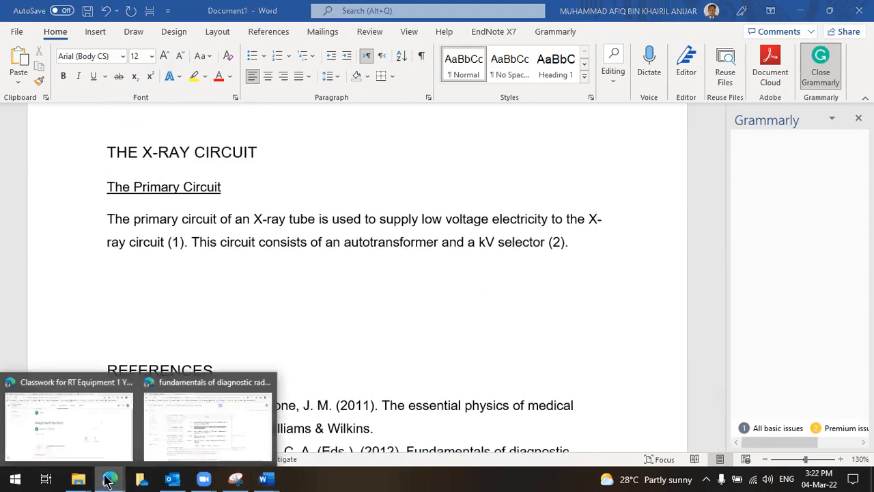
left_click(174, 432)
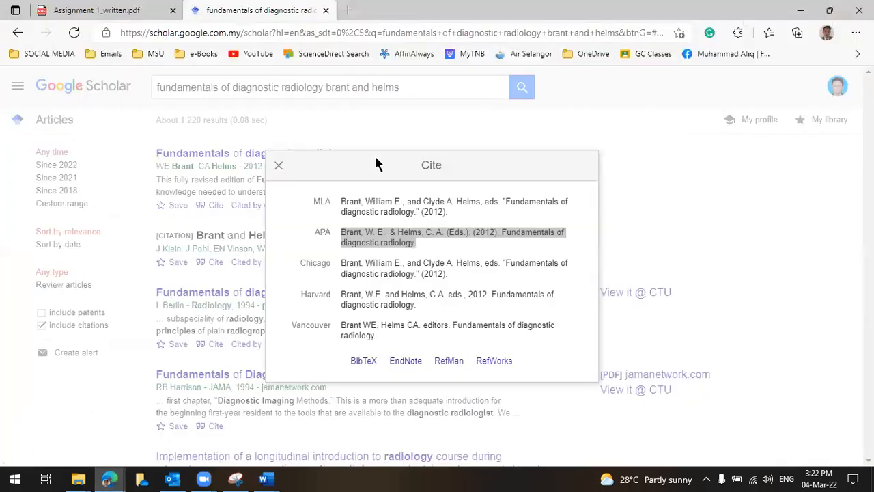
left_click(399, 125)
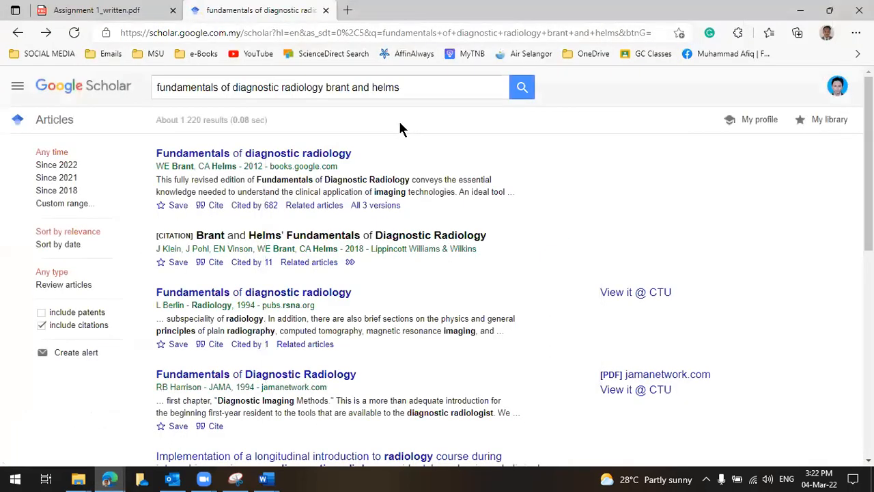
left_click(360, 32)
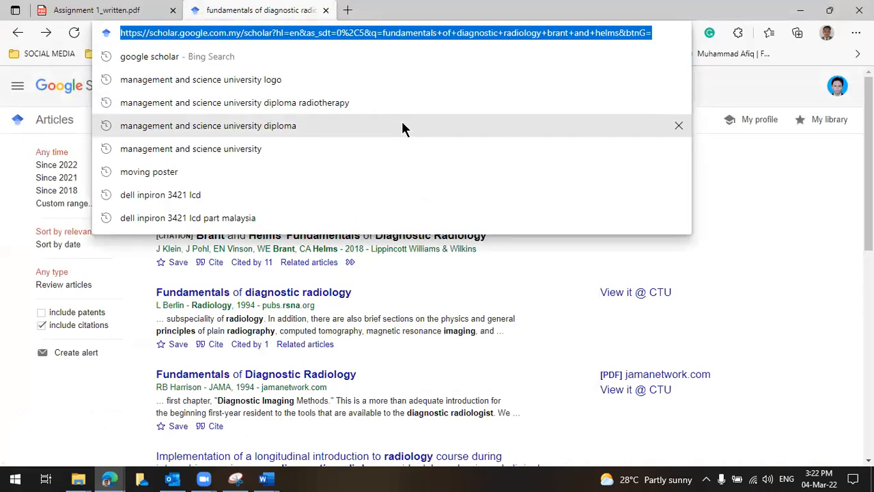
type("x-ray ci")
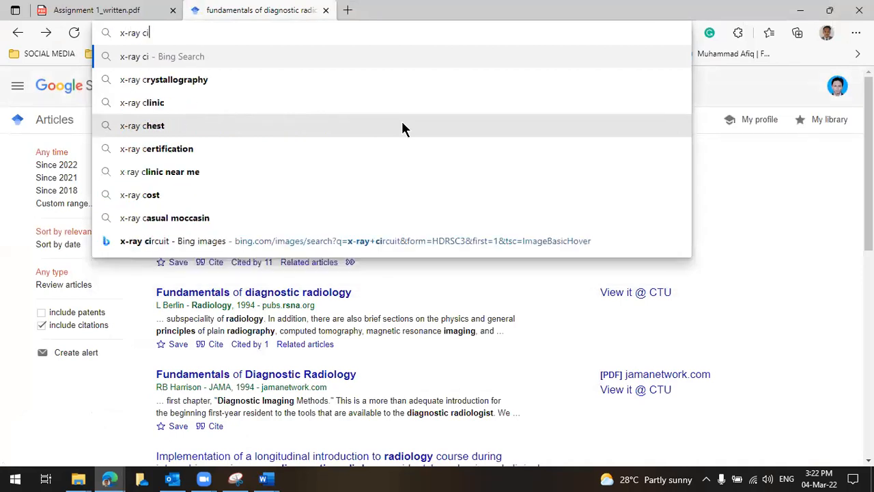
type("rcuit")
key("Return")
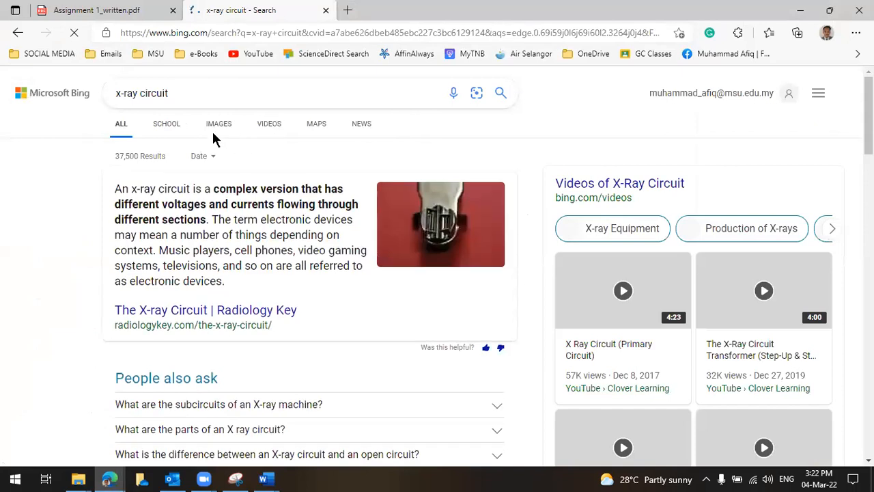
Open the 'A simple X-ray generator circuit' image result, copy it, and return to Document1
left_click(217, 131)
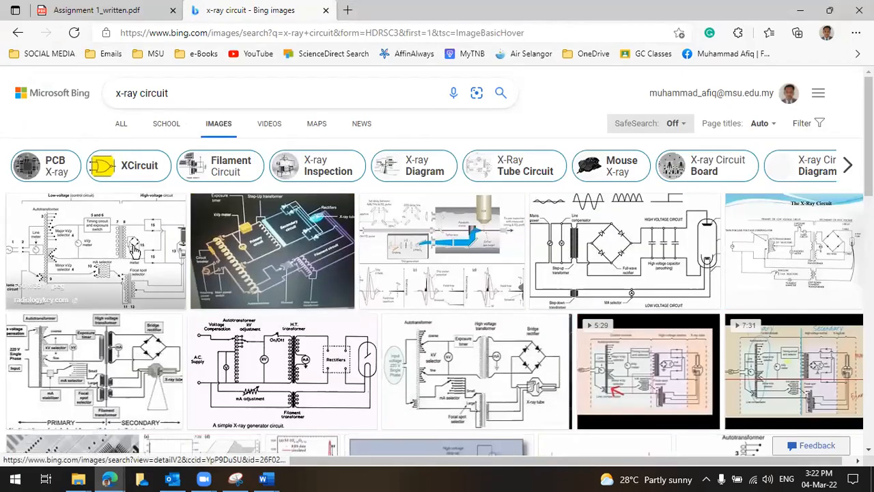
left_click(304, 321)
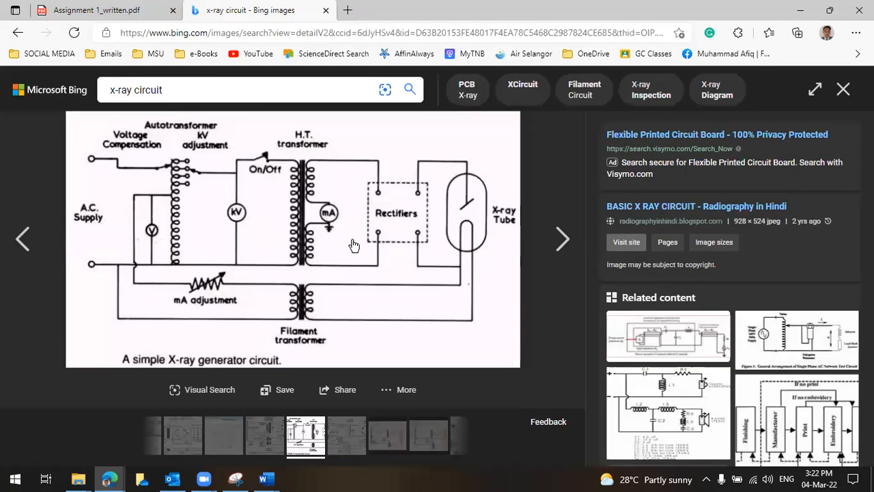
right_click(353, 239)
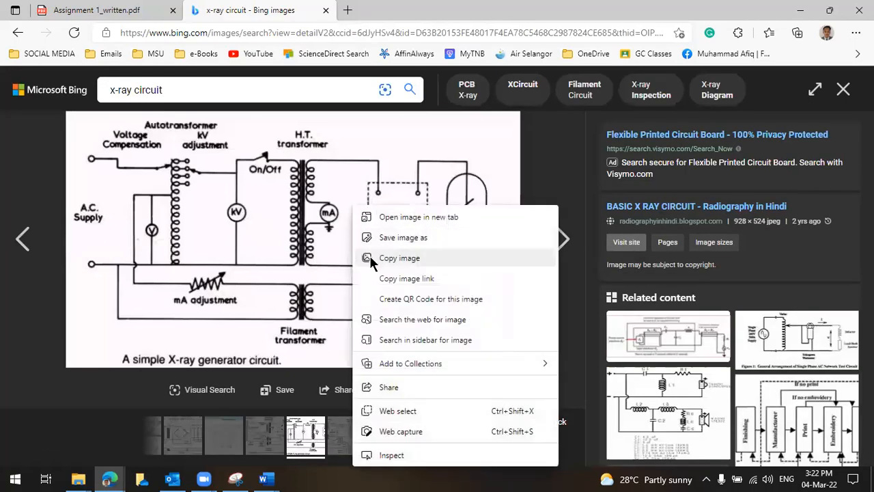
left_click(396, 256)
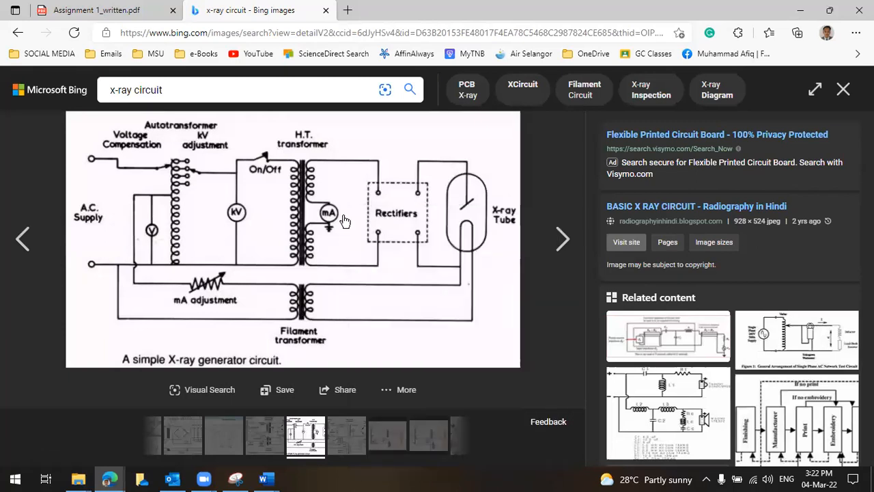
right_click(343, 217)
left_click(396, 258)
left_click(266, 480)
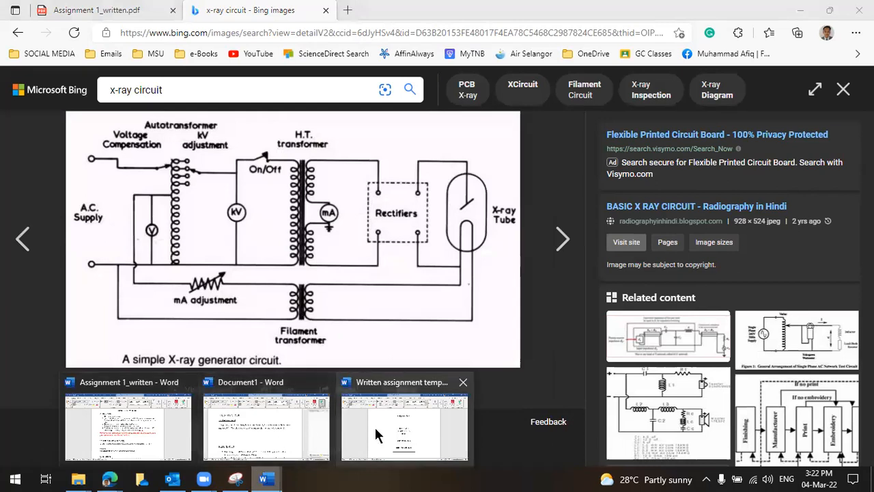
left_click(304, 441)
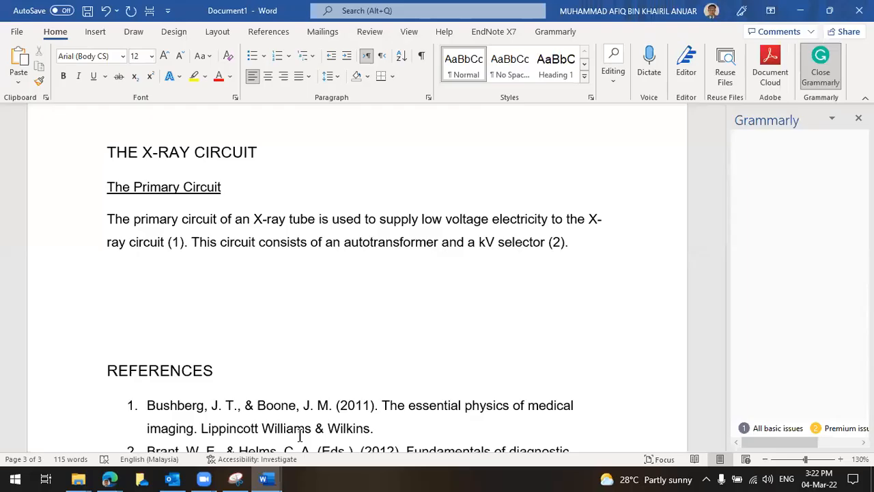
Paste the circuit diagram as a picture on the empty line below the paragraph
right_click(123, 272)
left_click(107, 276)
right_click(108, 277)
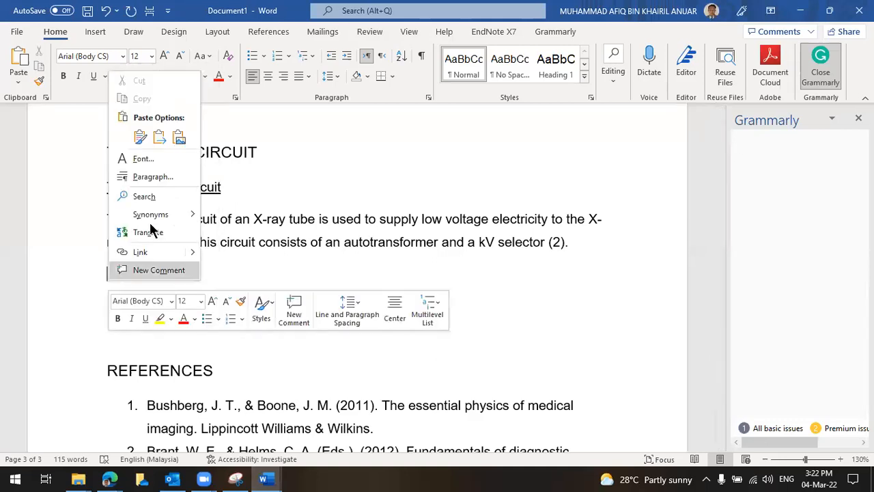
left_click(179, 139)
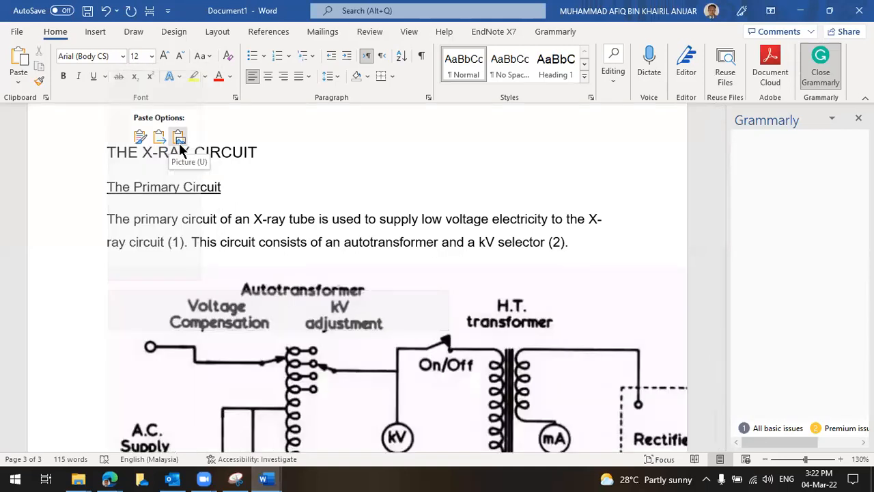
left_click(451, 349)
Scale the circuit diagram down so it fits within the page
scroll(452, 349, "down", 2)
scroll(450, 349, "down", 3)
scroll(599, 335, "up", 3)
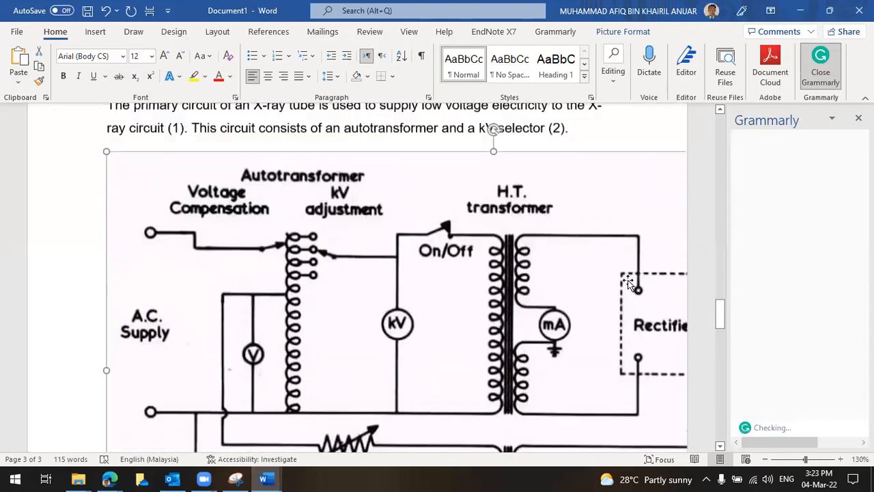
scroll(627, 273, "up", 1)
scroll(625, 260, "down", 3)
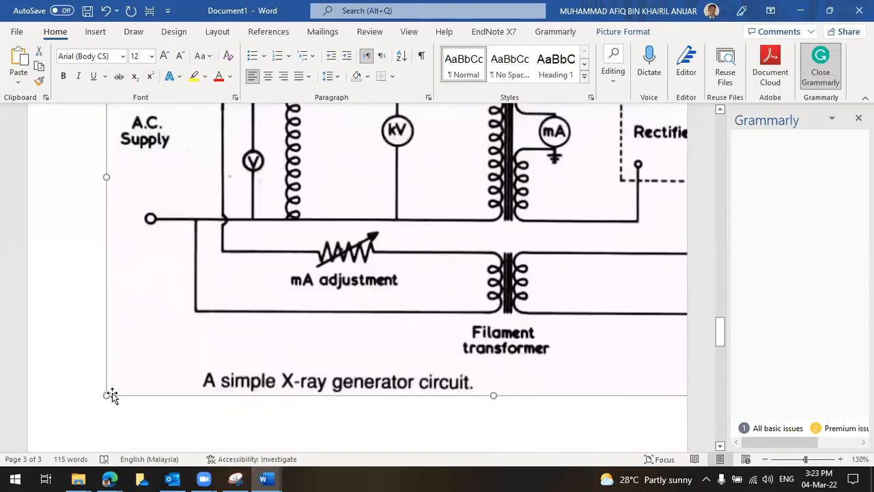
left_click_drag(151, 361, 438, 235)
scroll(442, 237, "up", 6)
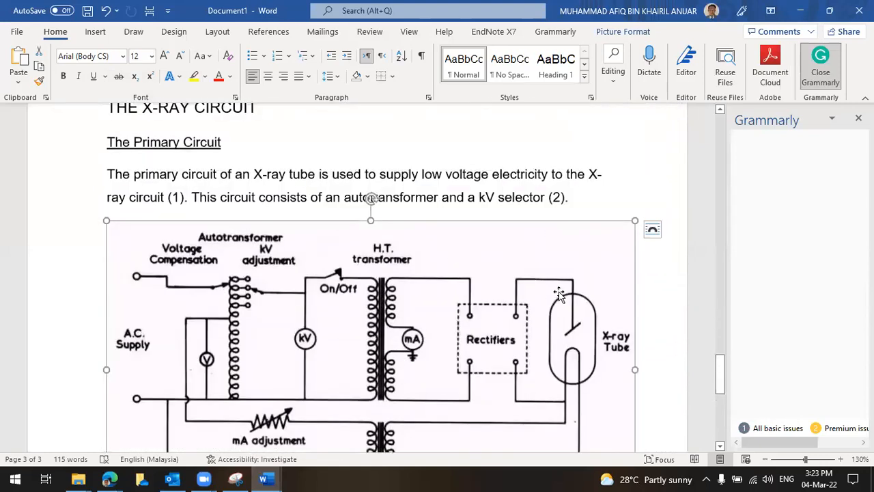
scroll(519, 218, "down", 1)
left_click_drag(620, 186, 601, 201)
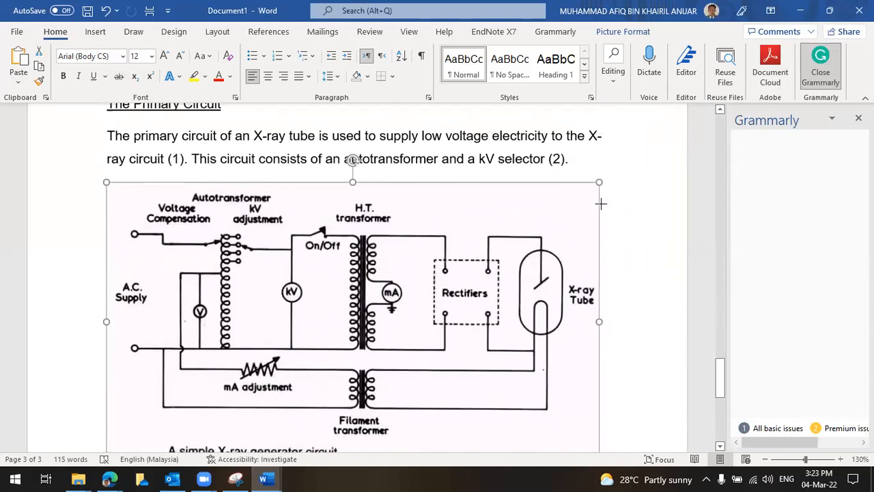
Check the resized diagram's placement by selecting and deselecting it
scroll(616, 254, "down", 1)
left_click(617, 251)
scroll(614, 254, "up", 2)
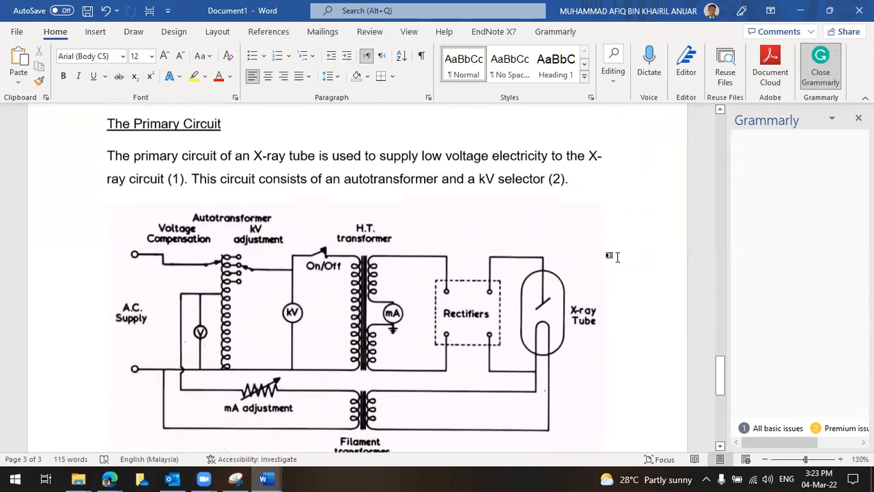
left_click(516, 302)
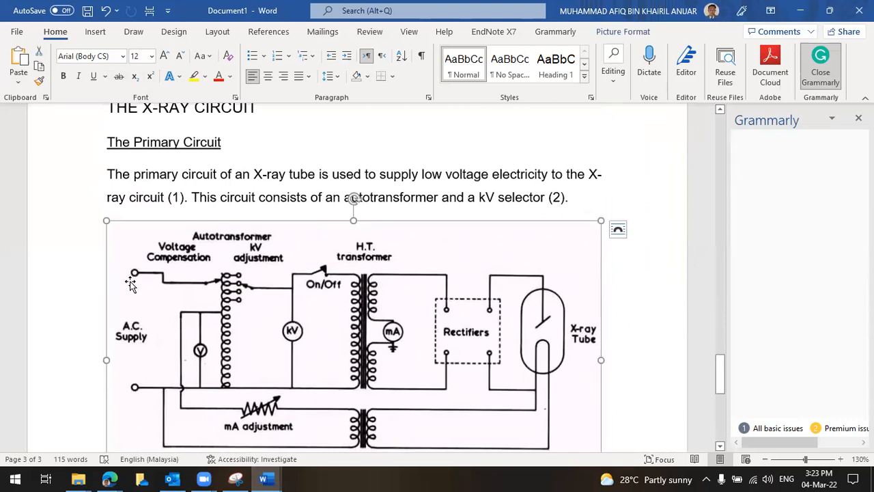
left_click(106, 208)
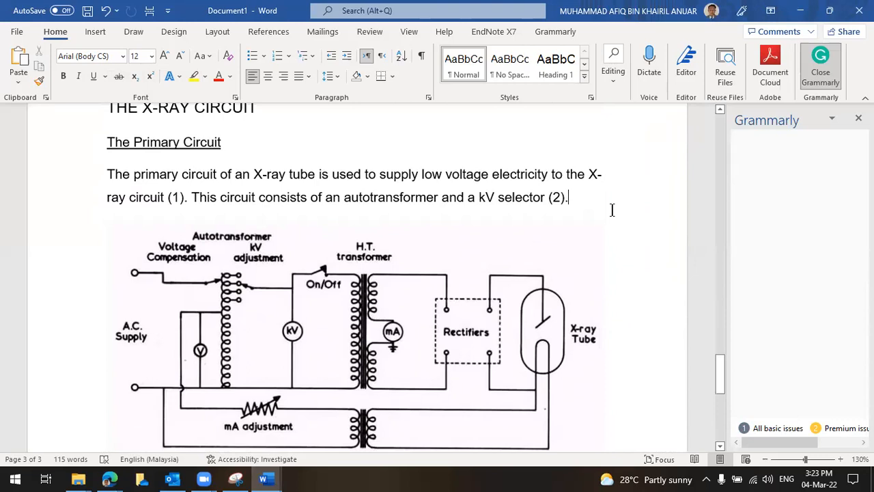
scroll(601, 233, "down", 2)
left_click(521, 282)
scroll(564, 276, "up", 3)
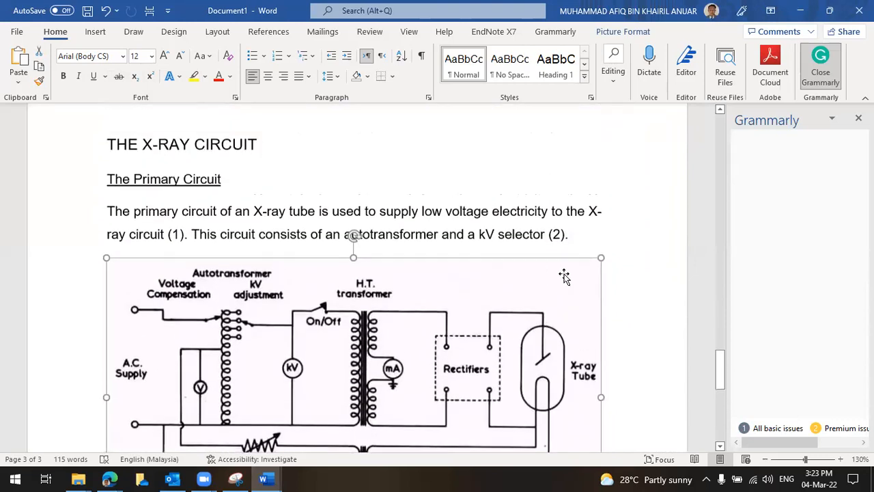
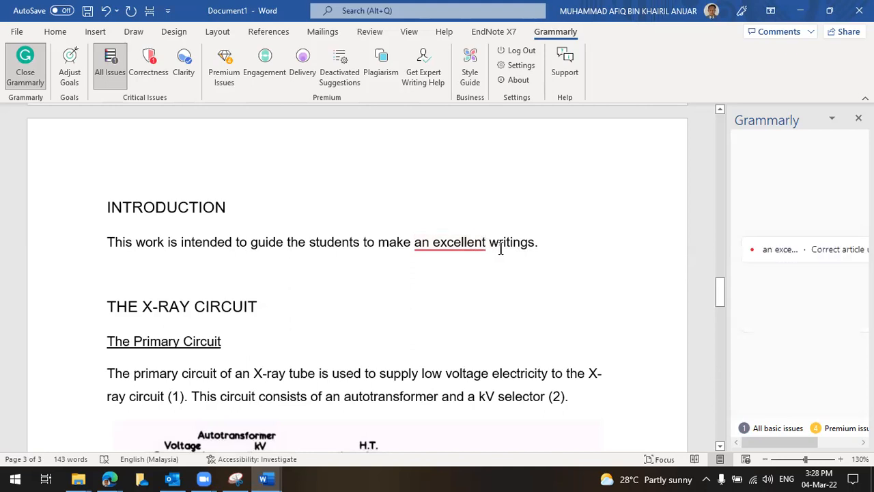
Accept Grammarly's suggestion to delete 'an' so the introduction reads 'make excellent writings'
mouse_move(483, 242)
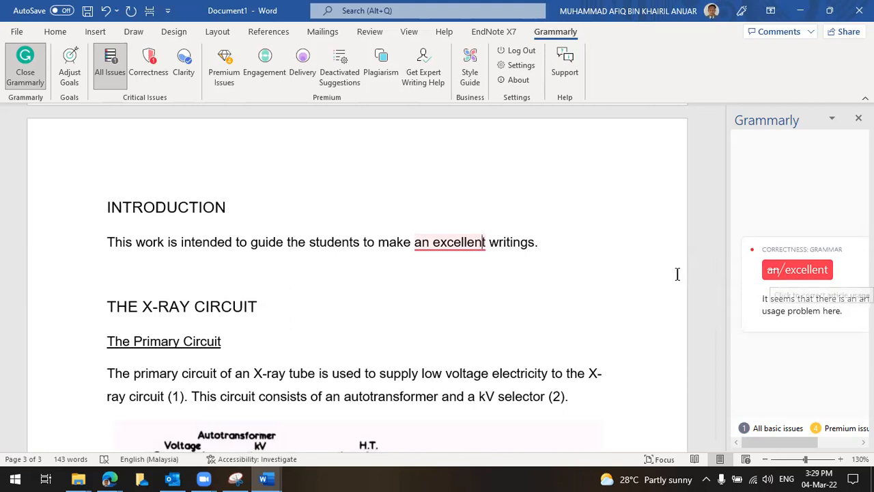
left_click(412, 245)
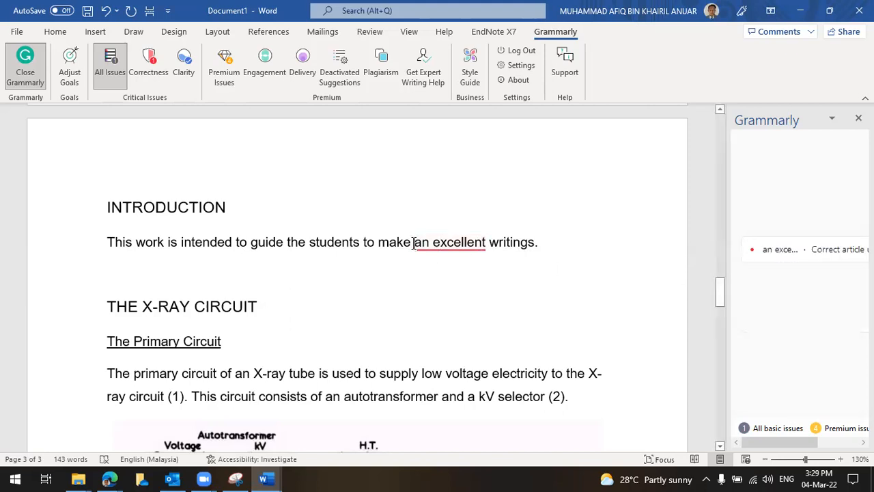
left_click_drag(414, 244, 486, 247)
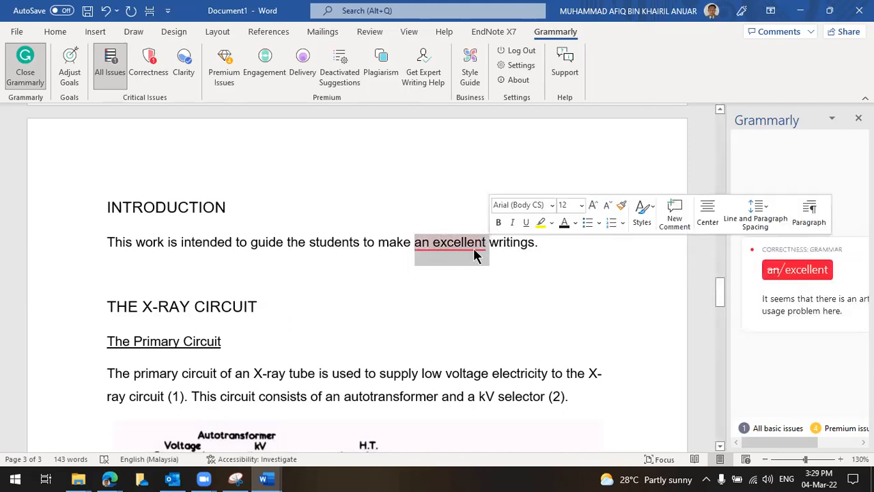
left_click(475, 250)
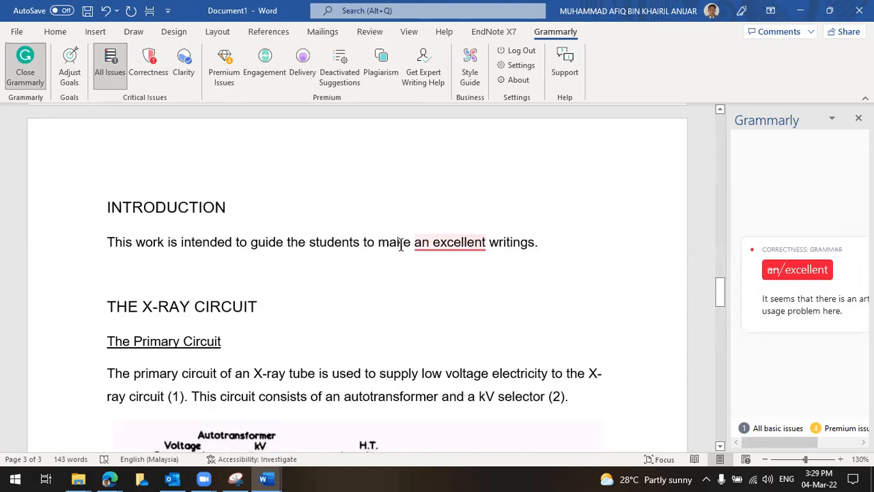
left_click(428, 244)
left_click_drag(726, 278, 690, 278)
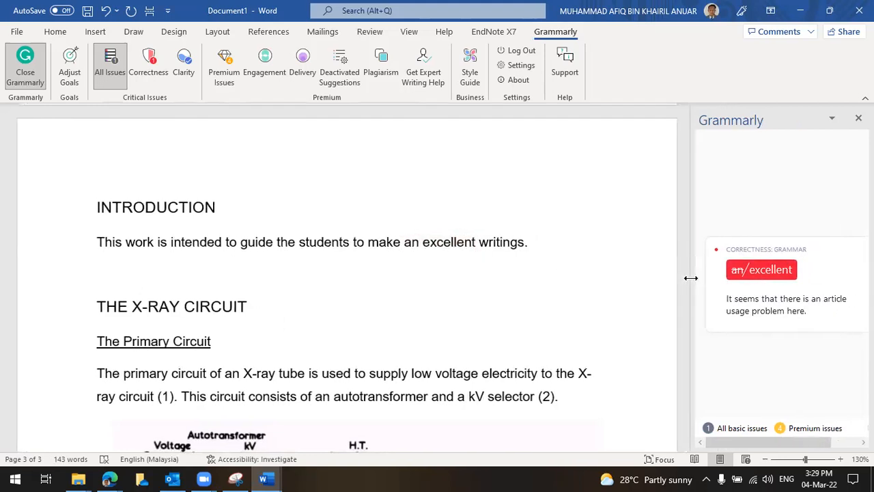
left_click(763, 272)
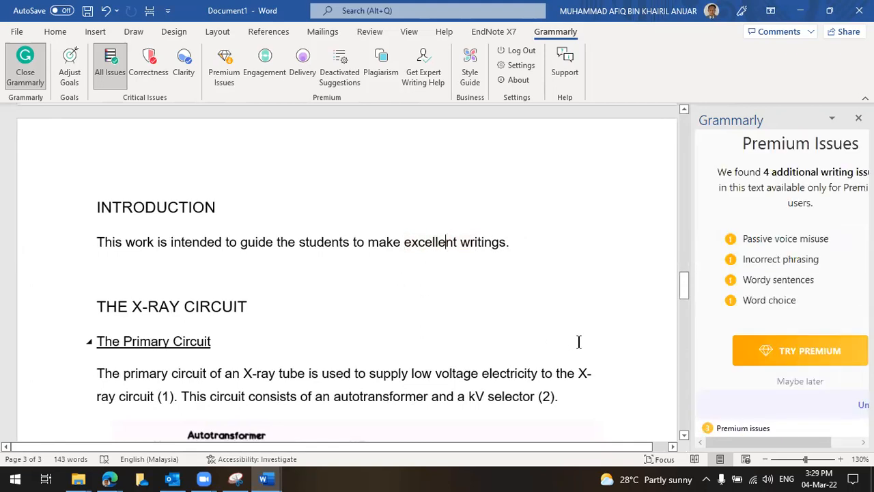
left_click(446, 241)
Scroll through the cover page, introduction and X-ray circuit section to review the layout
scroll(465, 261, "up", 5)
scroll(464, 266, "down", 3)
scroll(465, 265, "down", 2)
scroll(465, 266, "up", 8)
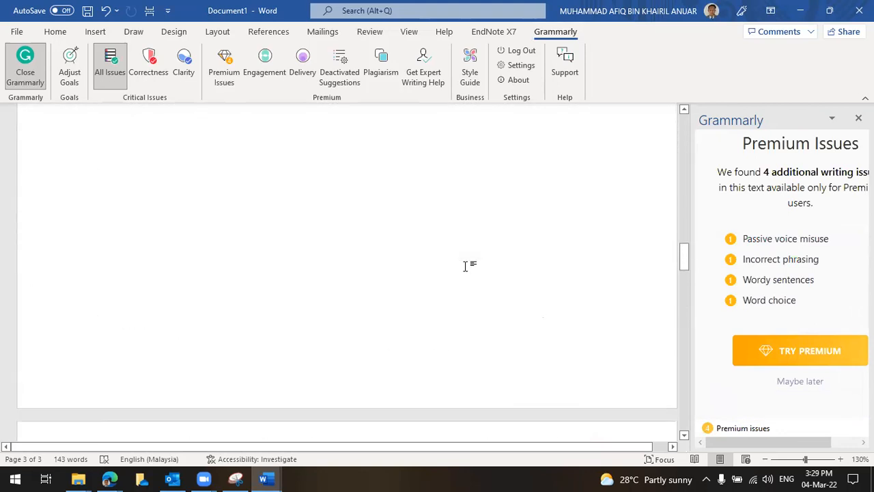
scroll(465, 266, "up", 6)
scroll(465, 266, "down", 4)
scroll(464, 266, "up", 5)
scroll(464, 266, "up", 8)
scroll(464, 268, "down", 6)
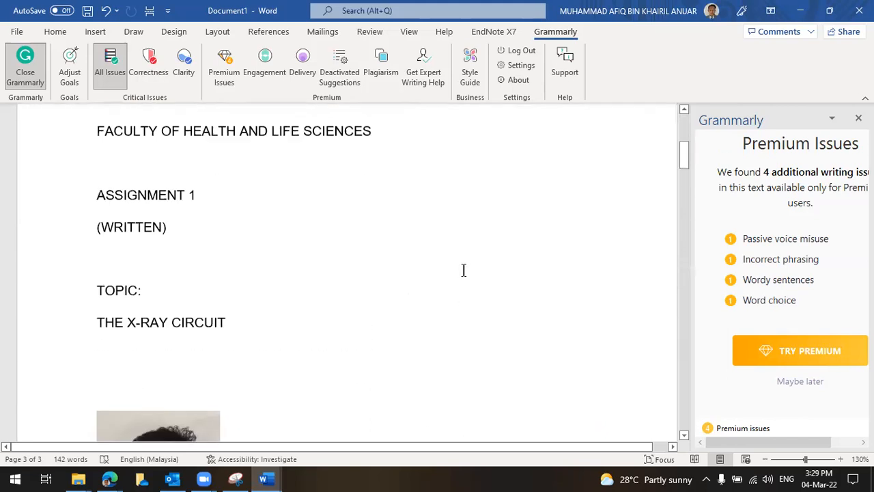
scroll(463, 270, "down", 8)
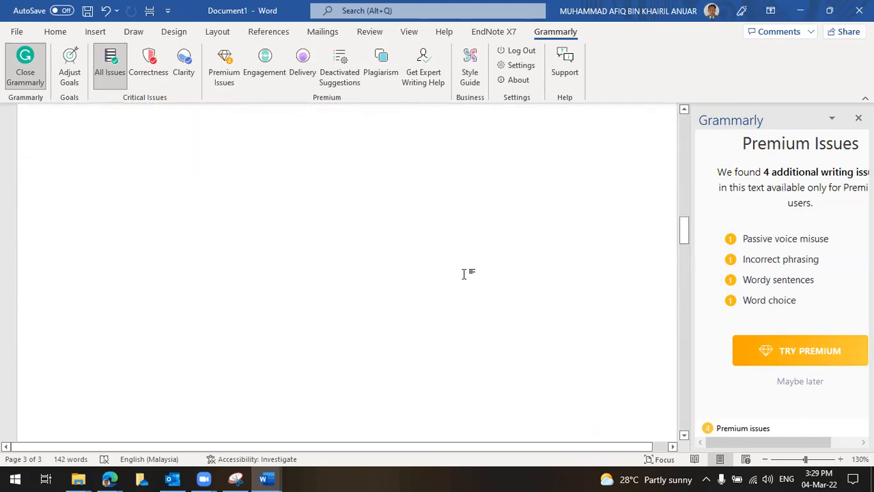
scroll(464, 274, "up", 3)
scroll(463, 274, "up", 12)
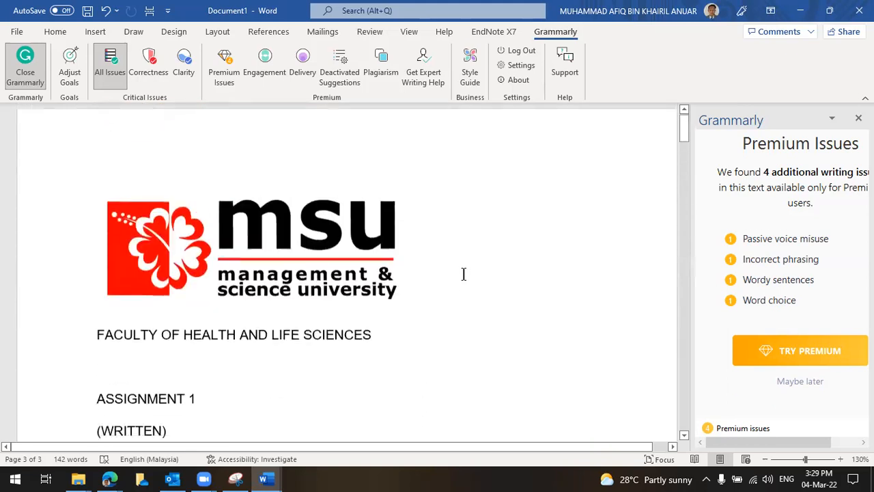
scroll(278, 351, "down", 2)
scroll(278, 351, "down", 1)
left_click_drag(230, 381, 97, 189)
left_click(98, 190)
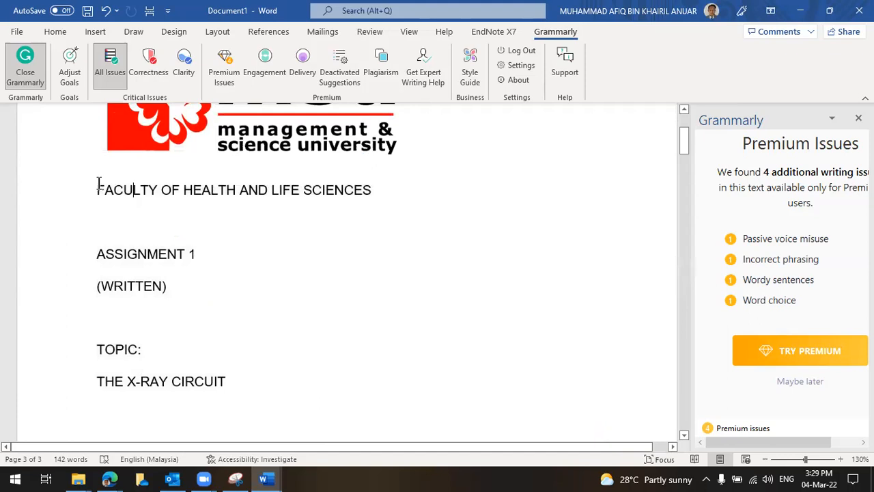
scroll(266, 242, "down", 5)
scroll(291, 240, "up", 3)
Set the cover page text, down to the submission date, to 1.15 line spacing
left_click_drag(97, 113, 436, 286)
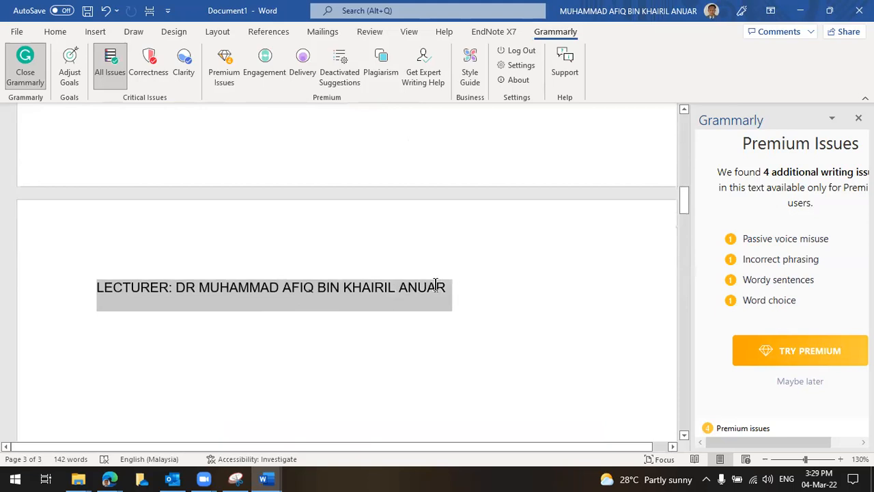
left_click(53, 32)
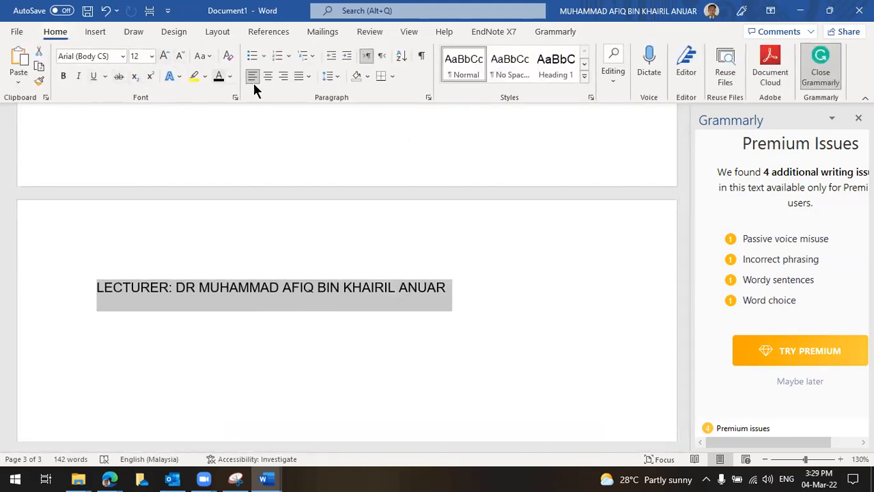
left_click(333, 79)
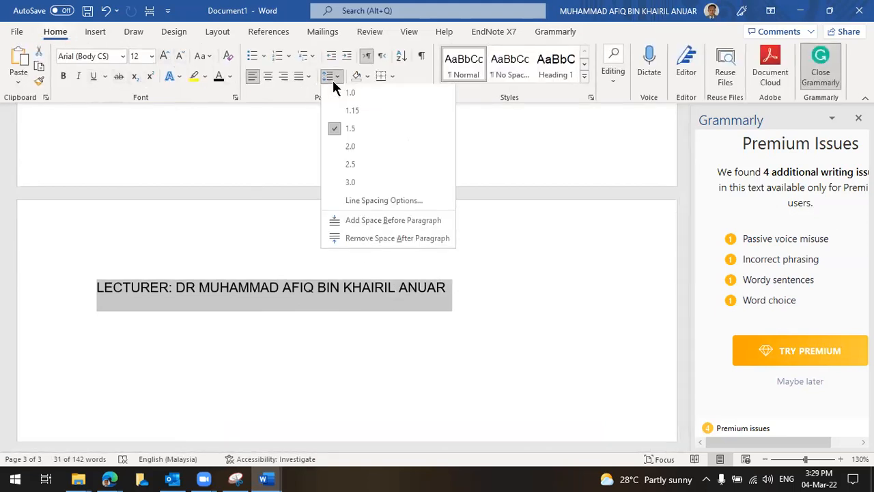
left_click(351, 113)
scroll(408, 196, "up", 10)
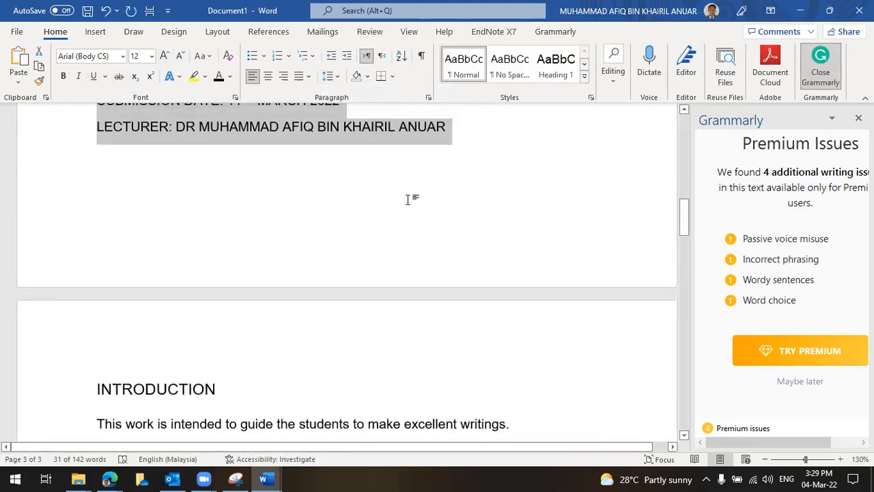
scroll(408, 196, "up", 5)
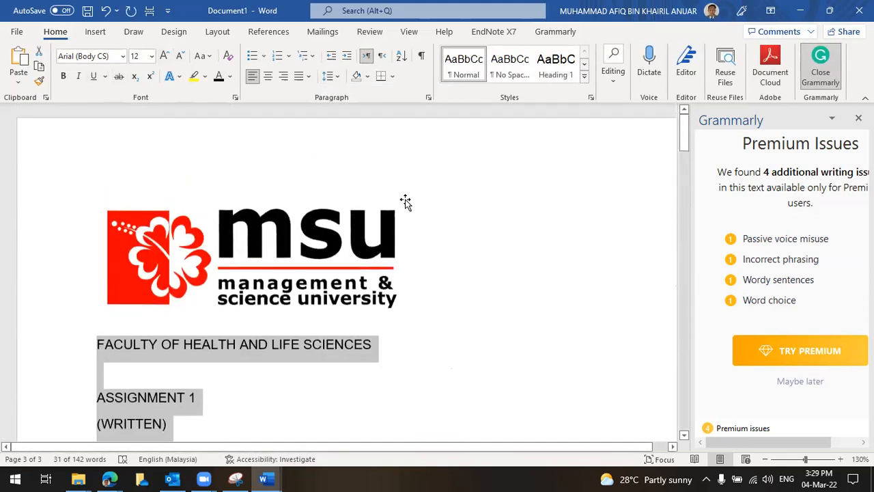
Centre the cover page text and the MSU logo
left_click(330, 79)
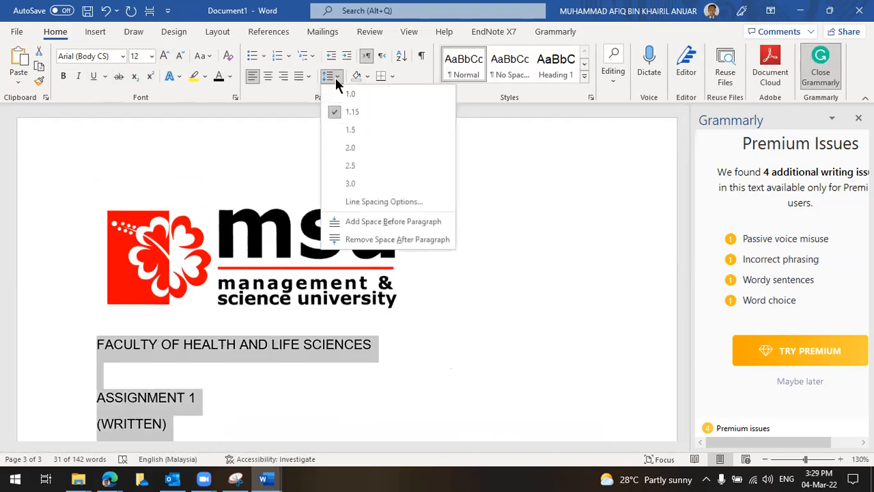
left_click(268, 79)
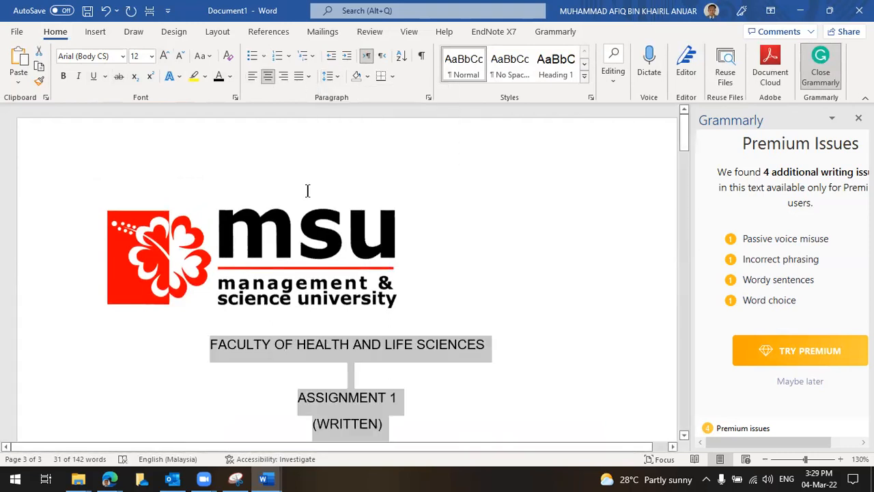
left_click(333, 284)
left_click(268, 75)
scroll(434, 254, "down", 3)
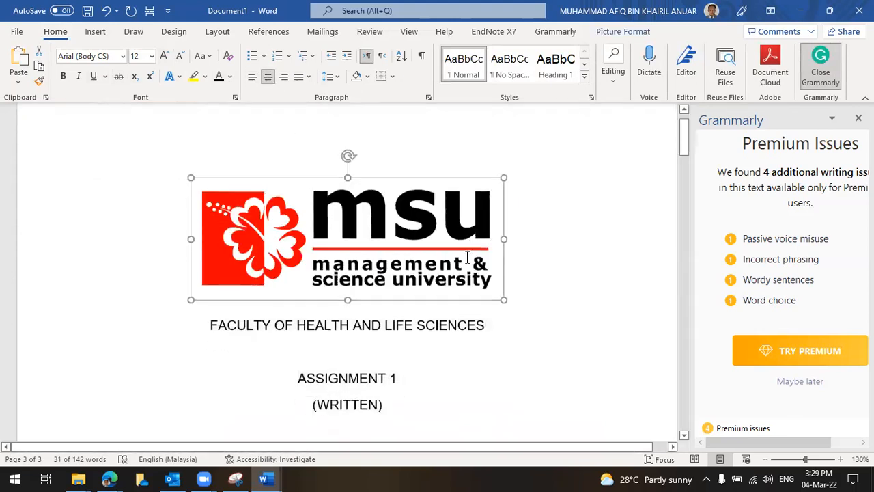
left_click(434, 254)
Check that the introduction body text uses 1.5 line spacing
scroll(435, 253, "down", 10)
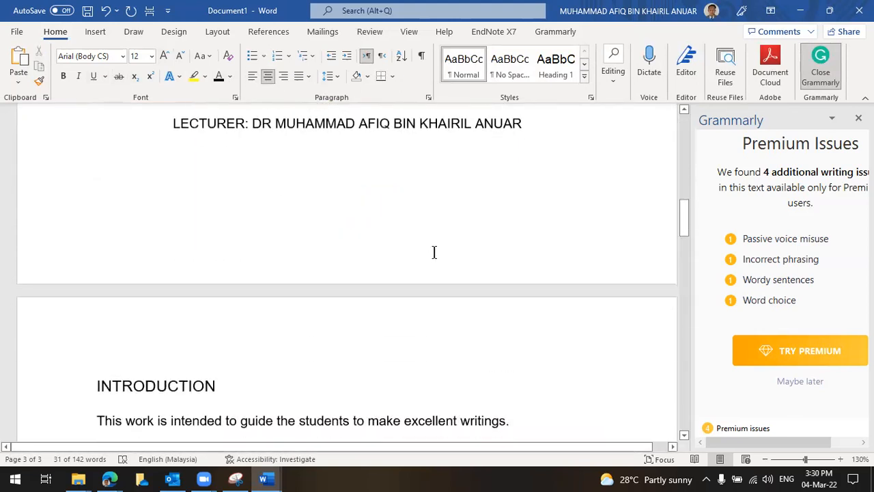
scroll(434, 253, "down", 4)
scroll(434, 253, "up", 2)
scroll(433, 253, "down", 2)
scroll(434, 253, "down", 2)
left_click(359, 193)
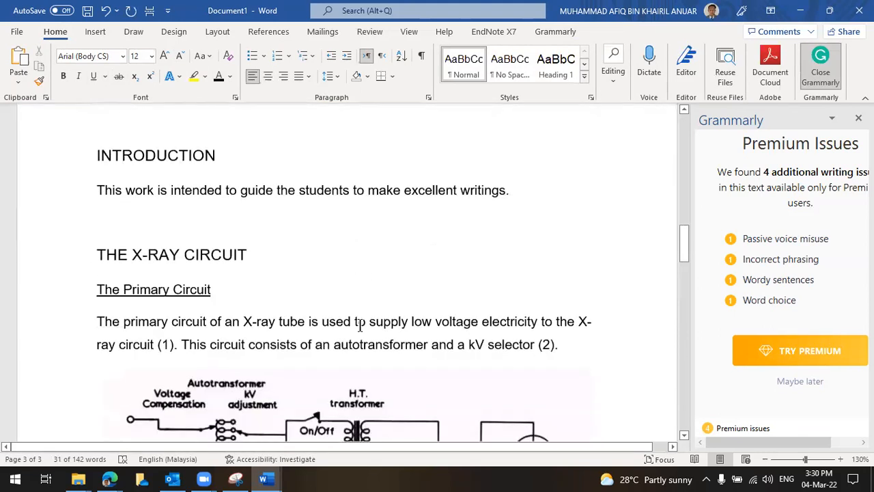
scroll(356, 320, "down", 1)
scroll(347, 264, "up", 3)
left_click(328, 78)
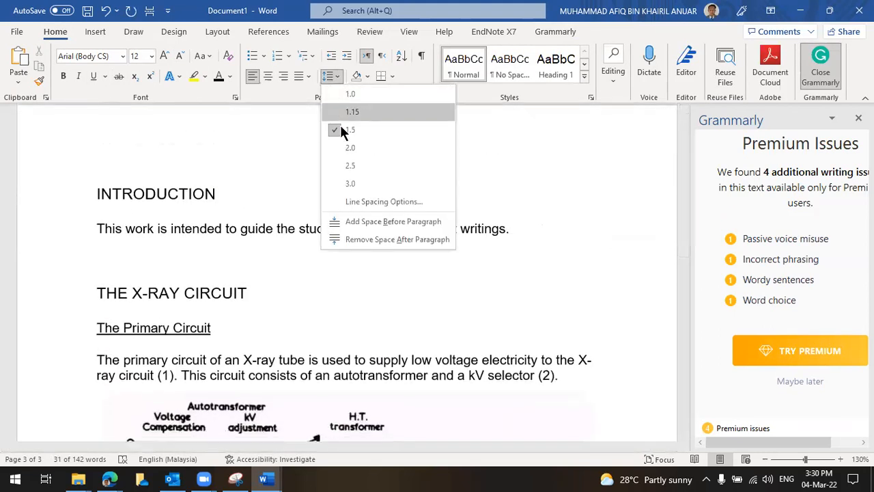
Compare the student name line's spacing with the Primary Circuit paragraph, leaving both unchanged
scroll(332, 356, "up", 10)
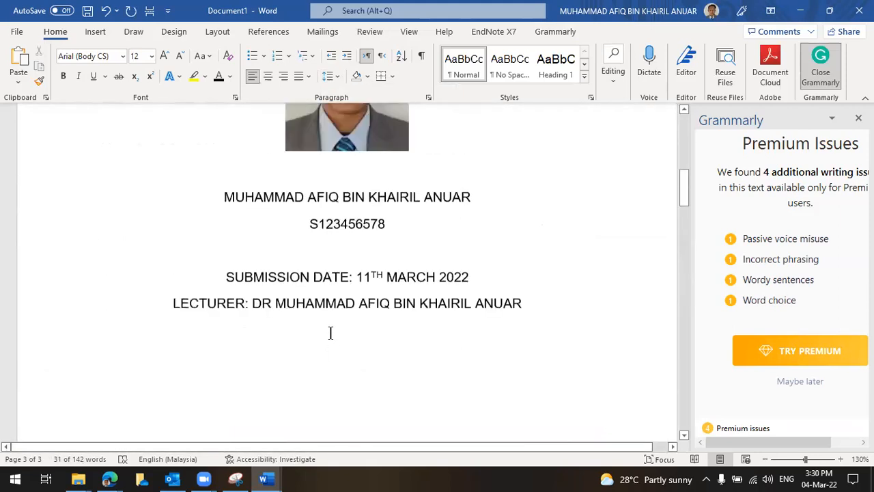
left_click(336, 319)
left_click(374, 326)
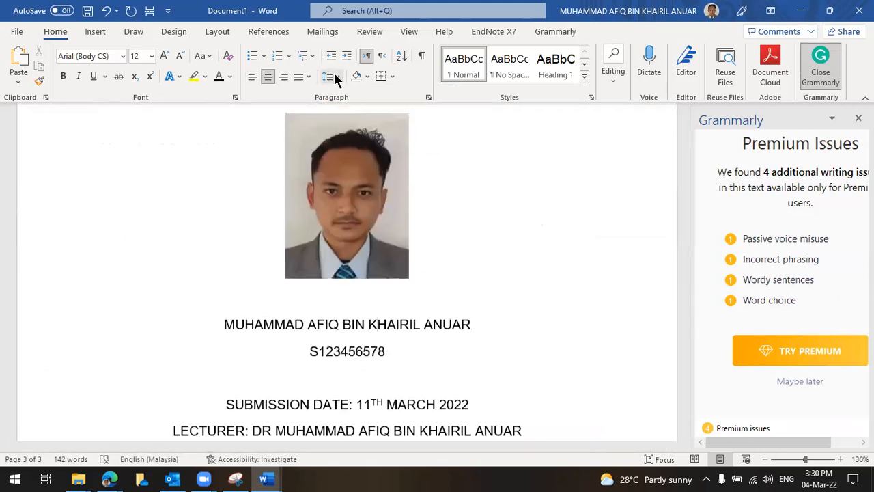
left_click(329, 75)
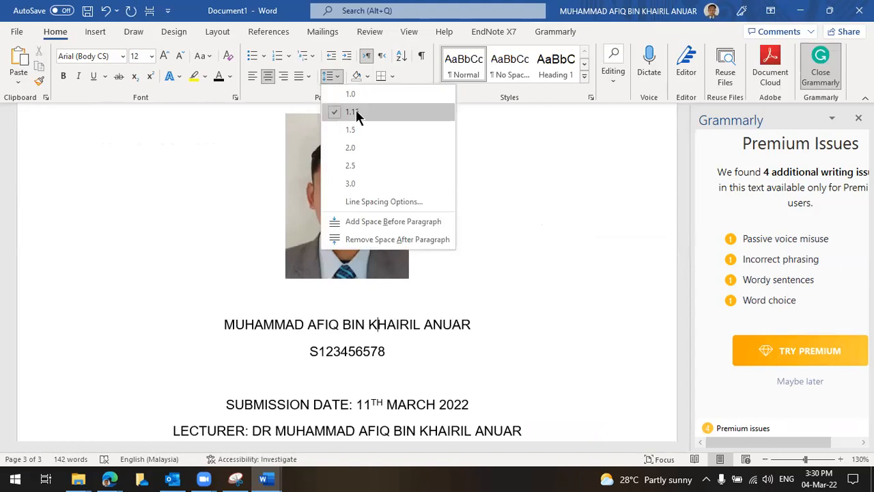
scroll(347, 301, "down", 10)
left_click(332, 311)
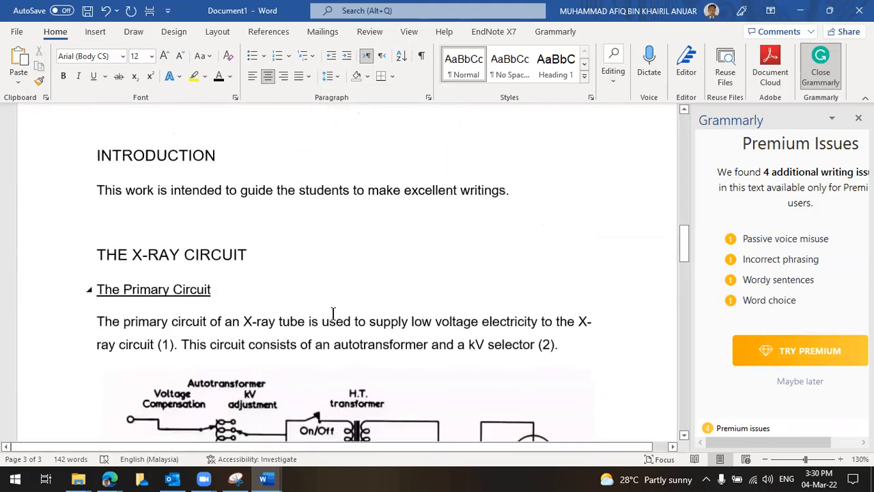
left_click(333, 313)
scroll(328, 314, "down", 2)
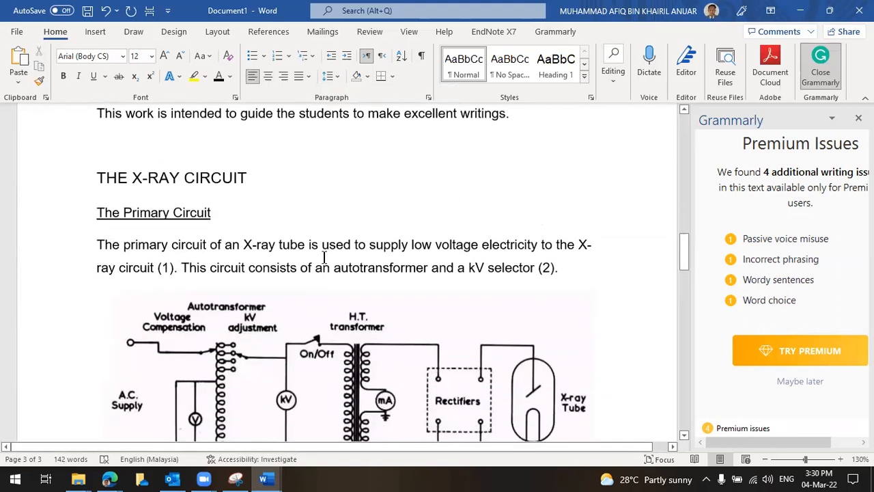
scroll(324, 257, "up", 4)
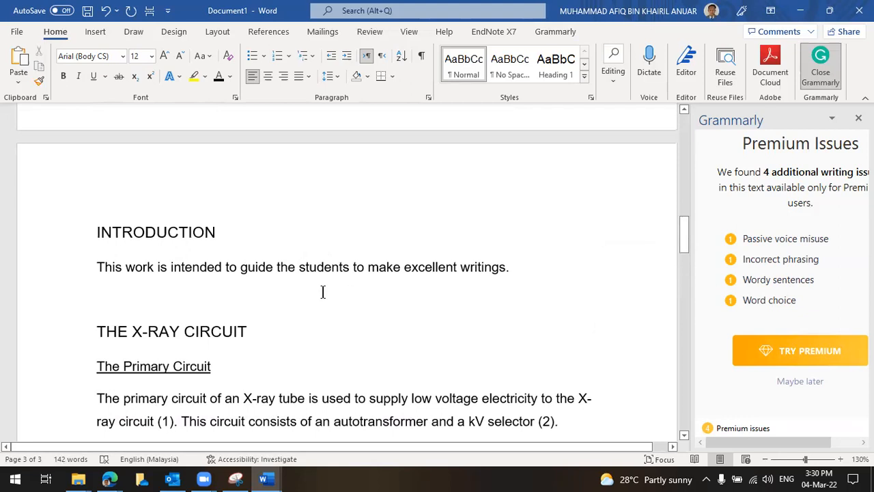
Add a page break below the lecturer line so INTRODUCTION moves to the next page
scroll(281, 283, "down", 3)
scroll(281, 282, "up", 12)
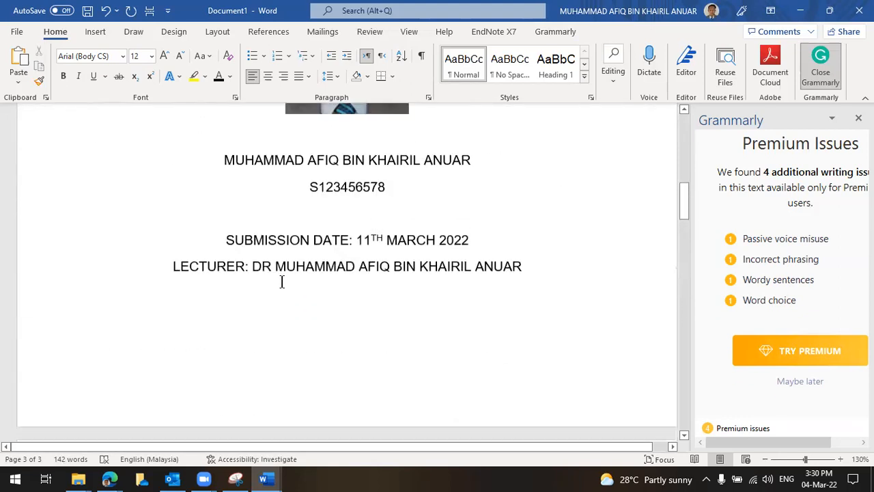
scroll(269, 281, "down", 8)
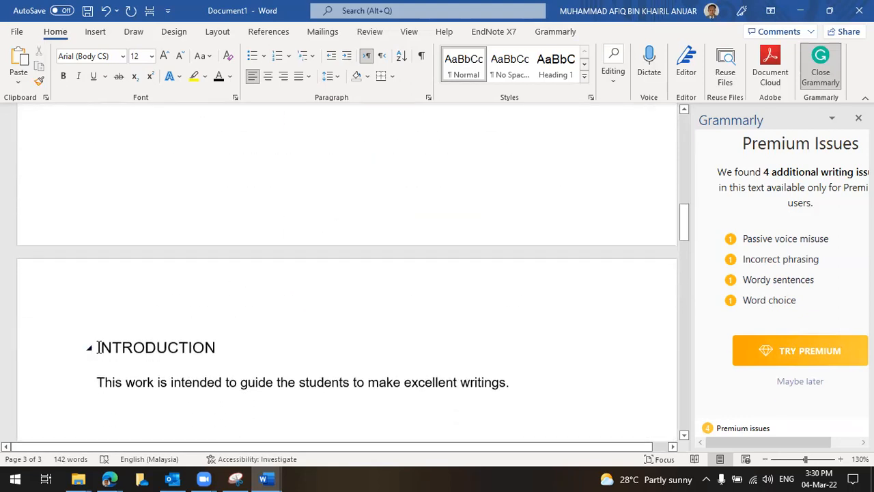
left_click(156, 325)
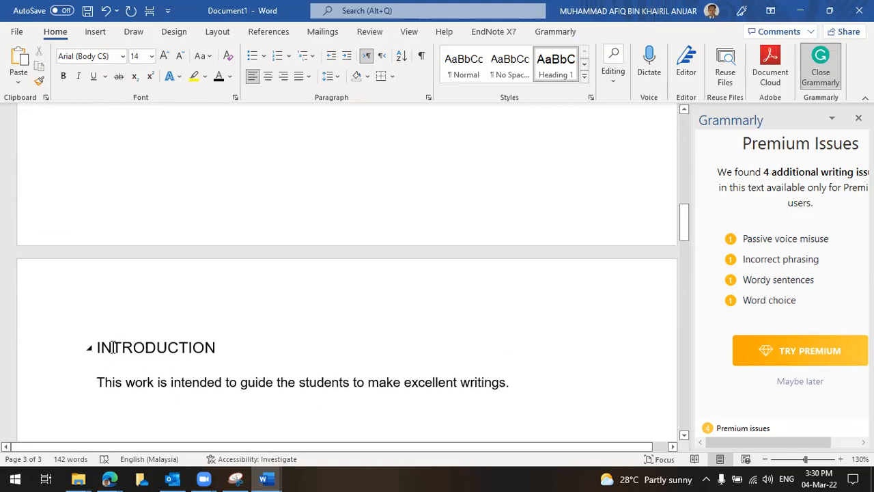
scroll(313, 220, "up", 5)
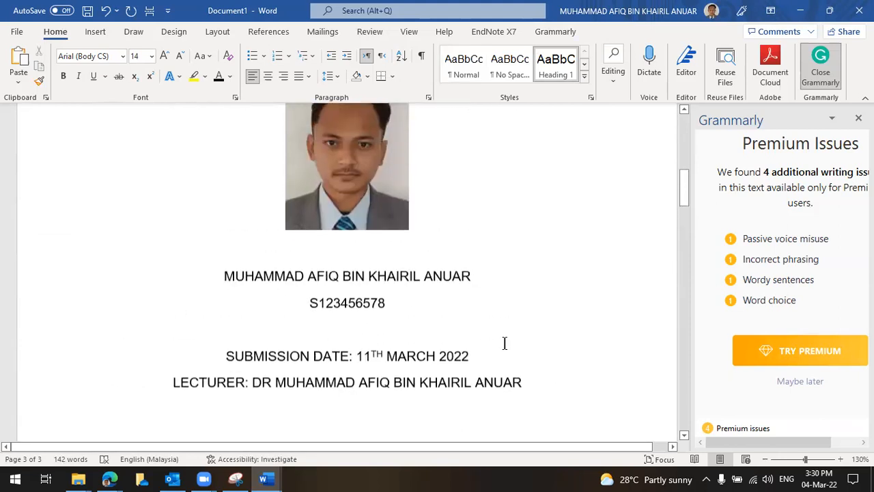
left_click(564, 396)
scroll(533, 360, "down", 1)
scroll(477, 252, "down", 3)
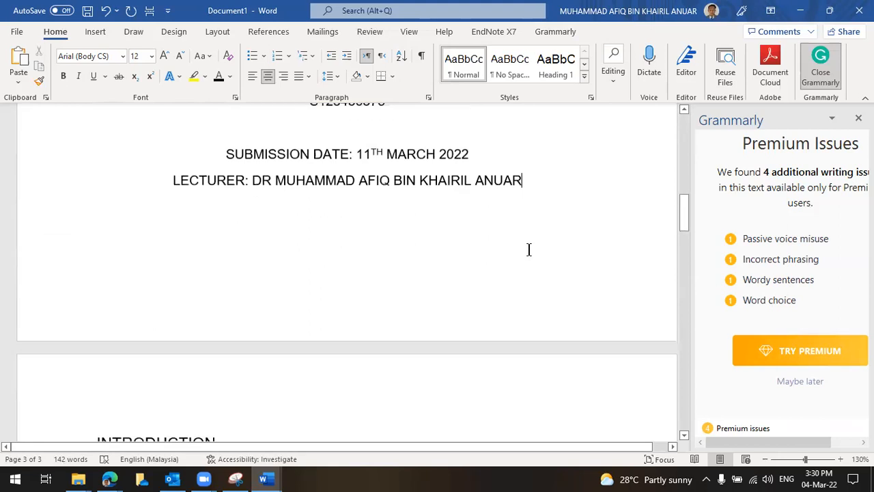
scroll(551, 199, "up", 1)
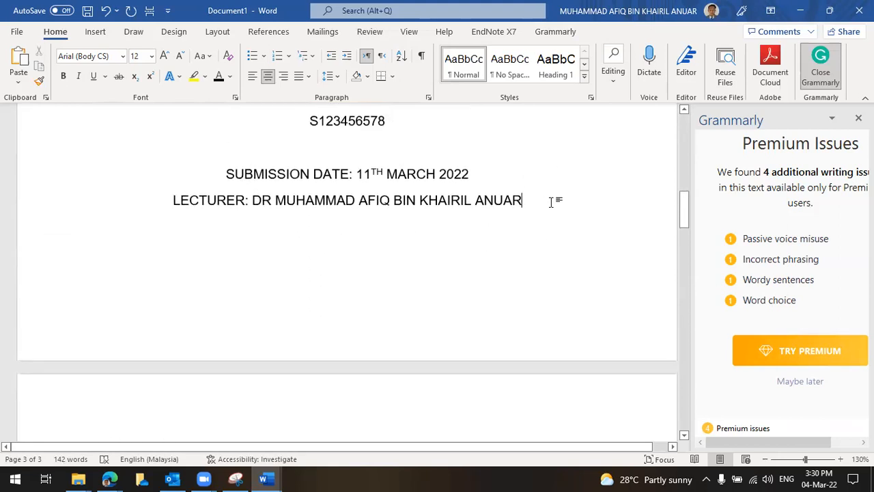
key("Down")
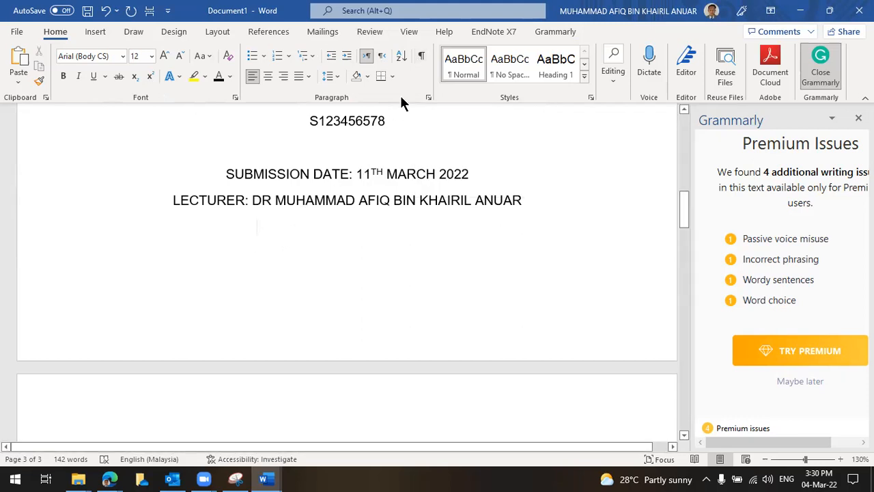
left_click(149, 15)
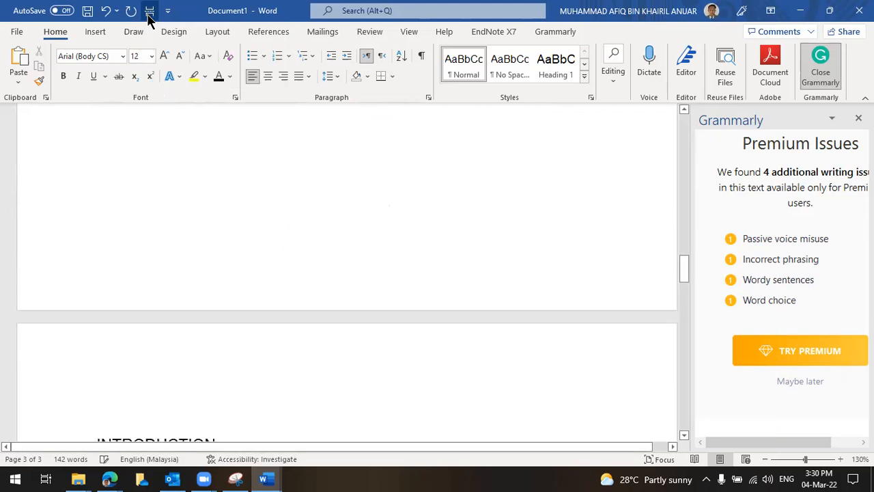
scroll(168, 299, "down", 3)
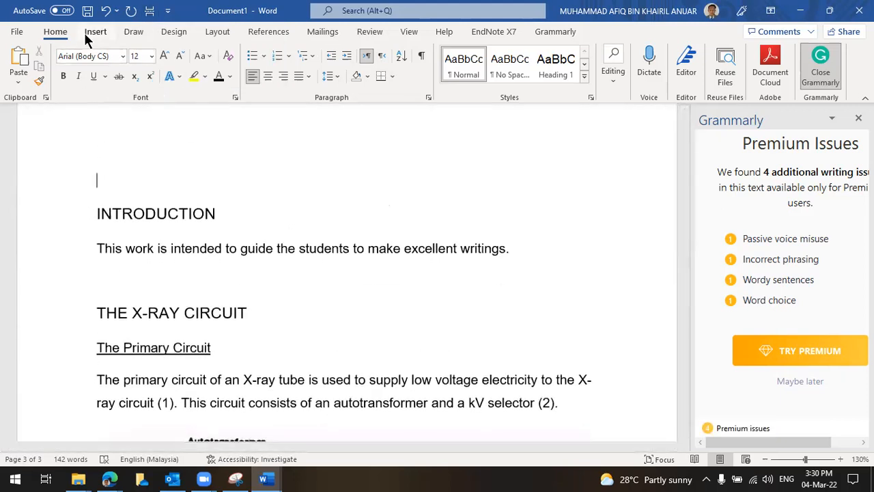
Insert an Automatic Table 2 table of contents from the References tab
left_click(279, 34)
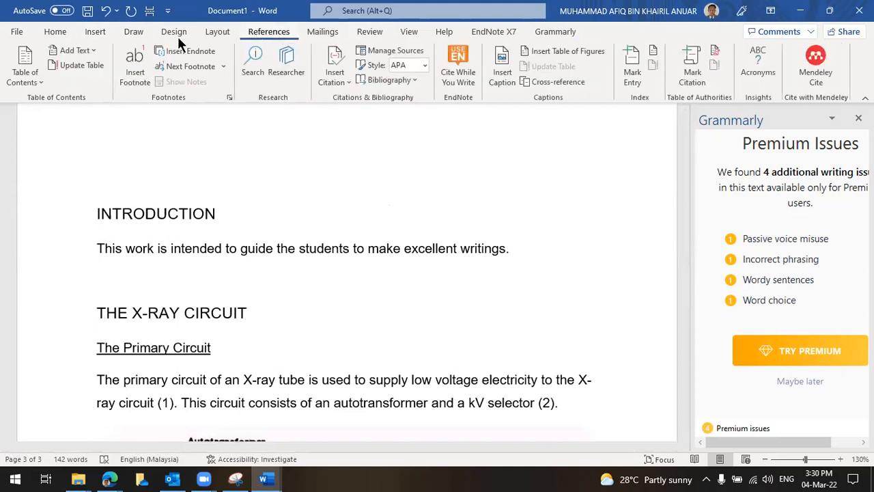
left_click(40, 71)
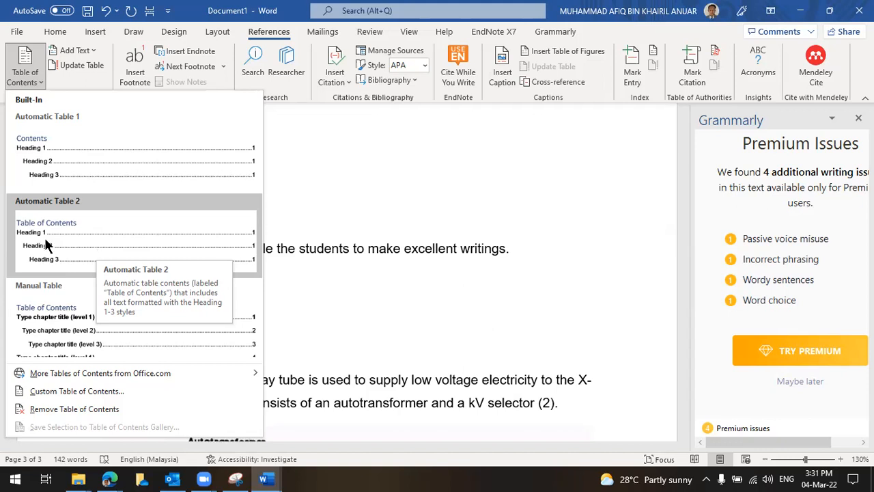
left_click(63, 243)
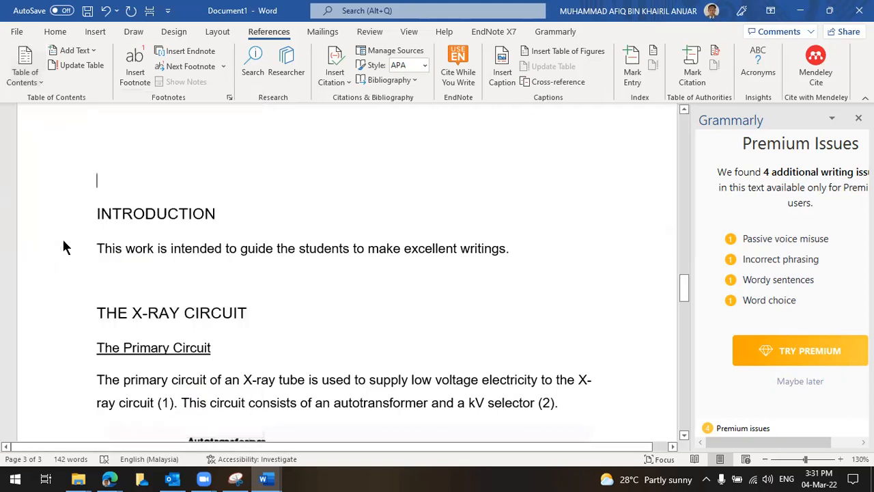
scroll(400, 275, "down", 1)
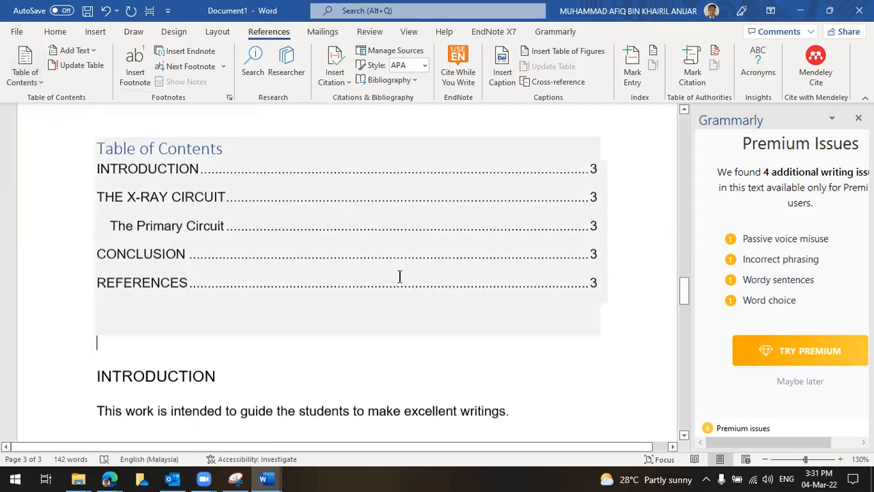
scroll(213, 254, "up", 1)
scroll(213, 182, "down", 3)
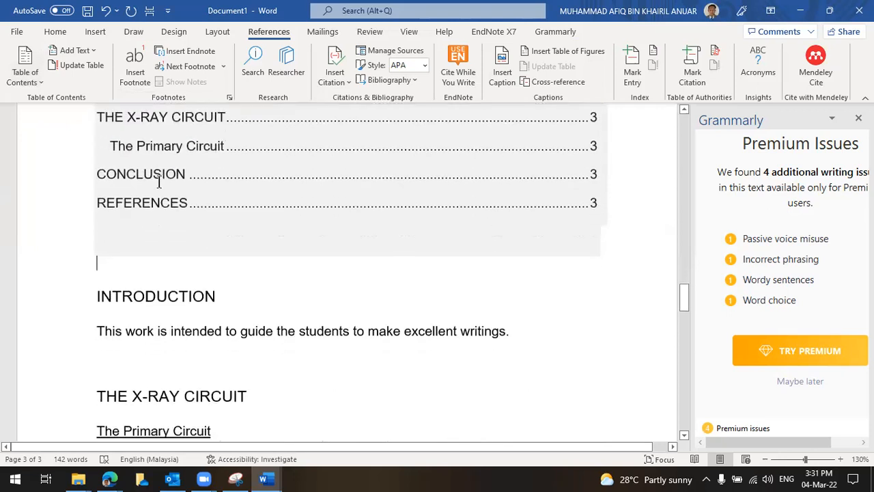
scroll(276, 225, "up", 4)
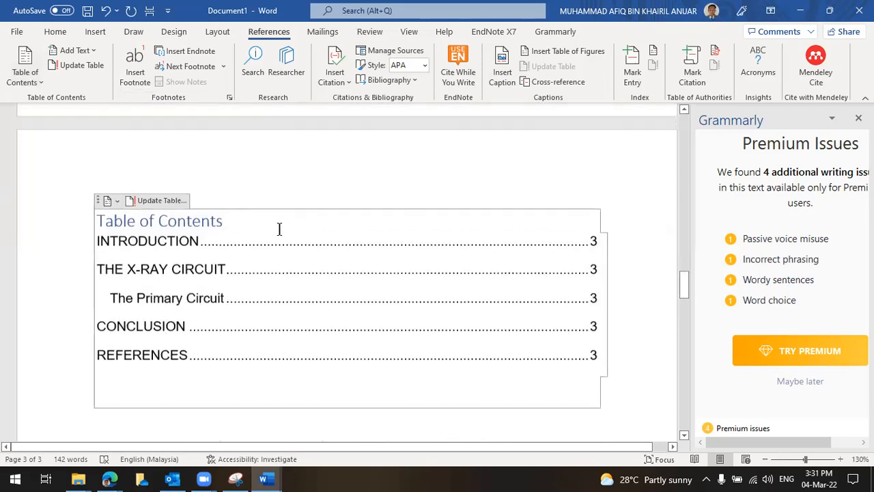
Review the contents entries from INTRODUCTION through REFERENCES
left_click(197, 243)
left_click(223, 301)
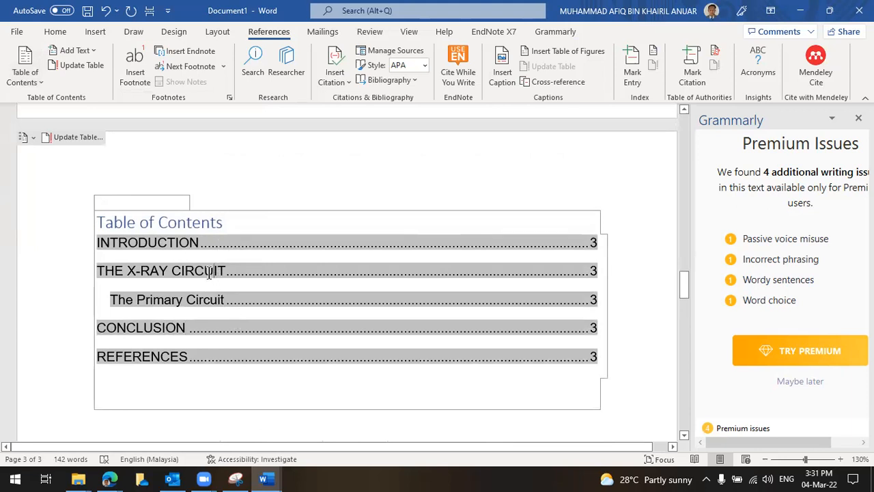
double_click(208, 270)
left_click(214, 300)
scroll(220, 250, "down", 3)
scroll(220, 250, "up", 3)
scroll(589, 351, "down", 12)
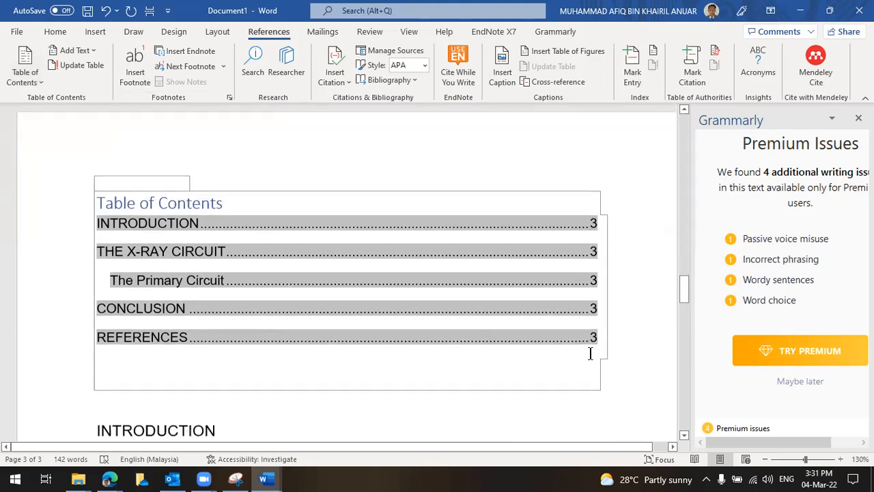
scroll(599, 346, "down", 3)
scroll(574, 355, "up", 10)
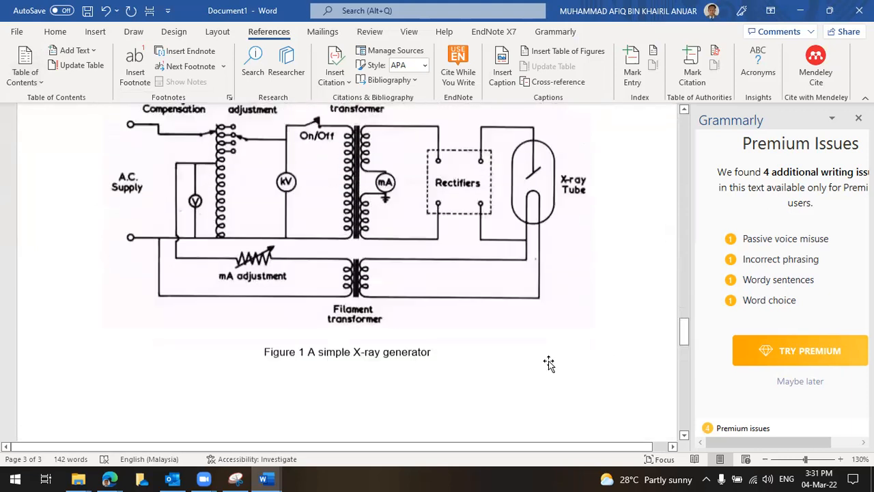
scroll(593, 351, "up", 3)
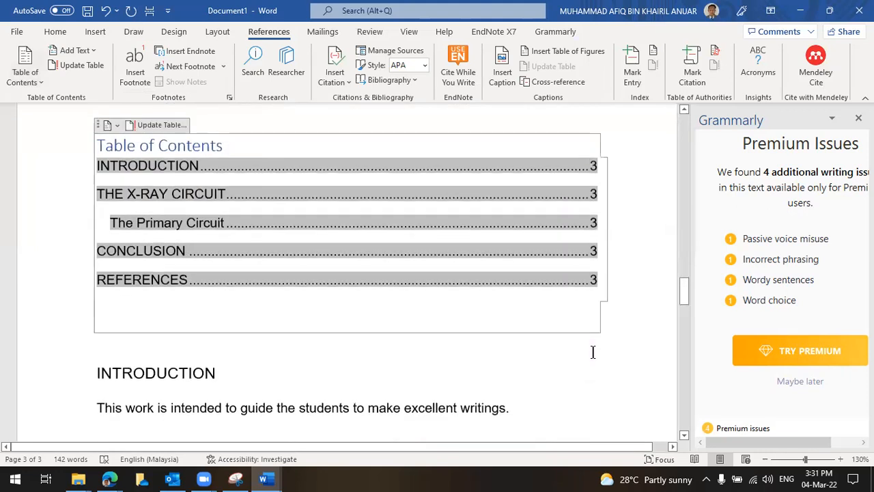
left_click(651, 309)
left_click(485, 370)
scroll(594, 360, "down", 5)
scroll(587, 362, "down", 5)
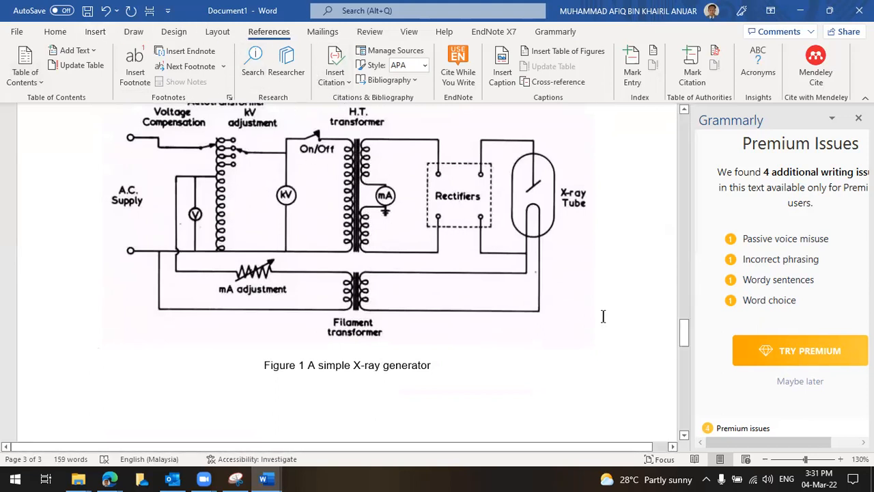
scroll(603, 316, "down", 2)
Add Plain Number 2 centred page numbers at the bottom of every page and close the footer
left_click(103, 31)
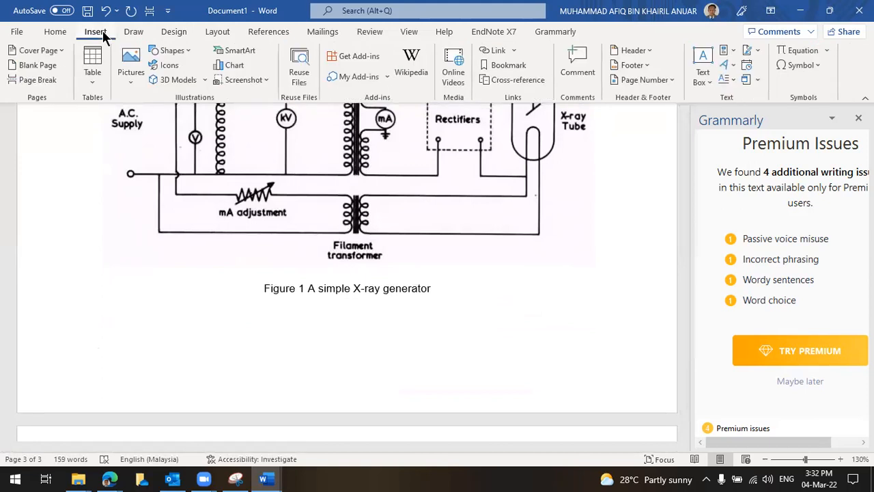
left_click(639, 82)
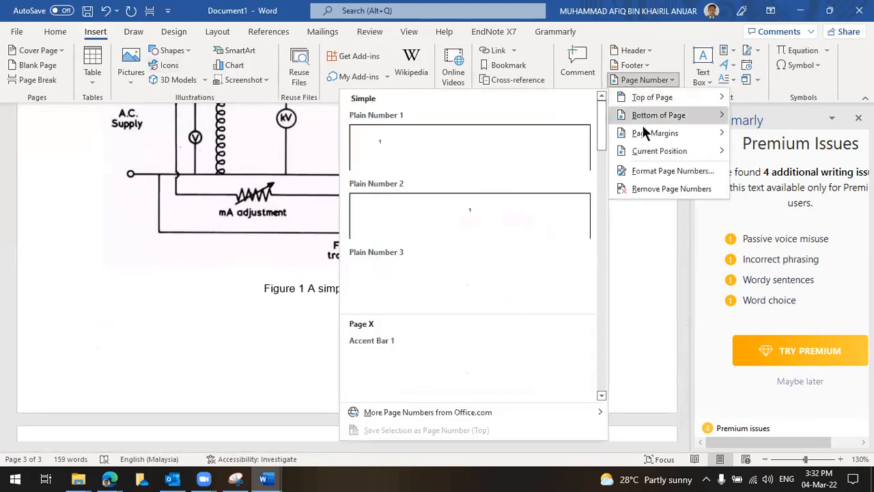
mouse_move(645, 117)
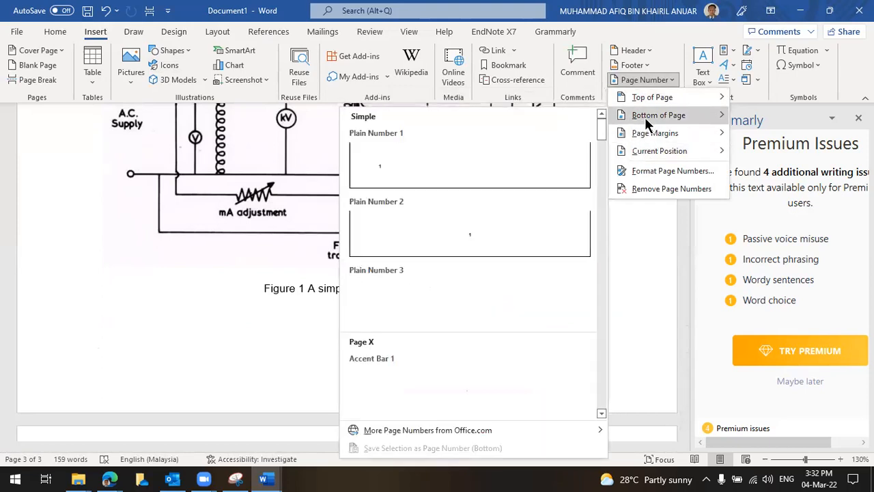
left_click(499, 236)
double_click(484, 312)
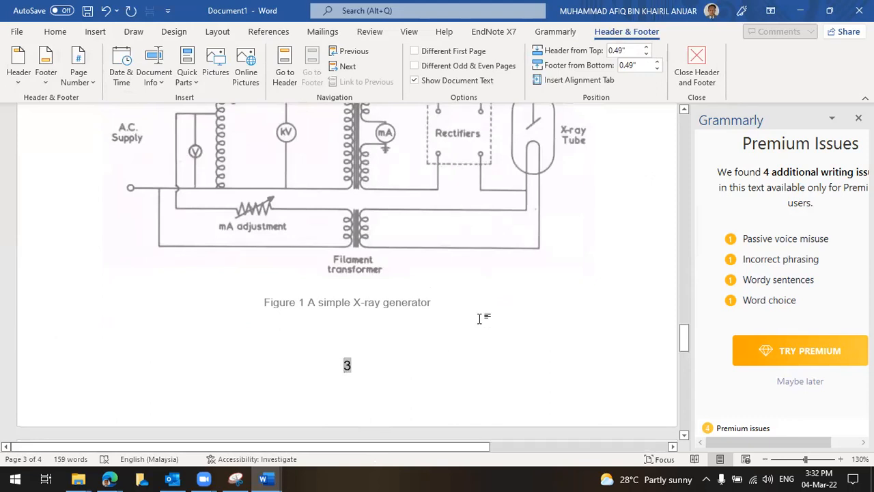
scroll(539, 317, "up", 10)
Insert a page break on the empty line above INTRODUCTION
scroll(541, 315, "up", 3)
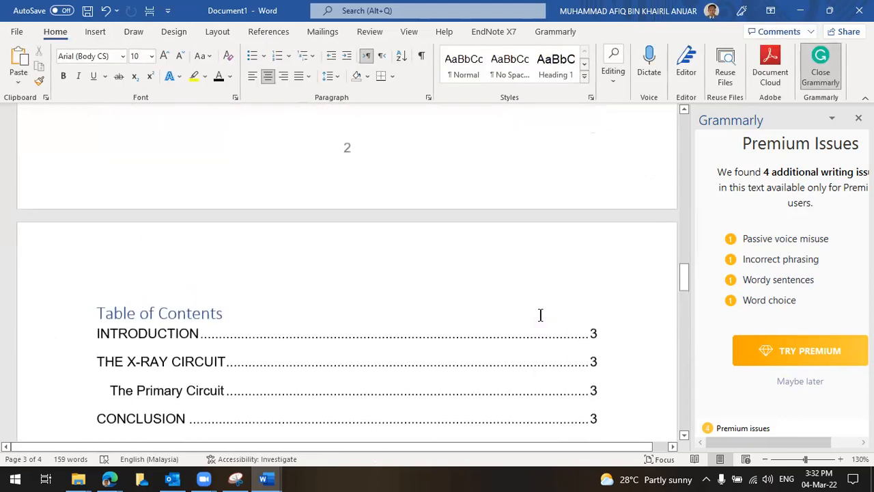
scroll(541, 315, "down", 3)
scroll(416, 261, "down", 1)
scroll(567, 159, "down", 2)
scroll(594, 177, "up", 1)
scroll(589, 182, "down", 2)
scroll(190, 241, "down", 1)
left_click(129, 174)
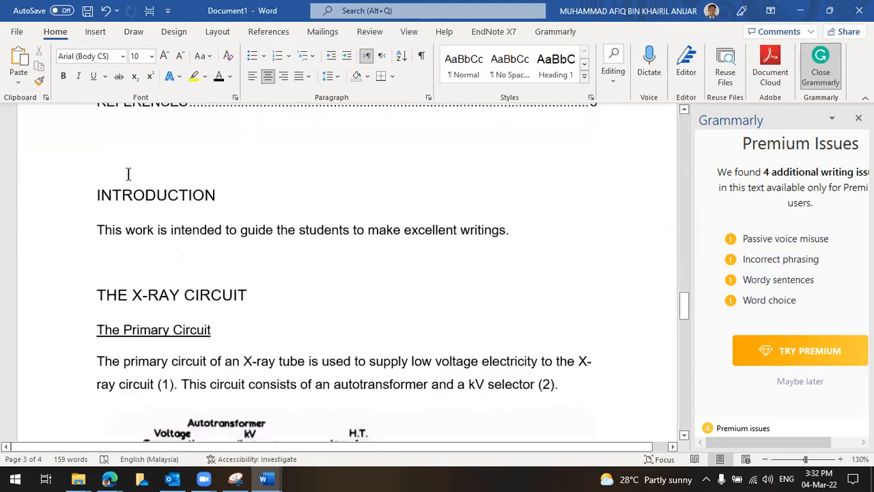
scroll(130, 174, "up", 5)
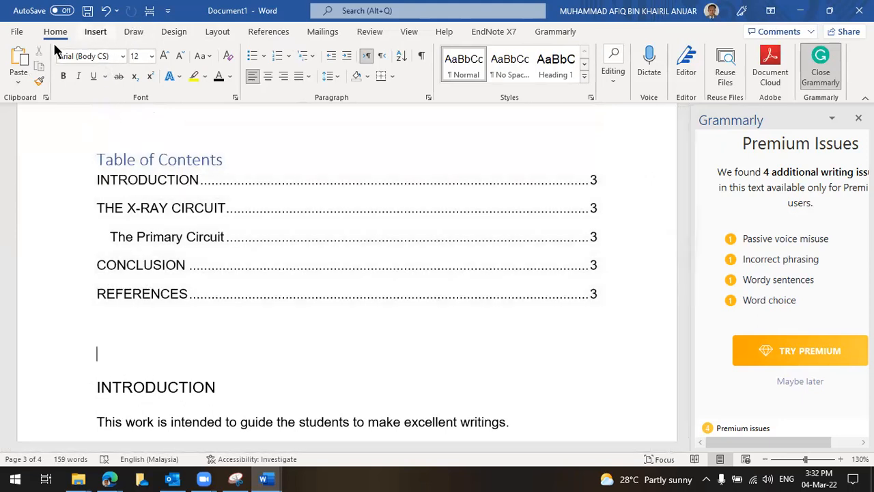
left_click(80, 33)
left_click(24, 80)
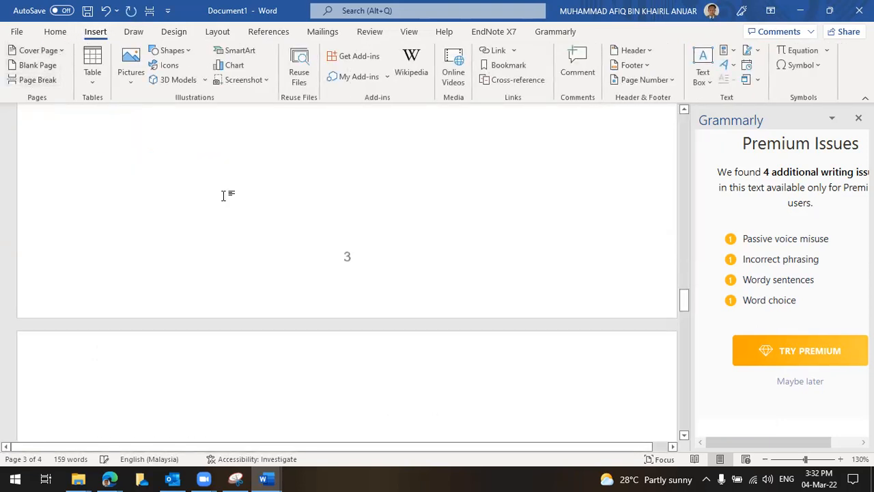
Scroll through to confirm the Table of Contents now has its own page
scroll(298, 244, "up", 8)
scroll(259, 267, "down", 12)
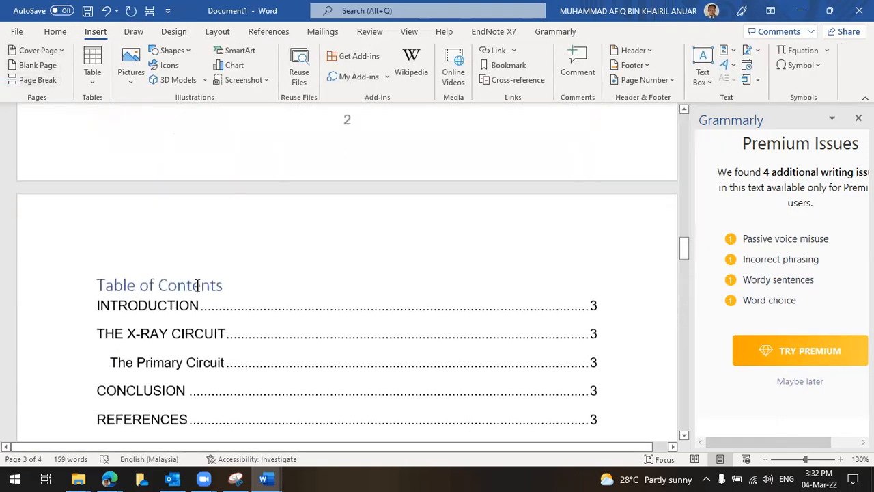
scroll(261, 275, "down", 3)
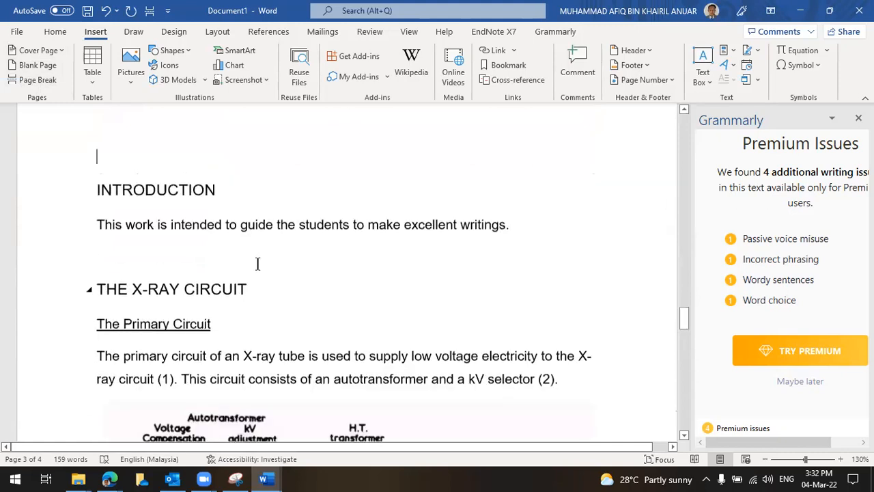
scroll(155, 142, "down", 1)
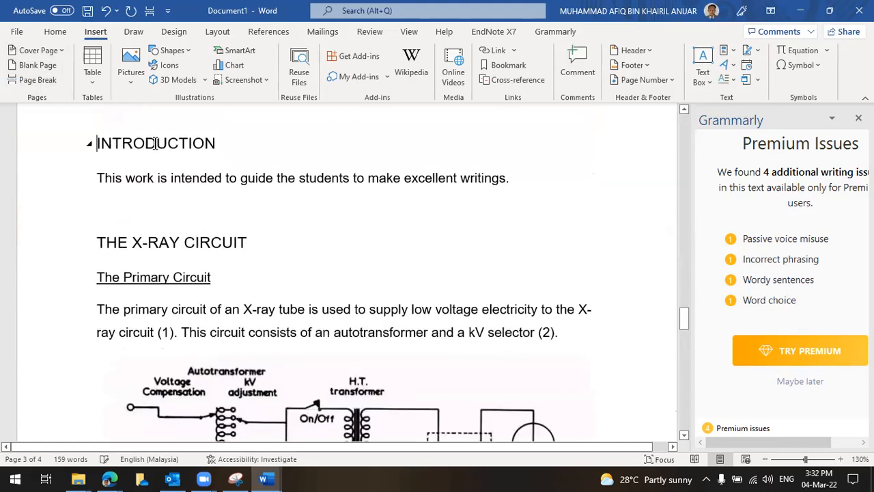
scroll(428, 321, "up", 9)
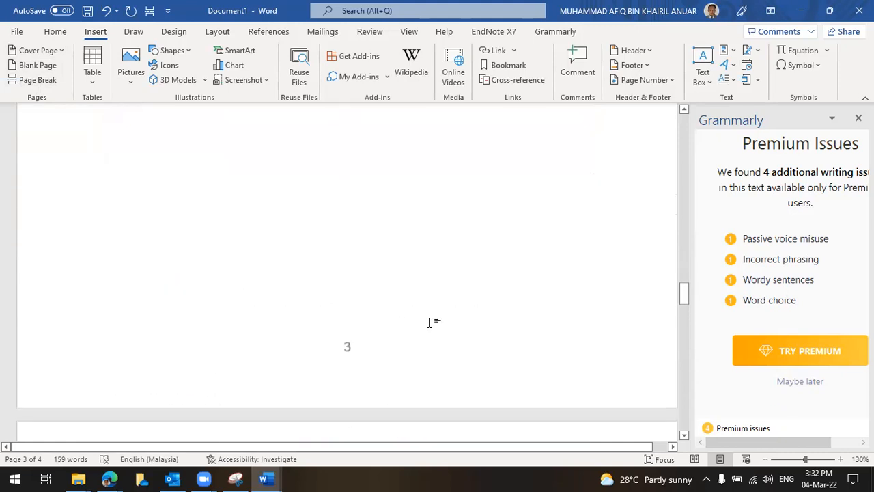
scroll(430, 322, "down", 5)
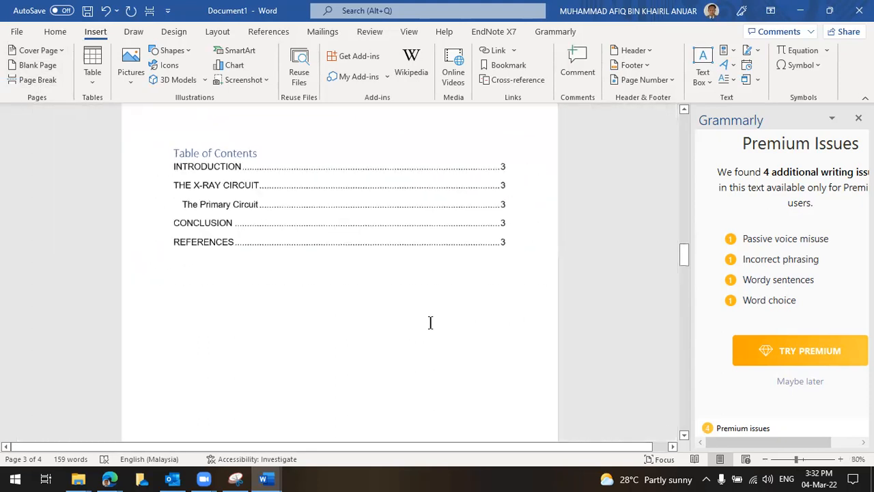
Delete the blank second page so the Table of Contents moves up to page 2
scroll(430, 322, "up", 15)
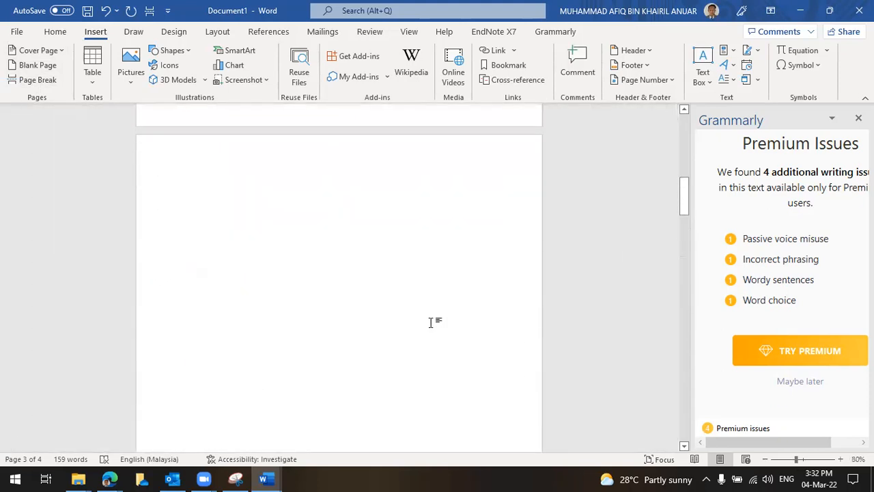
left_click(338, 357)
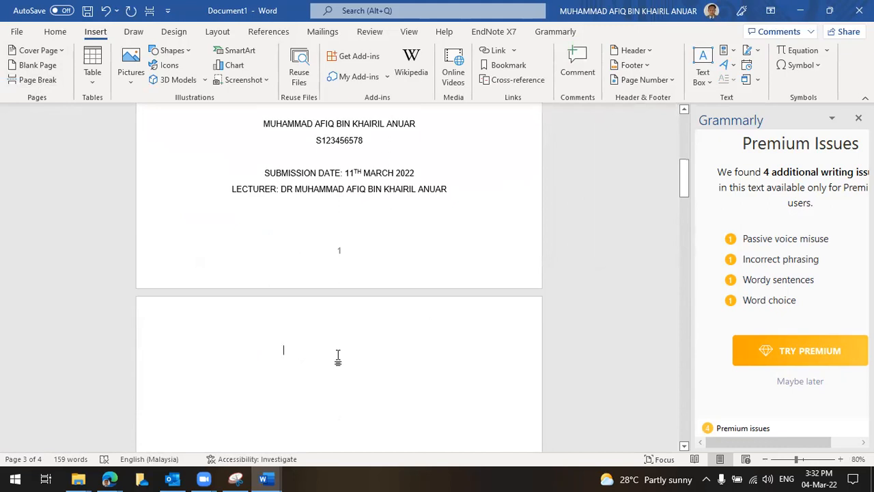
key("Delete")
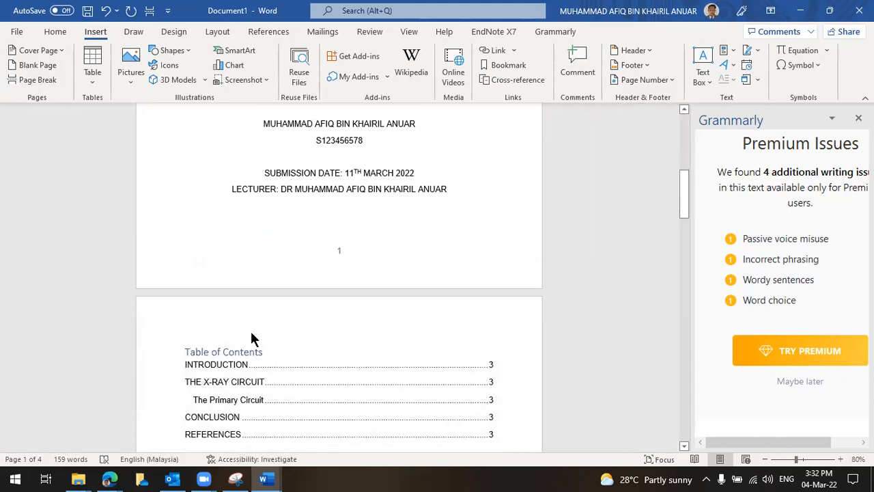
left_click(360, 250)
scroll(357, 239, "down", 3)
scroll(437, 273, "up", 4)
scroll(438, 272, "up", 5)
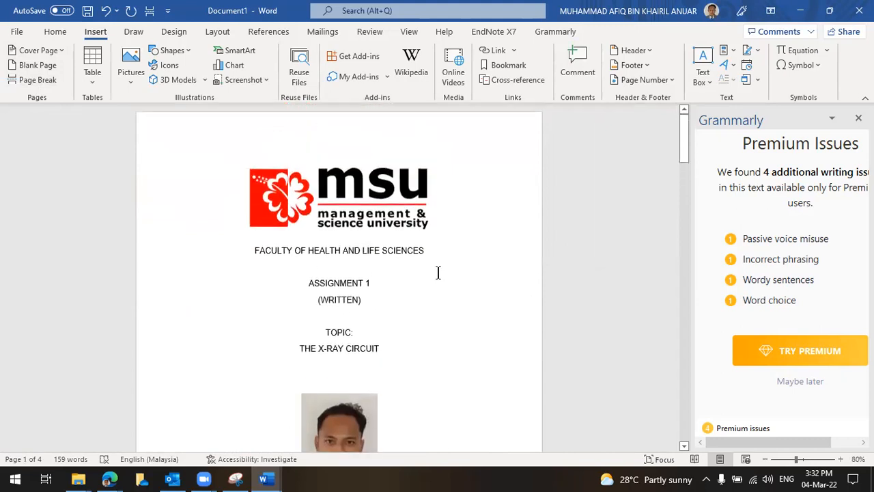
Insert a page break so REFERENCES starts on a new page after the conclusion
scroll(438, 272, "down", 1)
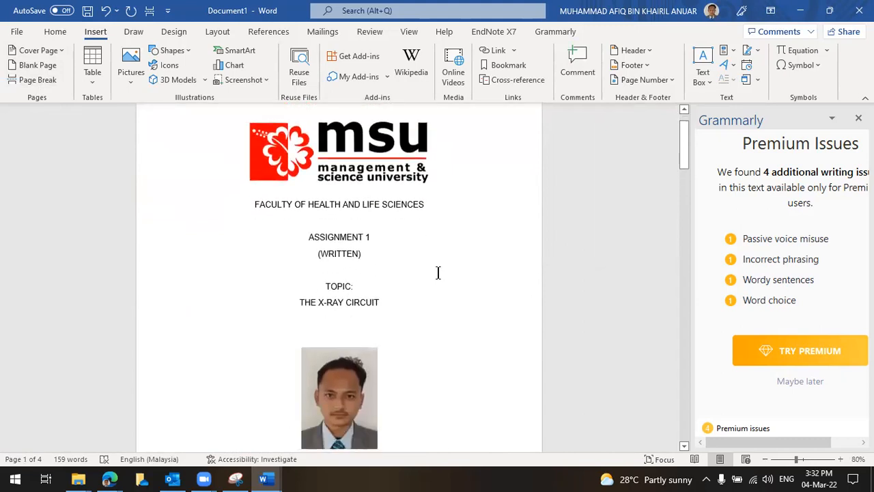
scroll(438, 272, "down", 2)
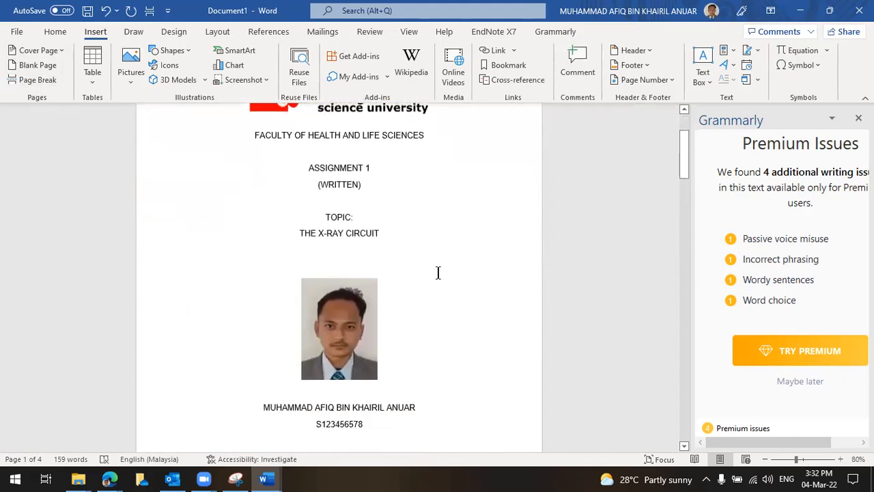
scroll(439, 273, "down", 2)
scroll(439, 273, "up", 3)
scroll(438, 273, "down", 3)
scroll(438, 273, "down", 3)
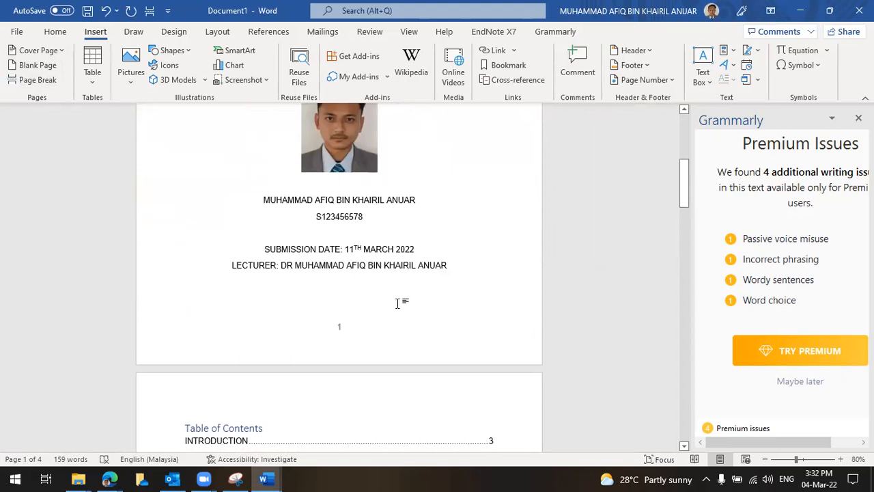
scroll(403, 290, "down", 4)
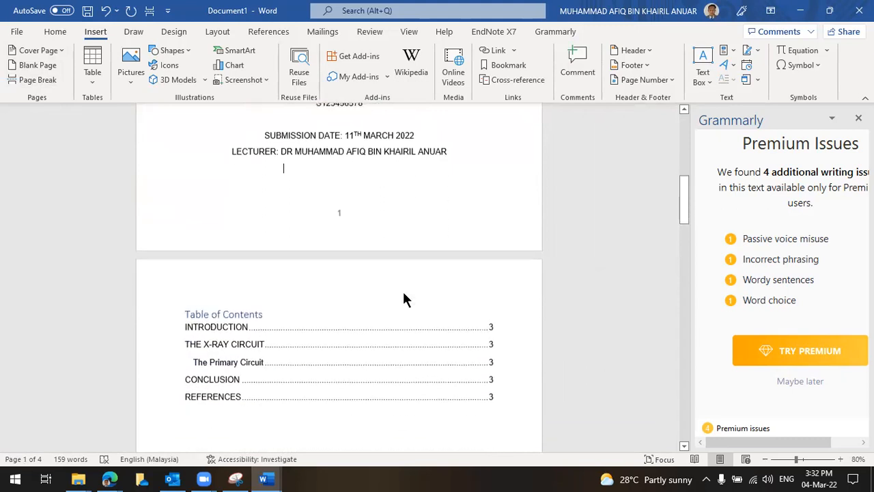
scroll(416, 289, "down", 2)
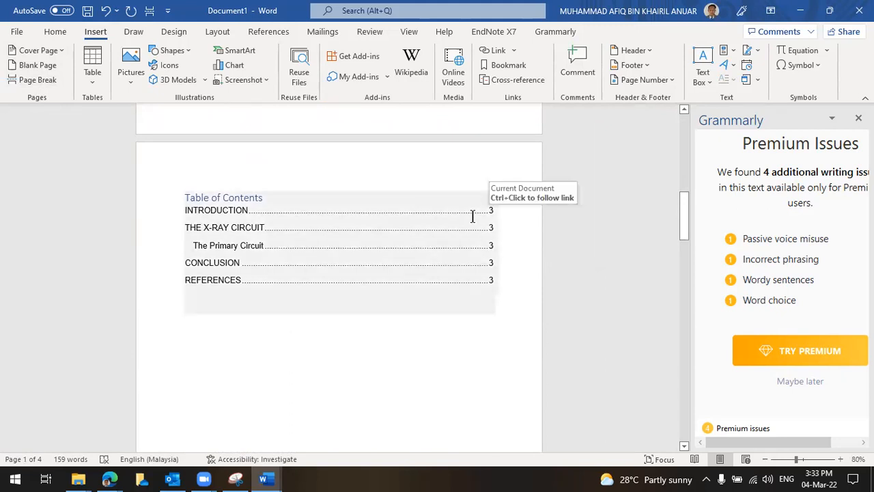
scroll(443, 306, "down", 5)
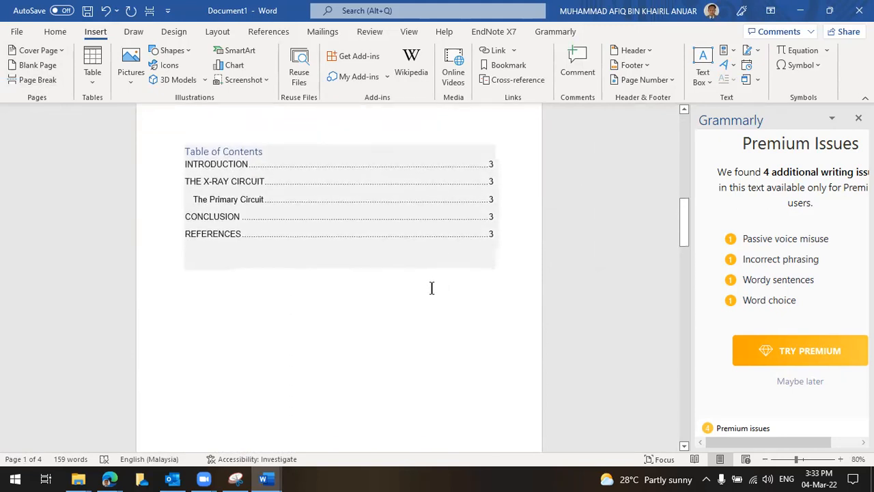
scroll(410, 287, "down", 2)
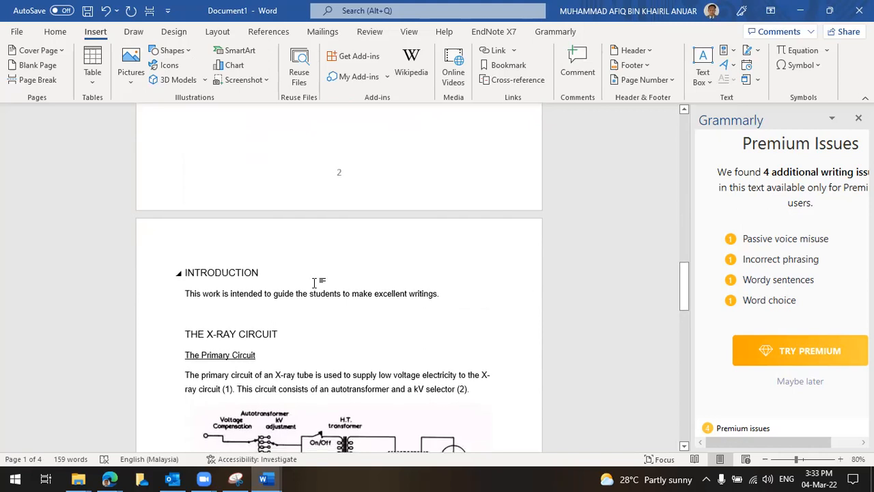
scroll(321, 239, "down", 1)
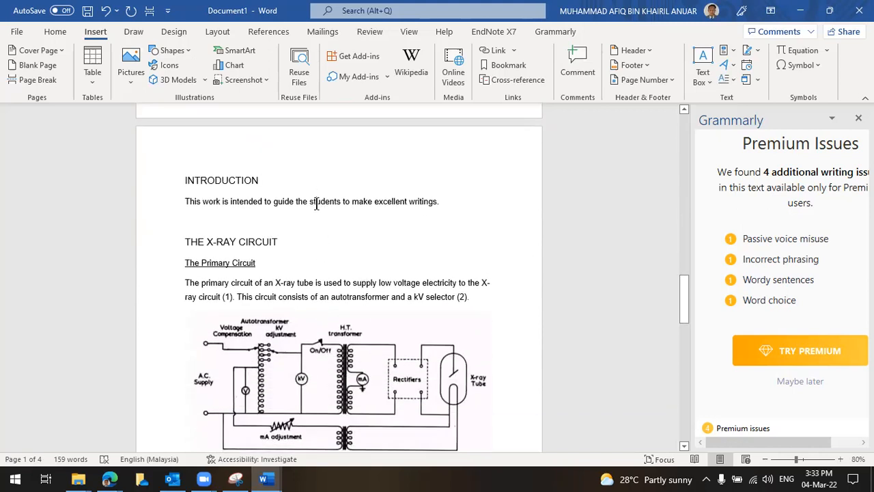
scroll(388, 256, "down", 4)
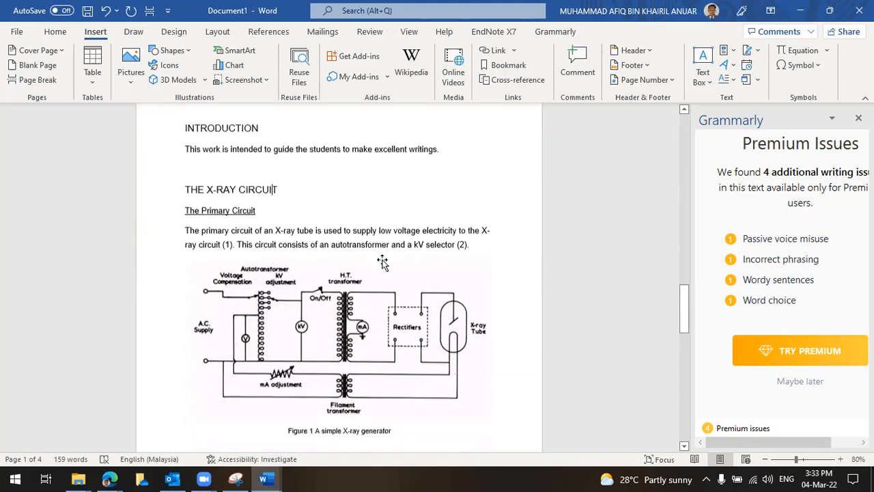
scroll(376, 257, "down", 2)
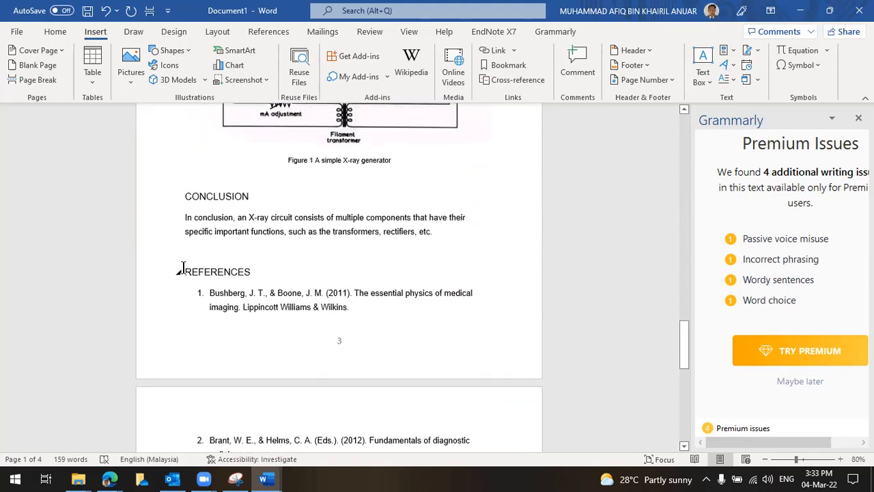
left_click(41, 80)
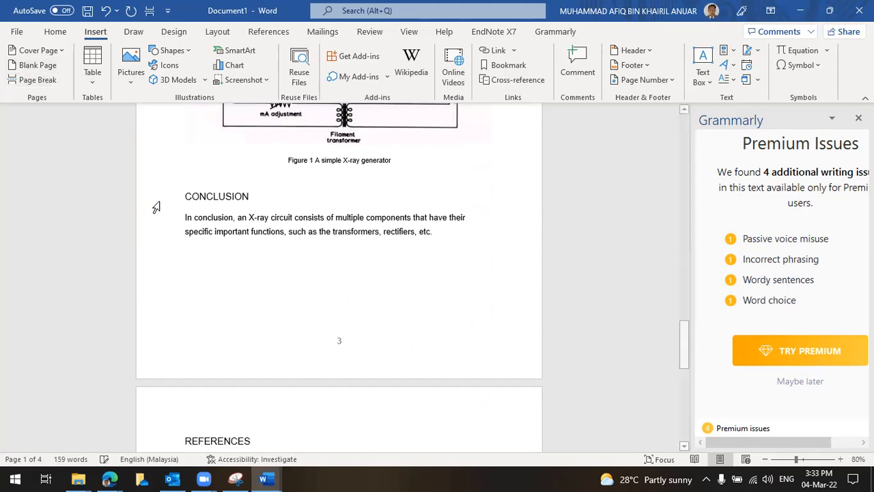
scroll(322, 369, "down", 2)
scroll(371, 359, "down", 1)
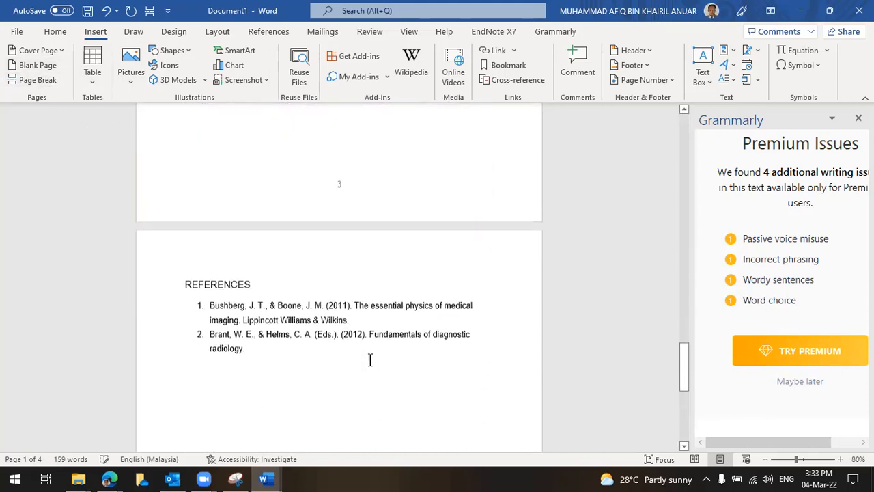
scroll(570, 330, "up", 7)
scroll(538, 320, "up", 20)
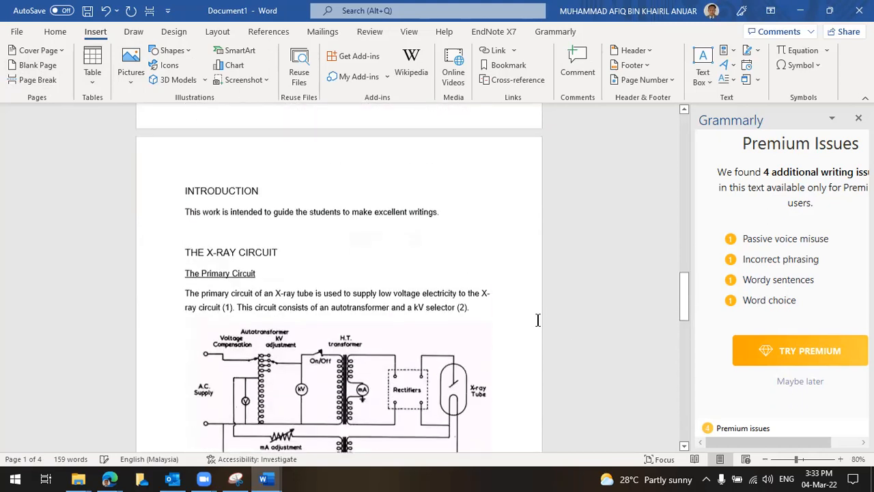
scroll(538, 326, "up", 11)
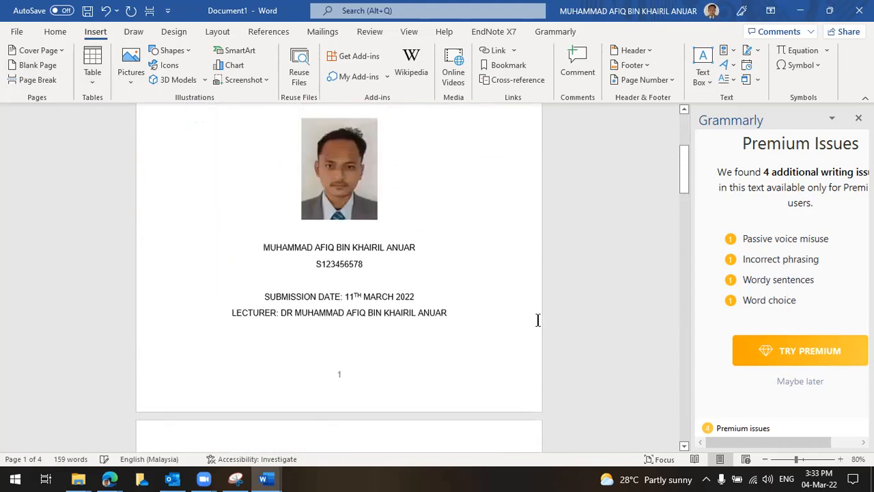